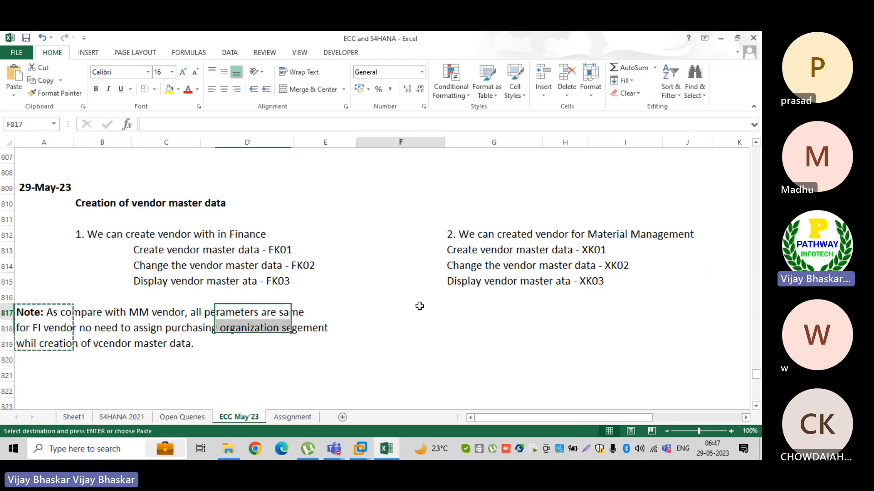
Paste a copy of the three-line MM vendor note into F817 and start editing its first line
type("Note: As compare with MM vendor, all perameters are same for FI vendor no need to assign purchasing organization segement whil creation of vcendor master data.")
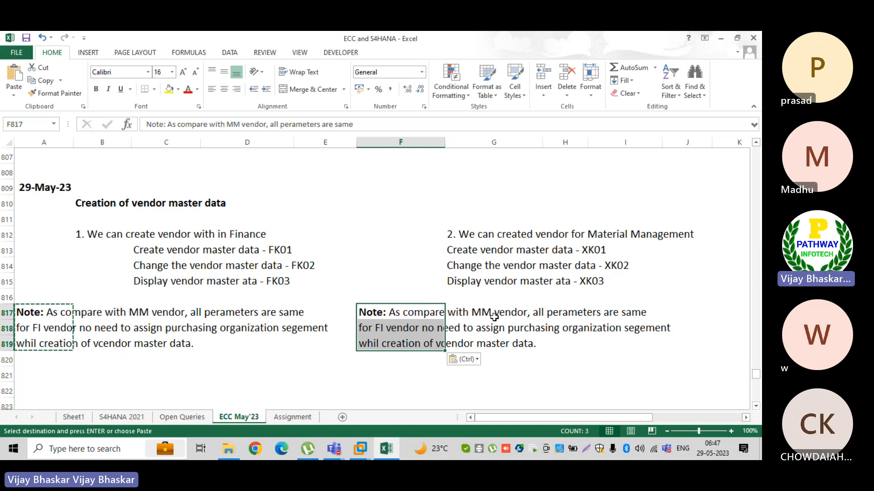
left_click(486, 314)
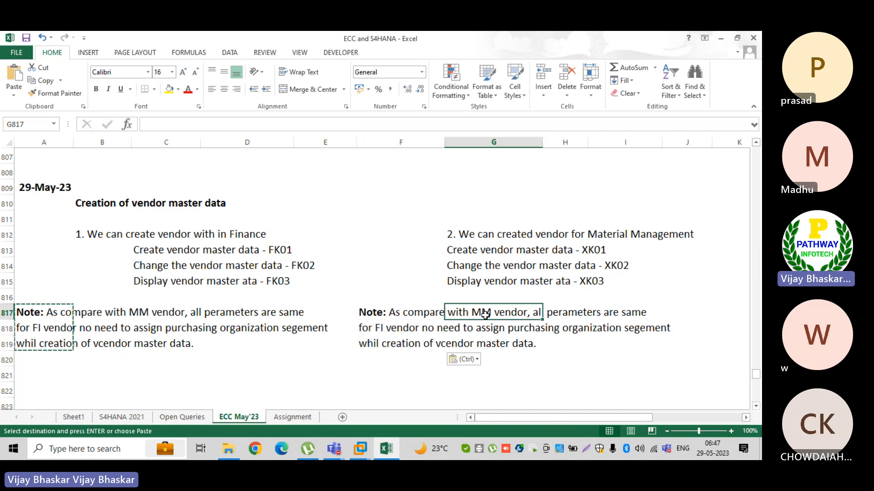
left_click(387, 312)
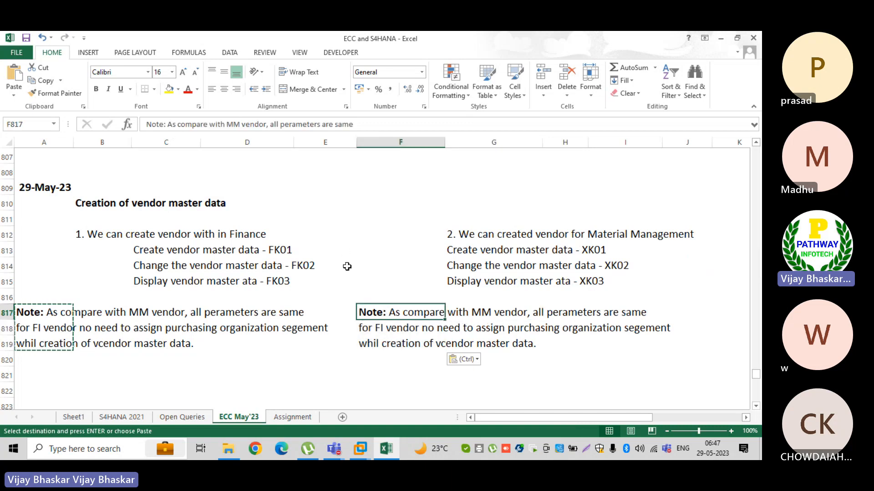
left_click(239, 124)
Change the first copied note line so it refers to FI vendor instead of MM
key("BackSpace")
key("BackSpace")
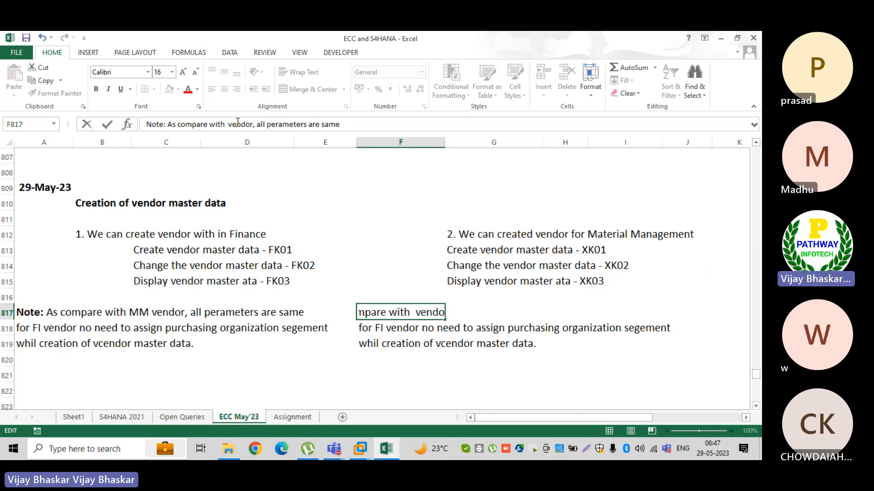
type("FI")
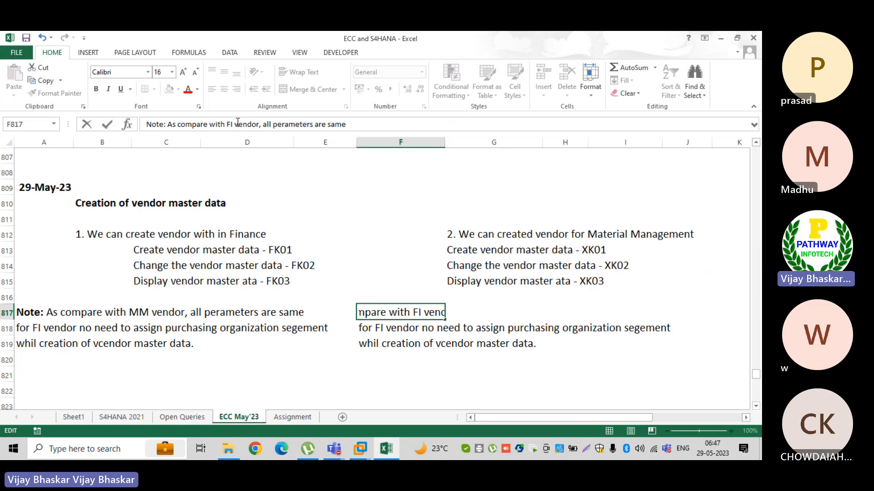
key("Return")
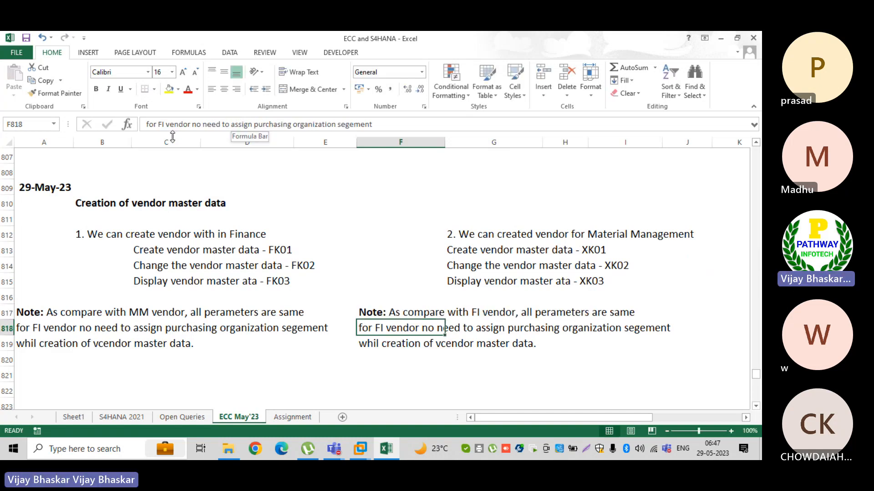
Rewrite the second line to read 'for MM vendor we must have to assign…'
left_click(165, 125)
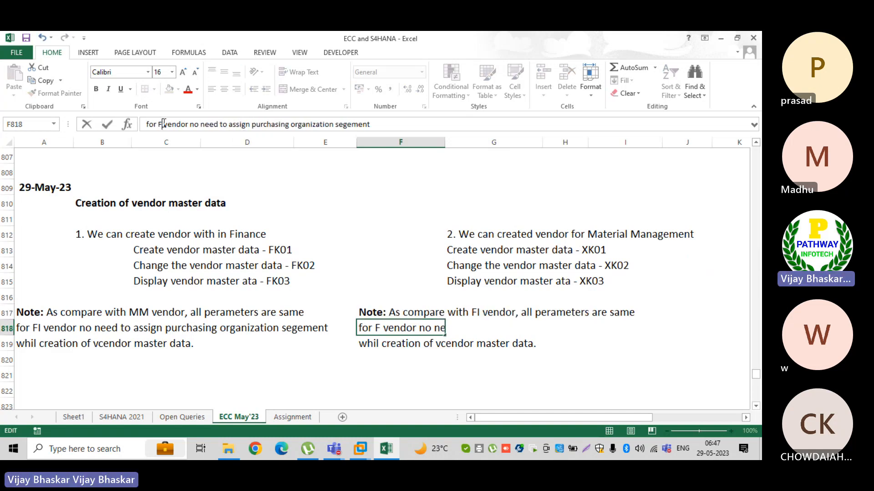
key("BackSpace")
key("BackSpace")
type("MM")
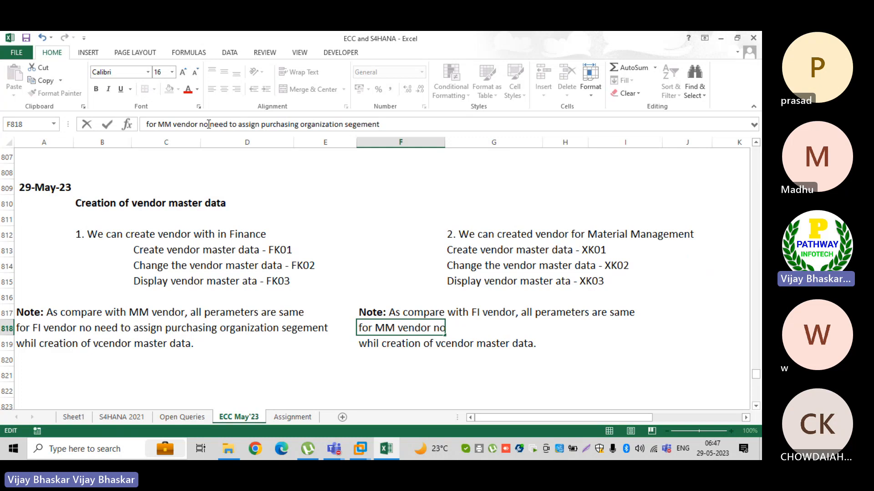
key("BackSpace")
key("BackSpace")
type("we")
type(" muyst")
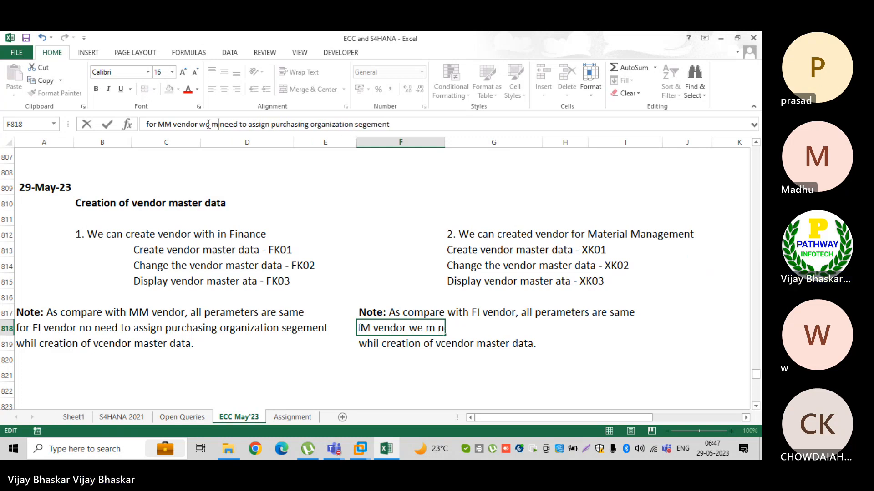
key("BackSpace")
key("BackSpace")
key("BackSpace")
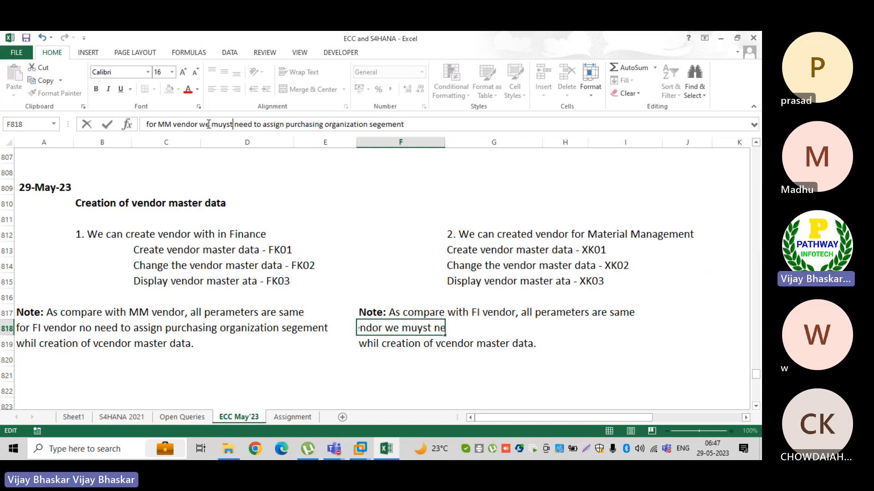
key("BackSpace")
type("sy")
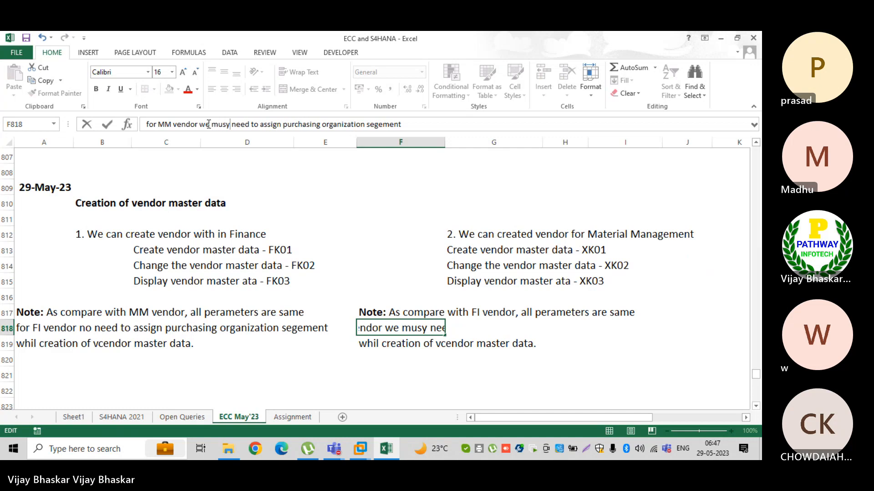
key("BackSpace")
type("t have")
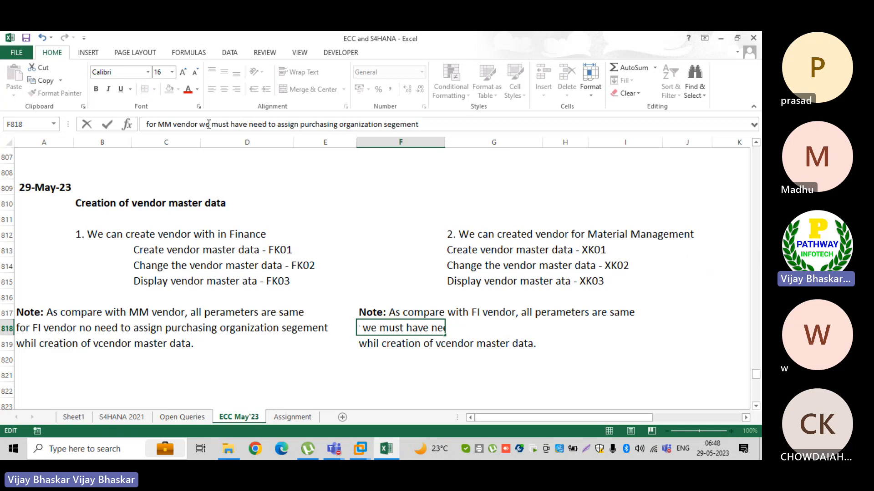
key("Delete")
key("Delete")
key("Delete")
key("Delete")
key("Delete")
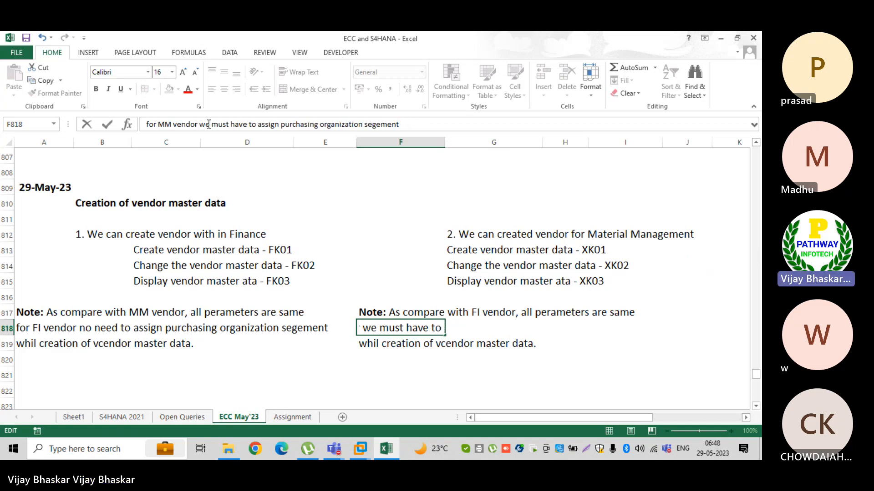
key("Return")
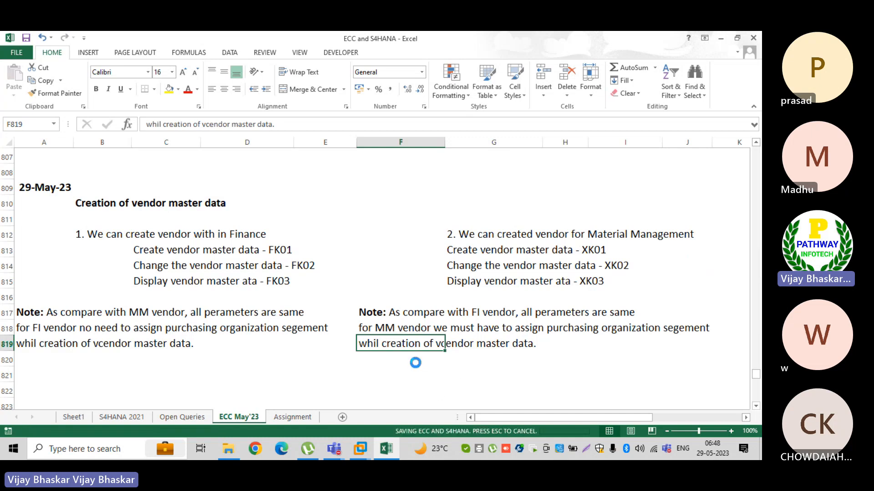
Enter 'We can not use FI vendor for Material management related postings' below the notes
left_click(31, 373)
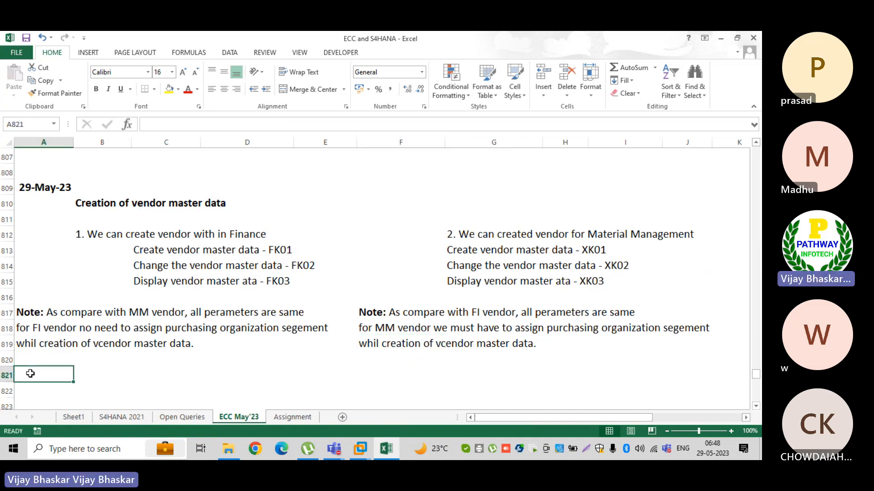
type("Note")
key("BackSpace")
key("BackSpace")
key("BackSpace")
key("BackSpace")
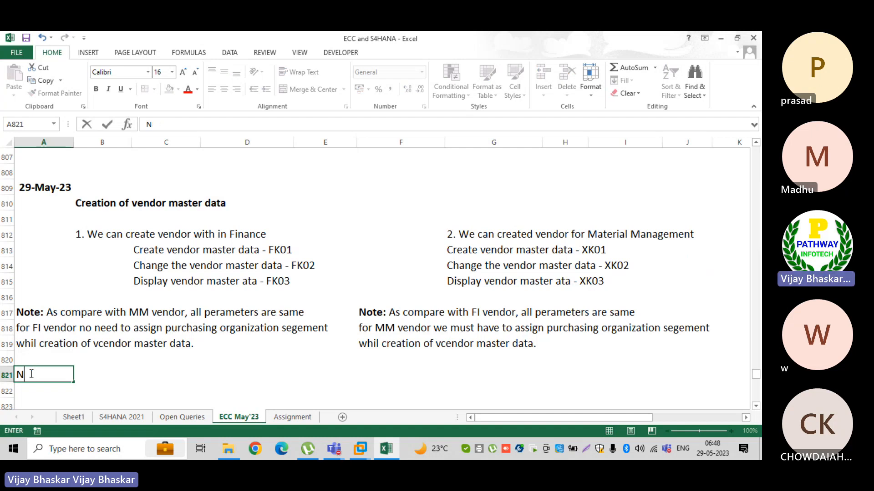
key("Escape")
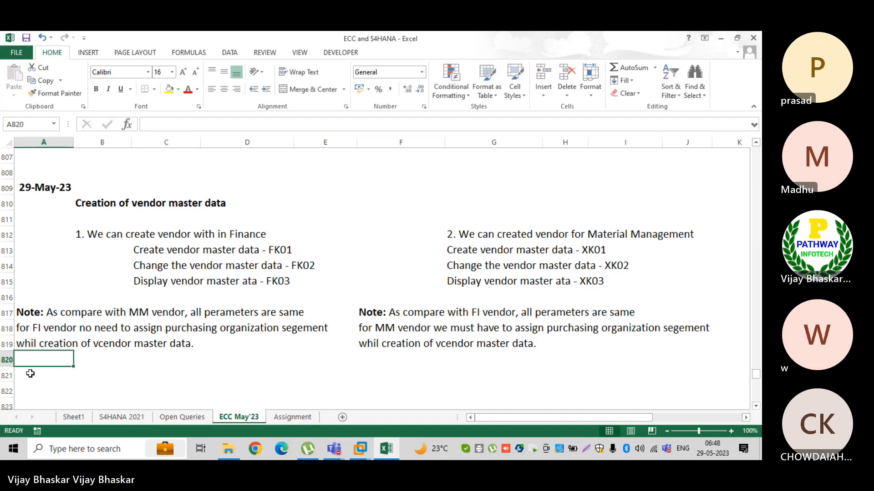
type("The")
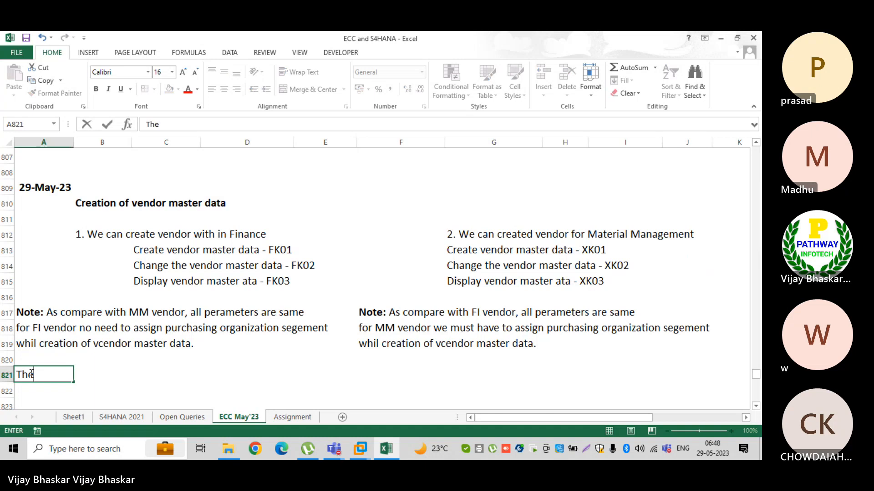
type(" FI")
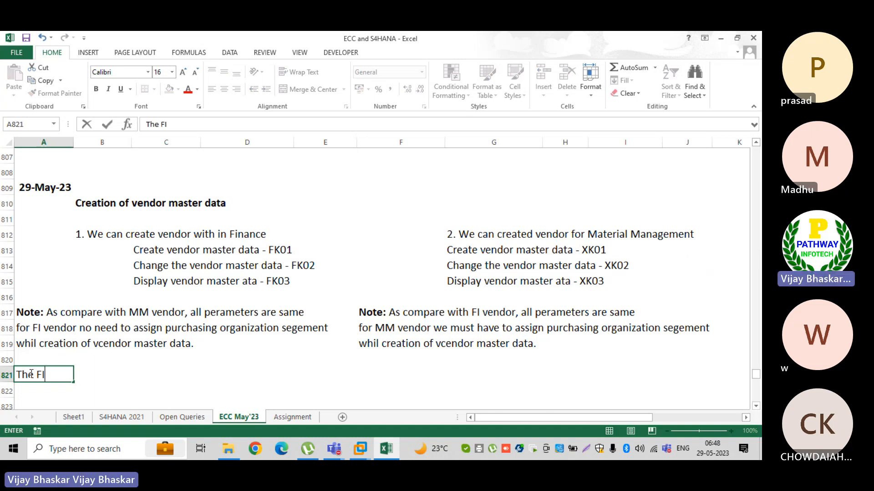
key("BackSpace")
key("BackSpace")
key("BackSpace")
key("BackSpace")
key("BackSpace")
key("BackSpace")
type("We can not")
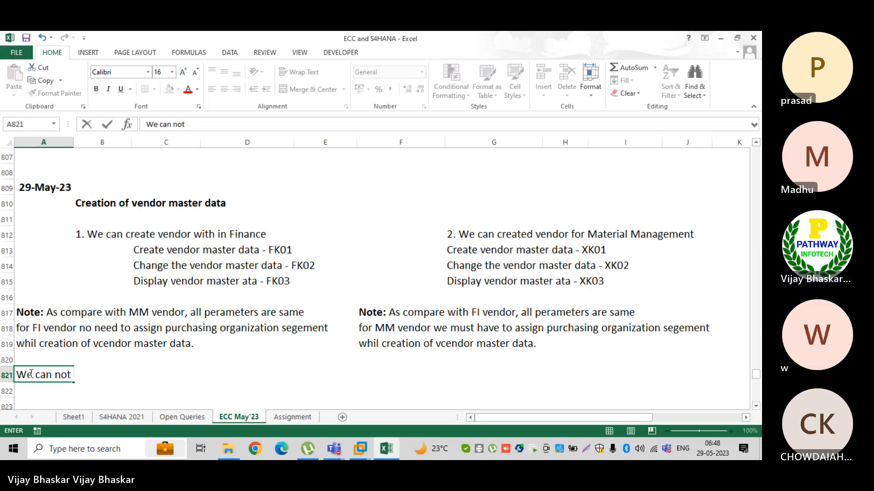
type(" use FI ")
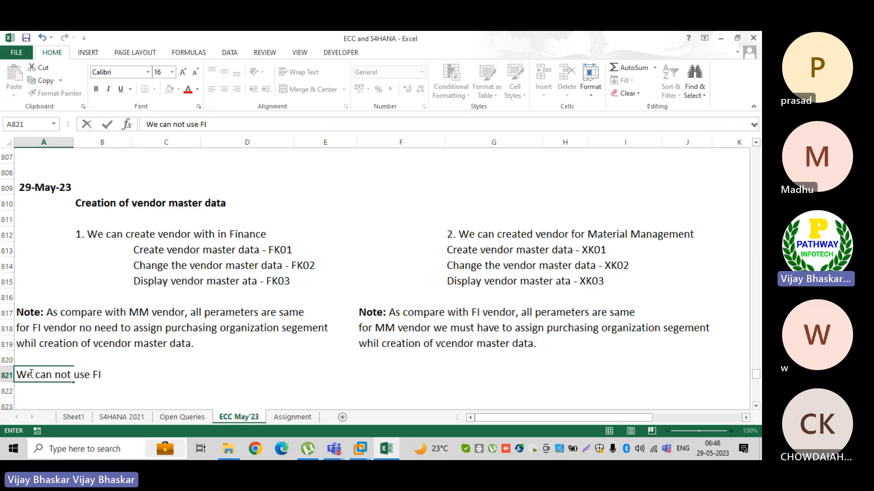
type("vendor for ")
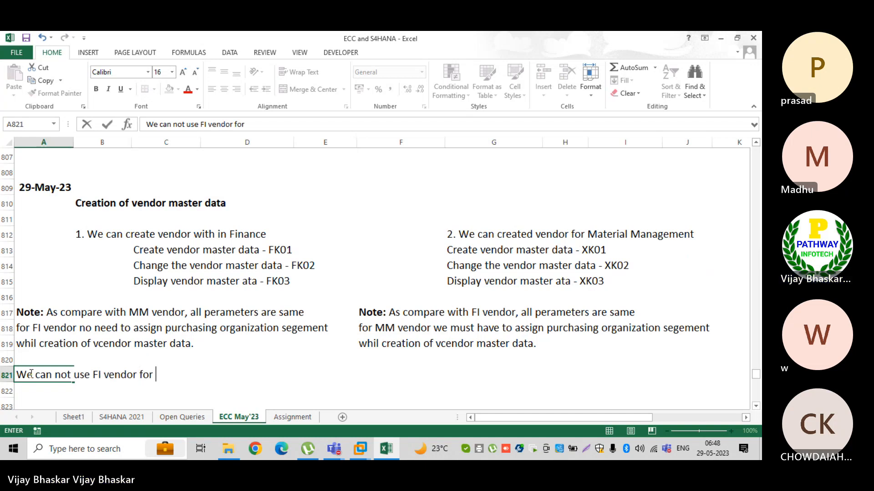
type("MMp")
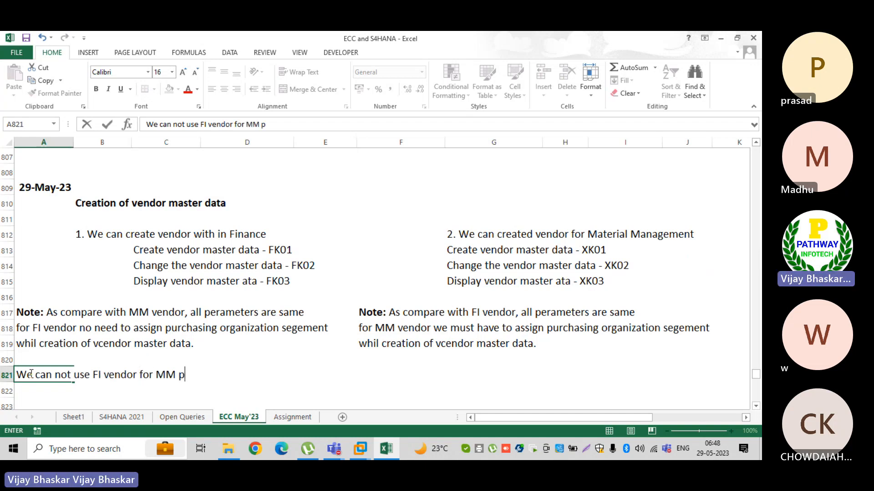
key("BackSpace")
key("BackSpace")
key("BackSpace")
type("aterial ma")
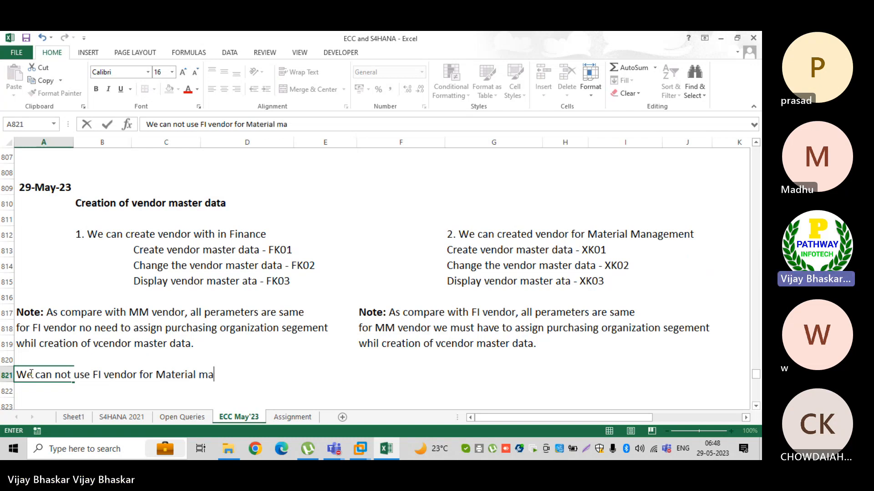
type("ns")
key("BackSpace")
type("a")
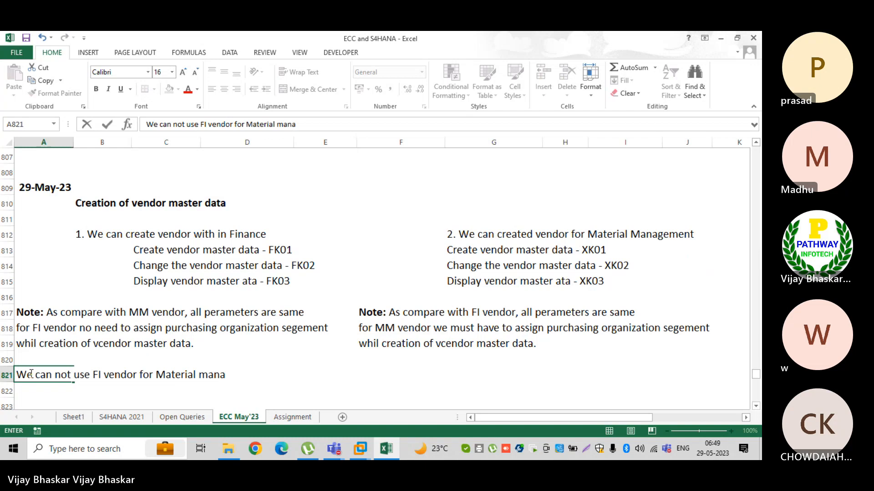
type("gement related posti")
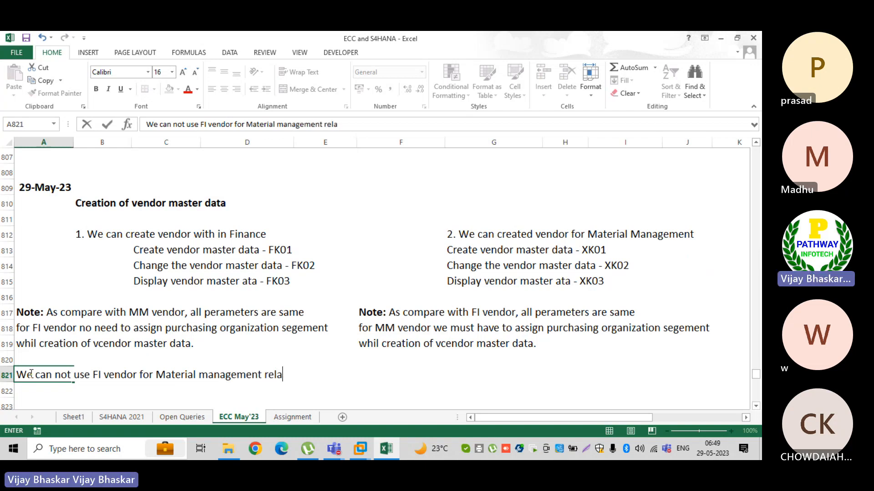
type("ngs")
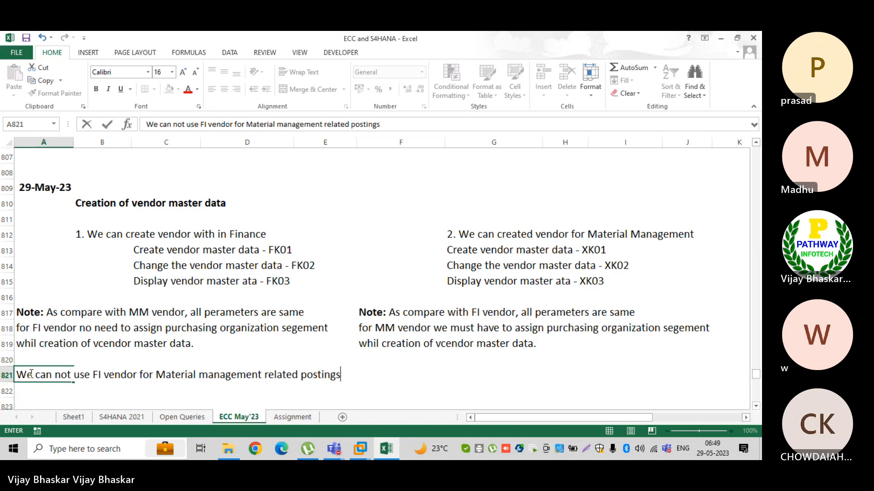
key("Return")
Add 'Because we have not created the vendor with purchasing organization.' in row 822
type("Bec")
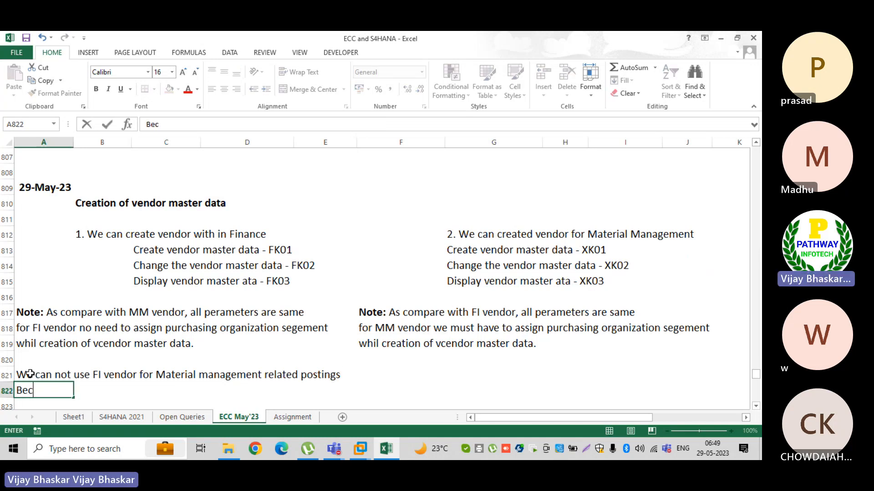
type("ause we have not ")
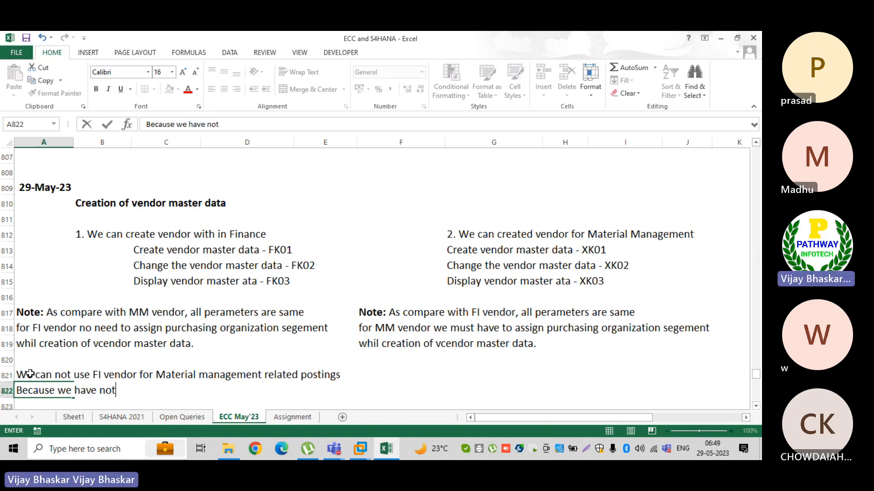
type("created the ")
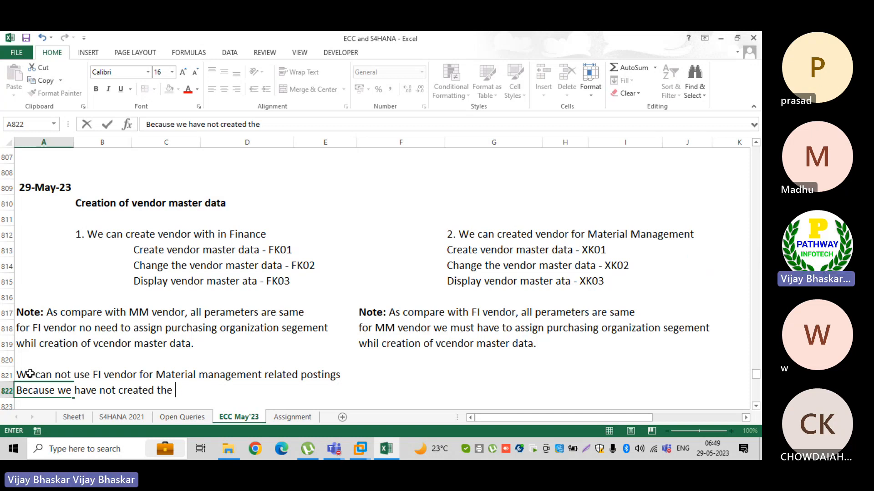
type("vendor with ")
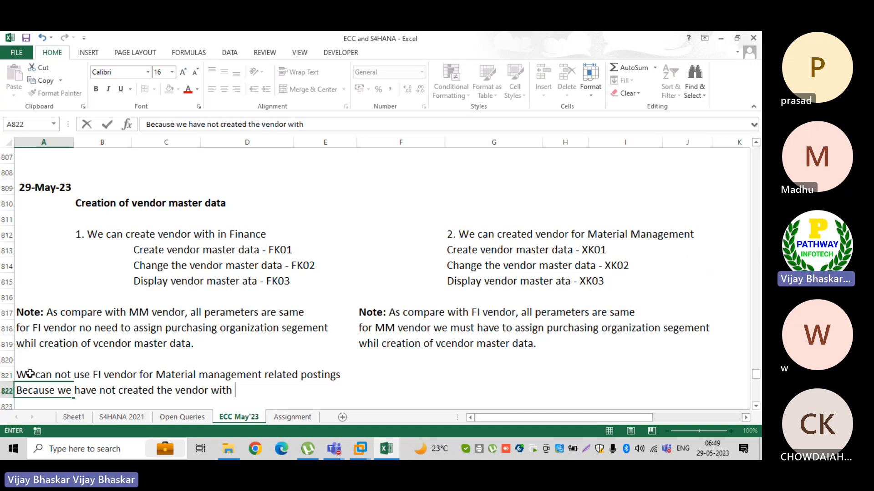
type("purchac")
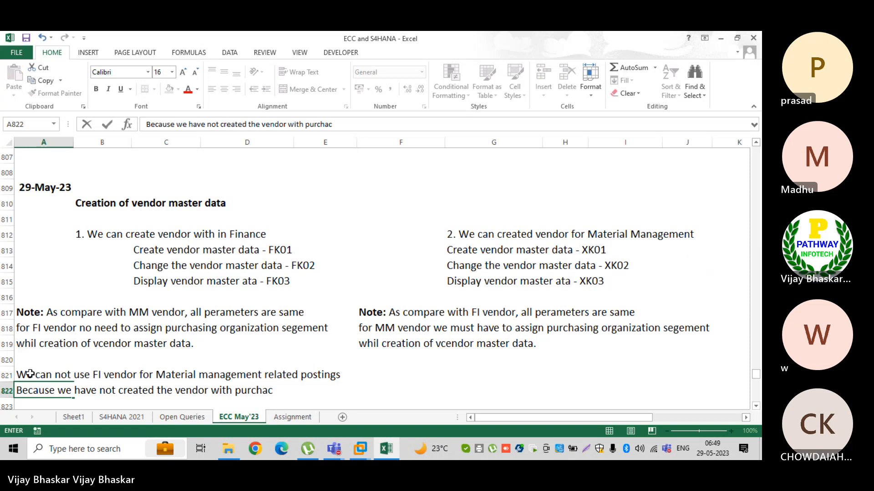
type("ing o")
key("BackSpace")
type("or with")
key("BackSpace")
type("ganization.")
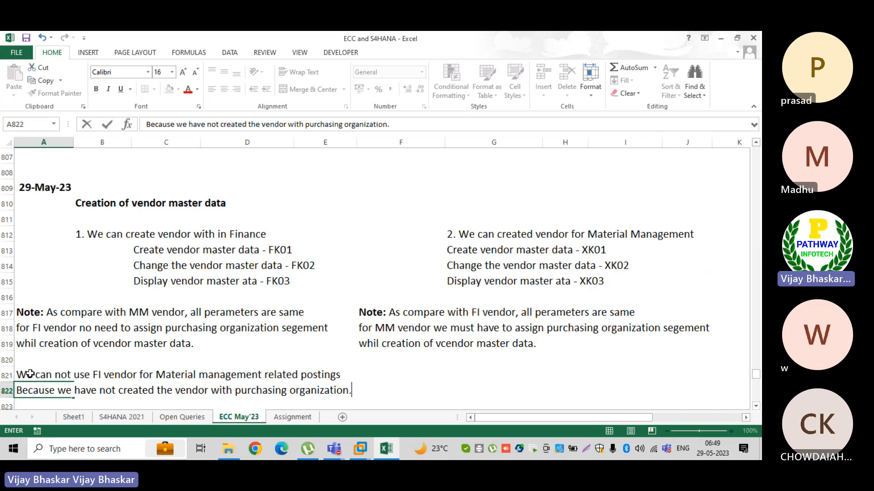
key("Return")
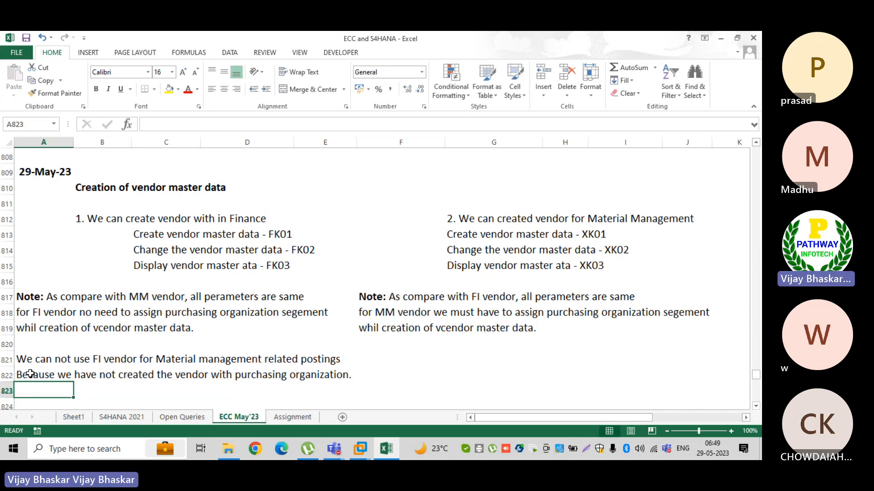
Copy the two FI vendor sentences from A821:A822 into F821
scroll(38, 362, "down", 2)
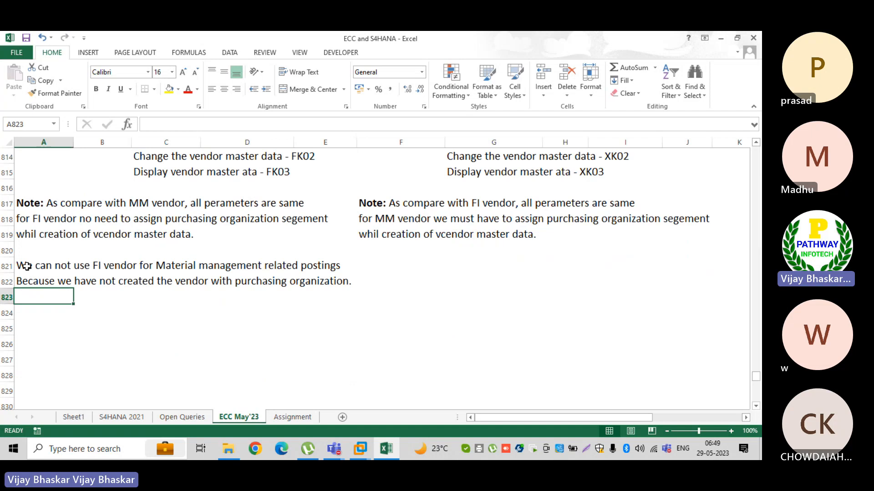
left_click_drag(27, 268, 31, 284)
key("ctrl+c")
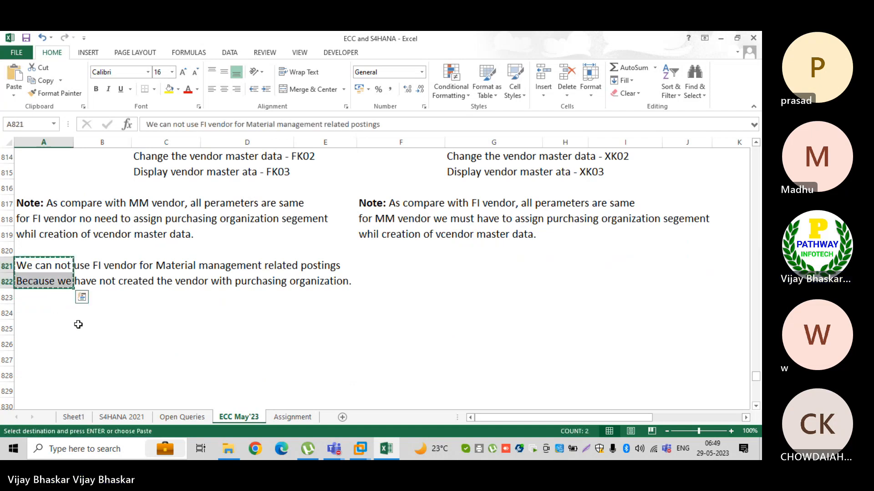
left_click(395, 260)
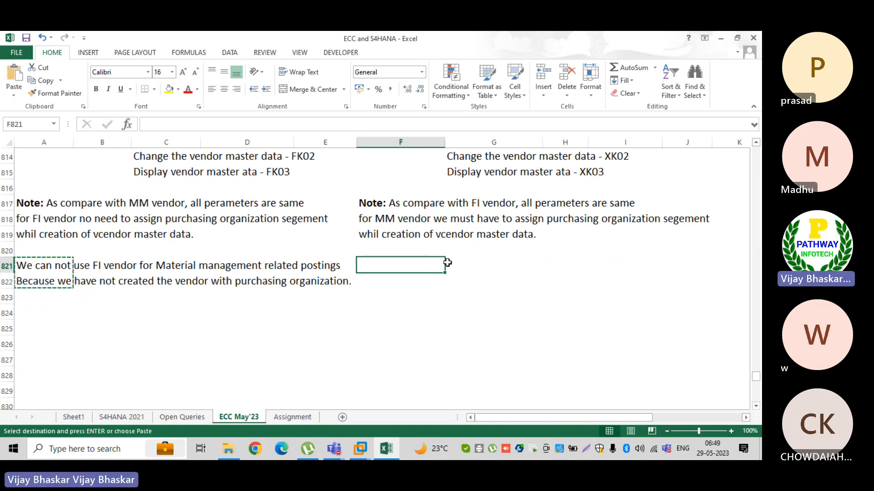
key("ctrl+v")
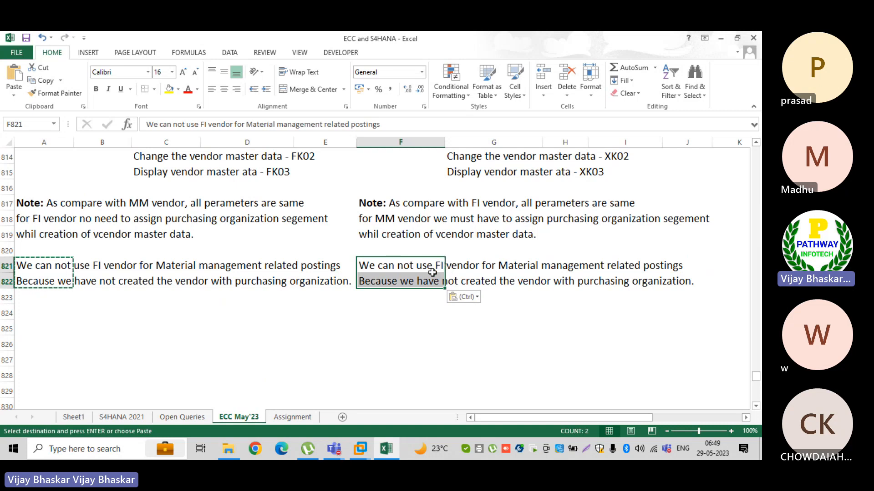
key("Escape")
Edit F821 to say MM vendors can be used for FI related postings
double_click(415, 265)
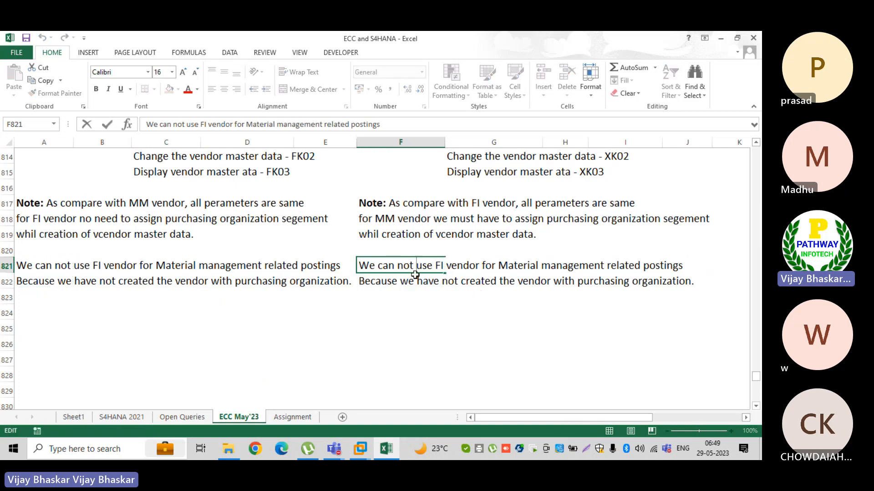
key("BackSpace")
key("BackSpace")
key("BackSpace")
key("BackSpace")
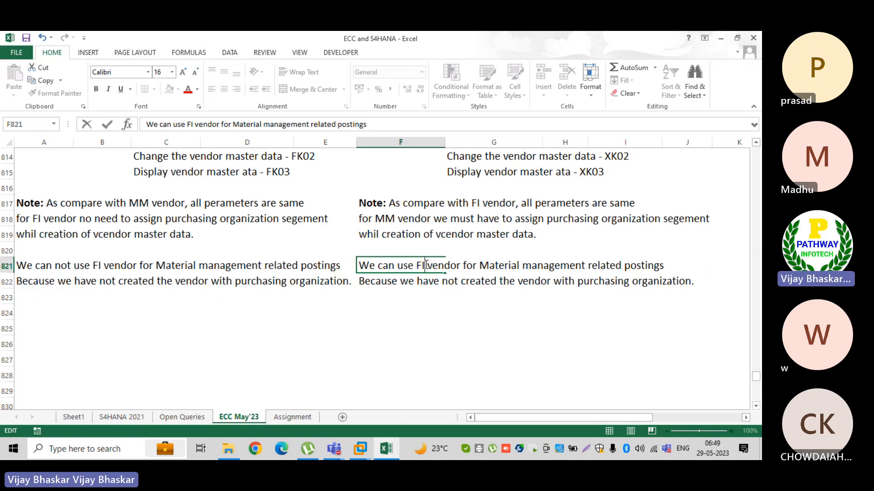
left_click(426, 265)
key("BackSpace")
key("BackSpace")
type("MM")
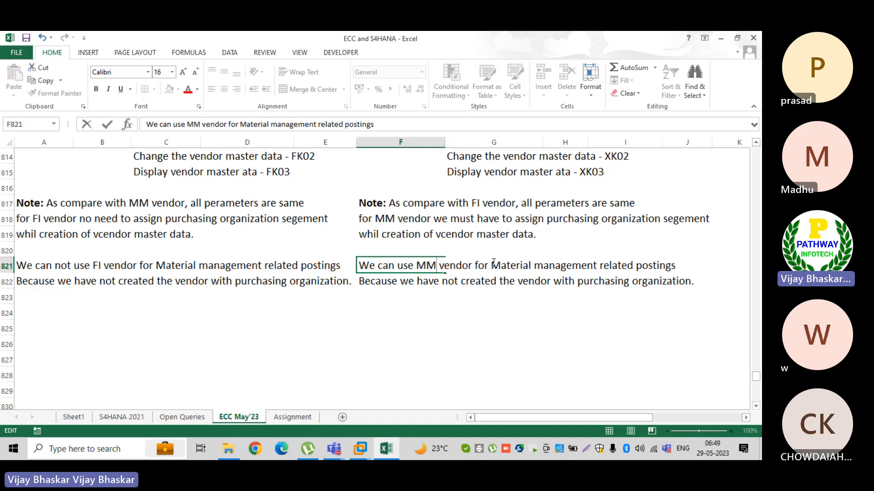
left_click_drag(493, 265, 597, 263)
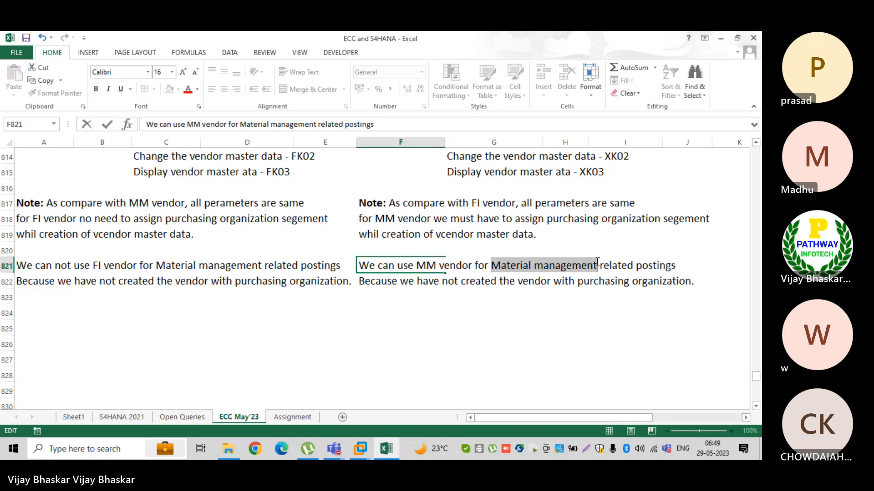
type("FI")
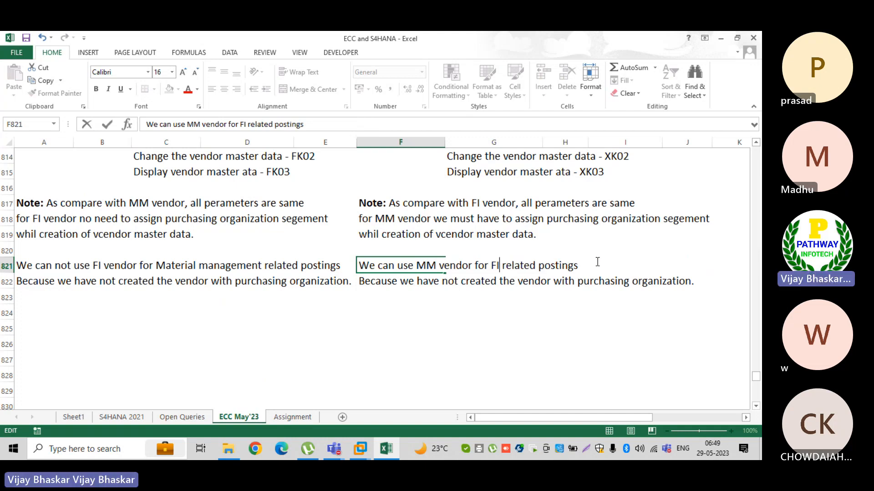
key("Return")
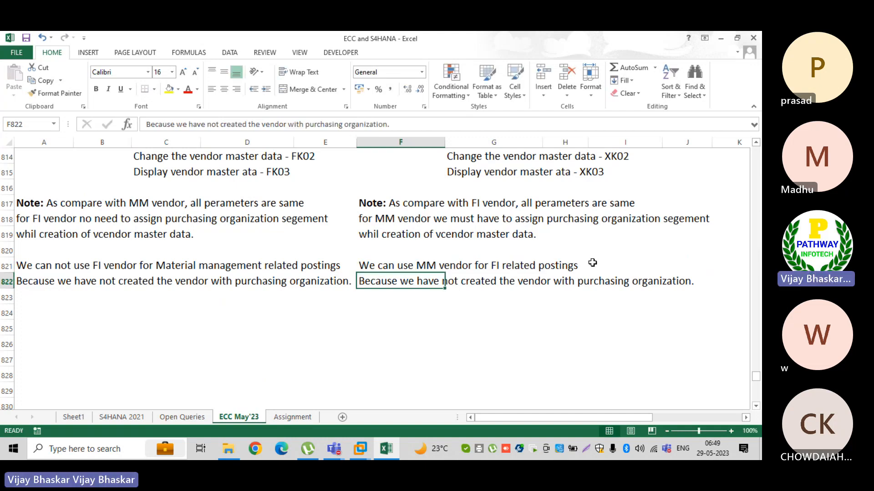
Edit F822 to read 'eventhough we have created the vendor with purchasing organization'
double_click(359, 281)
key("Delete")
key("Delete")
key("Delete")
key("Delete")
key("Delete")
key("Delete")
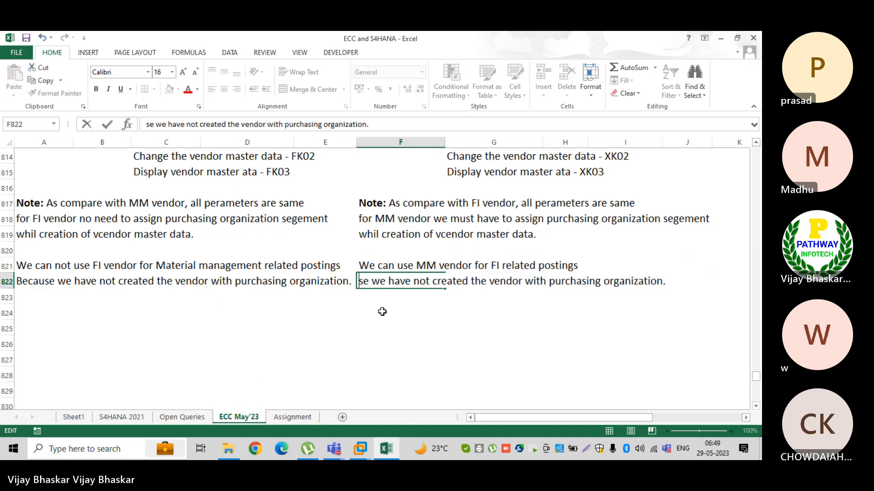
key("Delete")
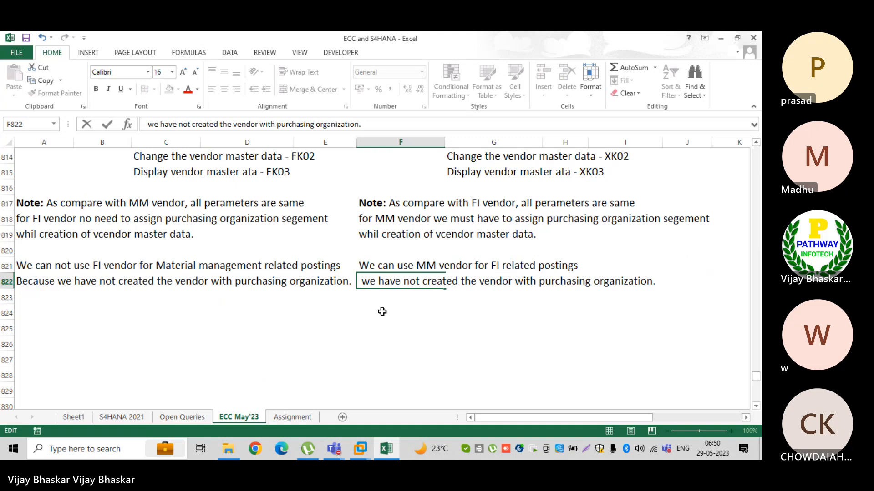
type("eventhough")
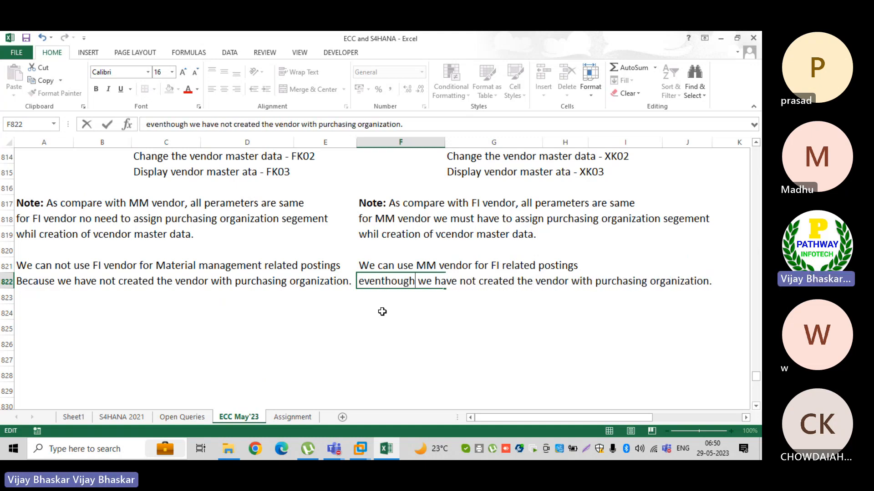
left_click(458, 281)
key("Delete")
key("Delete")
key("Delete")
key("Delete")
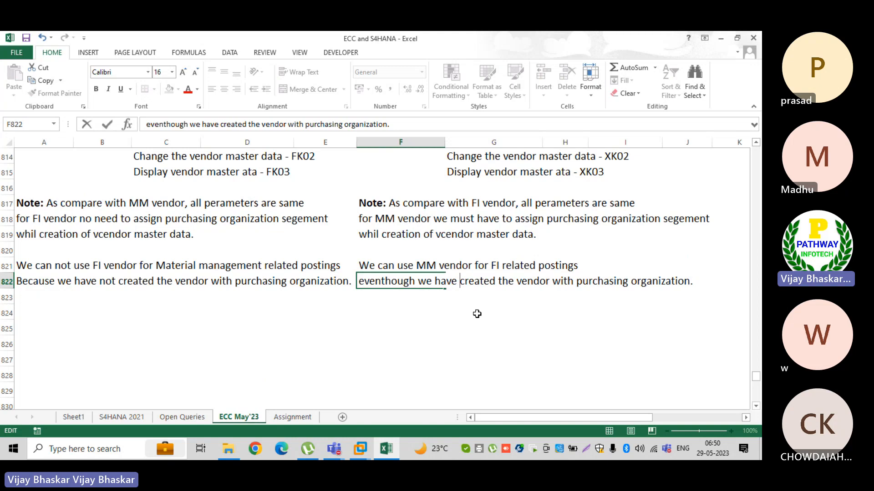
key("Return")
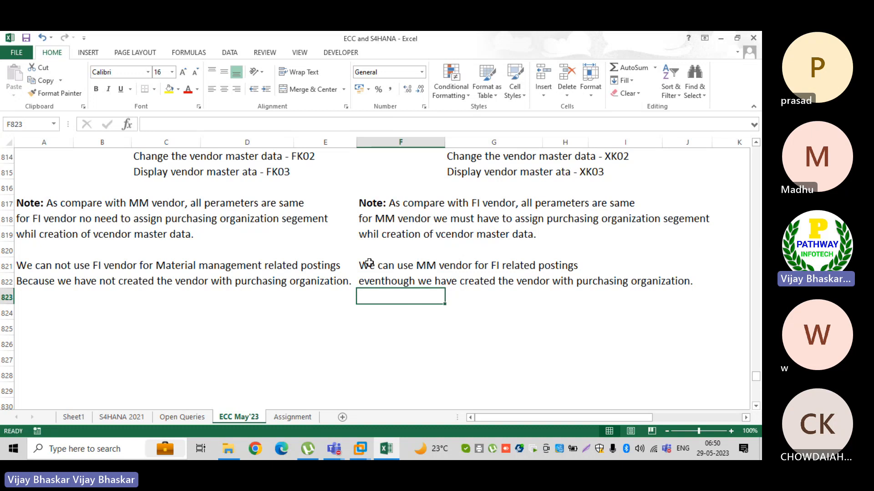
Select the MM and FI vendor sentences in rows 821–822 to compare them
left_click_drag(368, 263, 375, 278)
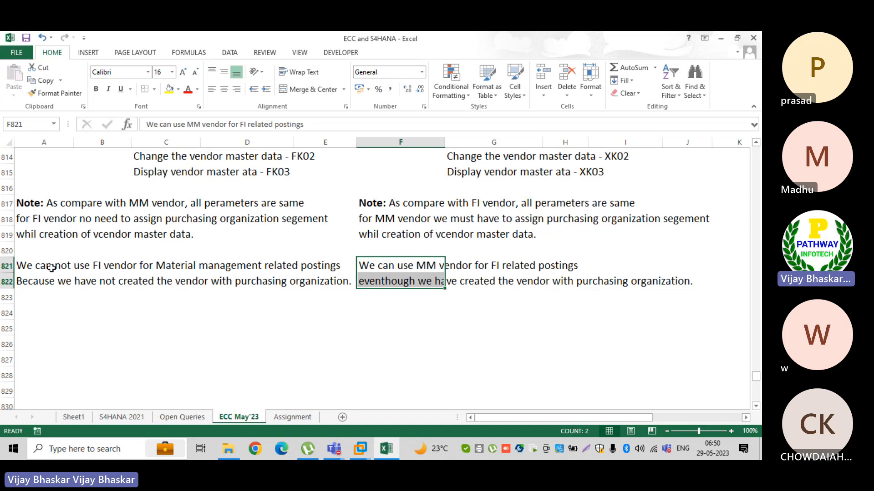
left_click_drag(30, 267, 32, 278)
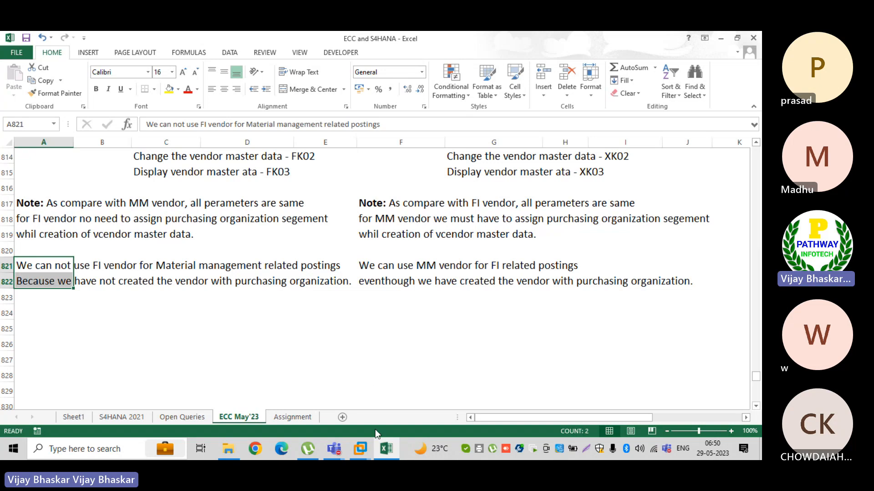
mouse_move(358, 450)
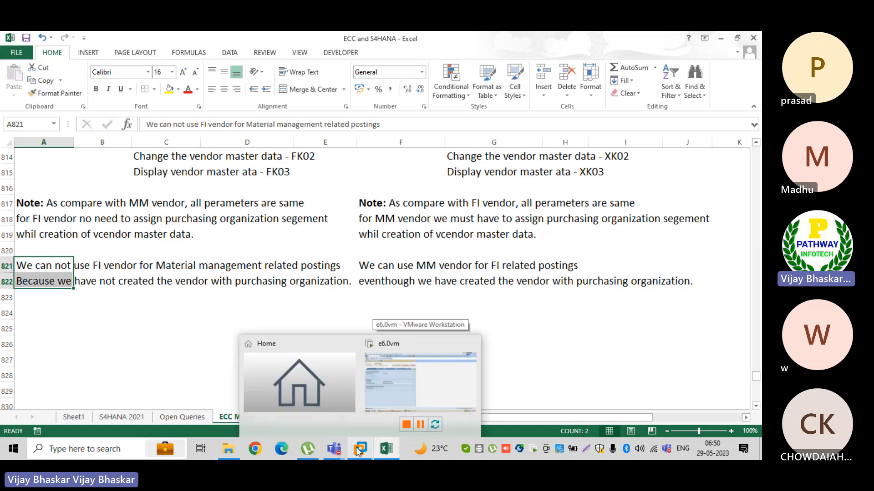
left_click(170, 310)
Scroll the notes to the FK01 and XK01 vendor creation lines
scroll(171, 310, "up", 3)
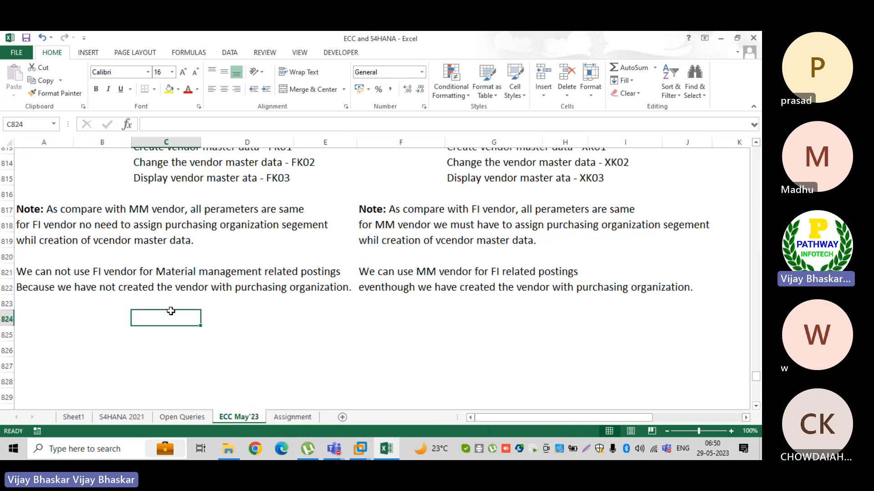
scroll(172, 308, "up", 1)
scroll(171, 308, "down", 1)
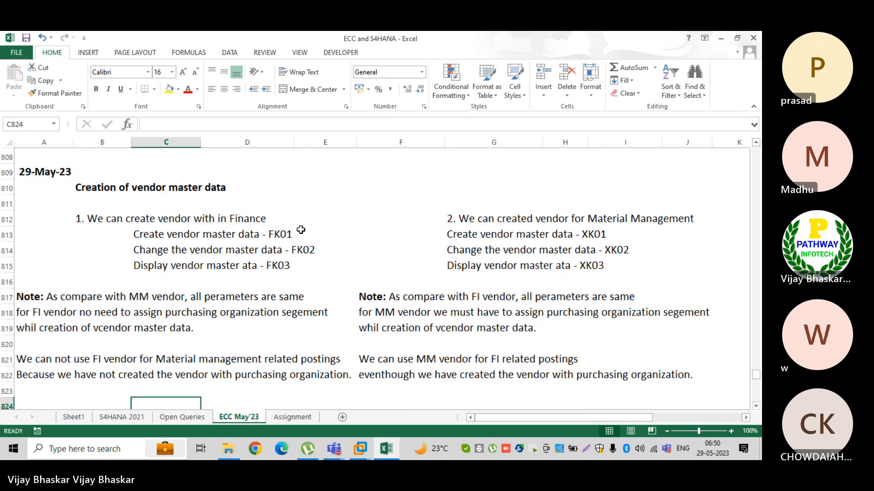
left_click(280, 236)
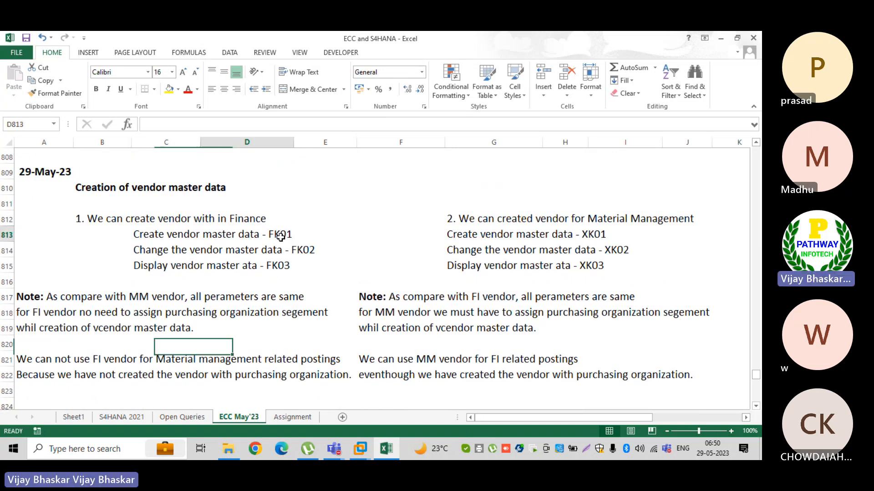
left_click(537, 234)
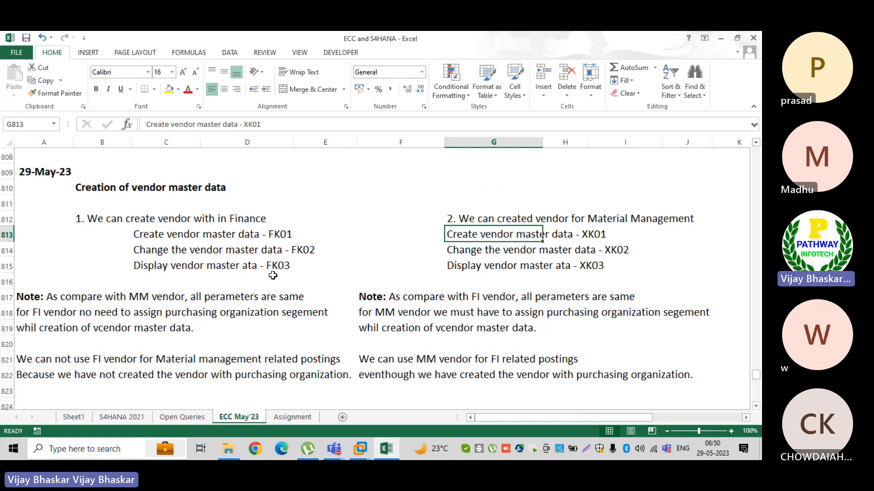
scroll(273, 276, "down", 2)
In SAP, run /nFK01 and check the Company Code and Account group fields on Create Vendor
left_click(363, 446)
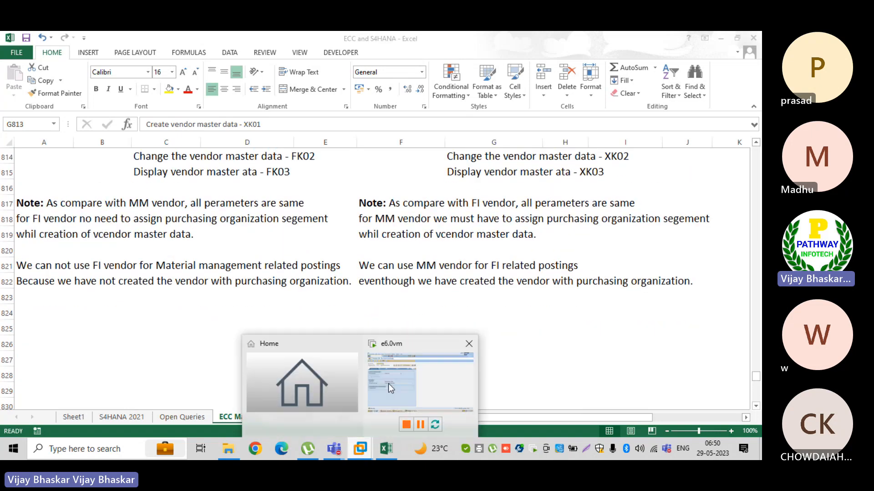
left_click(392, 374)
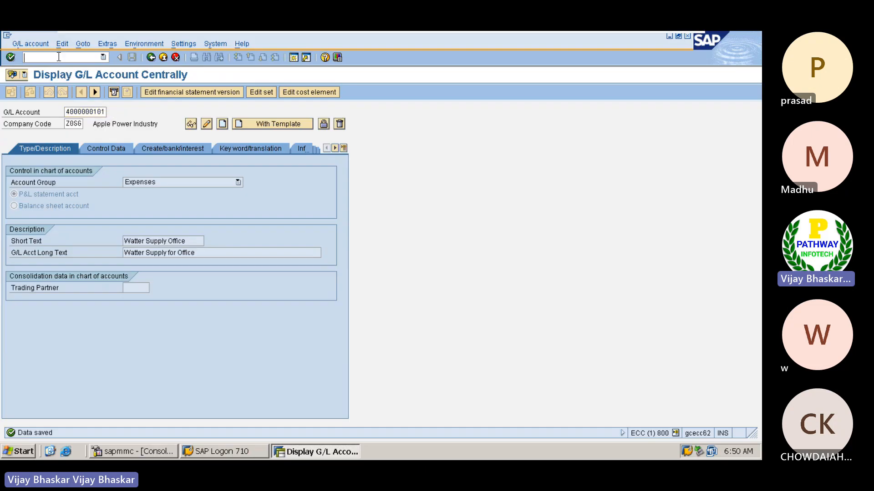
type("/mn")
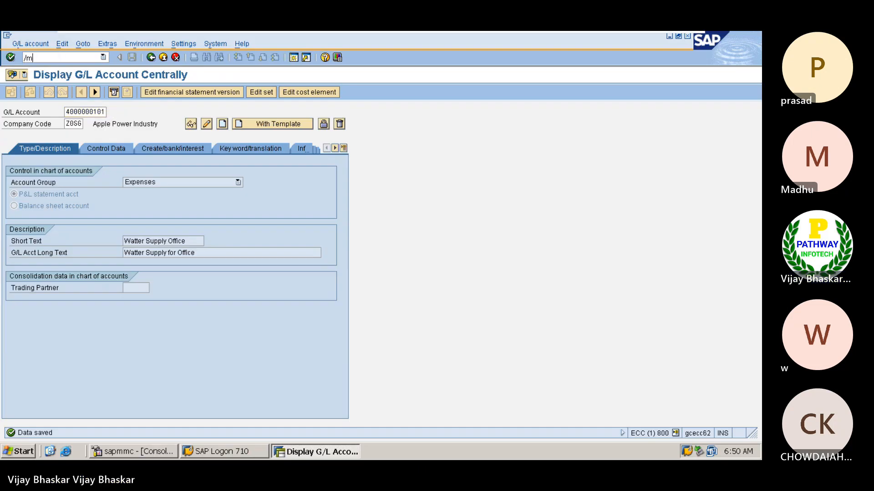
key("BackSpace")
type("nfk01")
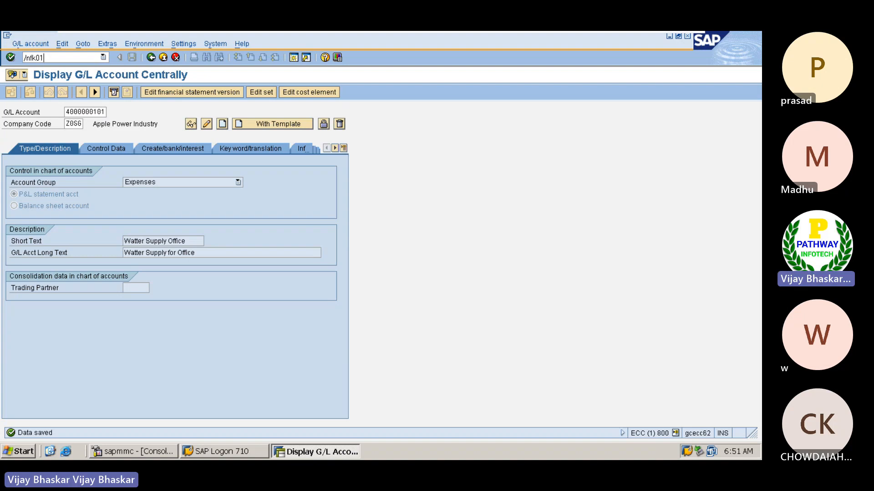
key("Return")
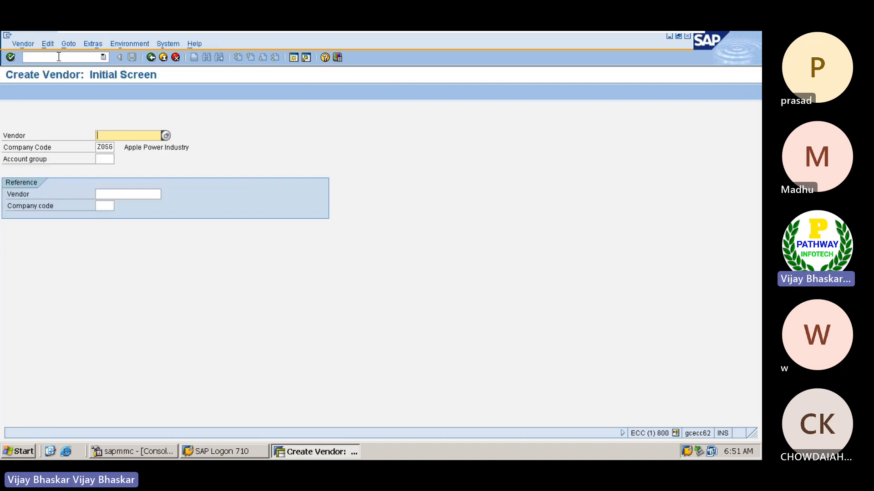
left_click(110, 148)
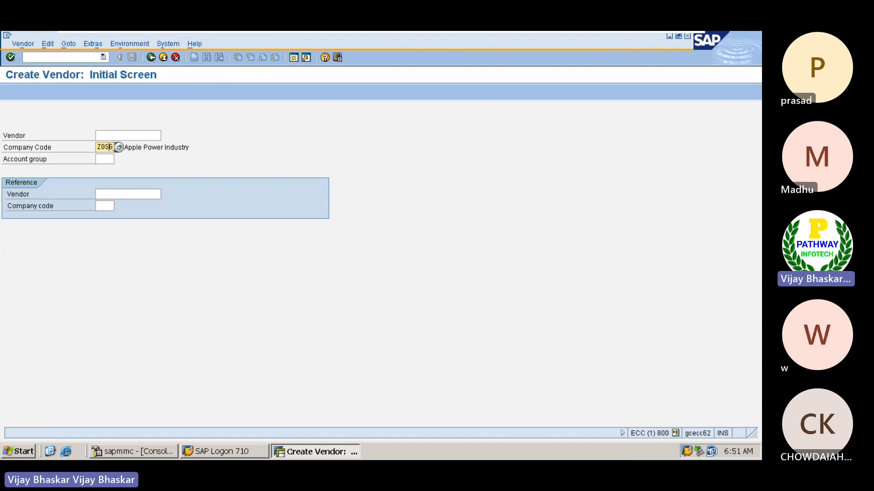
left_click(109, 158)
mouse_move(500, 36)
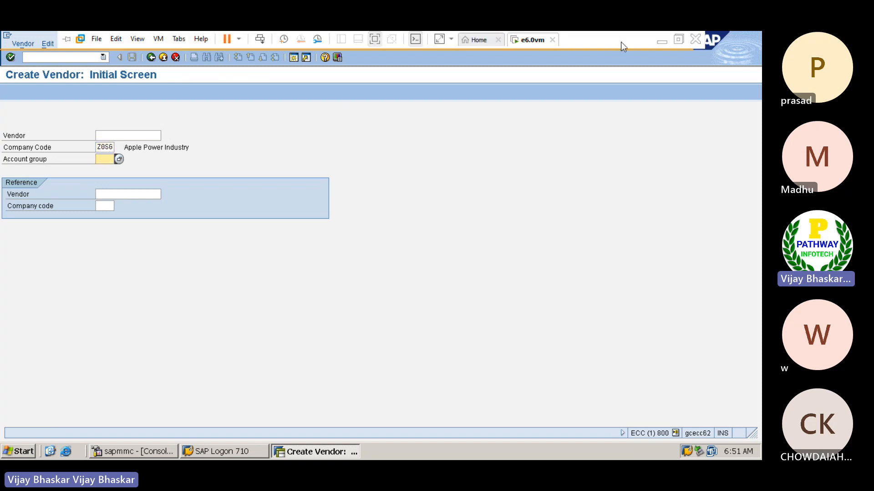
In Excel, review vendor account groups Z001–Z005 and their number ranges Z1–Z5
left_click(663, 42)
scroll(272, 261, "up", 5)
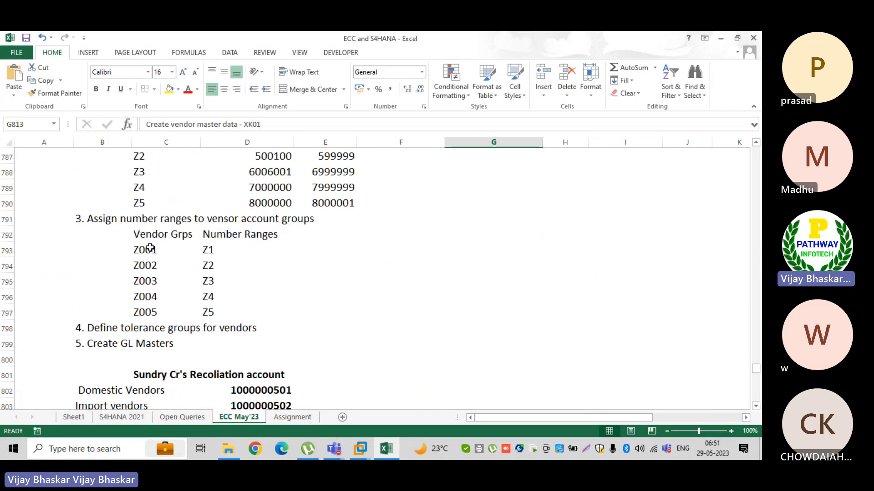
left_click_drag(152, 250, 206, 305)
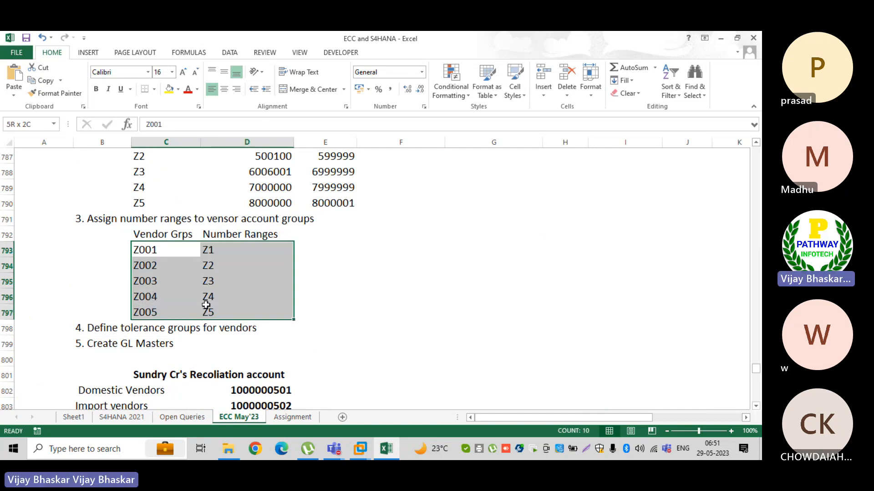
scroll(206, 306, "up", 4)
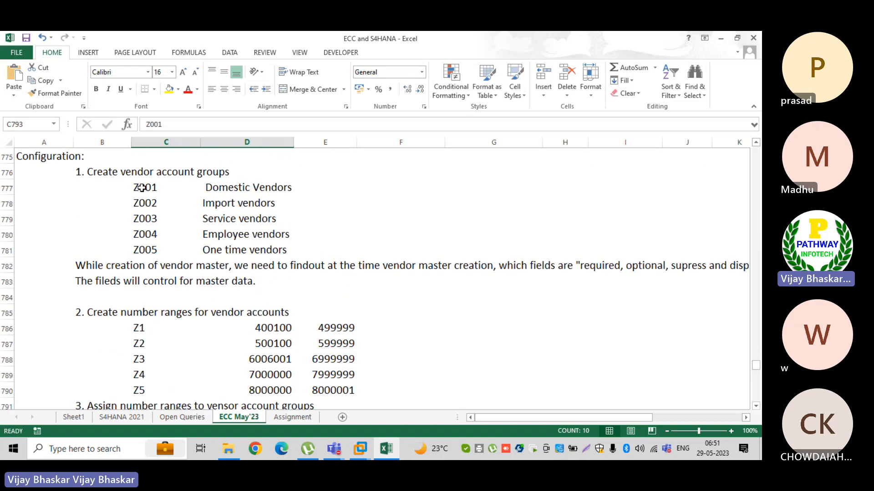
left_click(144, 190)
left_click_drag(146, 200, 232, 246)
scroll(294, 263, "down", 2)
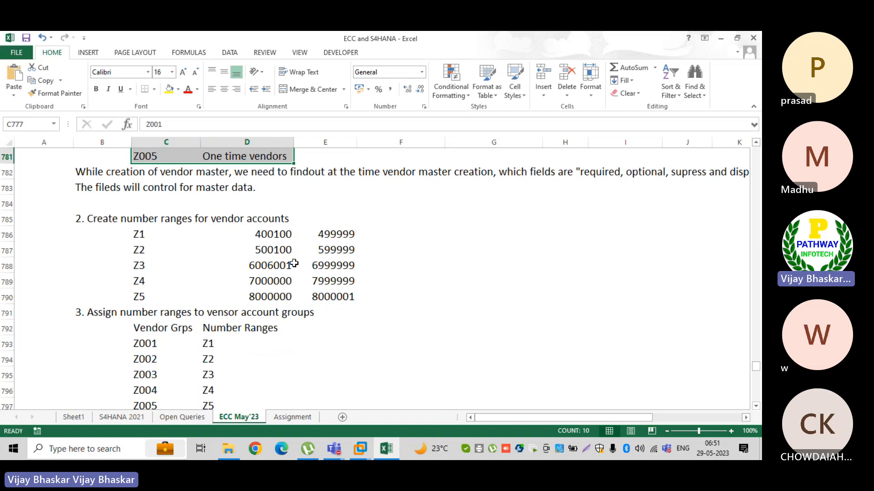
scroll(294, 263, "down", 2)
mouse_move(360, 449)
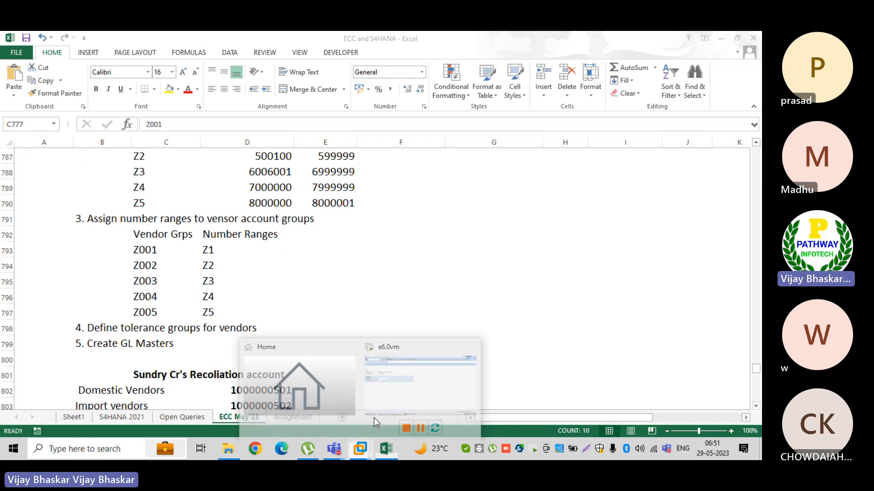
left_click(395, 391)
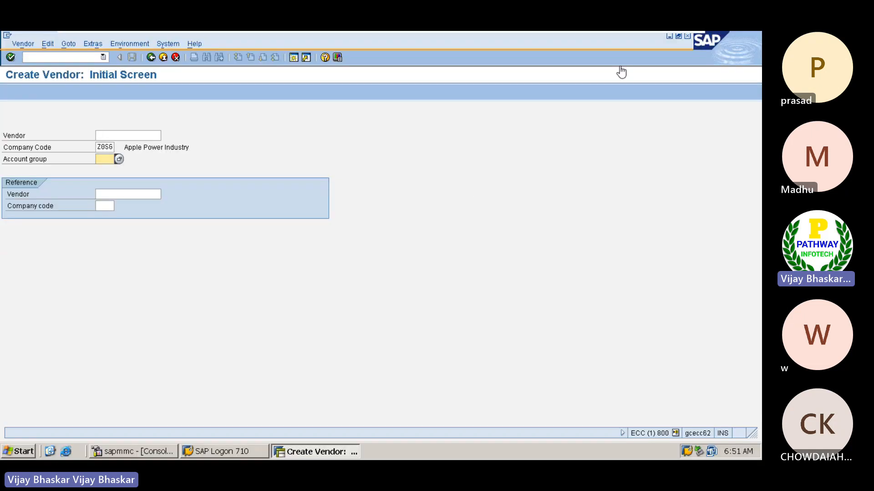
Open a second session running XK01 and position its Create Vendor window beside the first
left_click(293, 58)
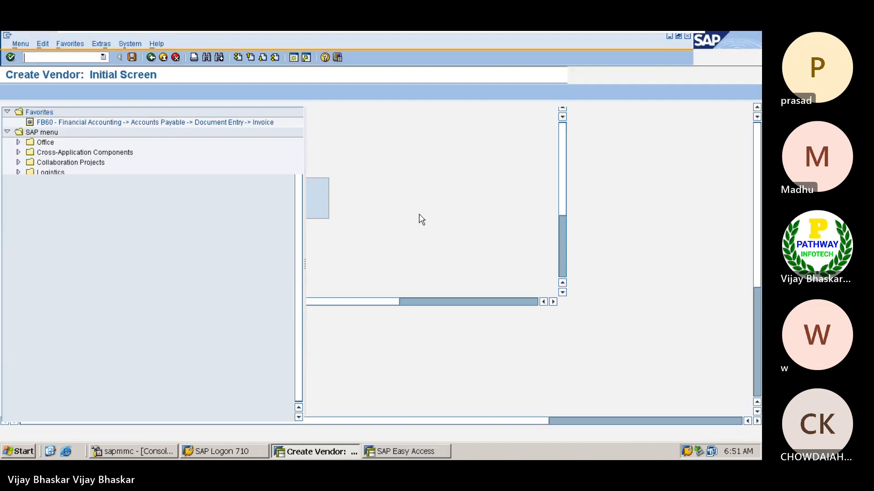
type("x")
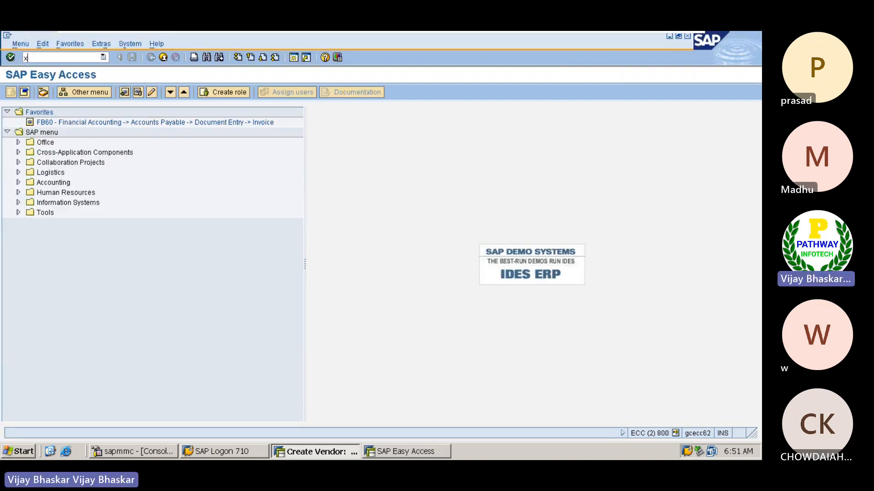
type("k01")
key("Return")
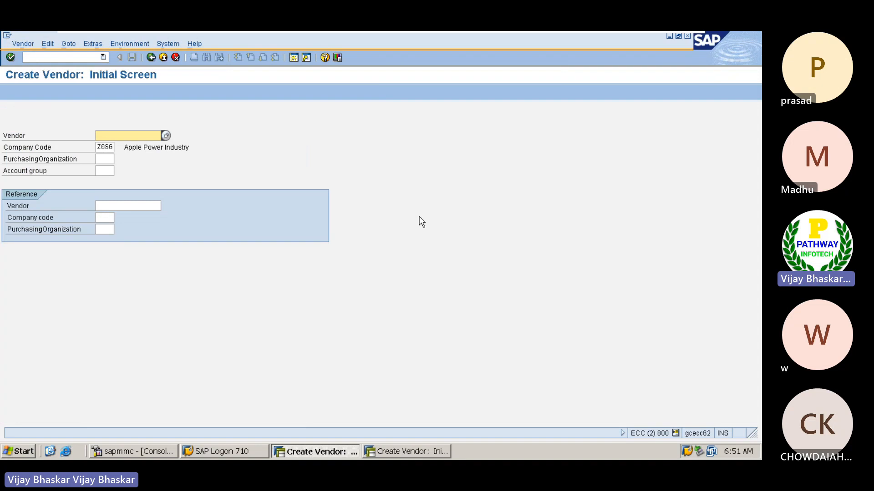
left_click(678, 36)
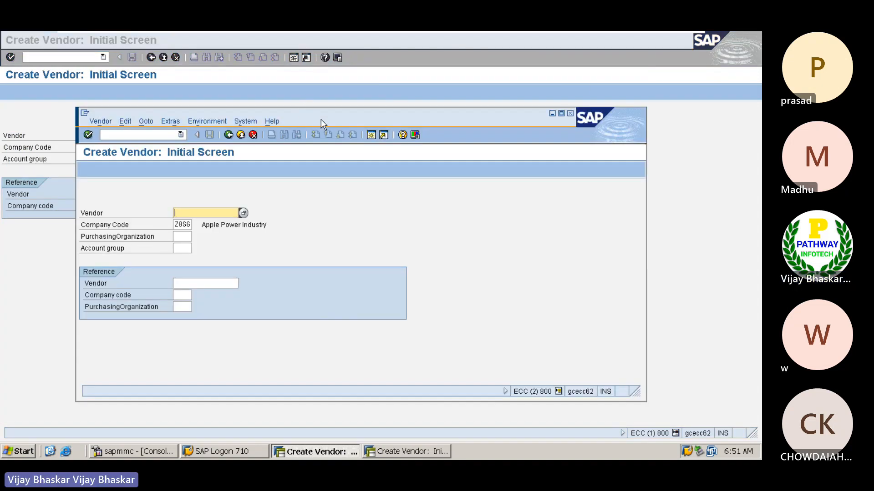
left_click_drag(321, 119, 481, 97)
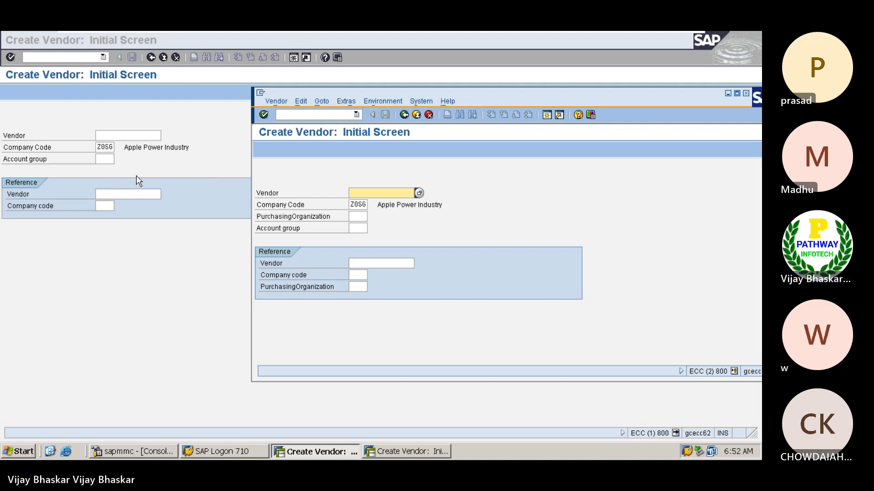
left_click(359, 218)
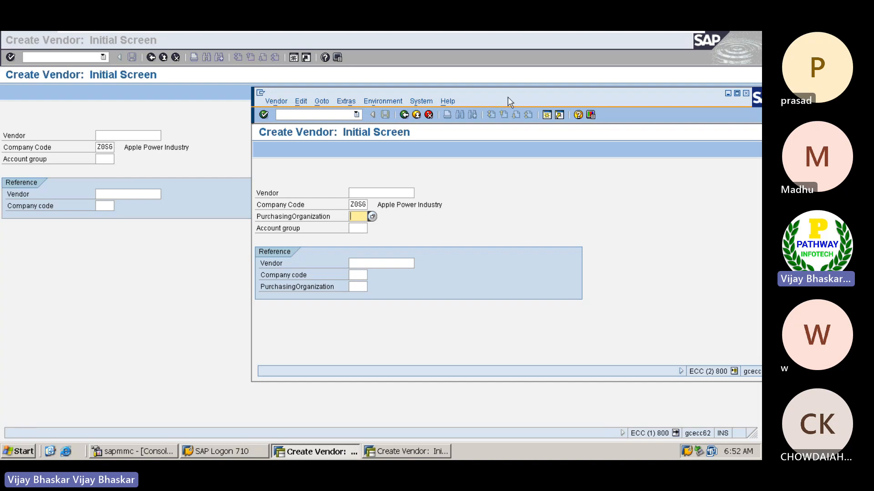
left_click_drag(505, 101, 442, 85)
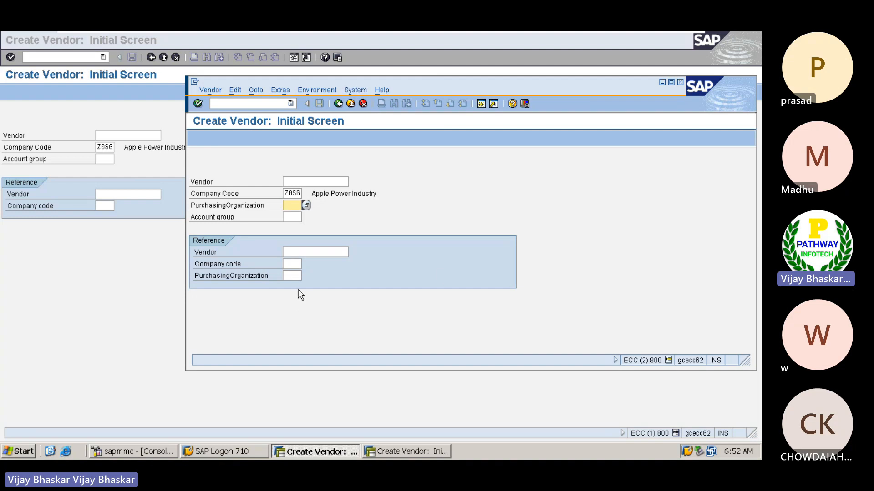
Log off the SAP system, confirming to close both Create Vendor sessions
left_click(362, 92)
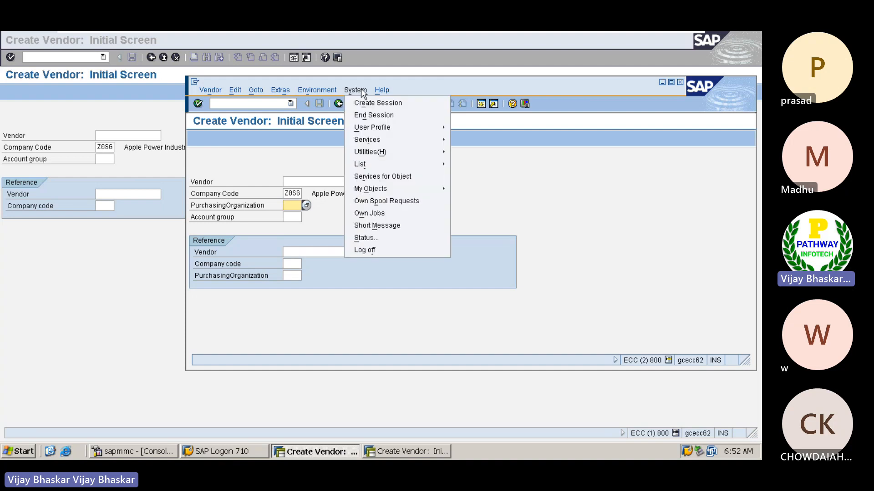
left_click(368, 251)
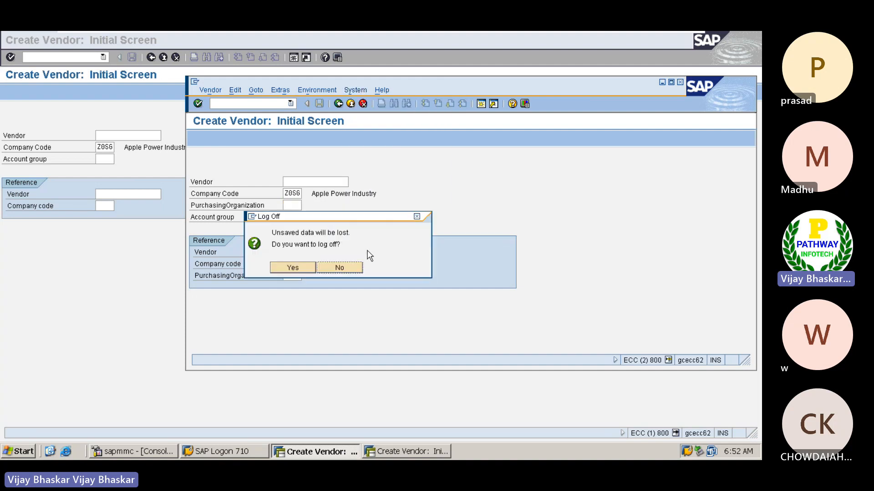
left_click(287, 267)
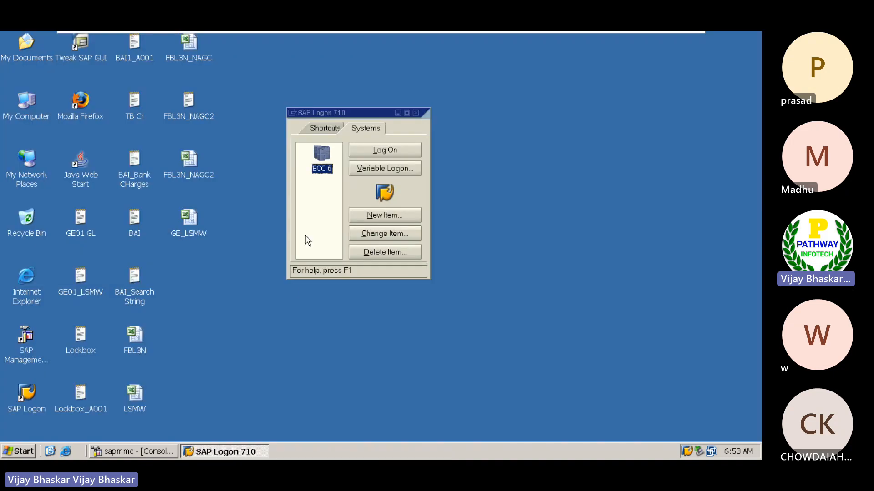
Log back on to ECC 6 with the remembered user name and the account password
left_click(386, 149)
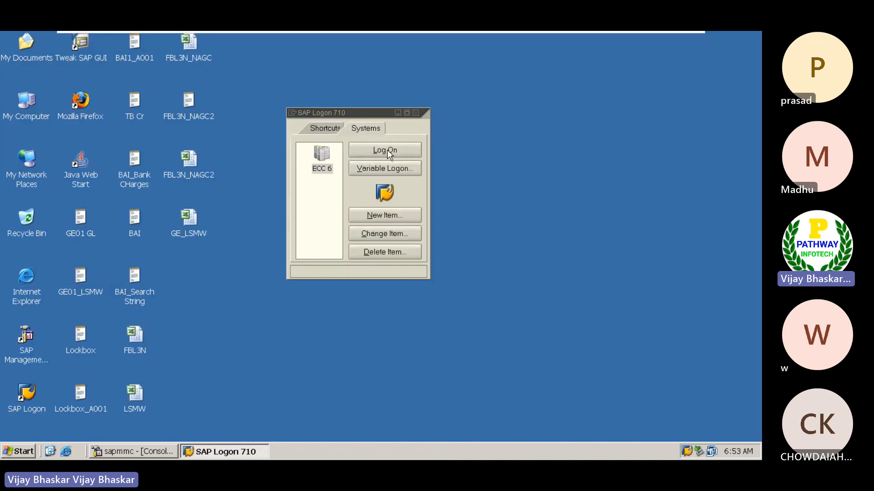
type("s")
key("Down")
key("Return")
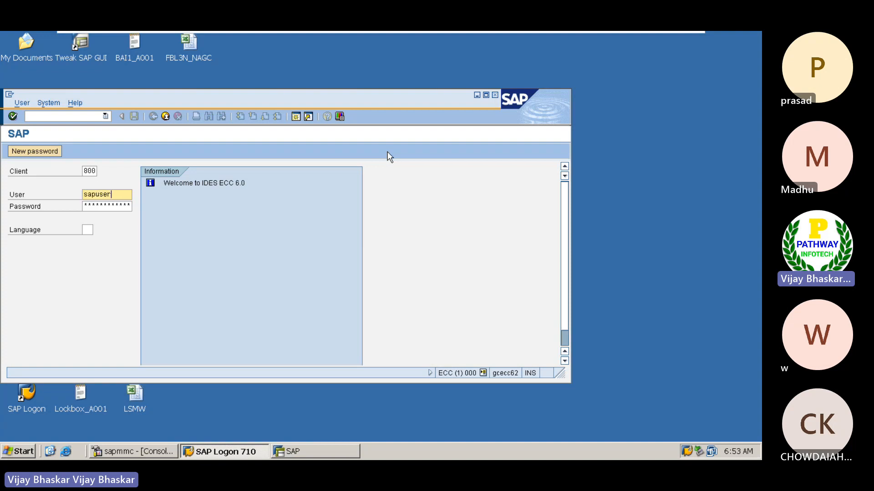
key("Tab")
type("*****")
key("Return")
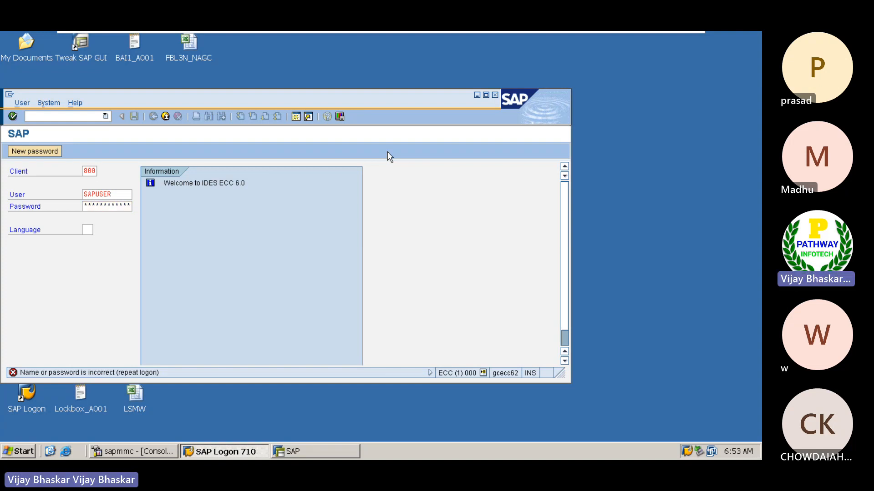
key("Return")
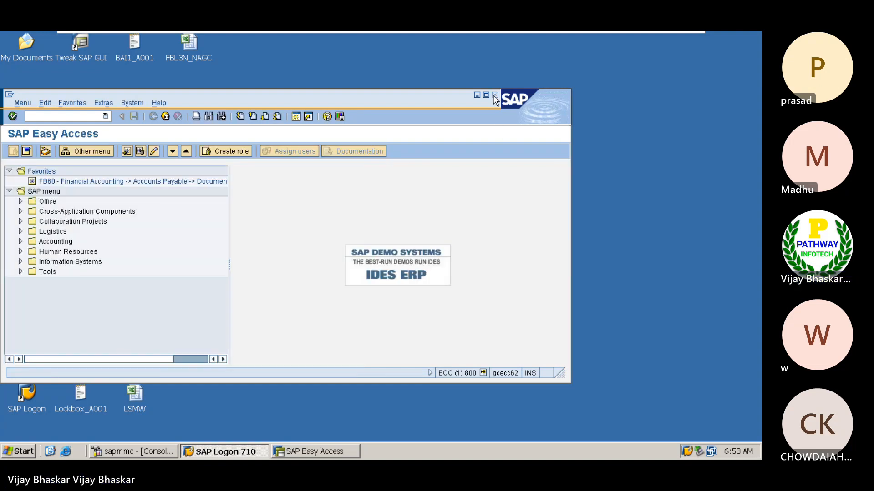
Decline the log-off prompt to stay logged on, and maximize the SAP window
left_click(495, 95)
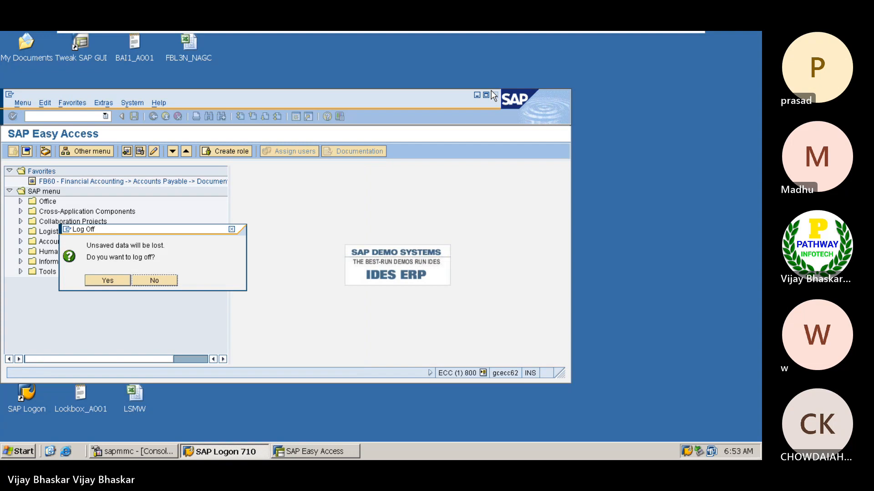
left_click(150, 283)
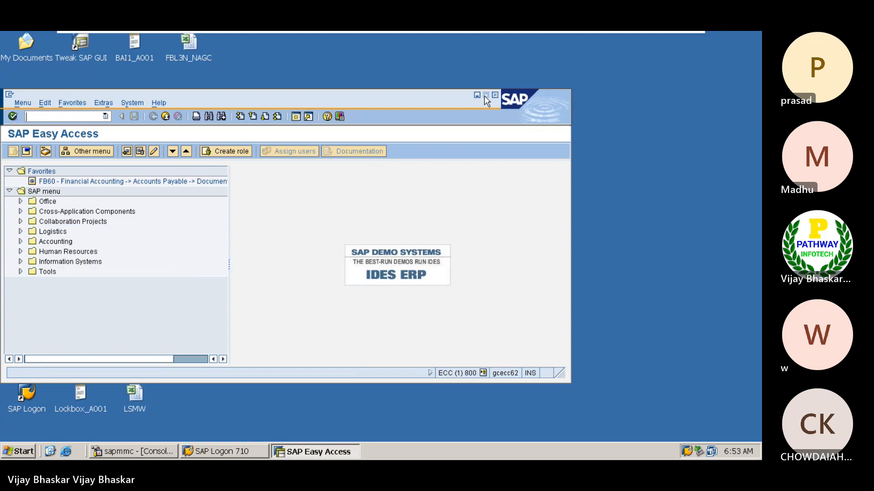
double_click(432, 102)
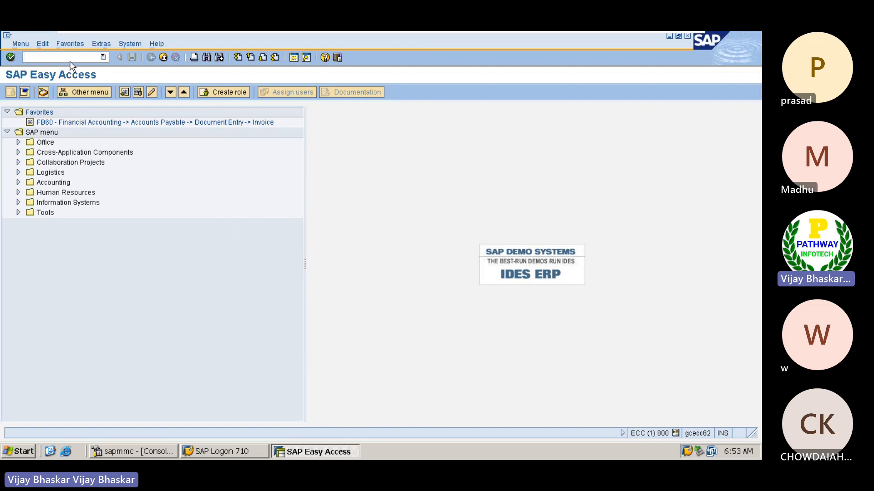
Start FK01 and enter company code Z0SG on the Create Vendor initial screen
type("fk01")
key("Return")
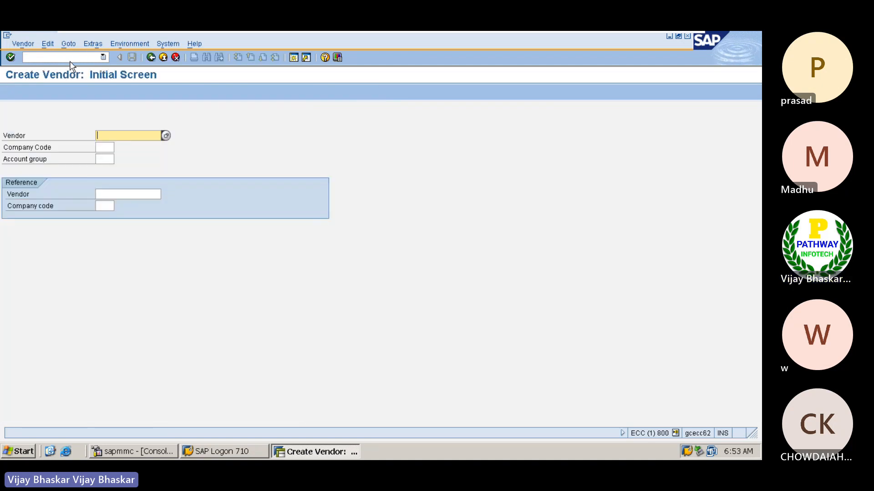
left_click(104, 146)
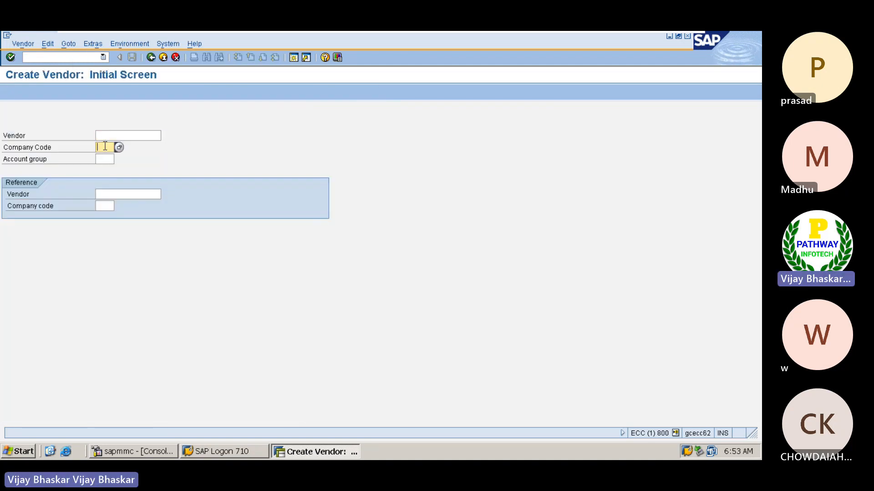
type("Z")
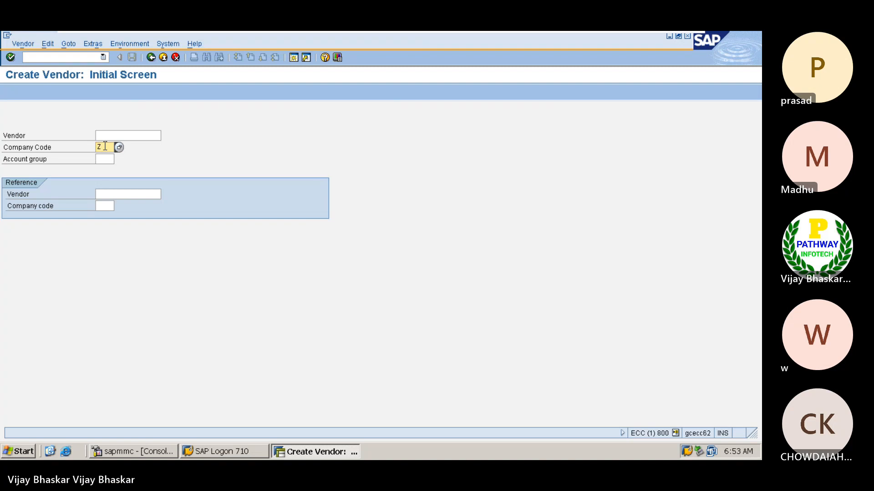
type("0d")
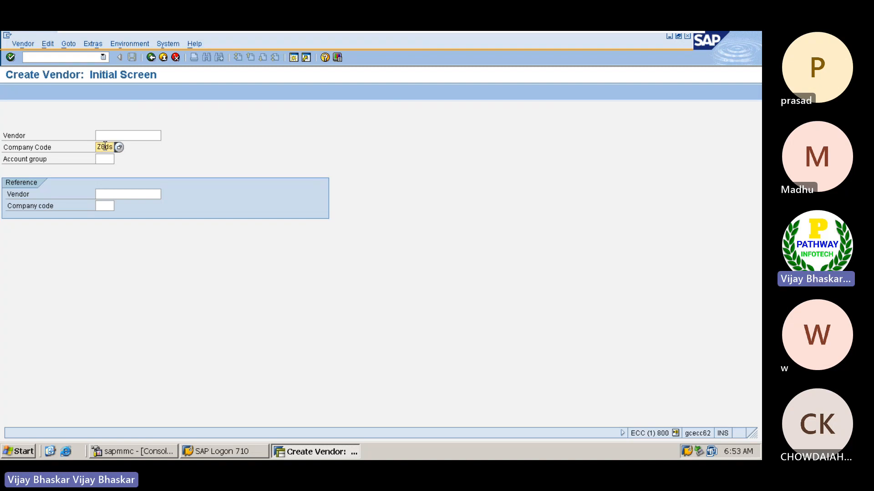
key("BackSpace")
type("sg")
left_click(106, 159)
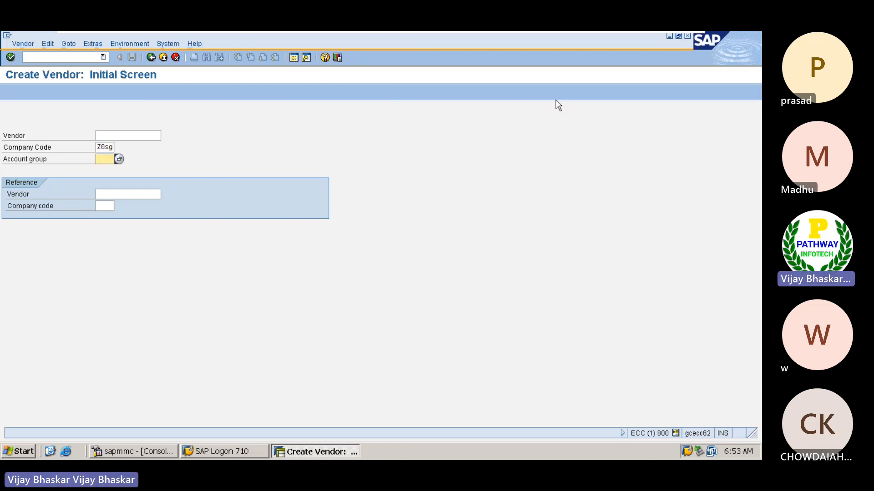
left_click(664, 39)
Copy the Z003 service vendors code from Excel cell C779 and return to SAP
scroll(292, 224, "up", 5)
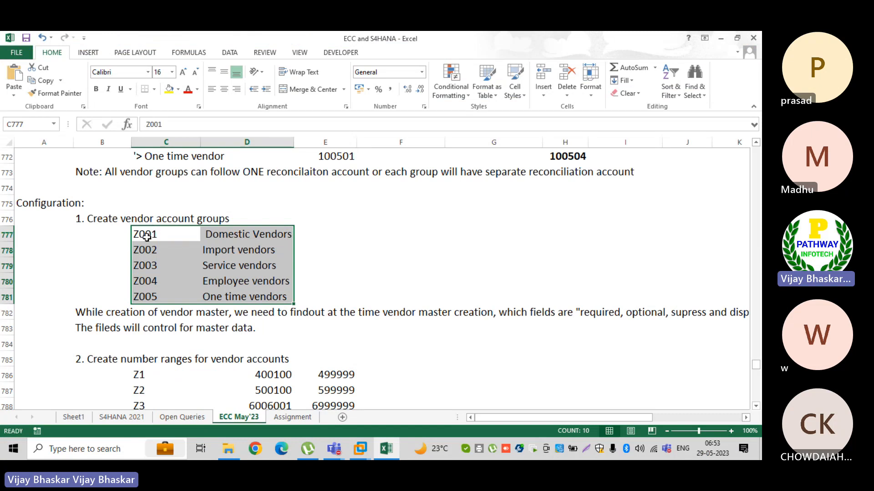
left_click(147, 266)
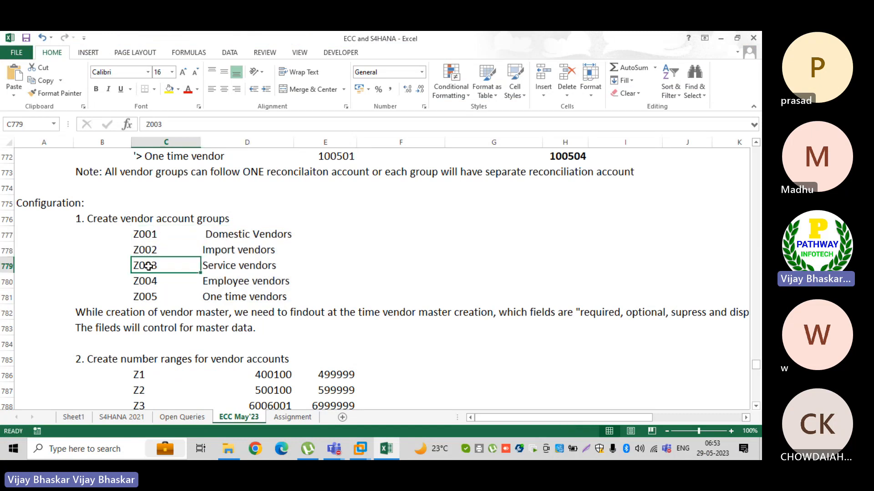
key("ctrl+c")
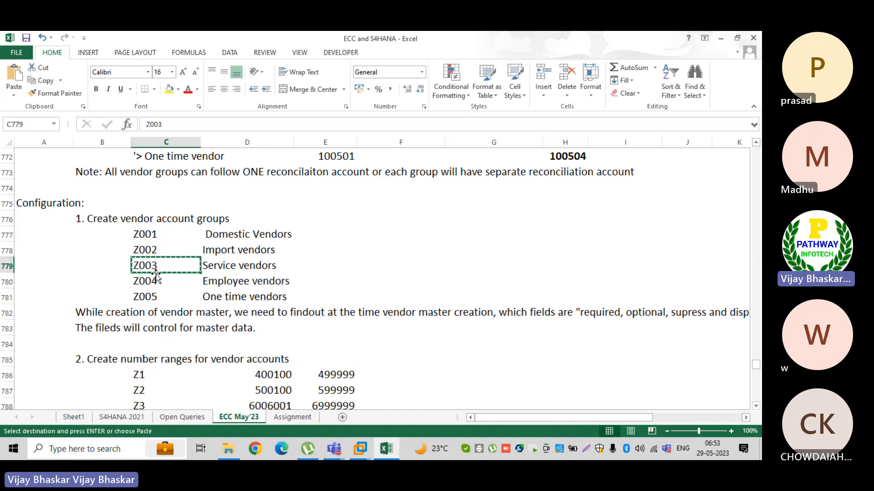
key("alt+Tab")
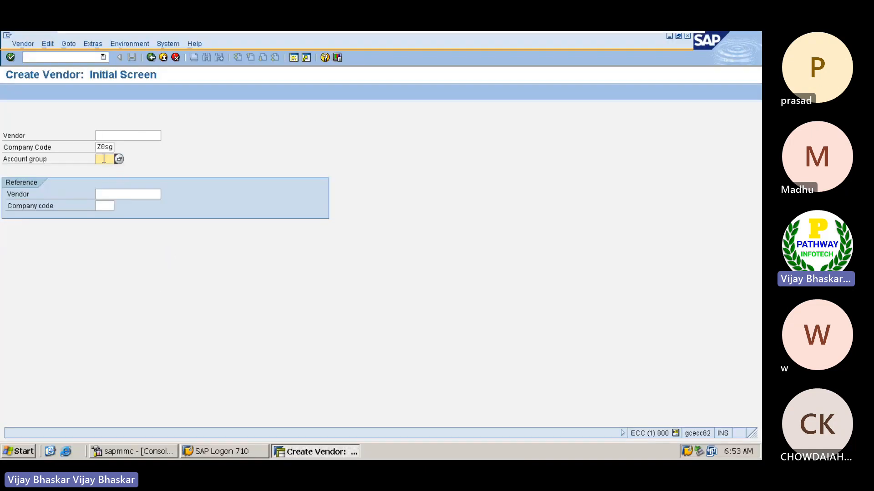
Set account group Z003 Service Vendors and continue to the vendor address screen
key("ctrl+v")
left_click(118, 161)
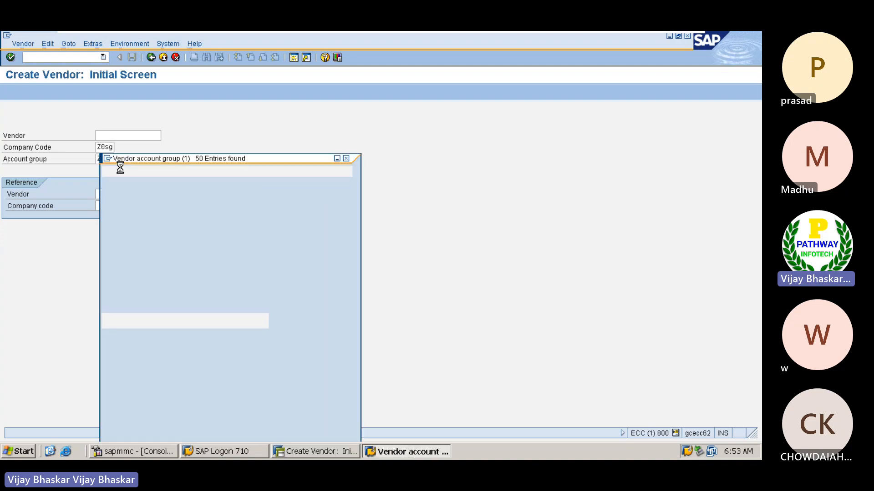
scroll(136, 282, "down", 6)
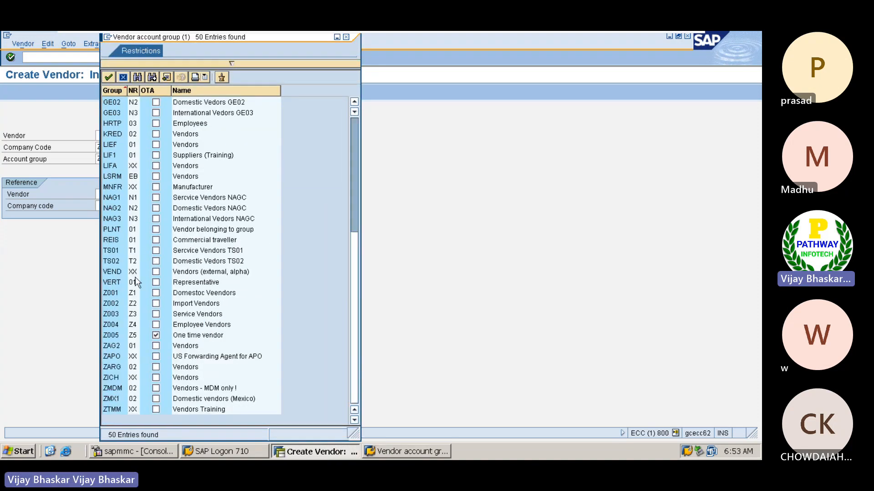
left_click(117, 315)
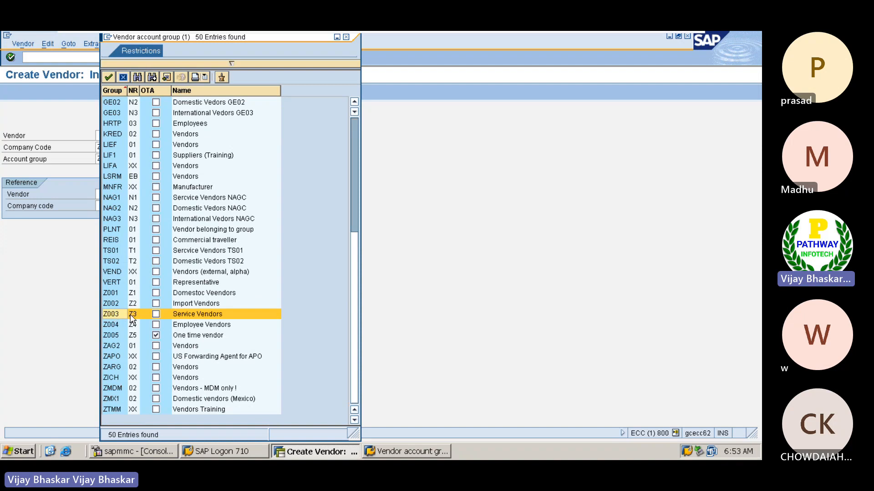
double_click(193, 315)
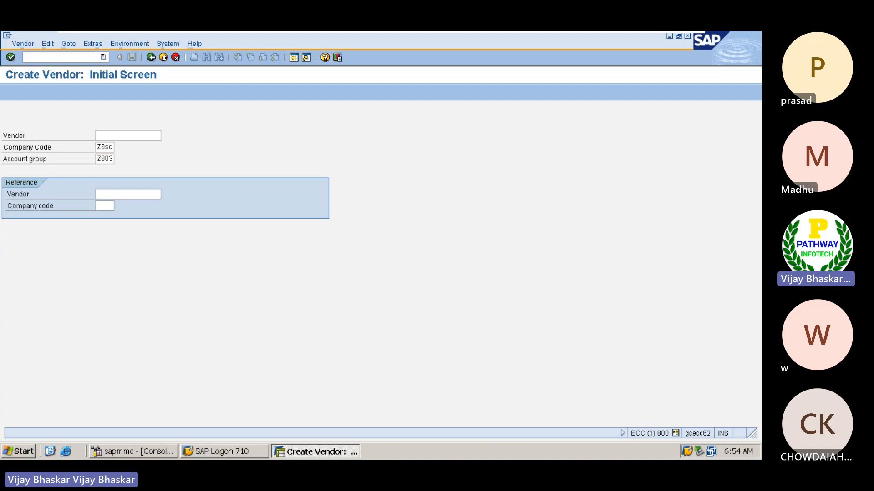
key("Return")
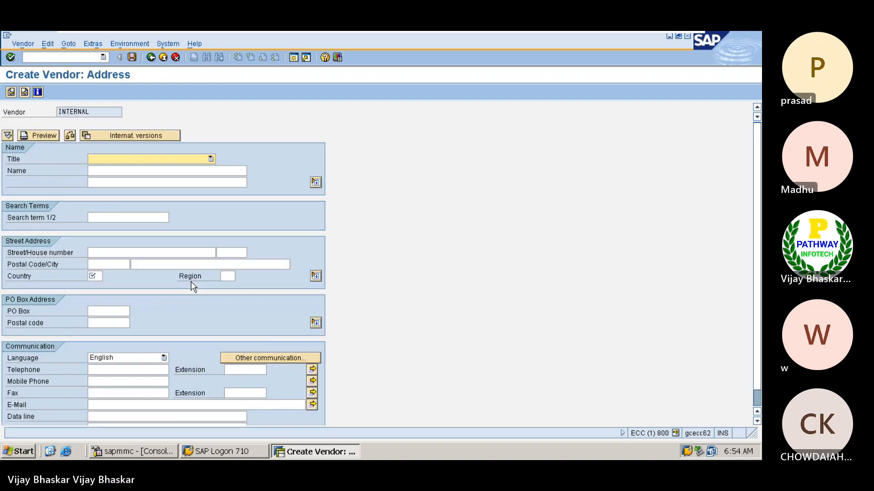
Enter title Company, name 'Mahindra & Mahindra' and search term 'M&M'
type("Company")
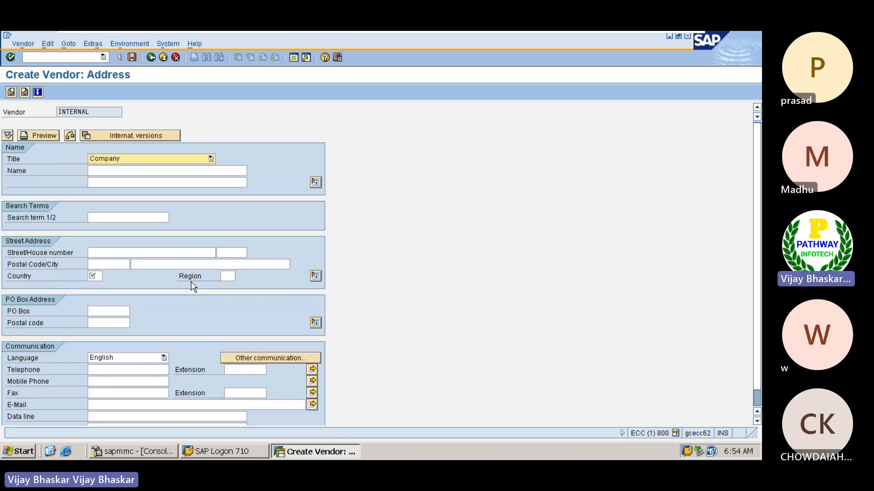
left_click(146, 158)
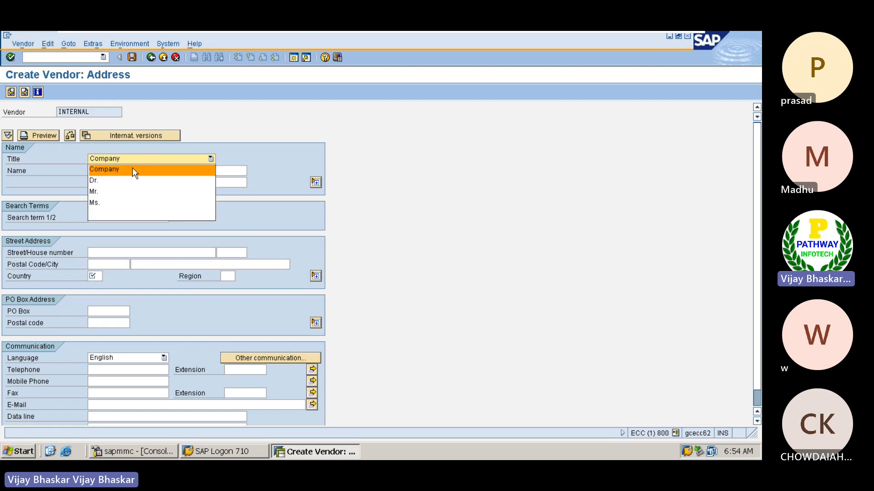
left_click(105, 170)
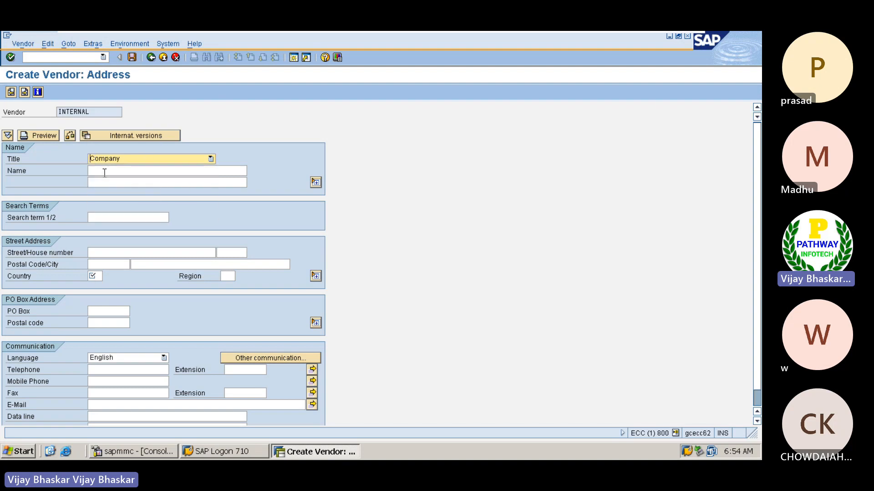
left_click(104, 173)
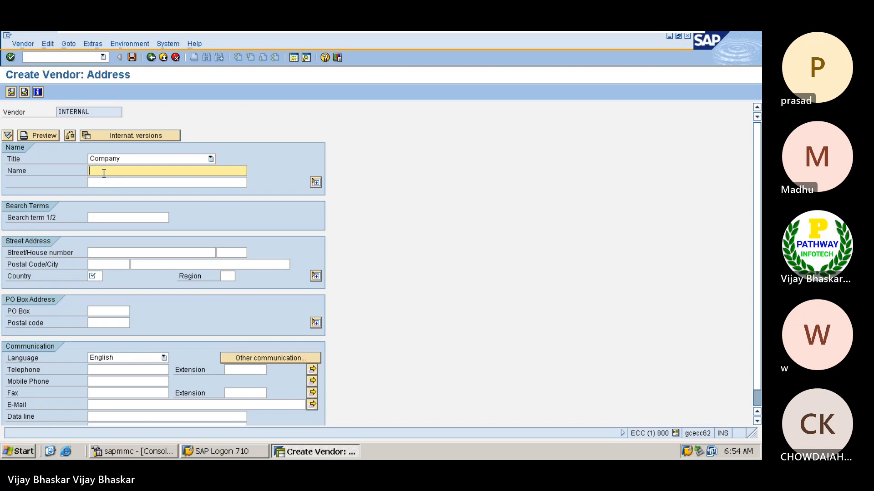
type("Ma")
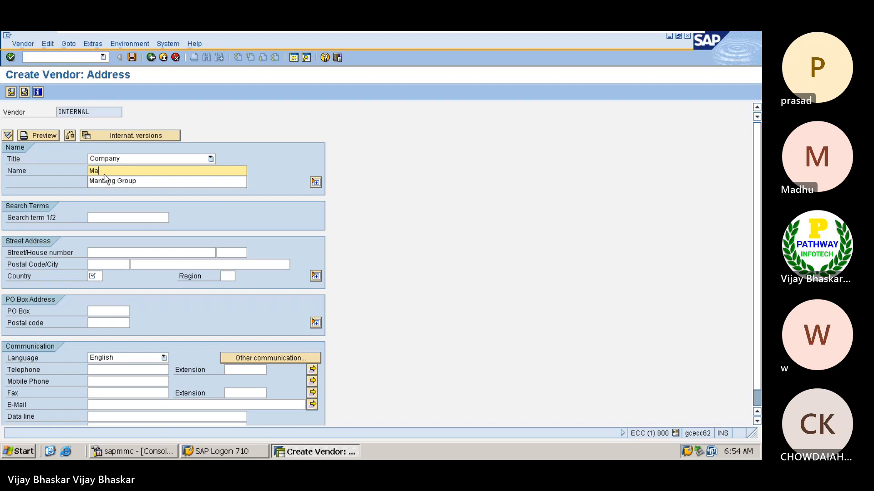
type("hindra")
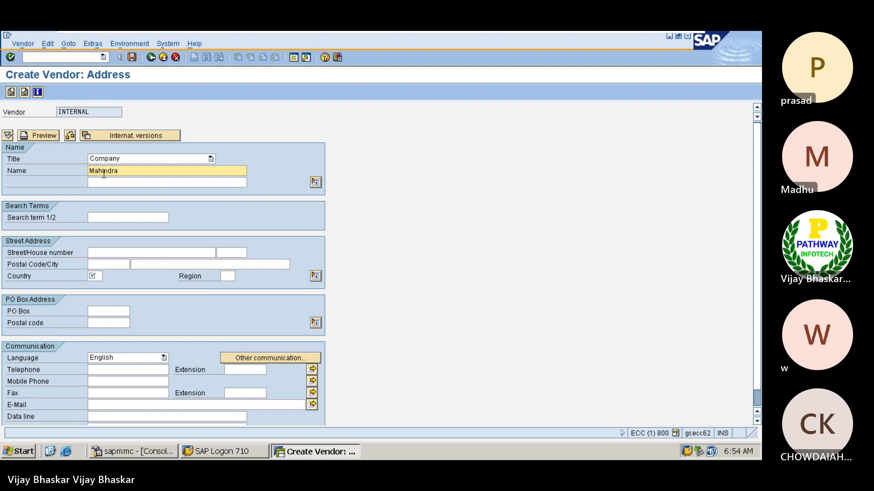
type(" & Mahindra")
left_click(98, 218)
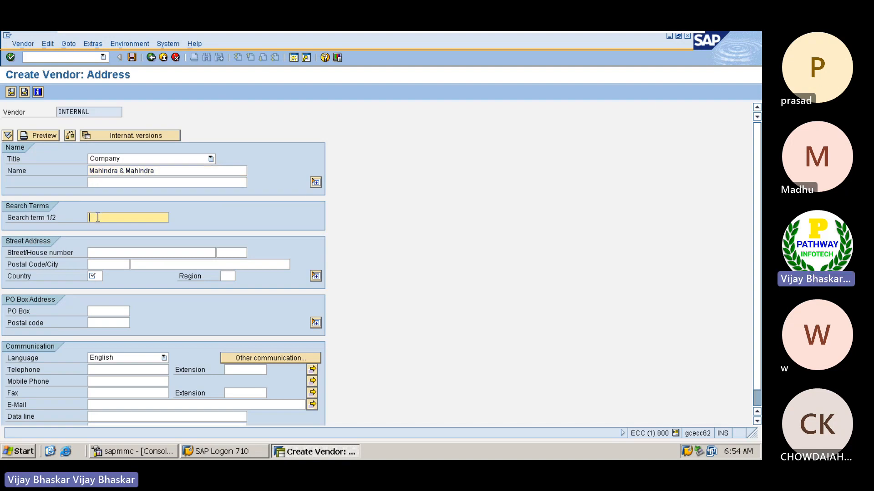
type("M&M")
Enter street 'Indistrial Street' 12, postal code 50001, city Hyderabad, country IN, and validate
left_click(101, 253)
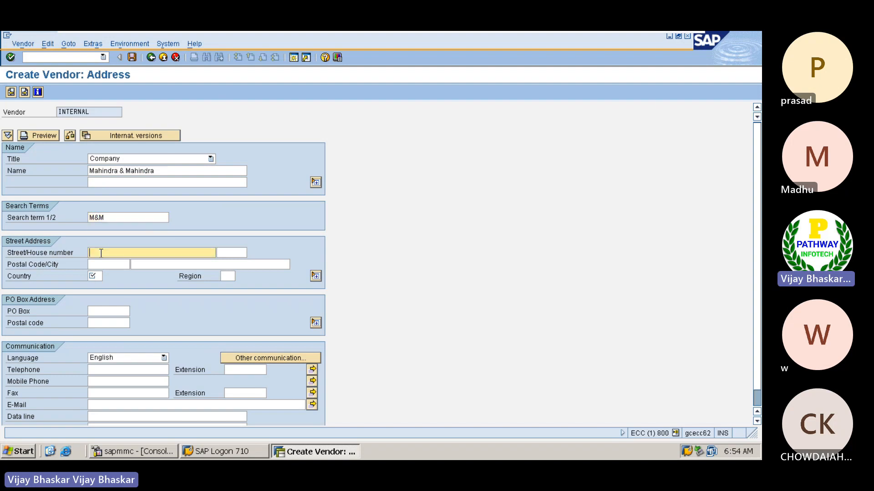
type("Indistri")
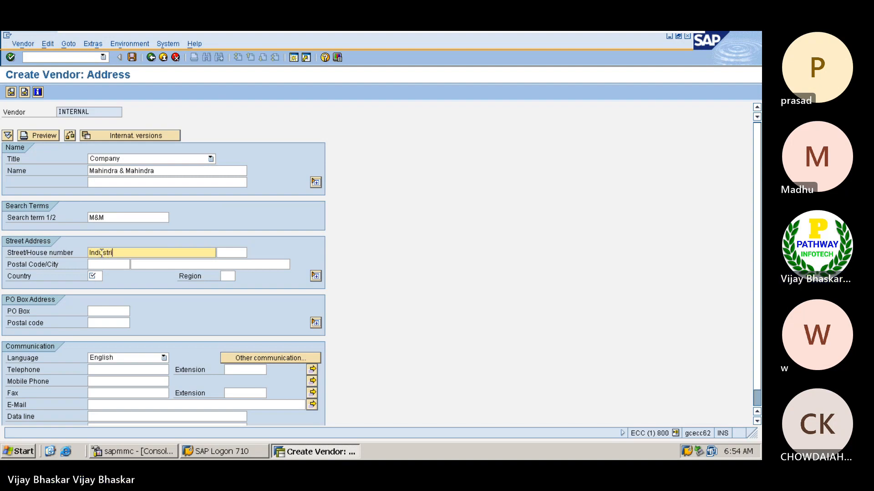
type("al St")
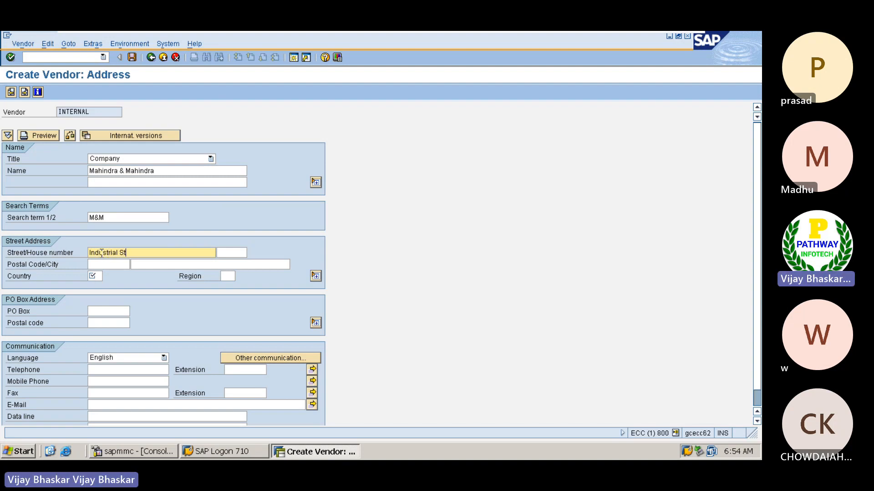
type("reet")
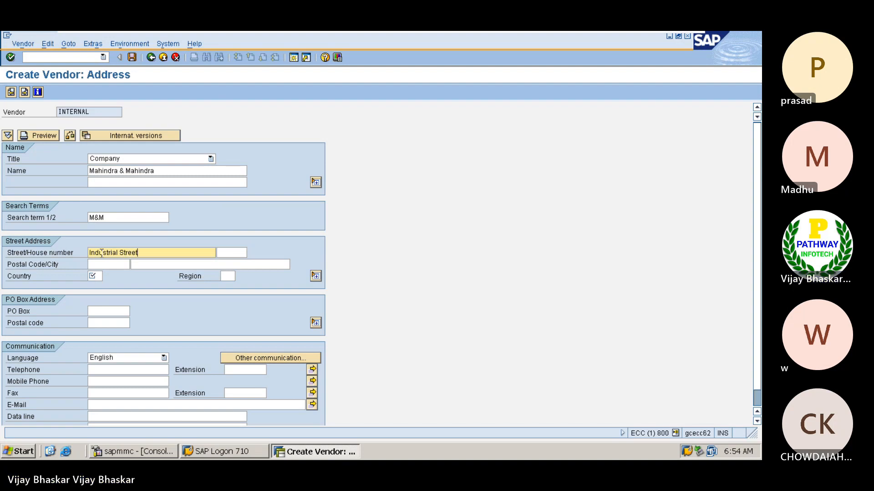
key("Tab")
type("12")
key("Tab")
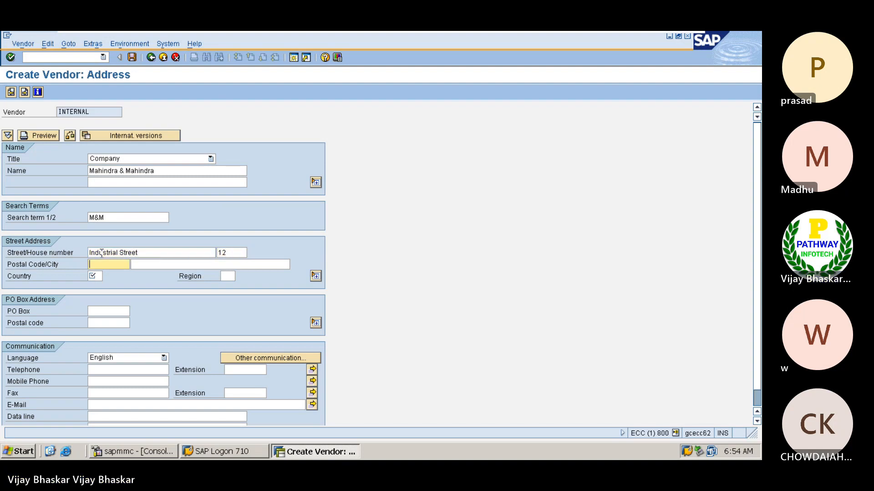
type("50001")
key("Tab")
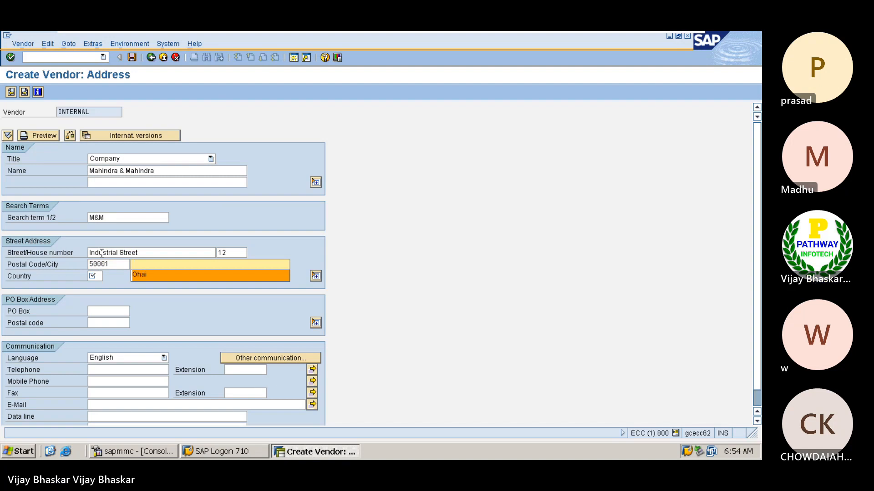
type("Mu")
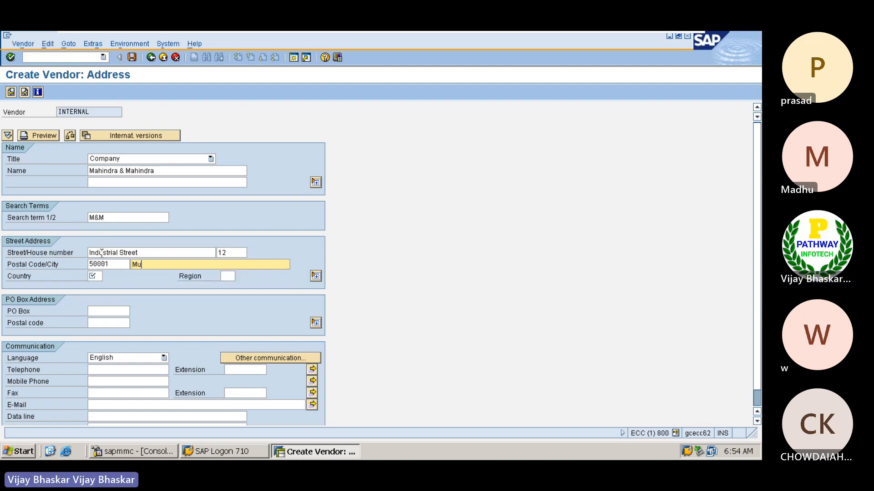
key("BackSpace")
type("Hyde")
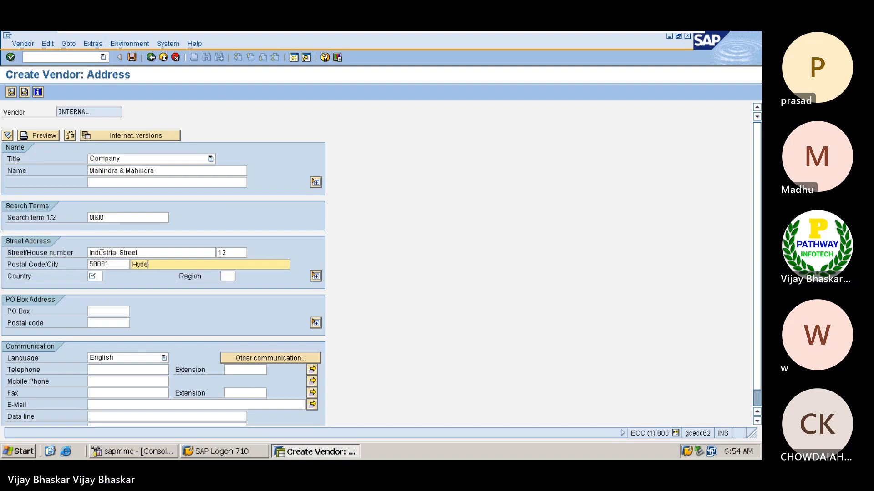
type("rabad")
key("Tab")
key("Tab")
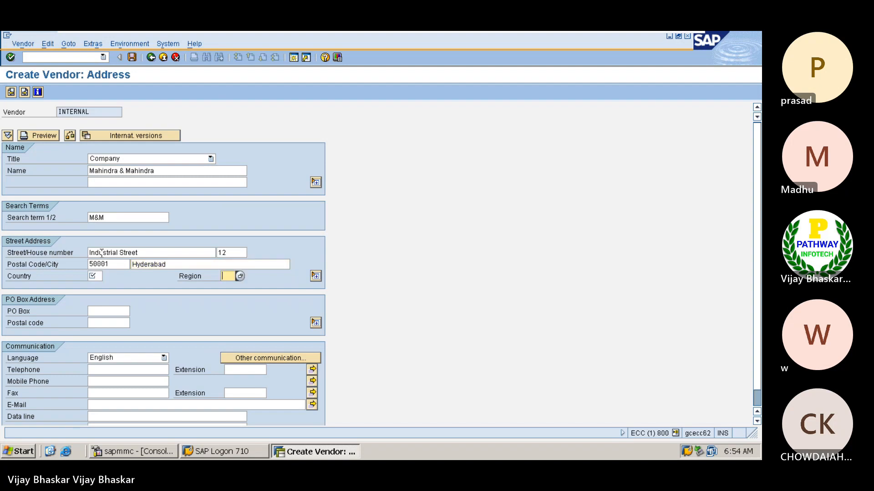
key("shift+Tab")
type("In")
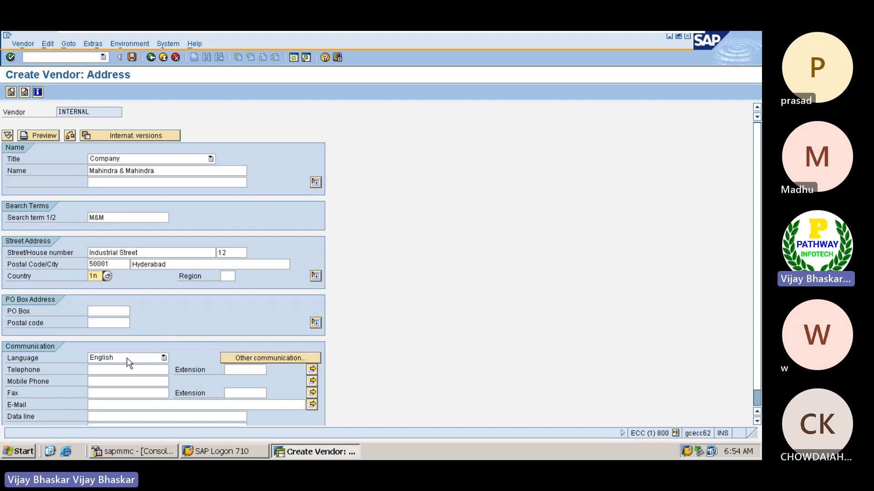
scroll(432, 322, "down", 1)
scroll(432, 325, "up", 1)
key("Return")
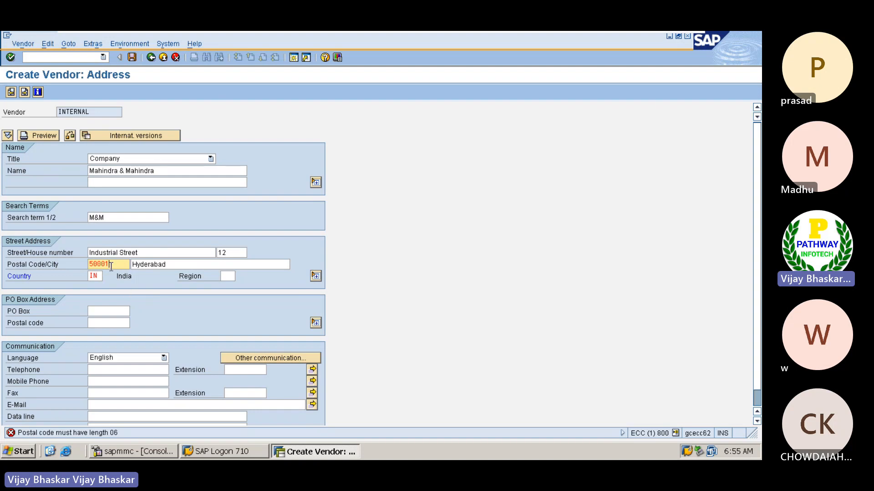
Move on to the Control data screen and review the customer, trading partner and vendor name
key("Return")
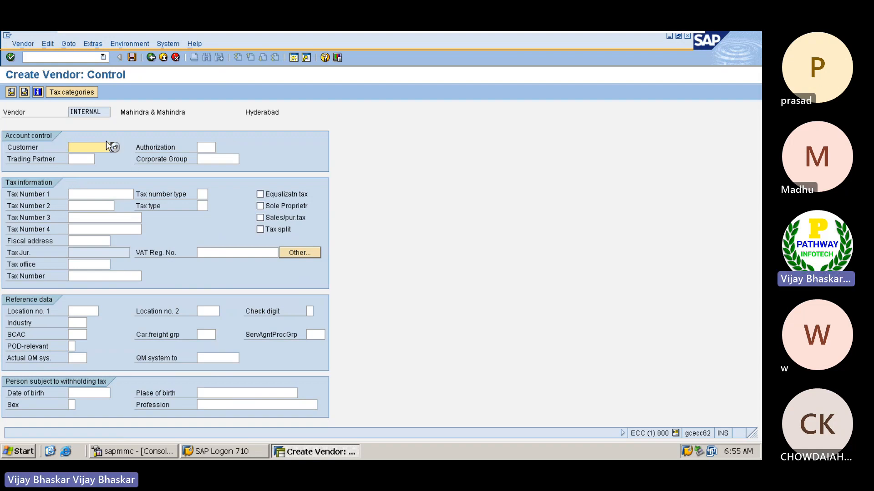
left_click(81, 158)
left_click(79, 147)
left_click_drag(119, 112, 193, 113)
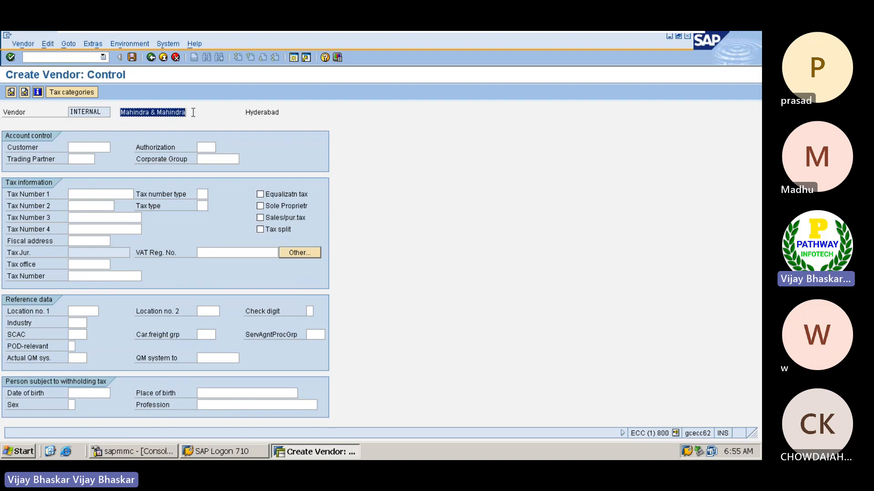
left_click(192, 112)
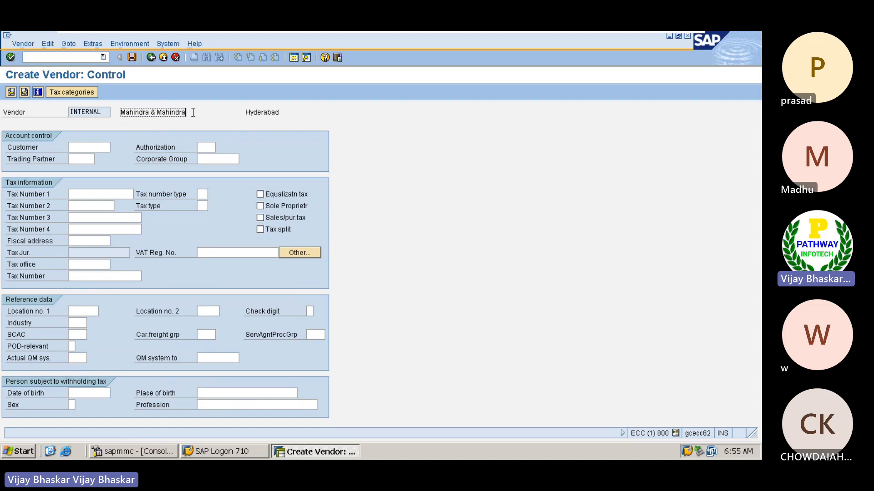
left_click_drag(193, 113, 121, 110)
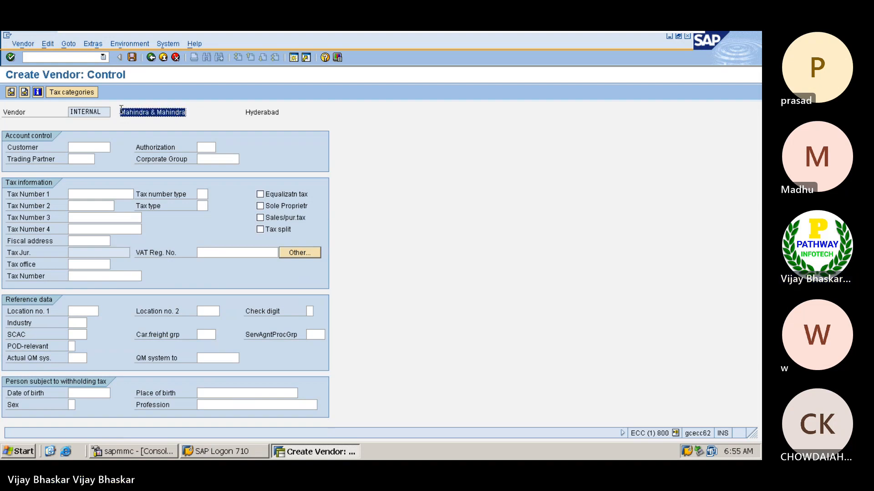
left_click(118, 113)
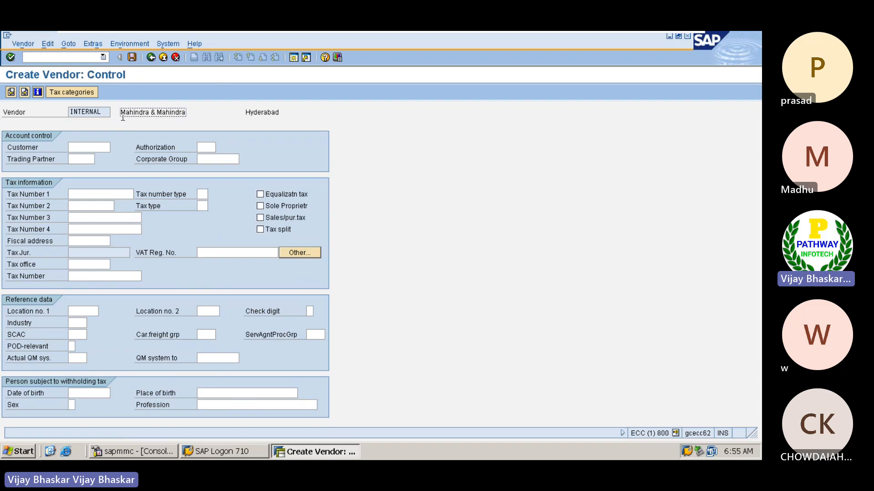
left_click_drag(122, 112, 192, 112)
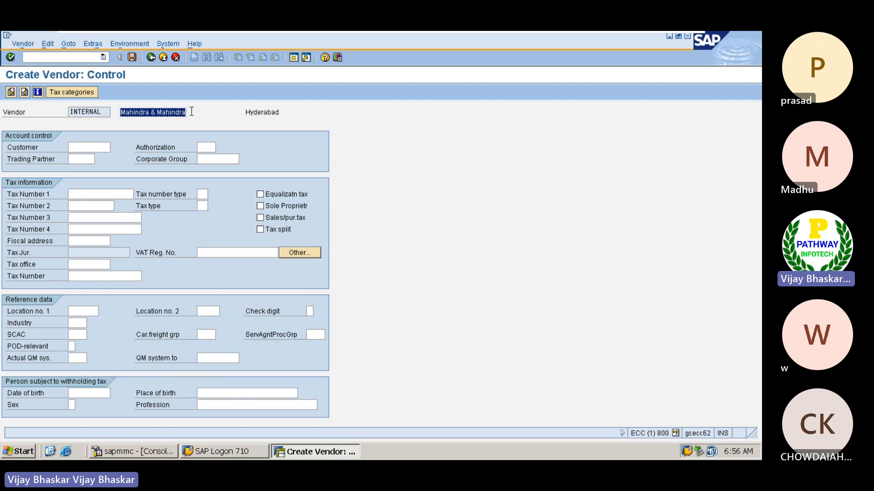
left_click(191, 112)
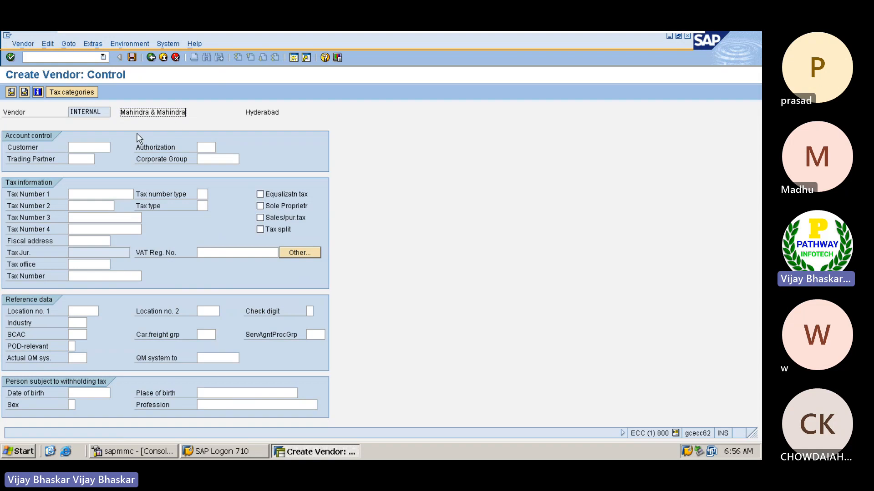
Leave customer and trading partner blank and continue to Payment transactions
left_click(97, 147)
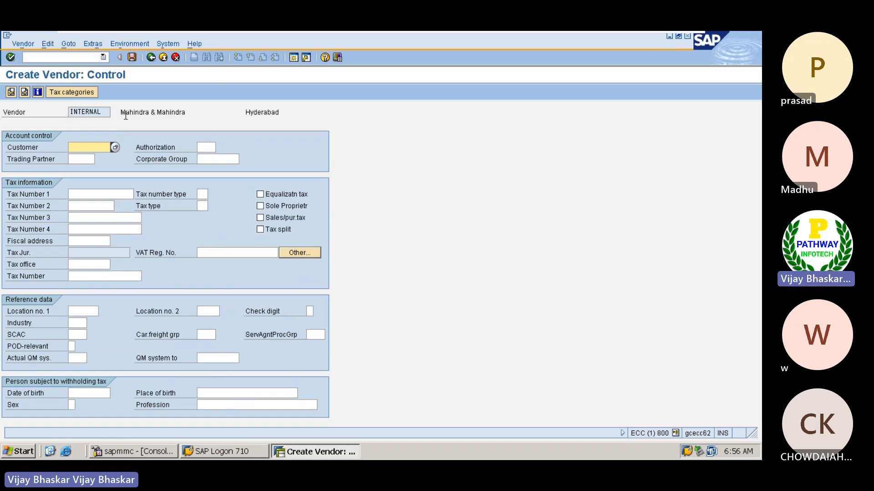
left_click_drag(122, 111, 188, 110)
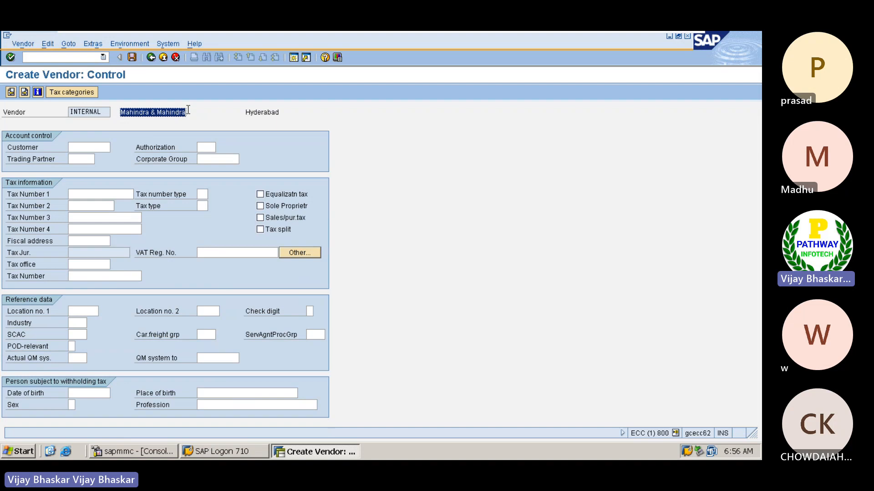
left_click(188, 110)
left_click(79, 146)
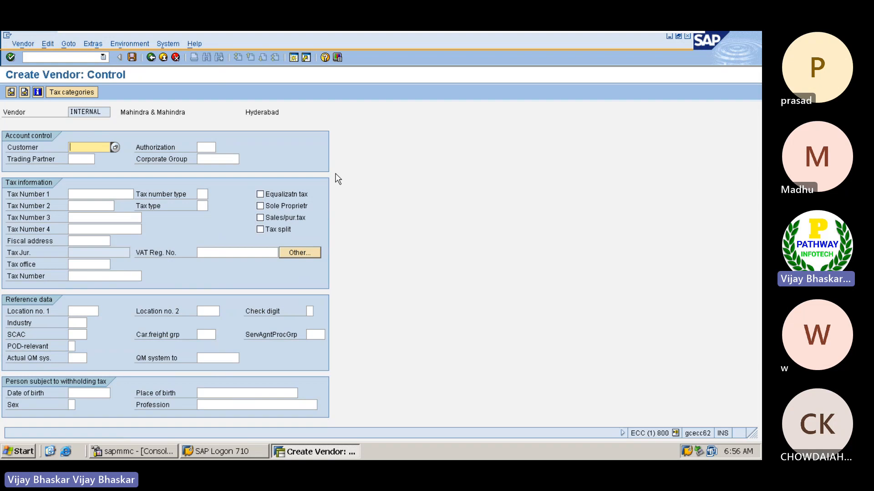
left_click(89, 160)
left_click(91, 147)
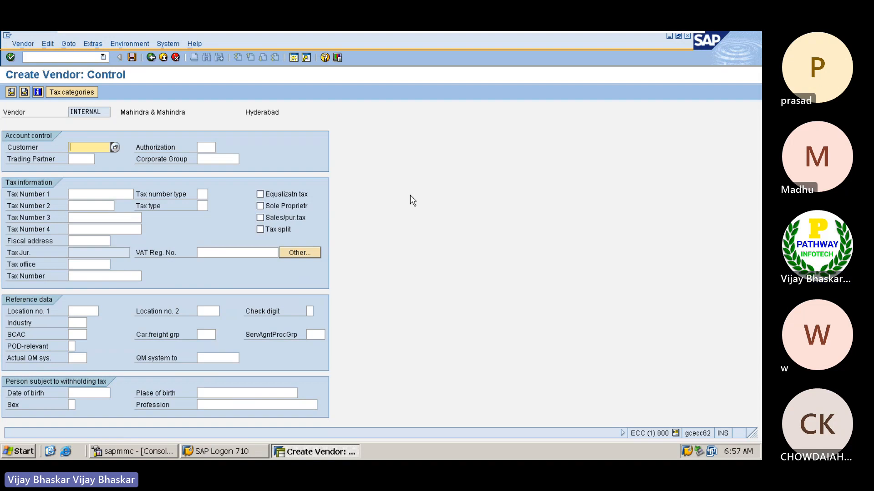
key("Return")
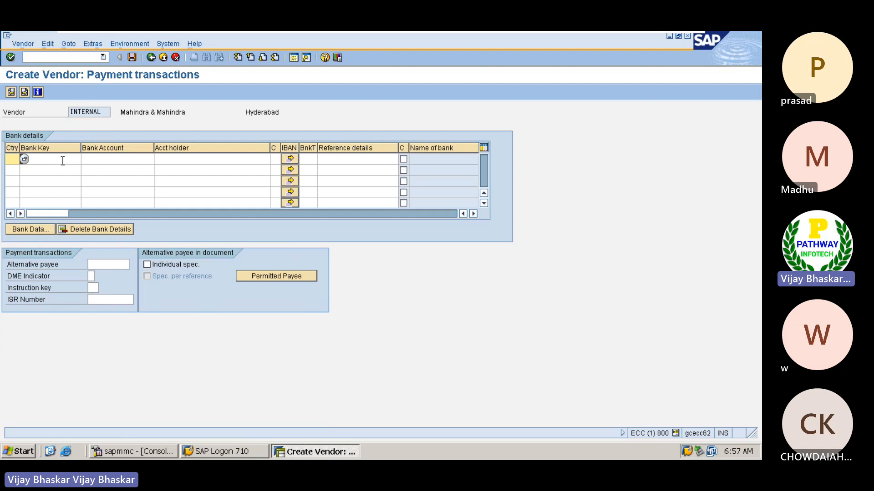
Add an India bank line with key HDFC9999, account 303030 and the account holder name
type("01")
key("Tab")
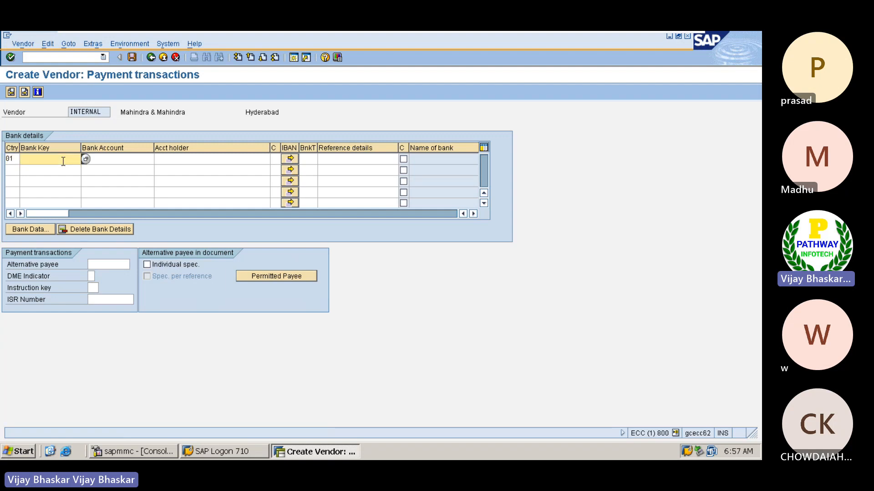
left_click(85, 159)
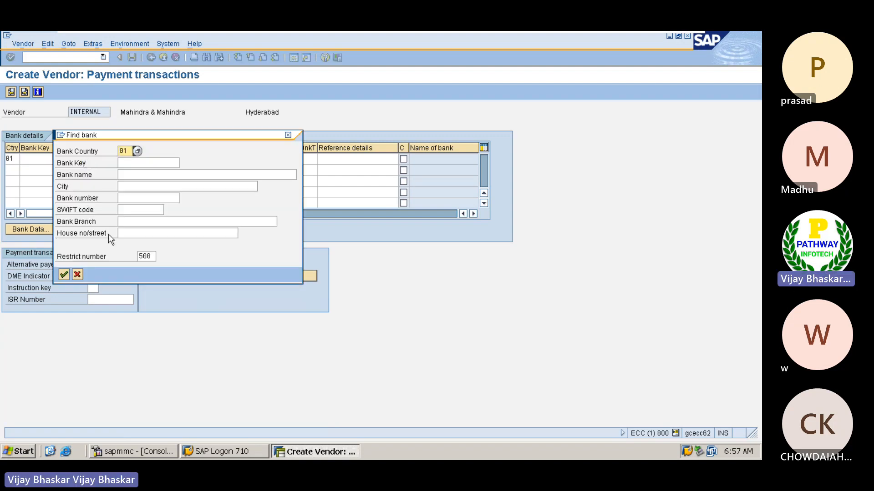
key("Delete")
type("in")
key("Return")
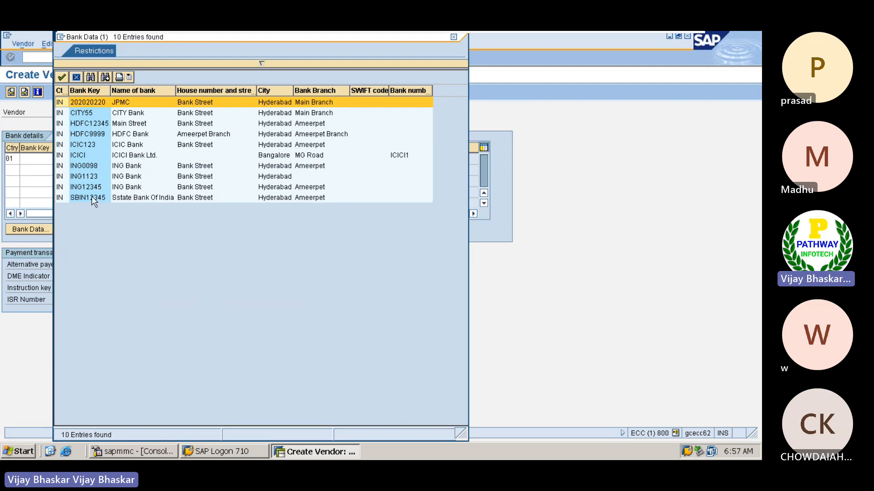
double_click(84, 133)
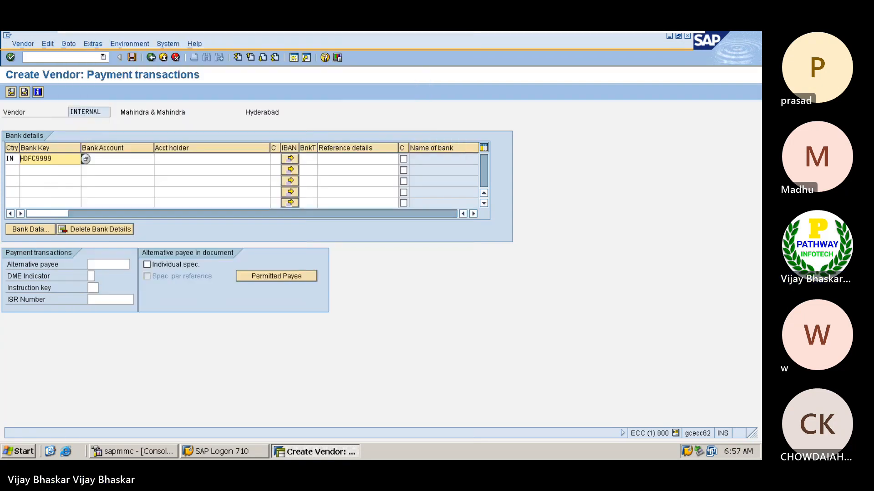
left_click(122, 160)
type("303030")
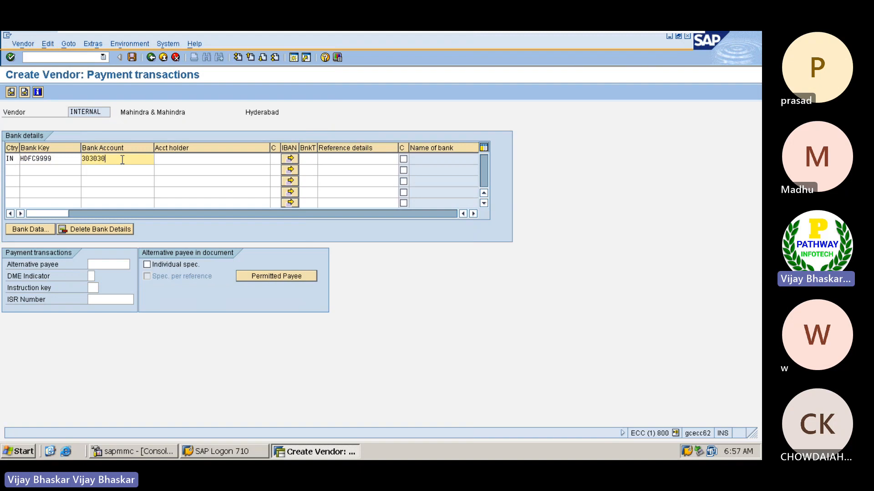
key("Tab")
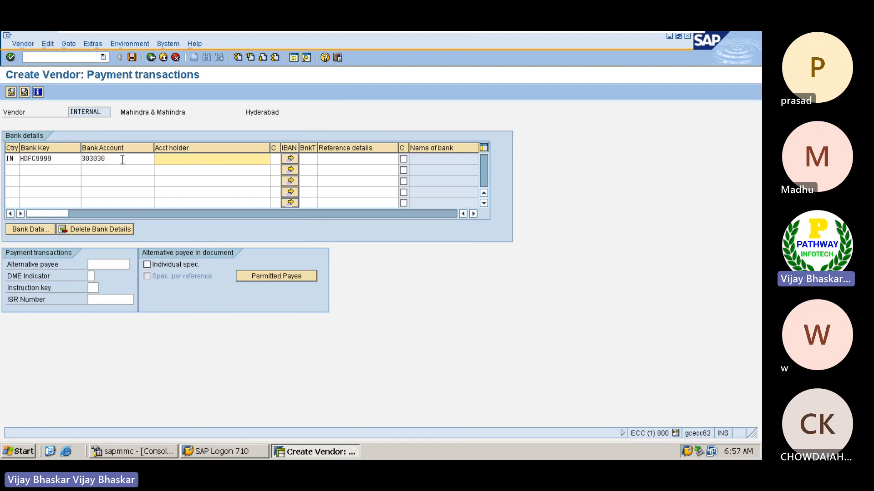
type("M")
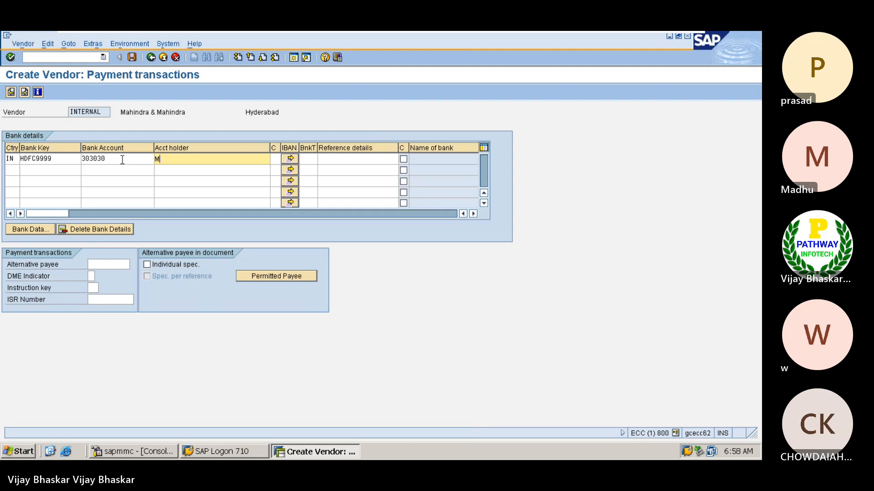
type("r. X")
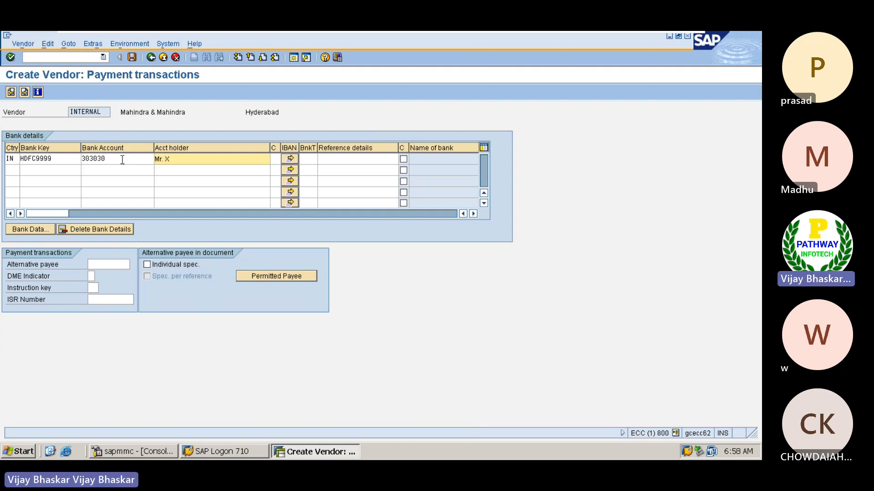
key("Return")
key("Return")
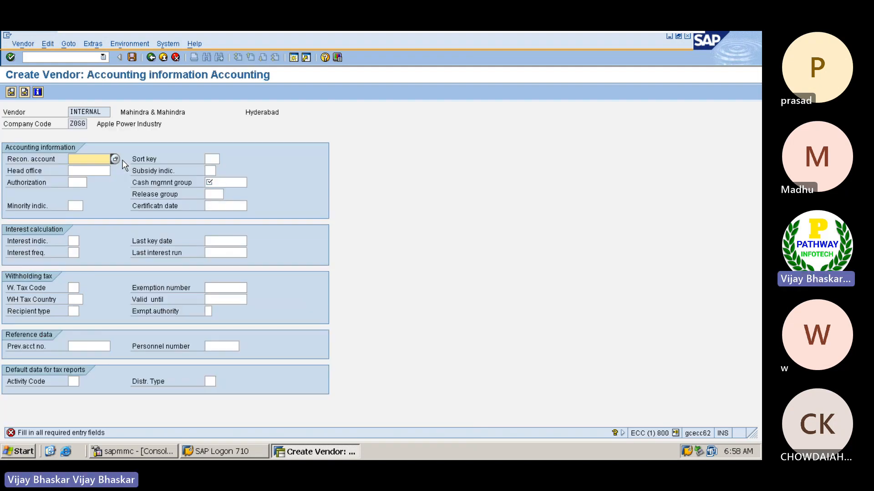
Check the reconciliation, cash management and release group fields, then open a second SAP session
left_click(89, 168)
left_click(93, 159)
left_click(229, 181)
left_click(217, 195)
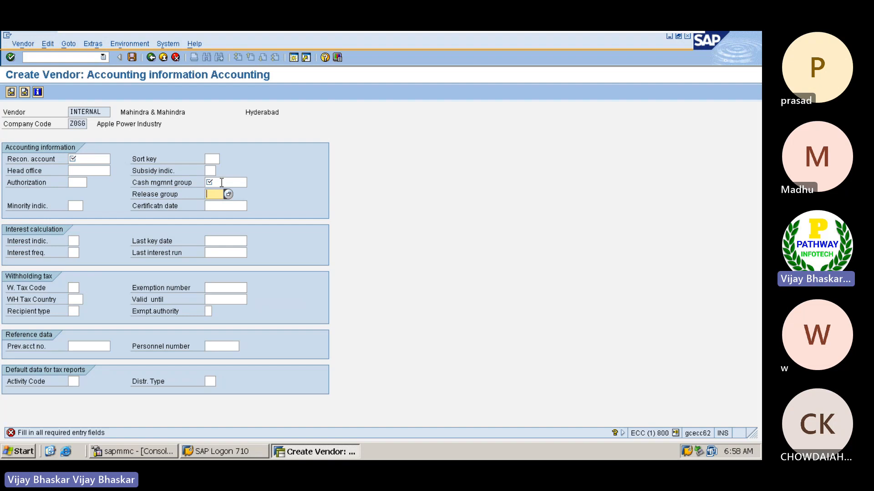
left_click(221, 182)
left_click(216, 193)
left_click(218, 181)
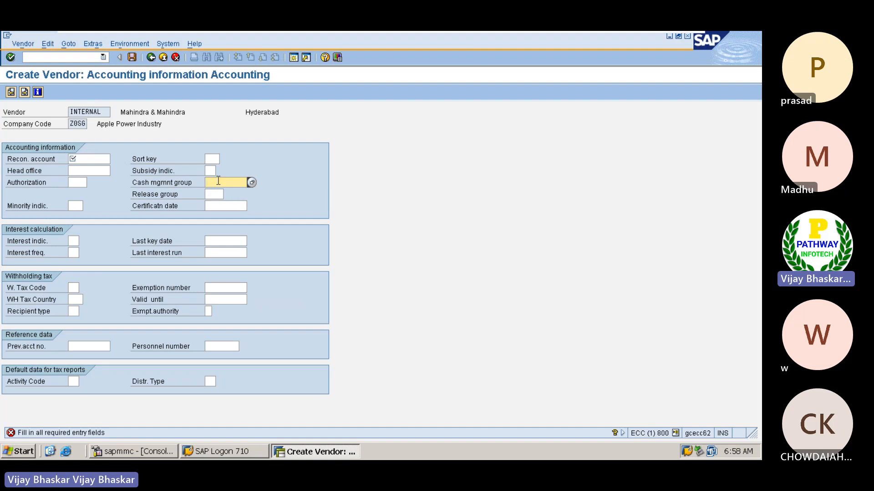
left_click(211, 171)
left_click(211, 183)
left_click(294, 58)
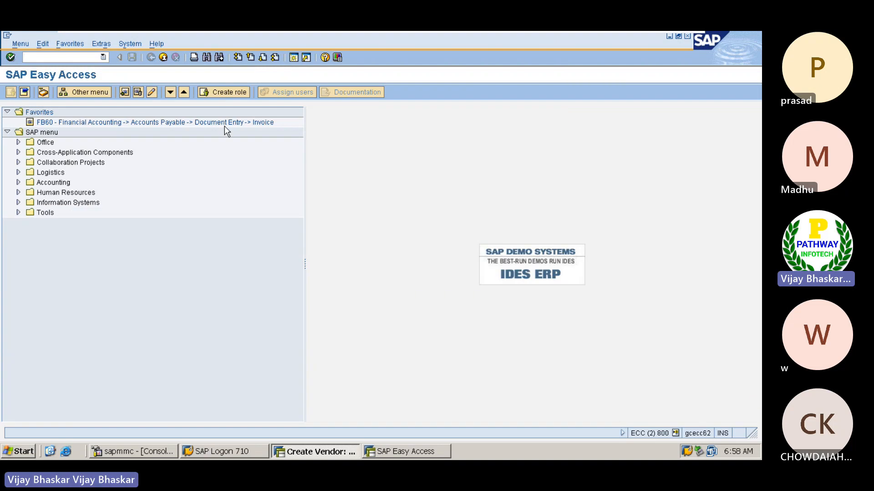
Run SPRO and navigate the IMG to Define Account Groups with Screen Layout (Vendors)
type("spro\\")
key("Return")
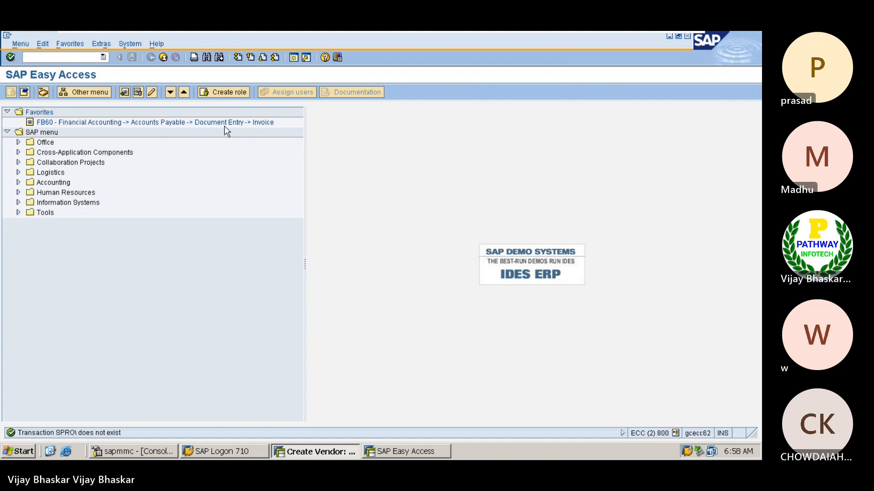
type("spro")
key("Return")
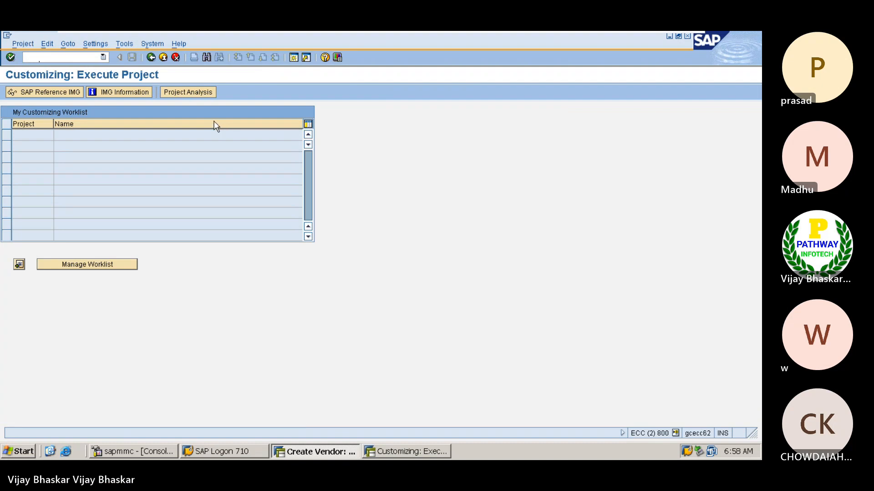
left_click(34, 92)
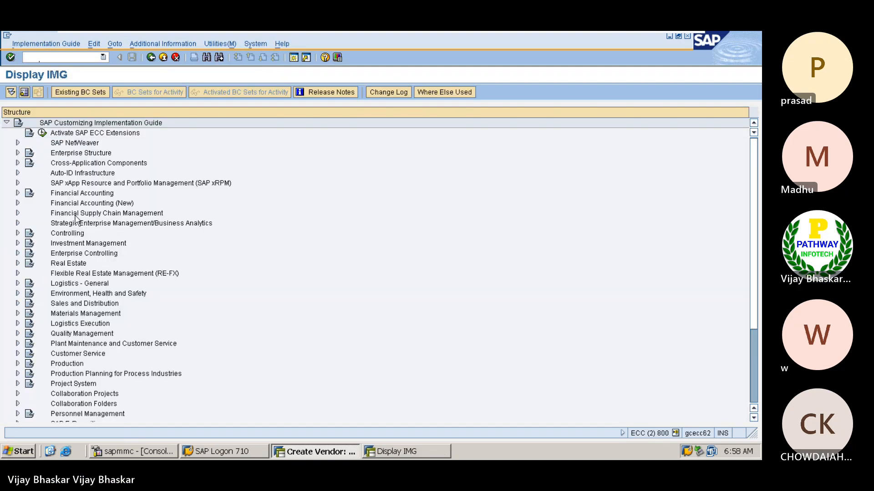
left_click(64, 204)
key("Up")
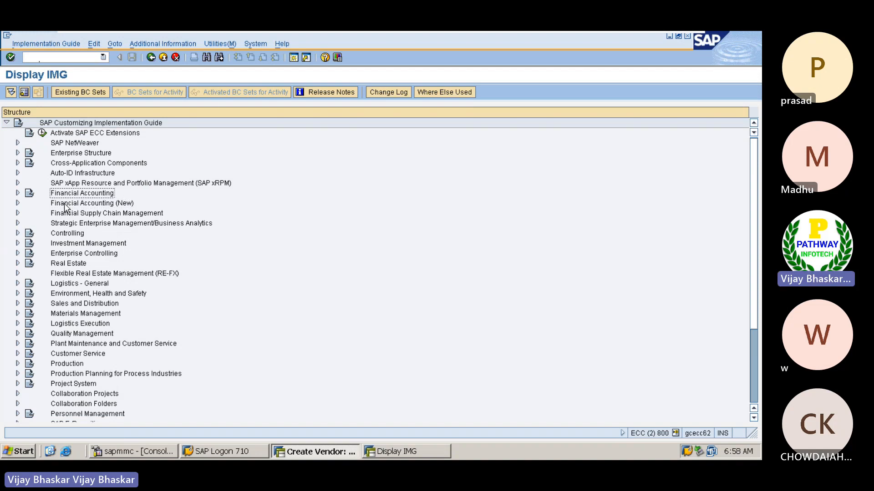
key("Right")
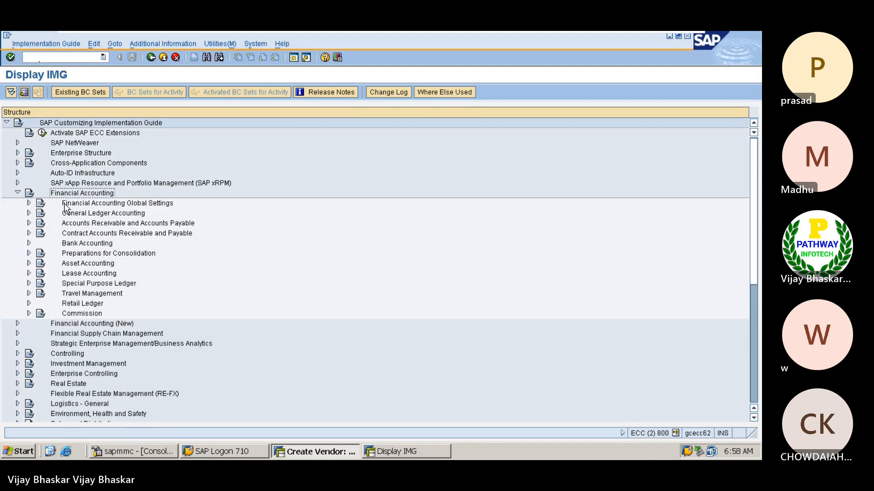
key("Down")
key("Down")
key("Right")
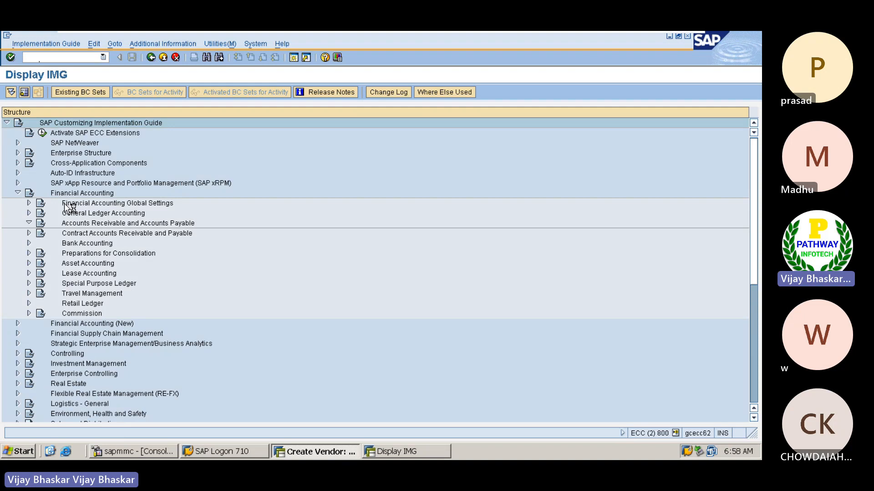
key("Down")
key("Down")
key("Right")
key("Down")
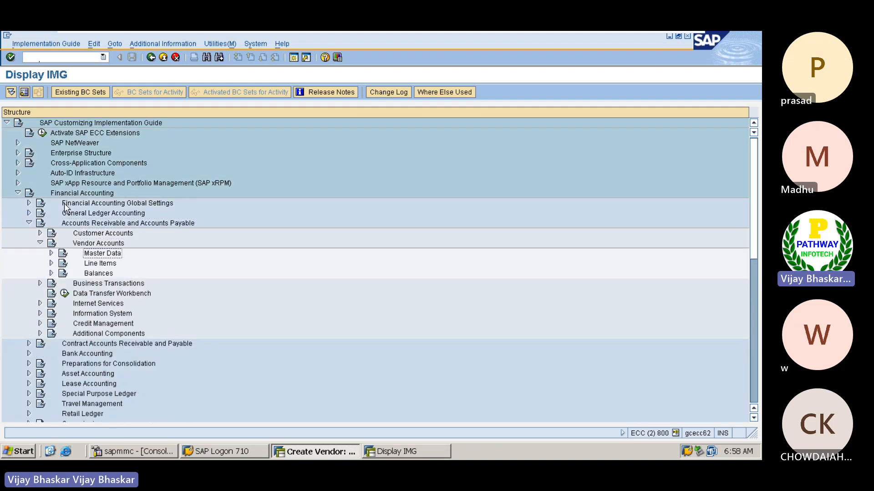
key("Right")
key("Down")
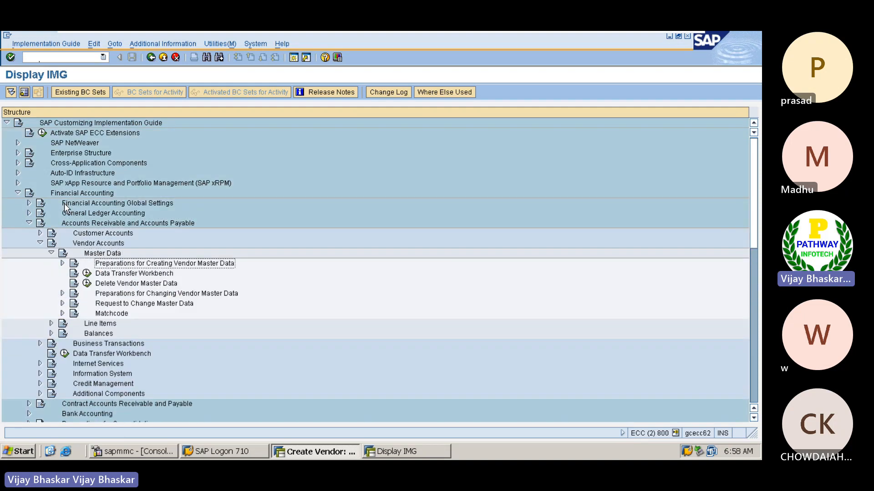
key("Right")
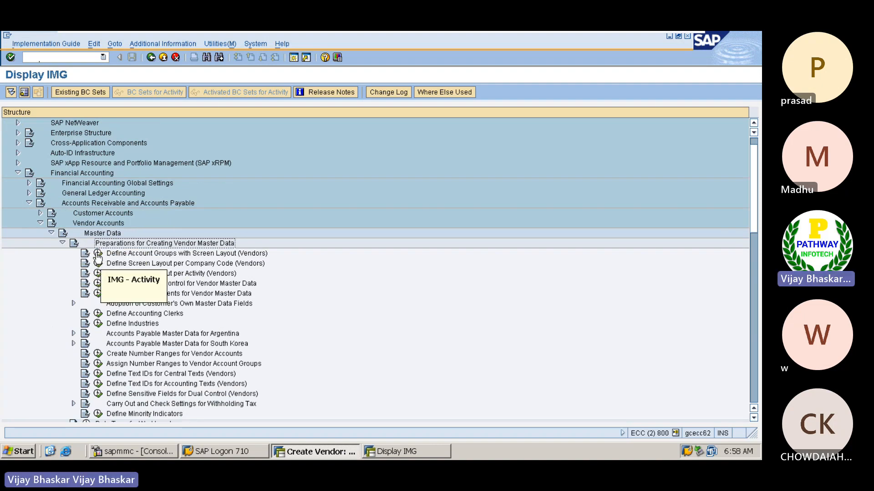
left_click(98, 253)
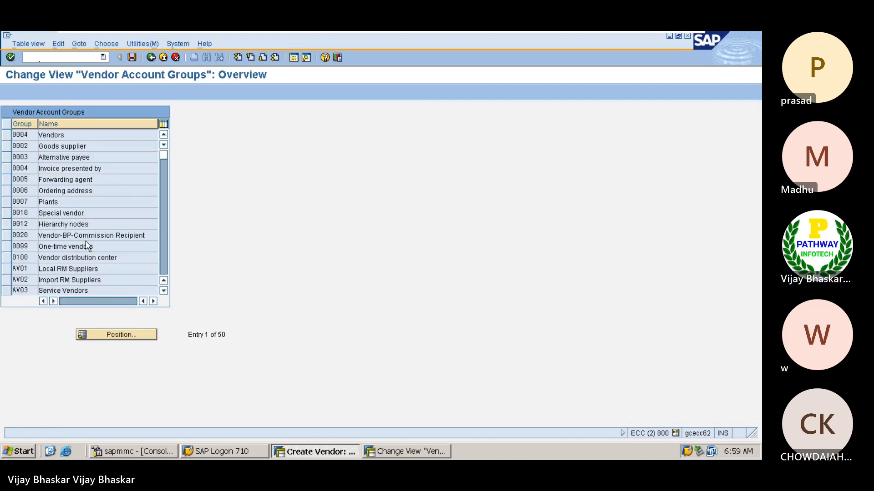
Make Cash management group display-only in Z003's Account management field status and save
scroll(86, 241, "down", 8)
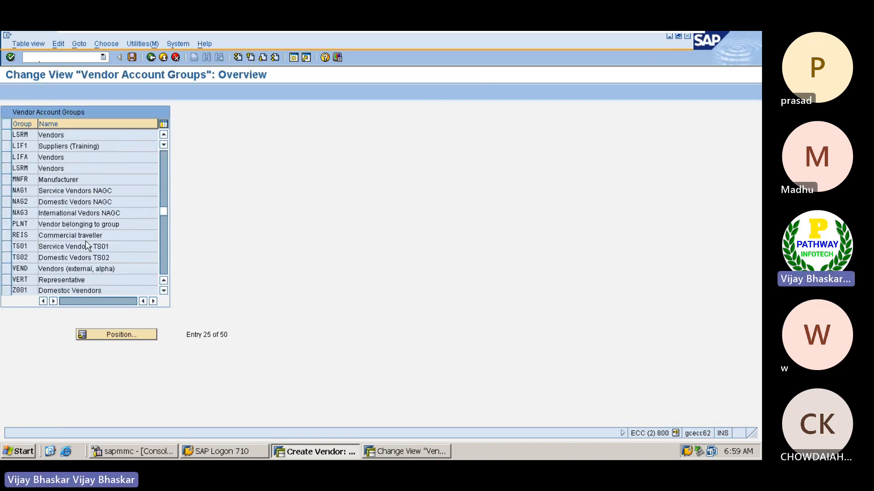
scroll(85, 241, "down", 2)
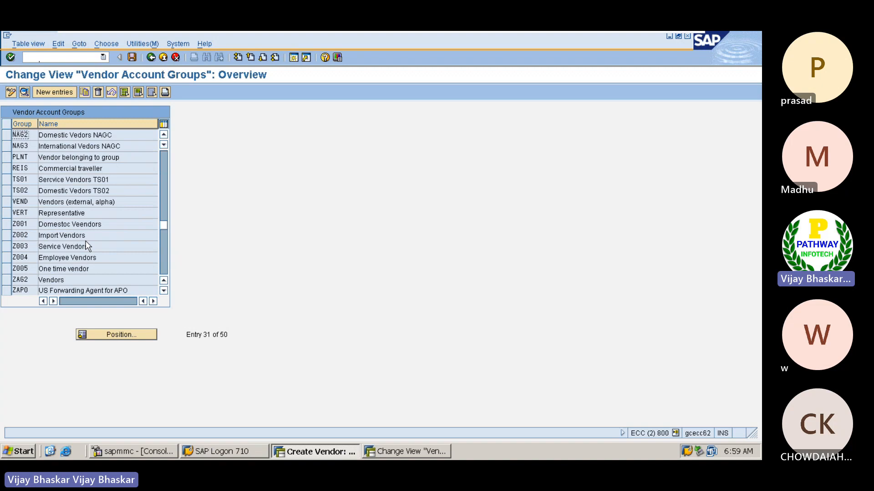
left_click(7, 247)
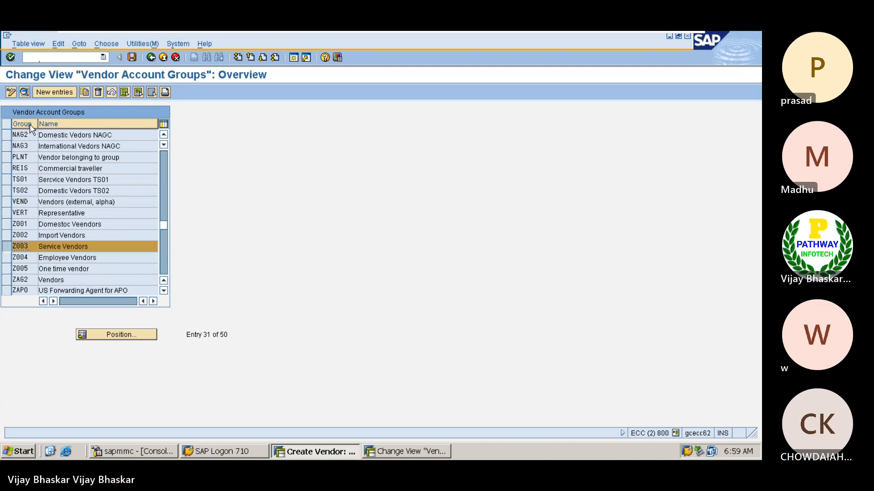
left_click(24, 93)
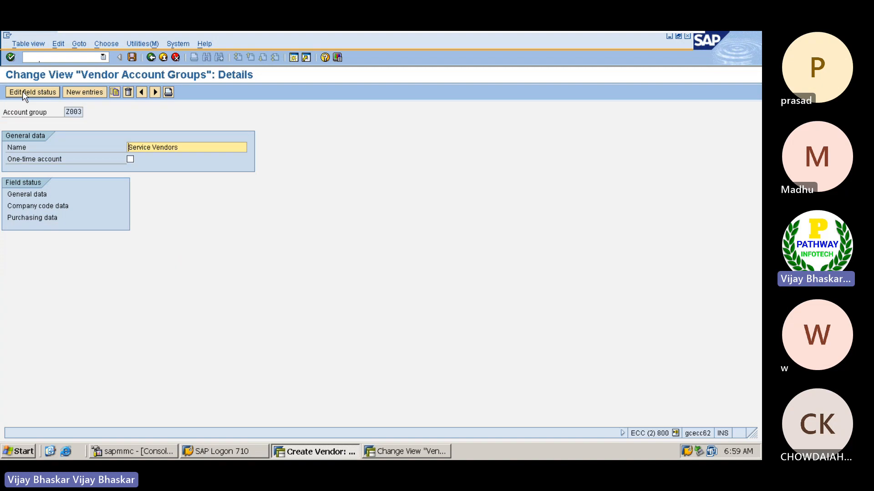
double_click(40, 204)
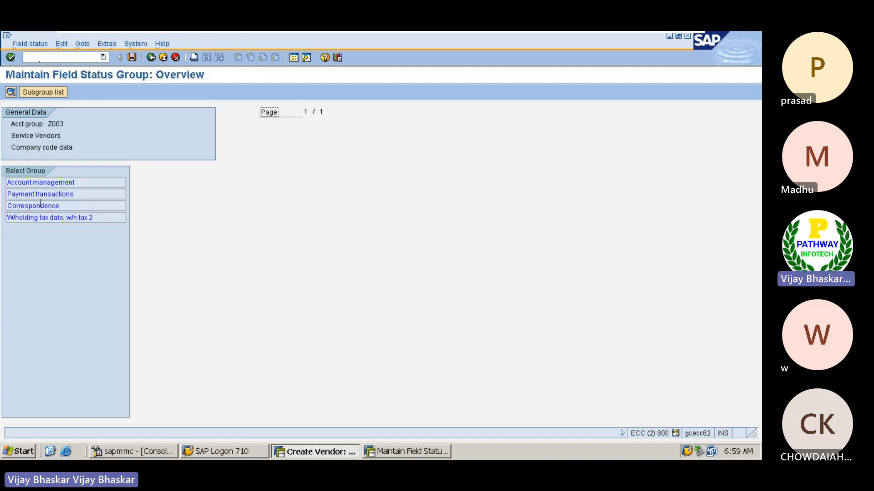
double_click(42, 182)
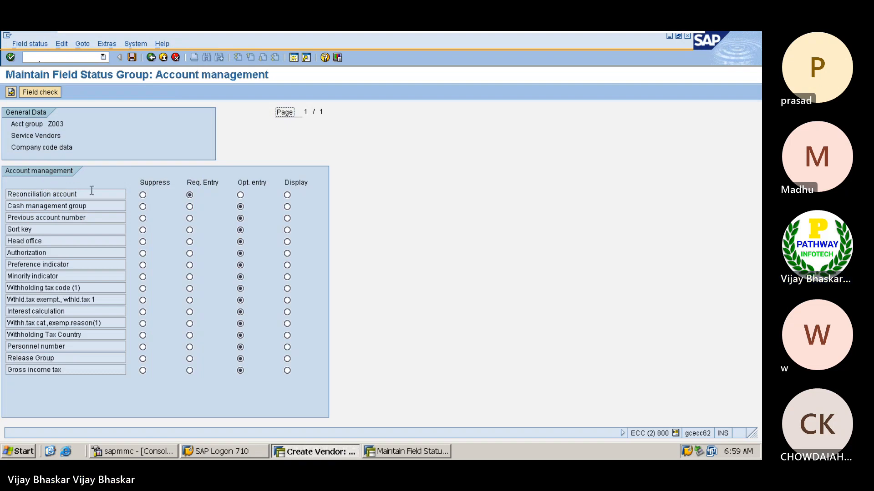
left_click(50, 210)
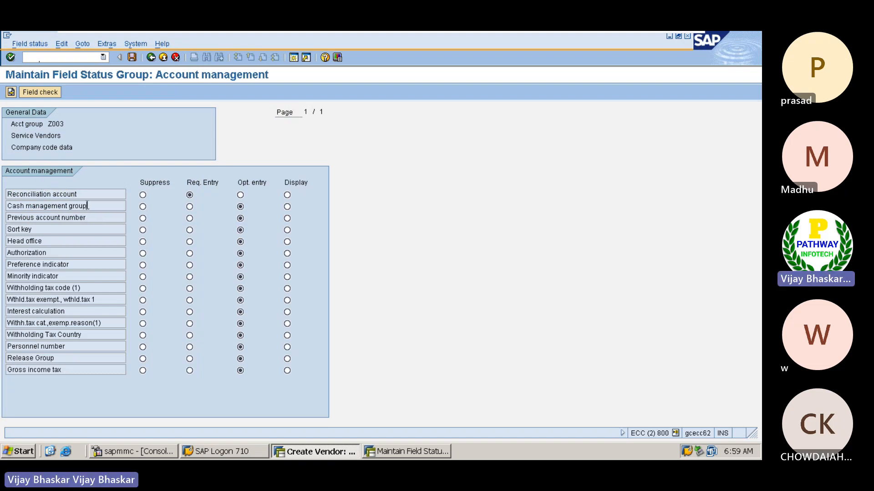
left_click_drag(87, 206, 7, 206)
left_click(9, 205)
left_click(287, 207)
left_click(134, 58)
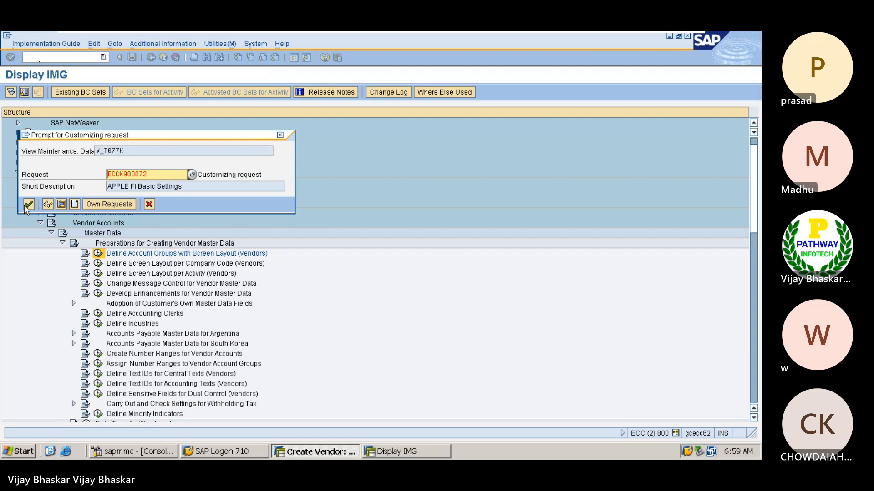
left_click(29, 204)
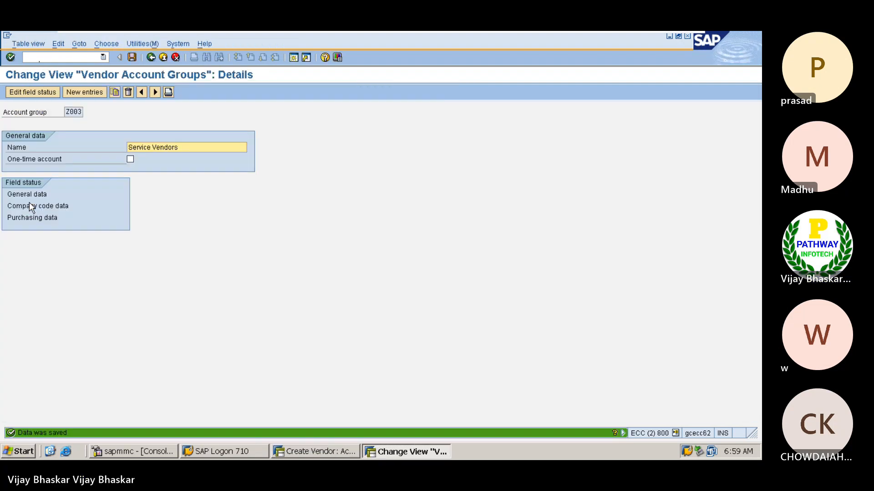
Cancel the unfinished vendor and restart vendor creation with /nfk01
key("alt+Tab")
left_click(219, 195)
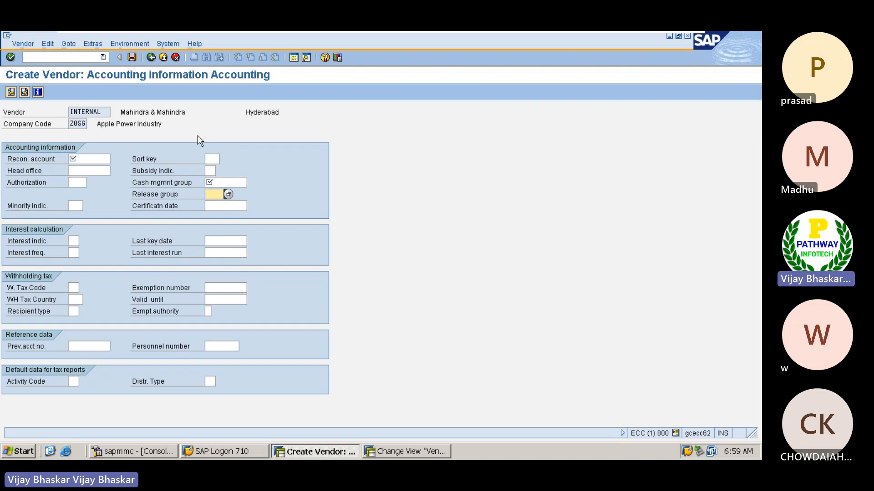
left_click(175, 59)
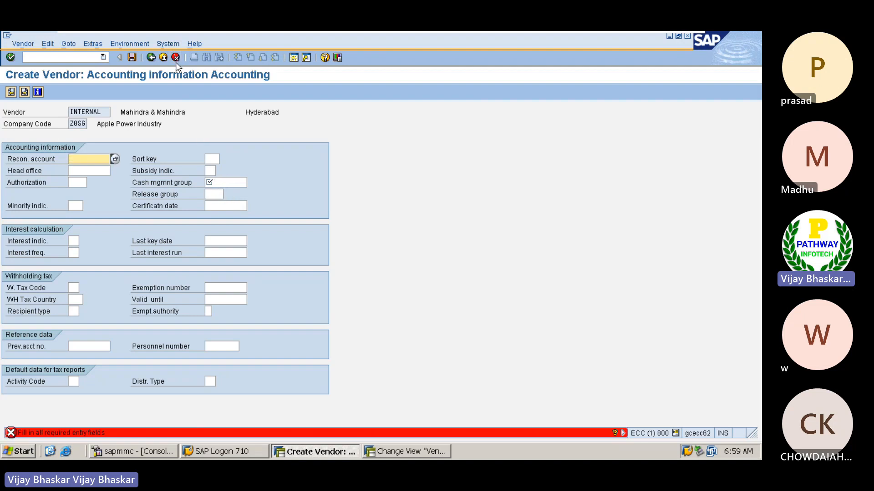
left_click(71, 58)
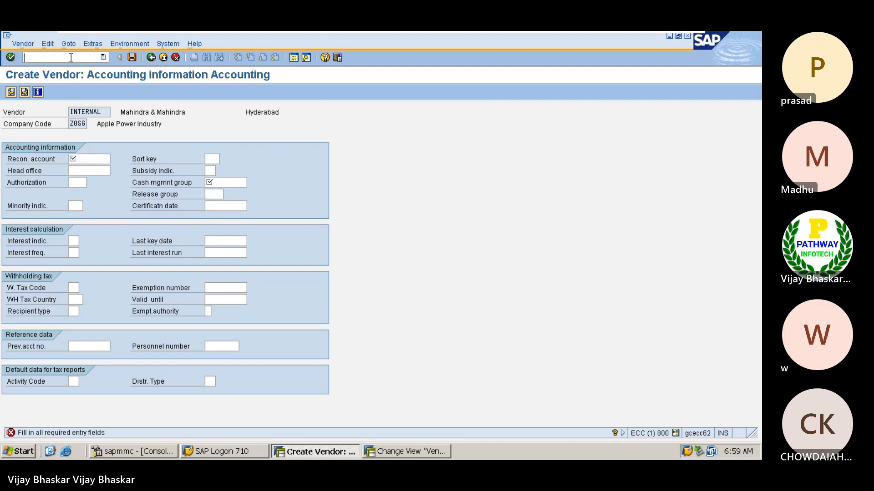
type("/nfk01")
key("Return")
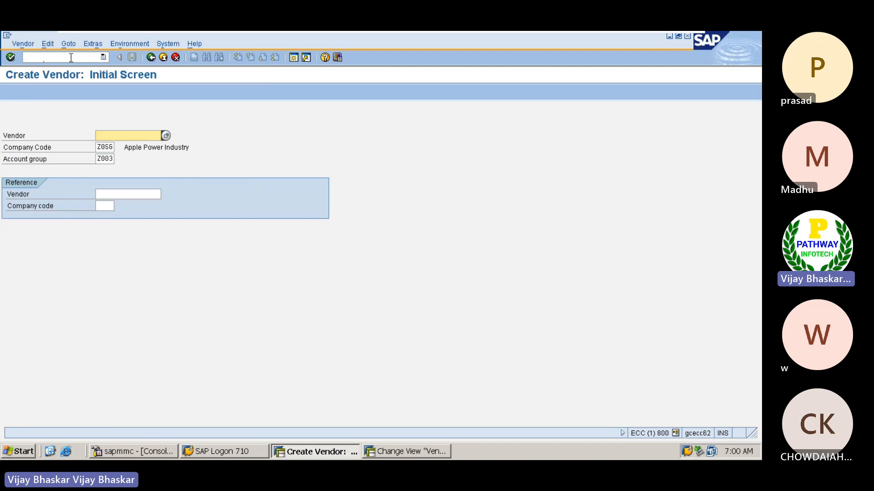
Enter vendor name Mahindra & Mahindra and search term M&M from input history
key("Return")
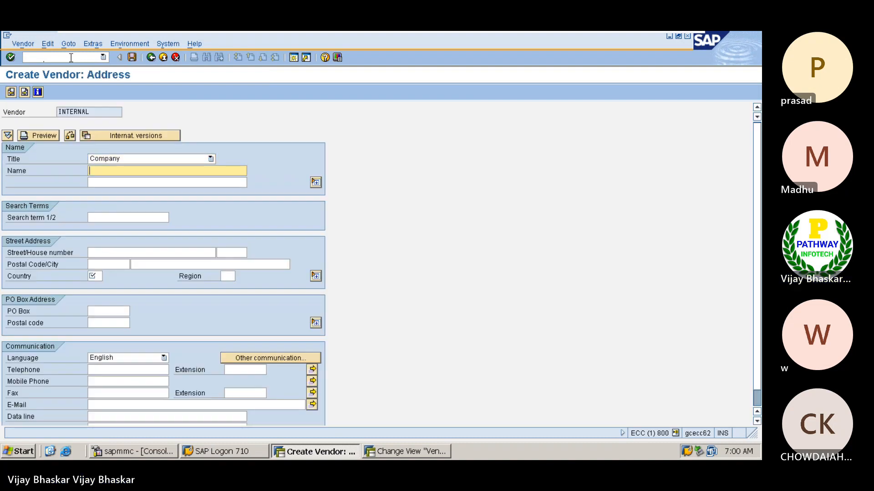
key("Down")
key("Return")
key("Tab")
key("Tab")
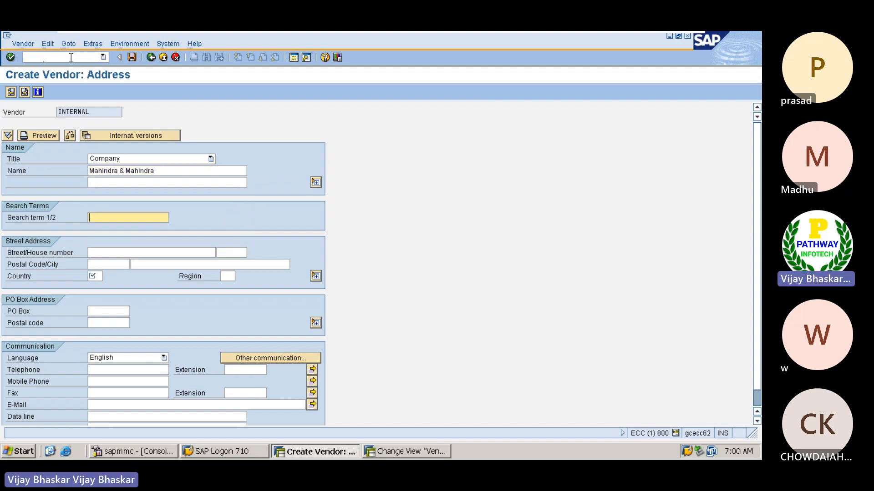
key("Down")
key("Return")
key("Tab")
type("In")
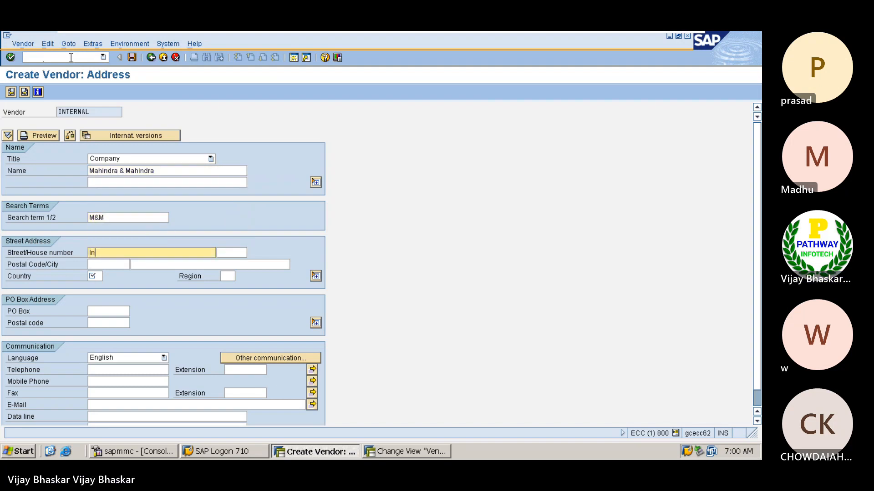
type("dustrial Stee")
type("reet")
key("Tab")
type("12")
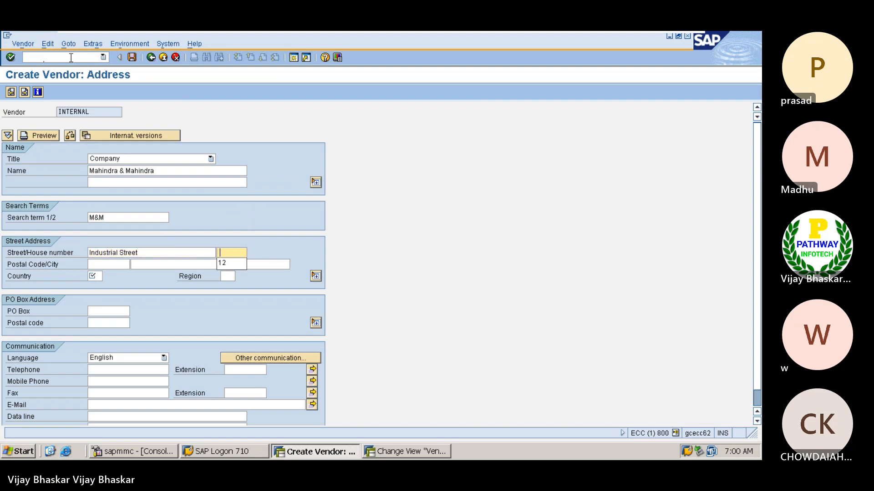
key("Tab")
key("Down")
key("Tab")
key("Down")
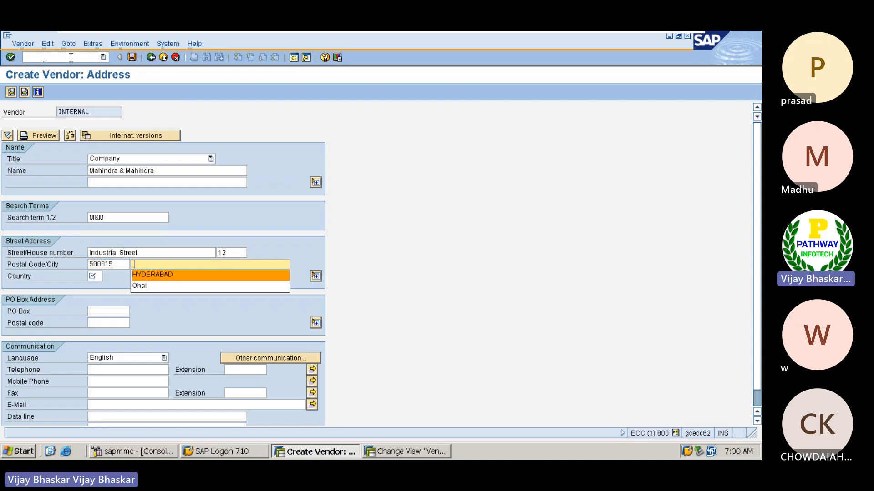
key("Tab")
key("Down")
key("Return")
key("Return")
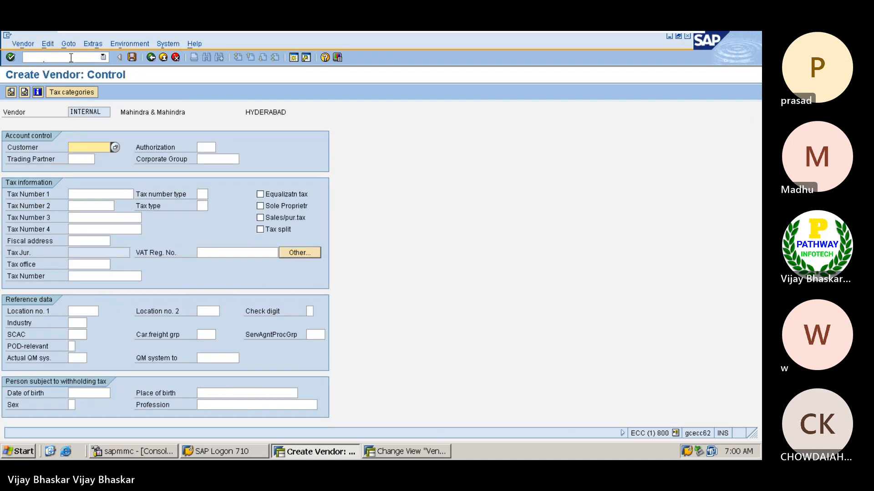
key("Return")
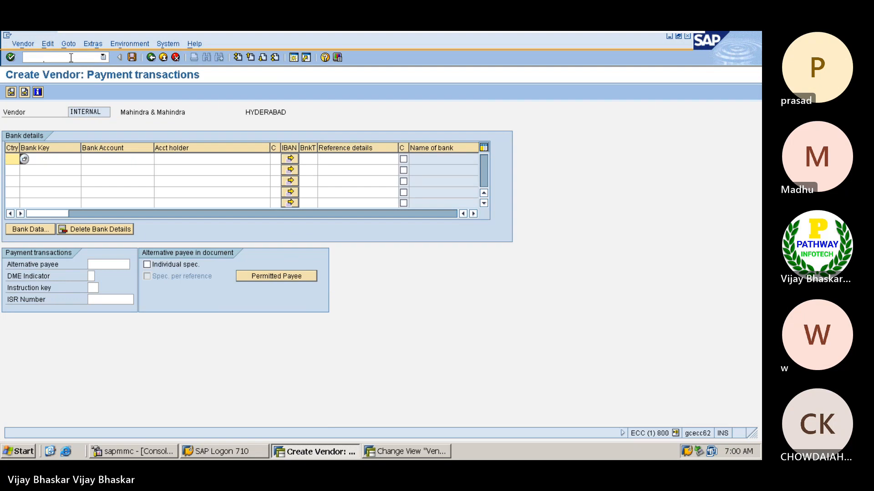
Add a bank row for country IN with bank key HDFC12345 from the lookup list
type("in")
left_click(28, 156)
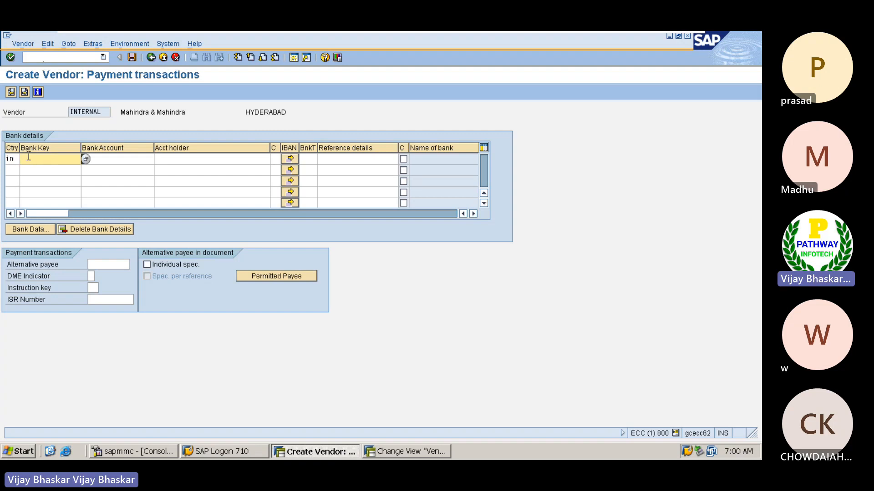
left_click(86, 159)
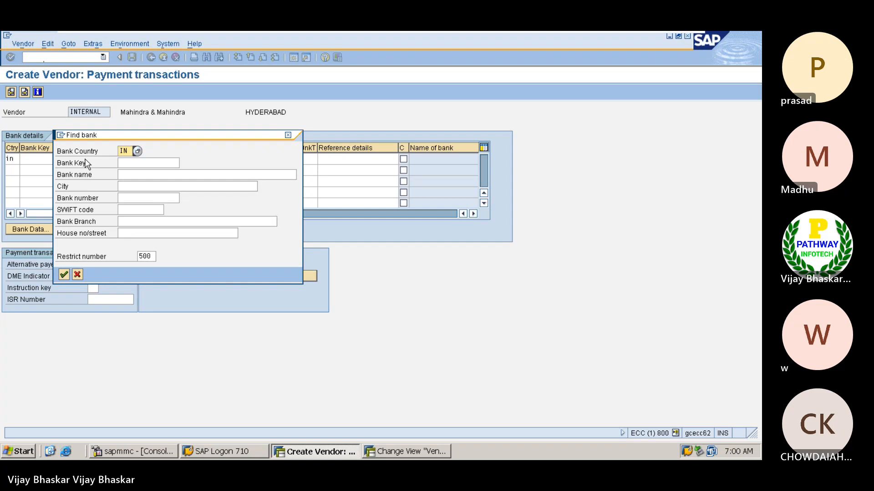
key("Return")
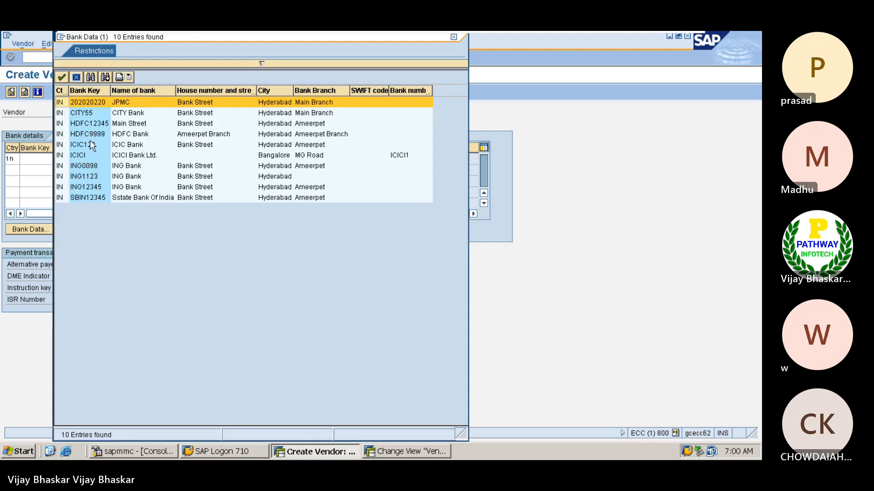
double_click(89, 123)
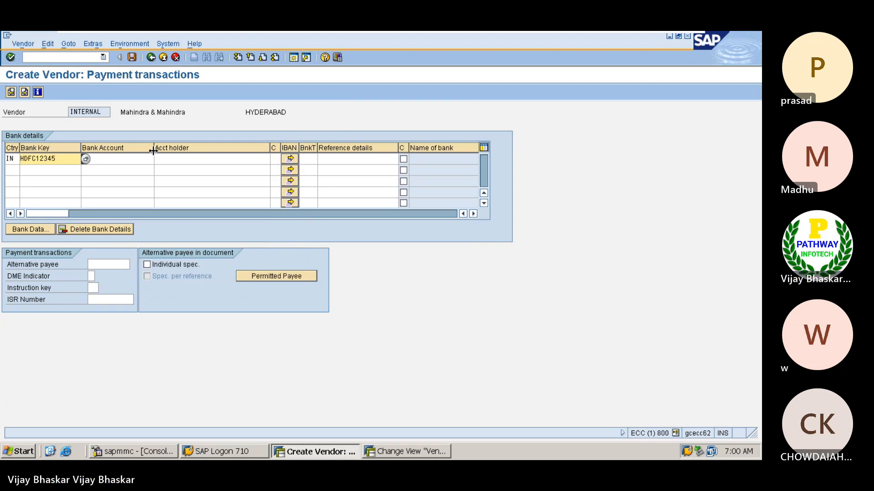
Fill the bank account number and account holder, then continue to company-code accounting data
key("Down")
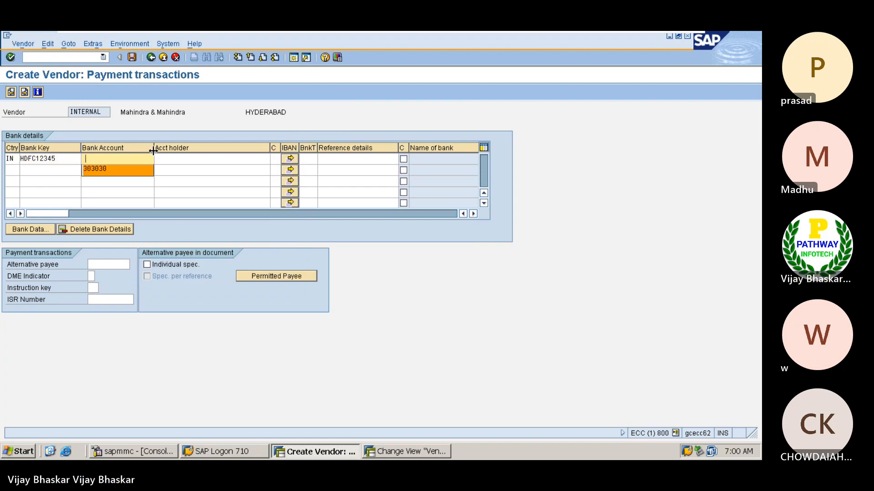
key("Tab")
key("Down")
type("M")
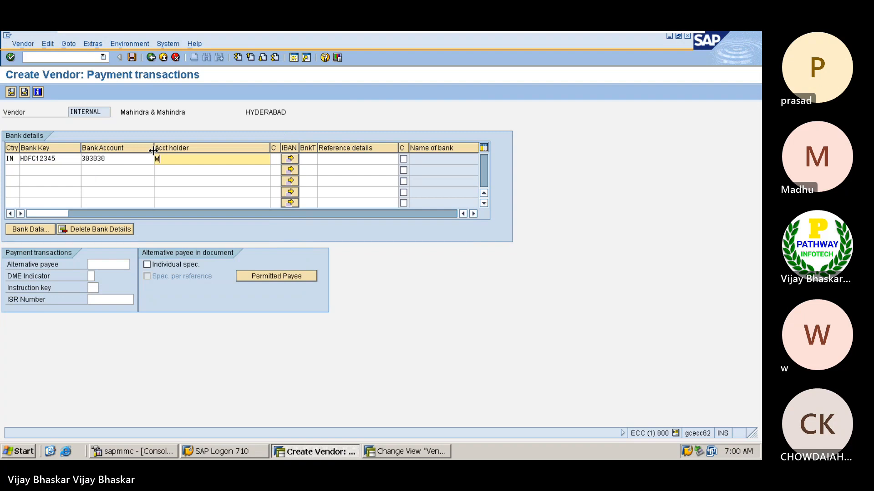
type("r. X")
key("Return")
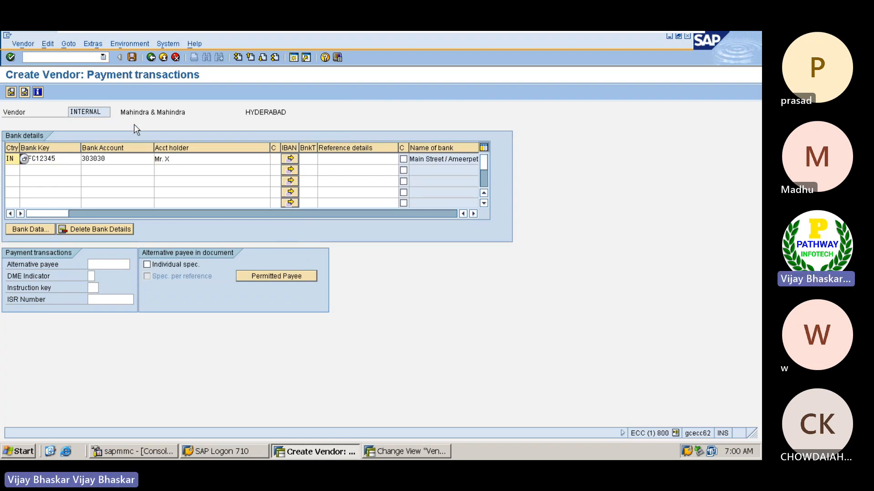
key("Return")
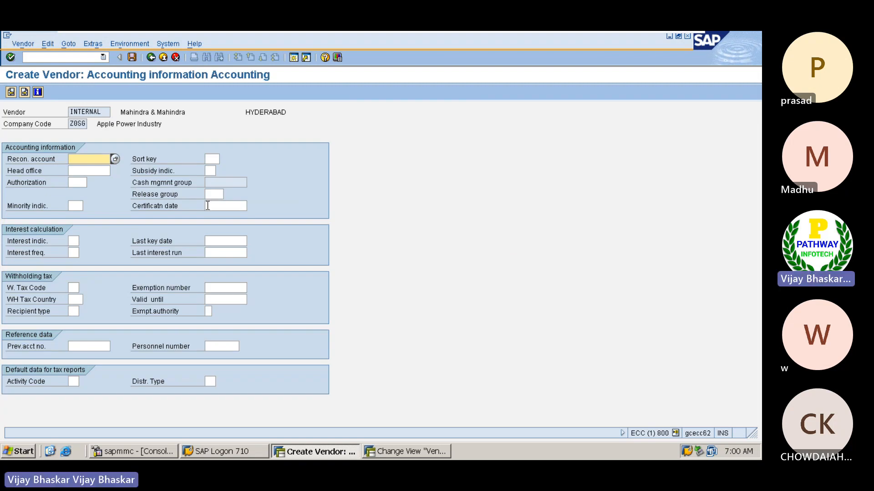
left_click(227, 183)
left_click(96, 159)
left_click(116, 159)
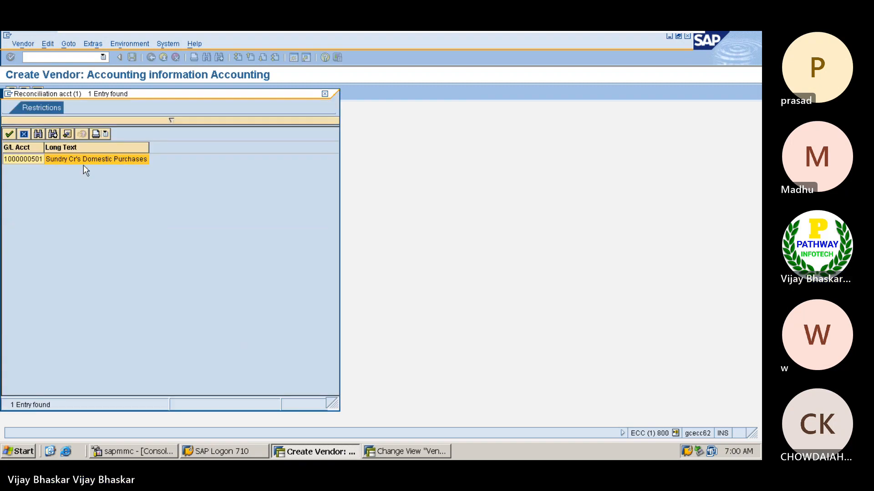
left_click_drag(94, 94, 312, 106)
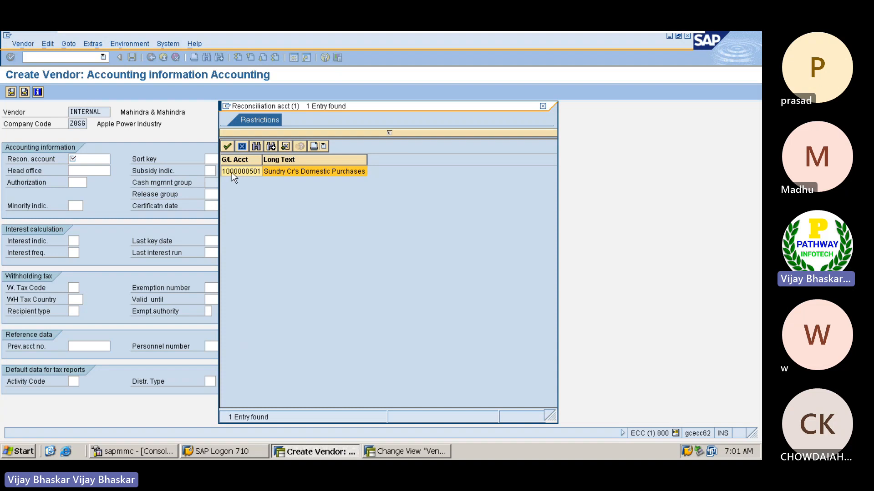
double_click(246, 171)
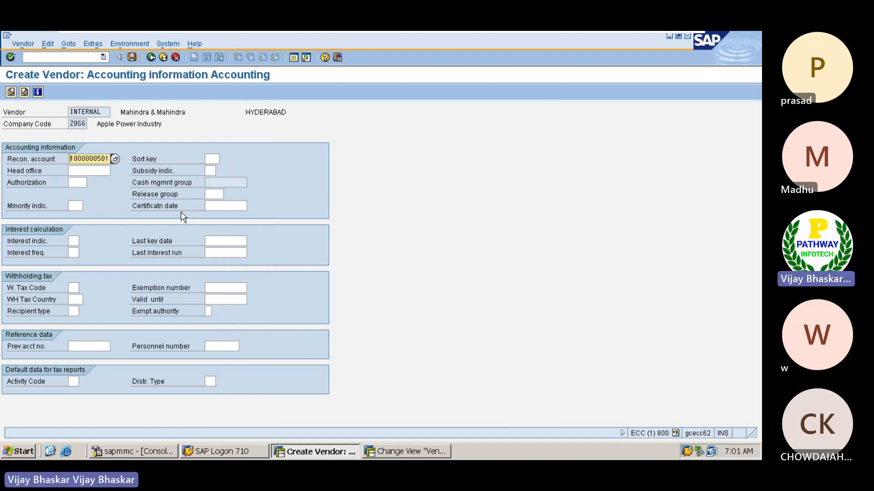
left_click(213, 160)
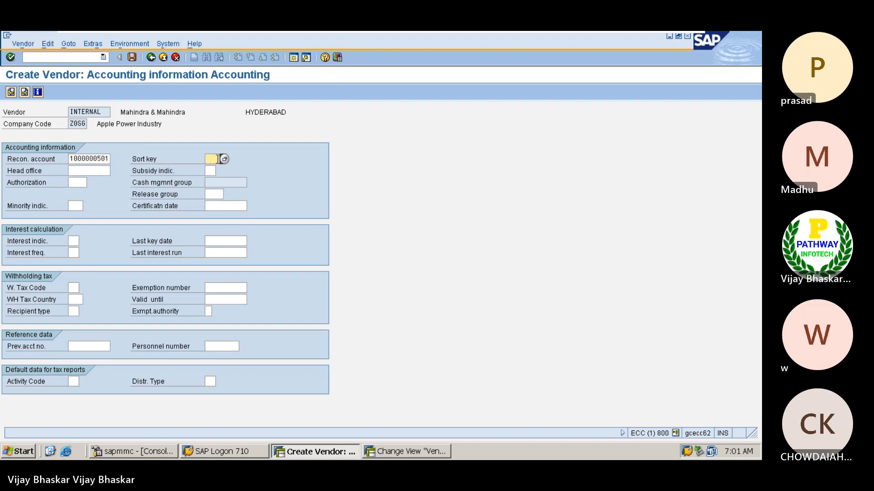
Enter sort key 012 and payment terms 0001 (payable immediately), then continue to Correspondence Accounting
type("012")
key("Return")
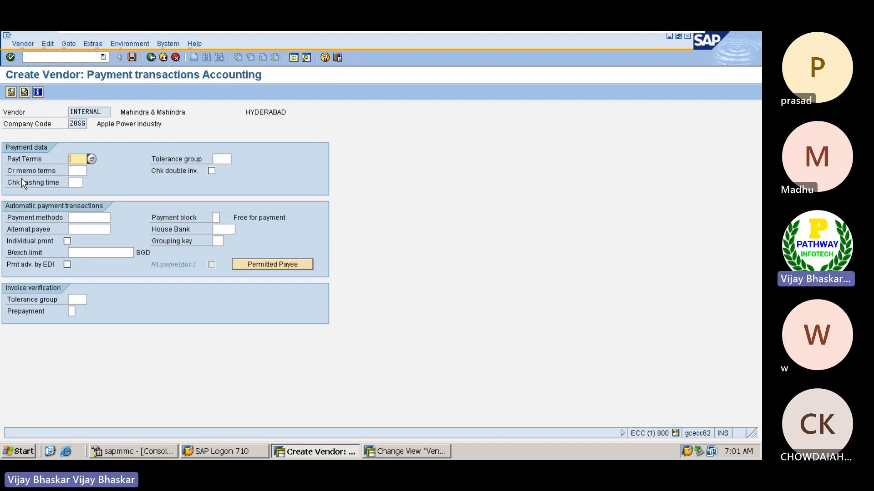
left_click(78, 172)
left_click(79, 158)
left_click(92, 158)
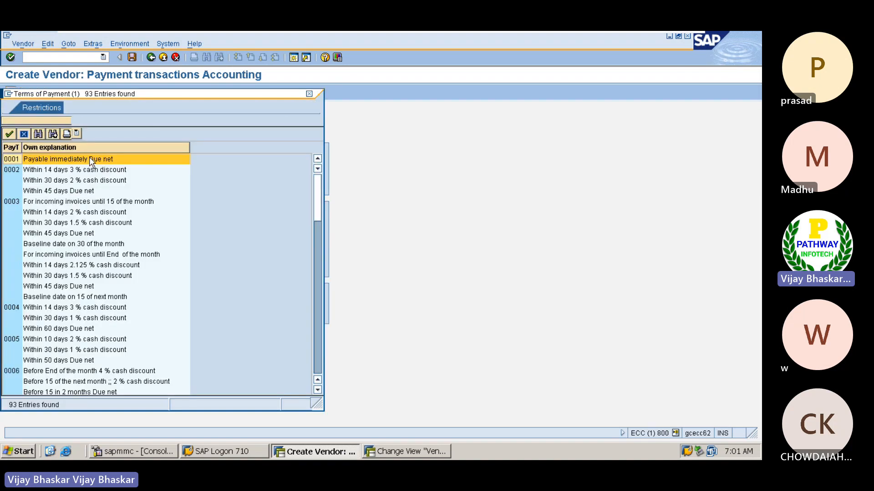
double_click(34, 161)
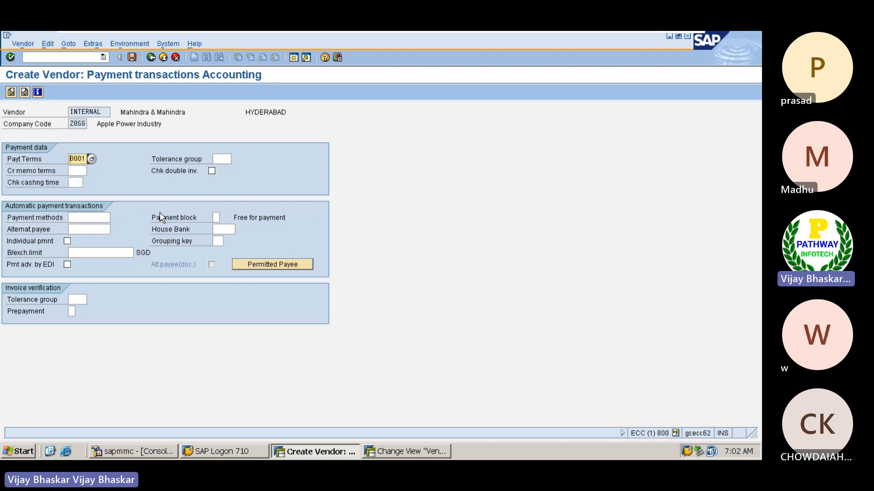
key("Return")
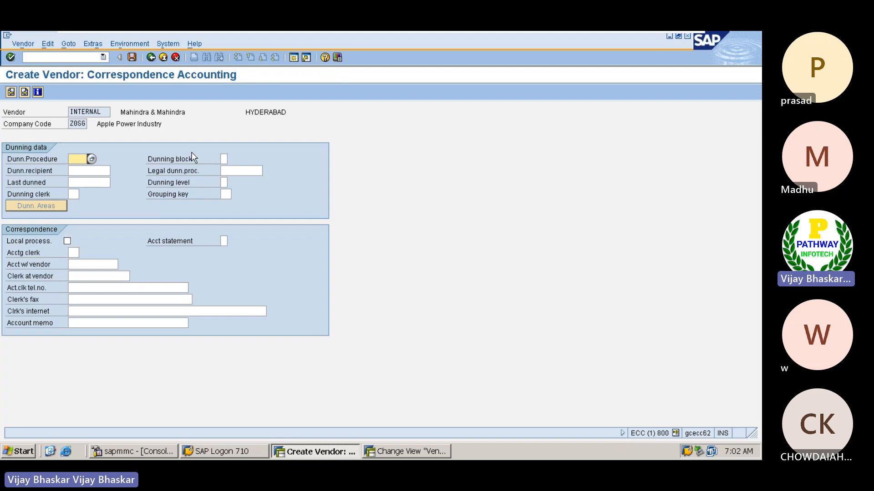
Leave Correspondence Accounting and return to the Payment transactions Accounting screen
left_click(224, 157)
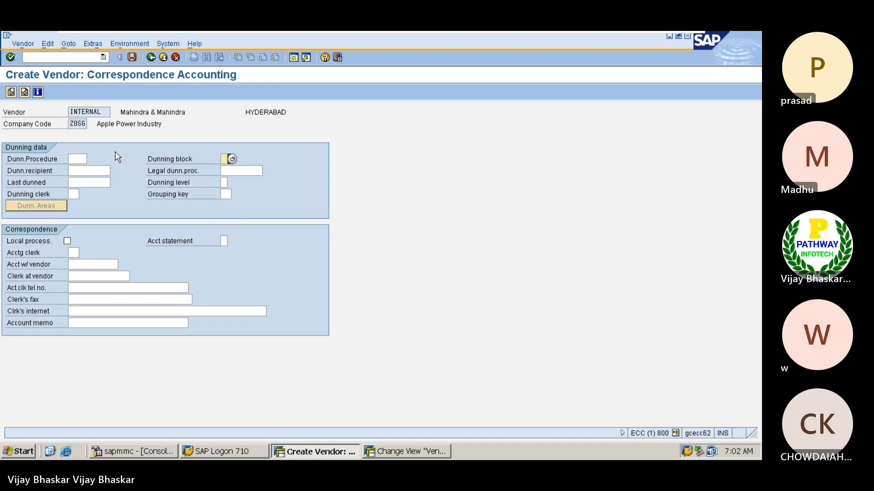
left_click(12, 93)
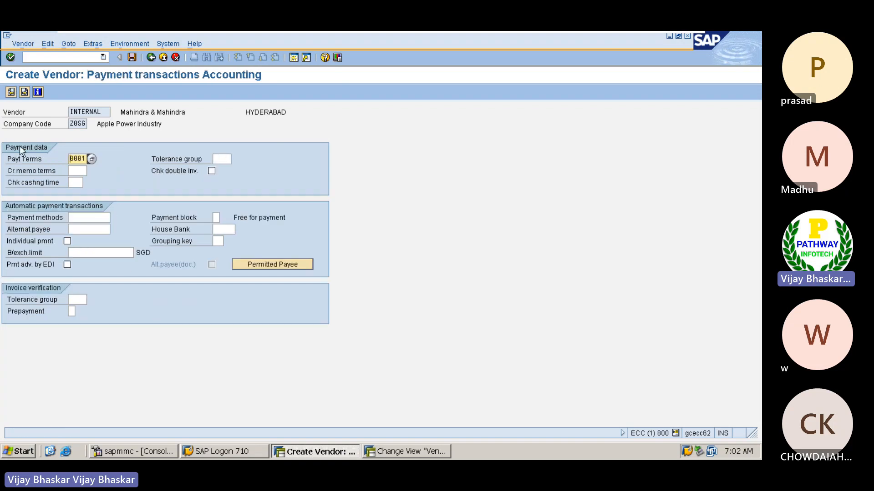
Save the new vendor and move the Z0SG confirmation message out of the way
left_click(89, 219)
left_click(132, 58)
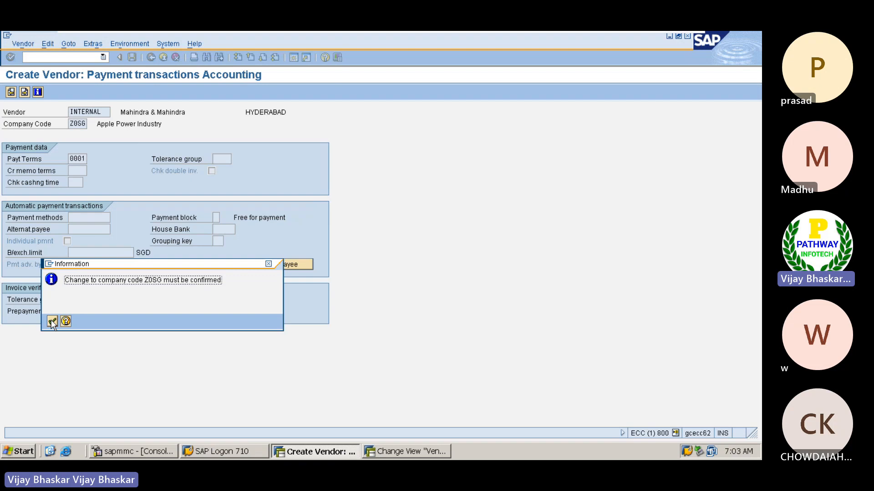
left_click_drag(119, 267, 445, 157)
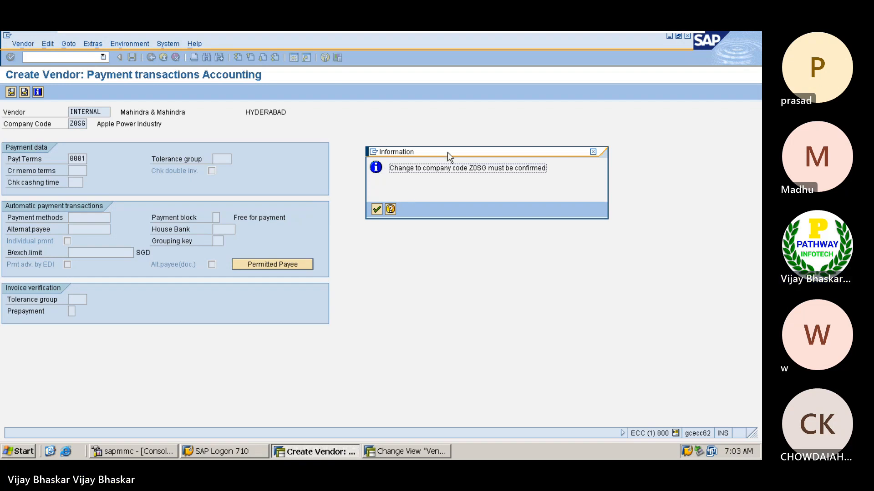
left_click_drag(447, 152, 411, 121)
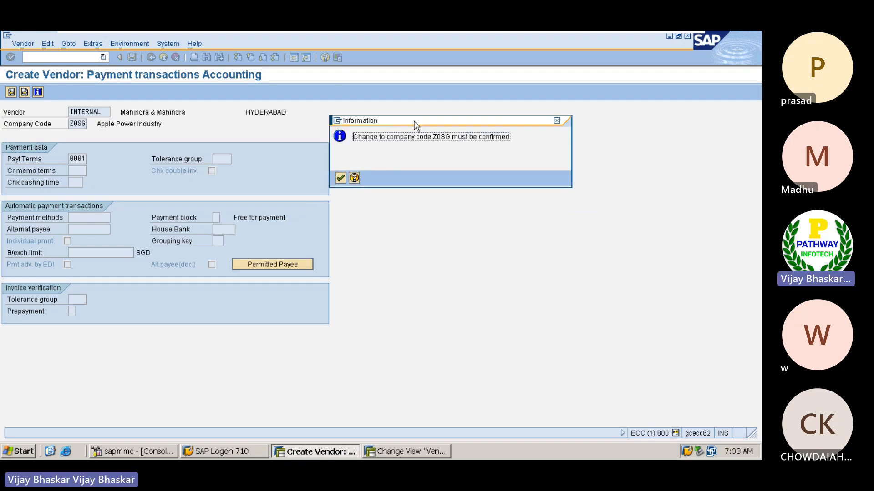
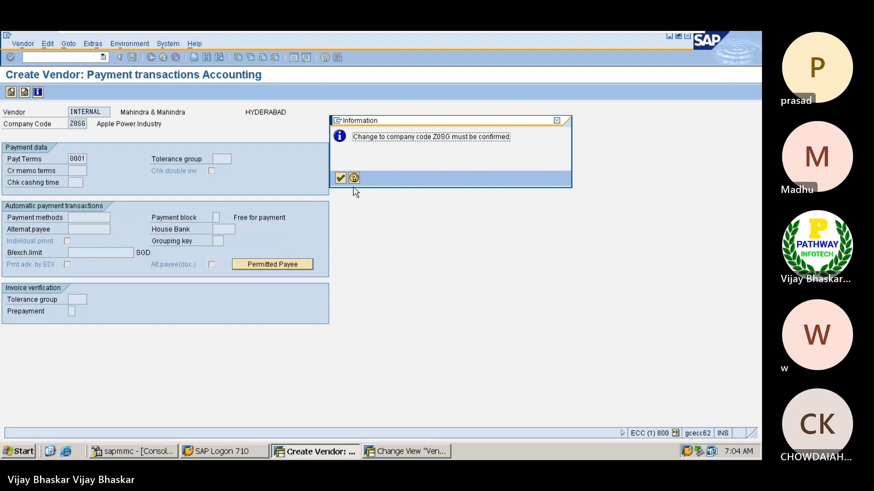
Confirm the company code popup so vendor 6006001 is created in Z0SG
left_click(340, 178)
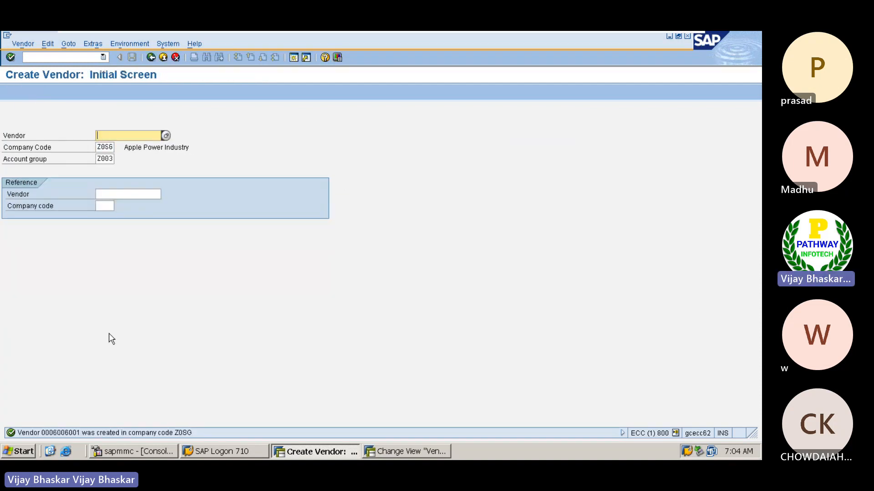
Bring the Vendor Account Groups window forward and go back to its overview list
left_click(407, 452)
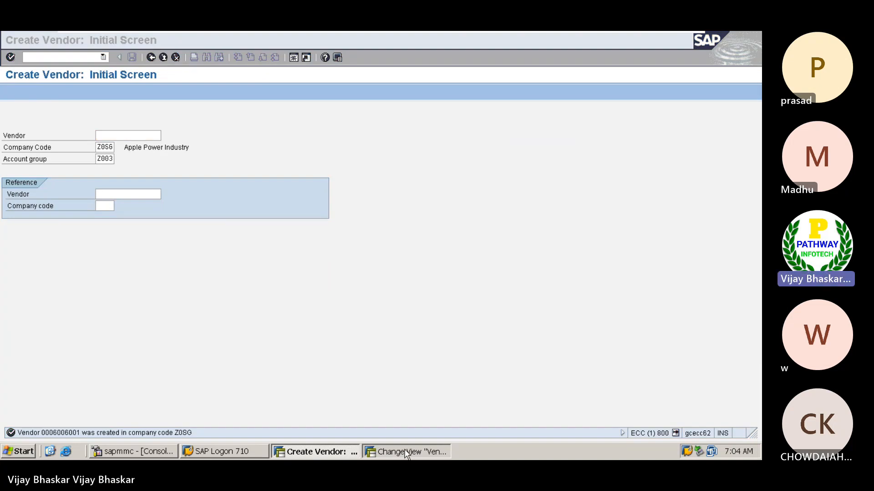
left_click(404, 451)
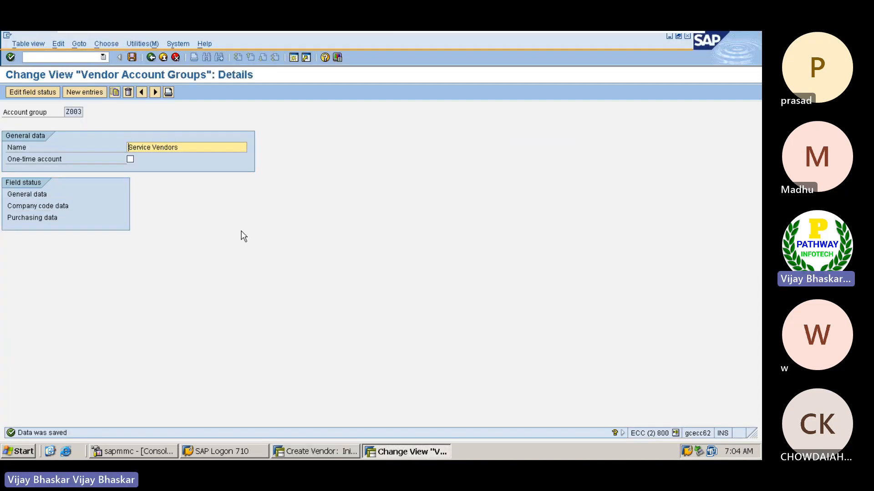
left_click(151, 57)
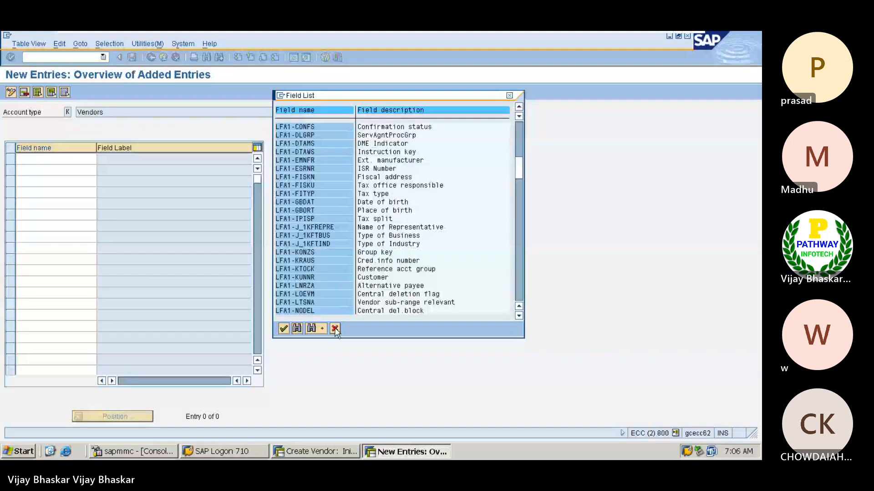
Review the Reconciliation acct and Terms of Payment sensitive fields, then return to Create Vendor
left_click(336, 331)
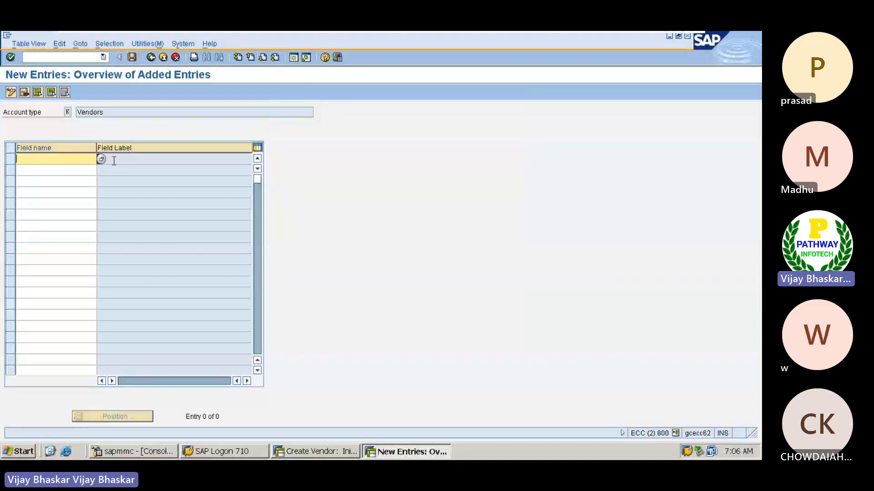
left_click(151, 58)
left_click(169, 161)
key("shift+Home")
key("End")
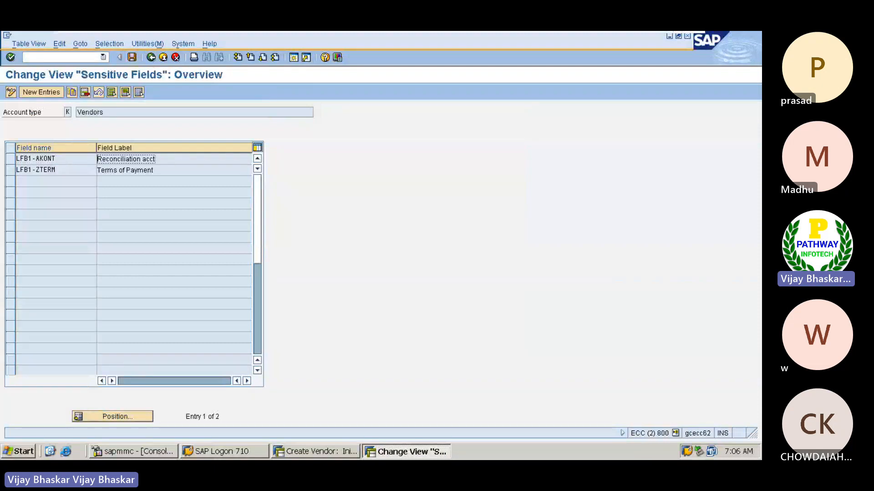
left_click(150, 57)
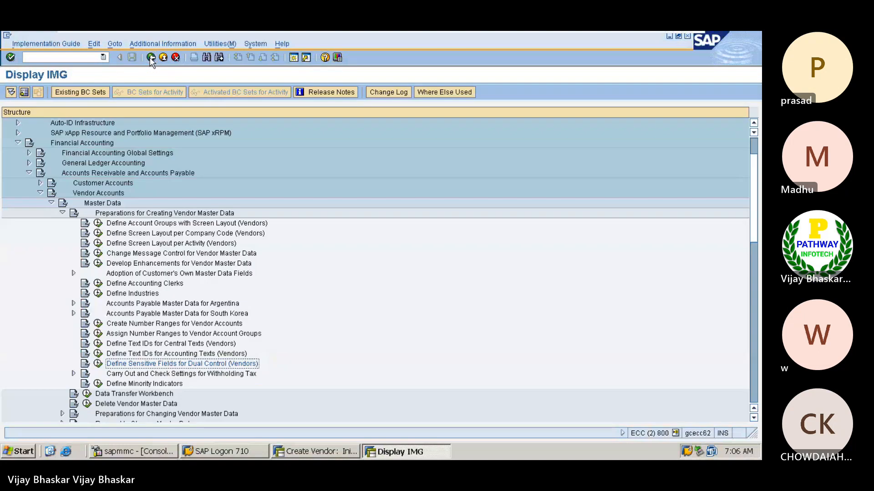
left_click(310, 448)
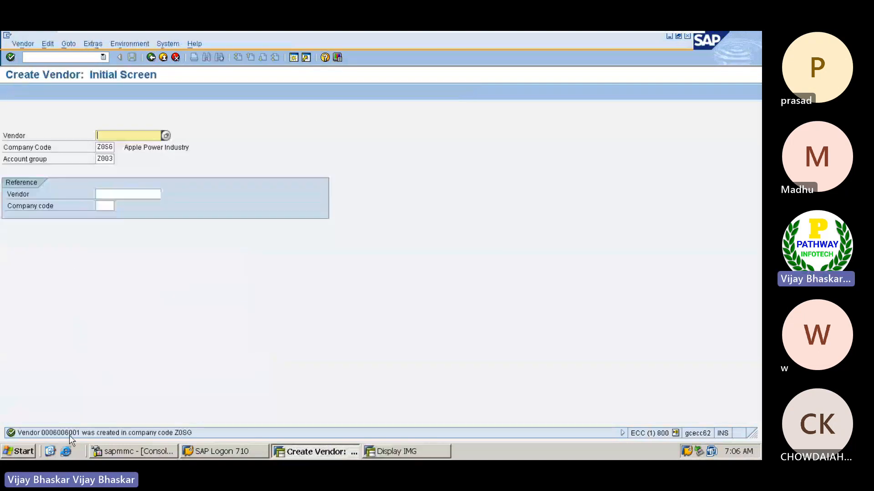
Open vendor 6006001 in Change mode with all data views selected
left_click(22, 43)
left_click(36, 71)
left_click(11, 93)
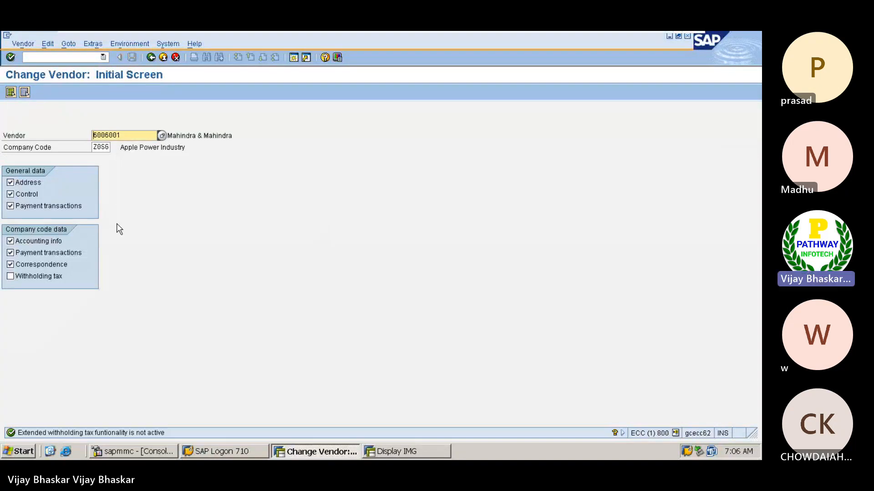
key("Return")
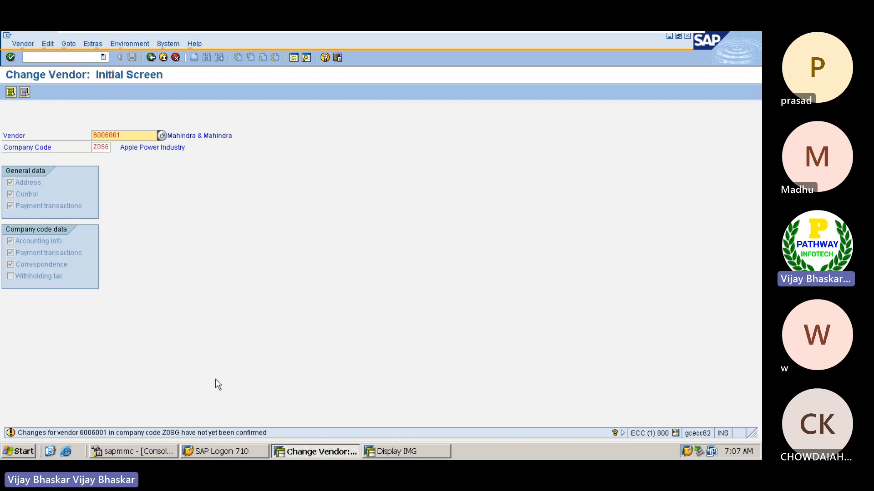
left_click(408, 448)
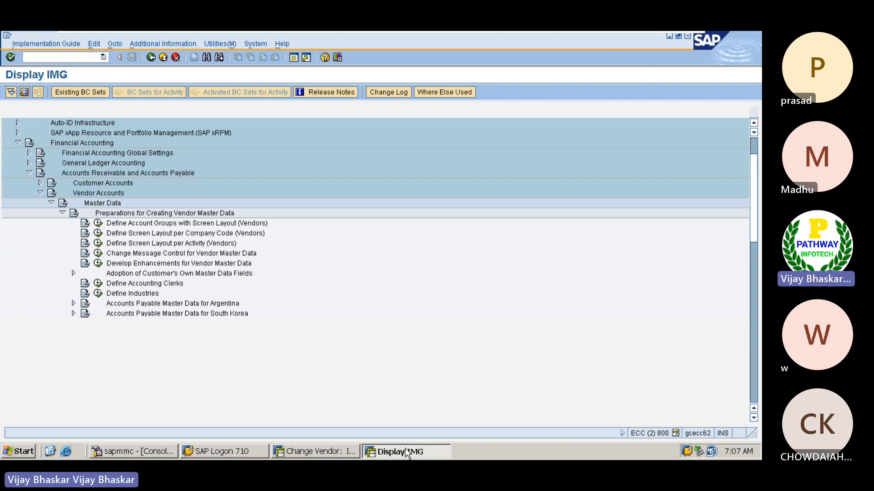
In a new session, open vendor 6006001's change confirmation after cancelling the Change Vendor lock
left_click(294, 57)
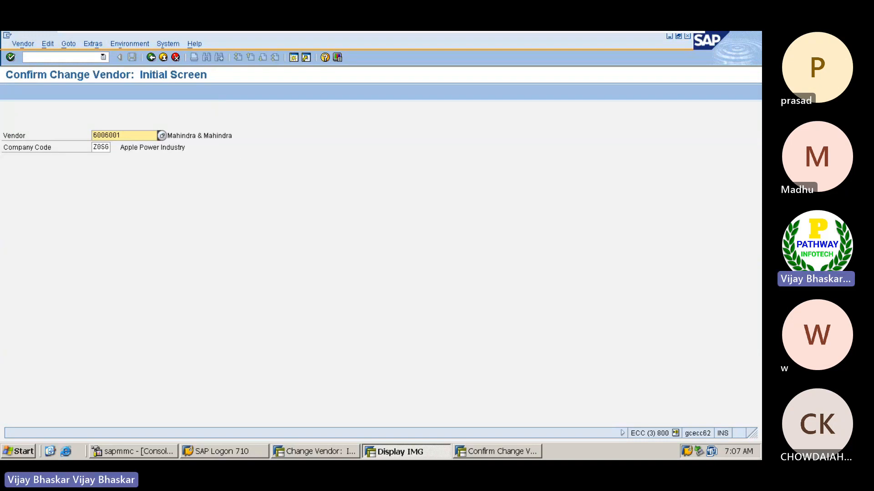
key("Return")
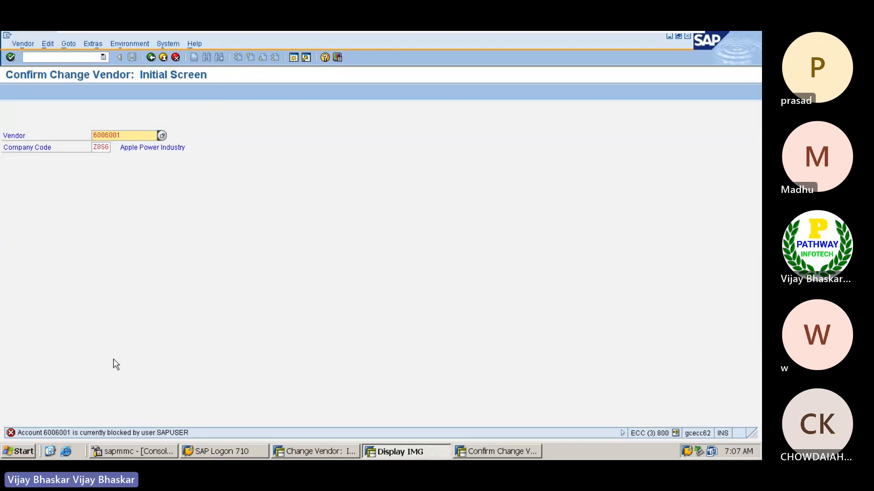
left_click(316, 451)
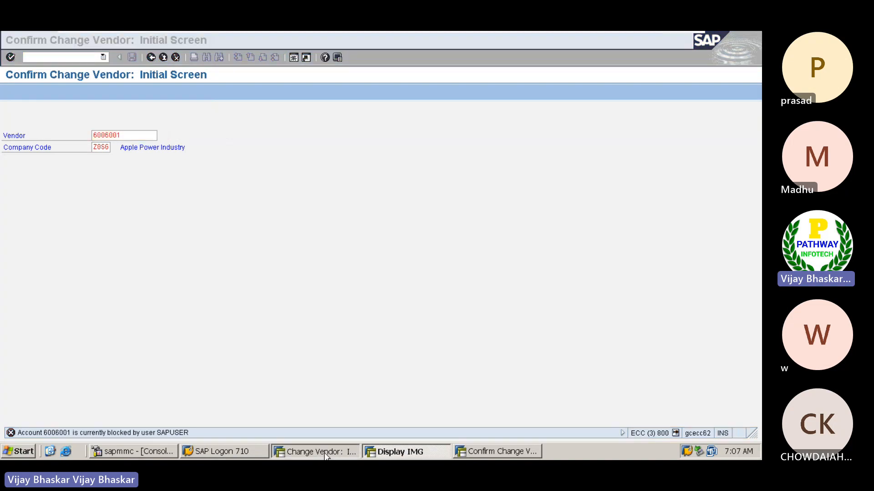
left_click(176, 57)
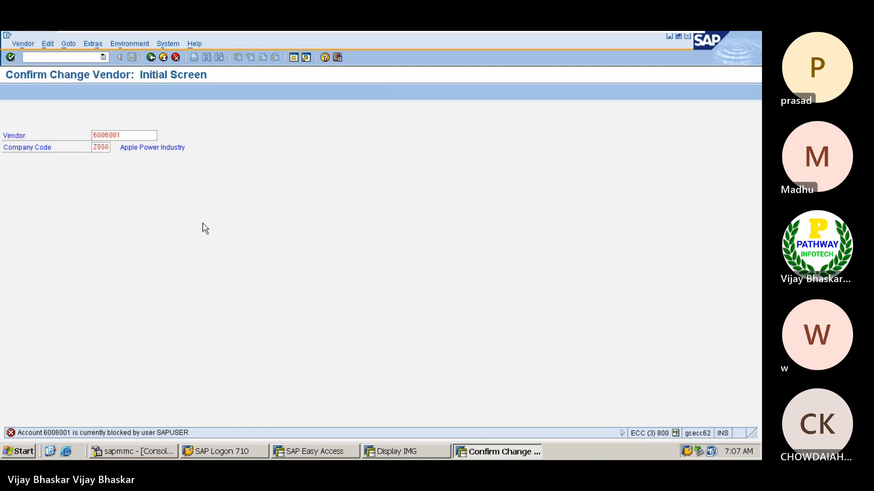
key("Return")
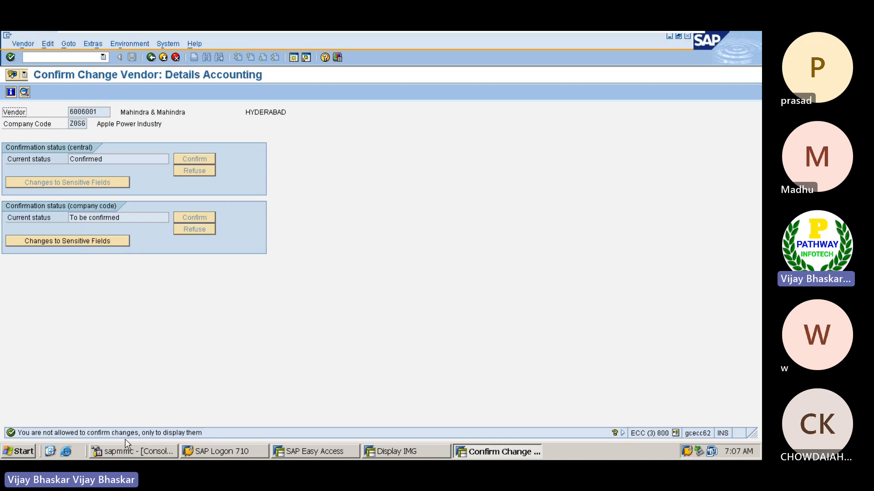
Check the logged-in user in system information, then return to the confirmation initial screen
left_click(678, 435)
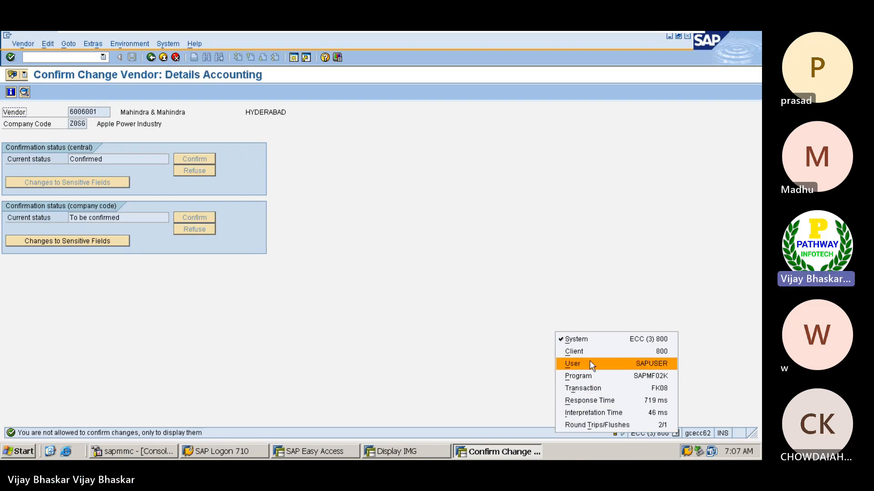
left_click(306, 297)
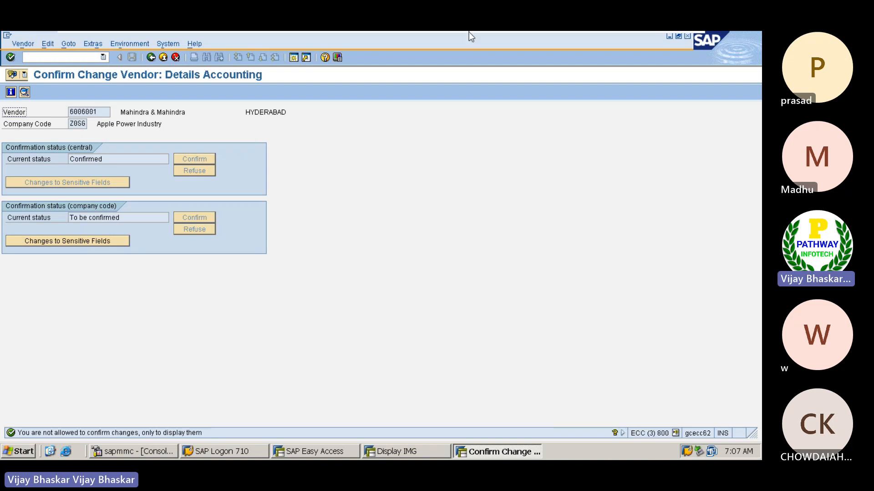
left_click(151, 58)
left_click(386, 450)
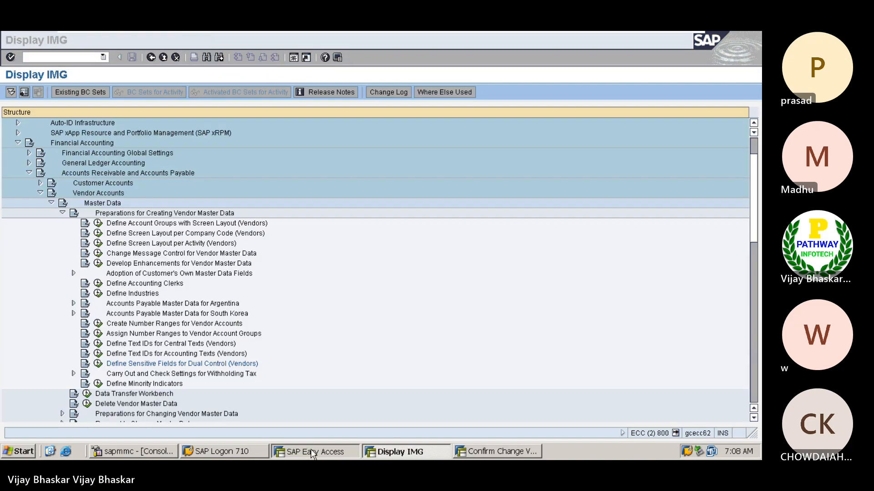
Run FK02 and open vendor 6006001 for change
left_click(310, 451)
type("fk02")
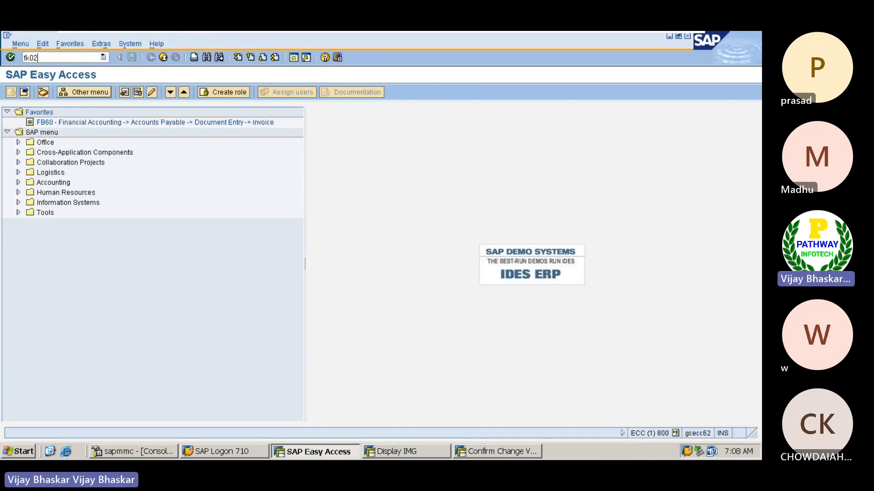
key("Return")
key("Return")
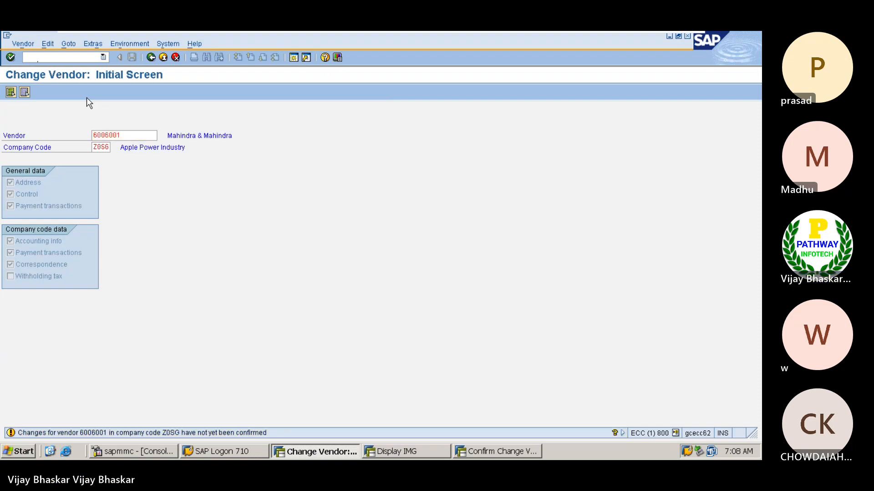
key("Return")
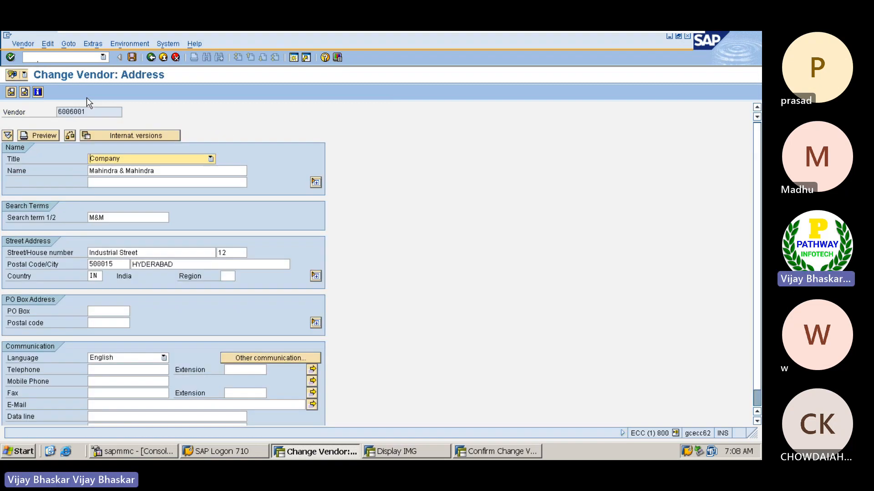
Check the Terms of Payment entry in the IMG vendor sensitive fields definition
key("alt+Tab")
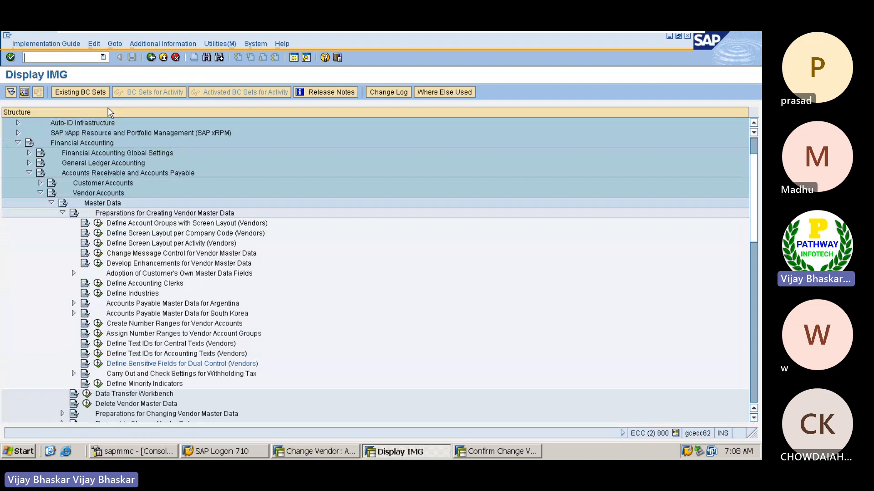
key("alt")
left_click(99, 364)
left_click(98, 364)
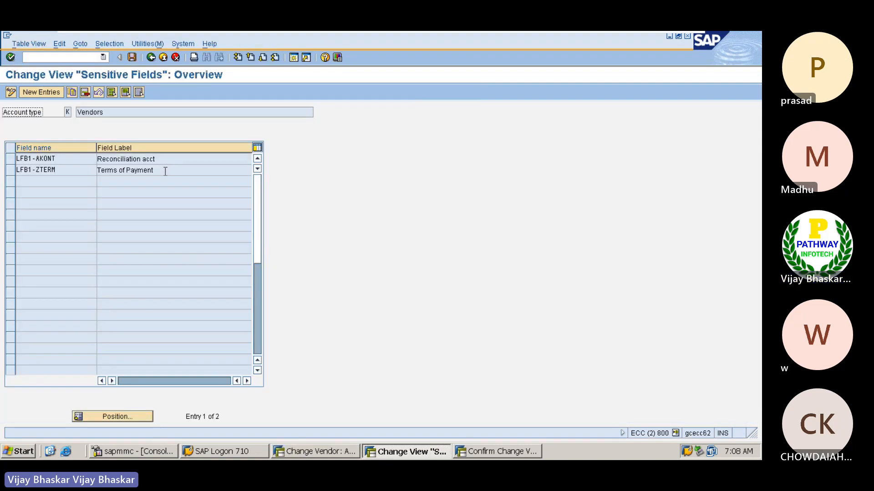
left_click_drag(166, 170, 96, 171)
key("alt+Tab")
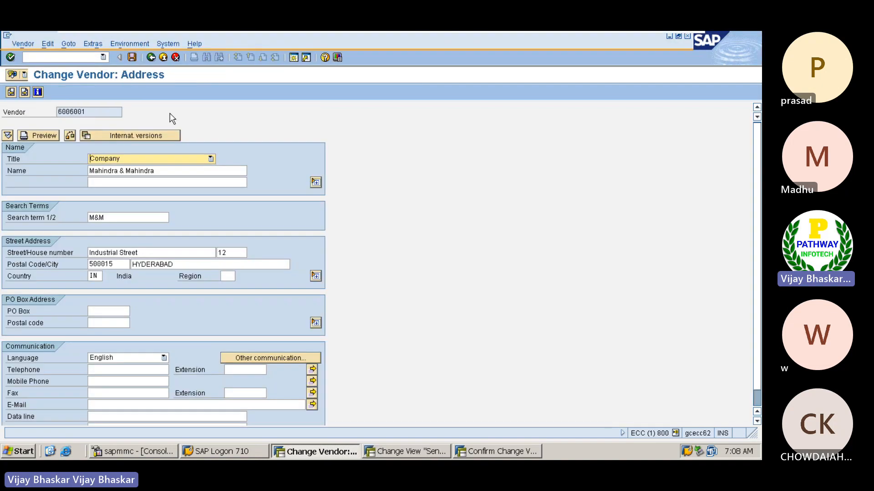
Set vendor 6006001's payment terms to ZB11 from the F4 list and save
key("Return")
key("Return")
key("Return")
key("Return")
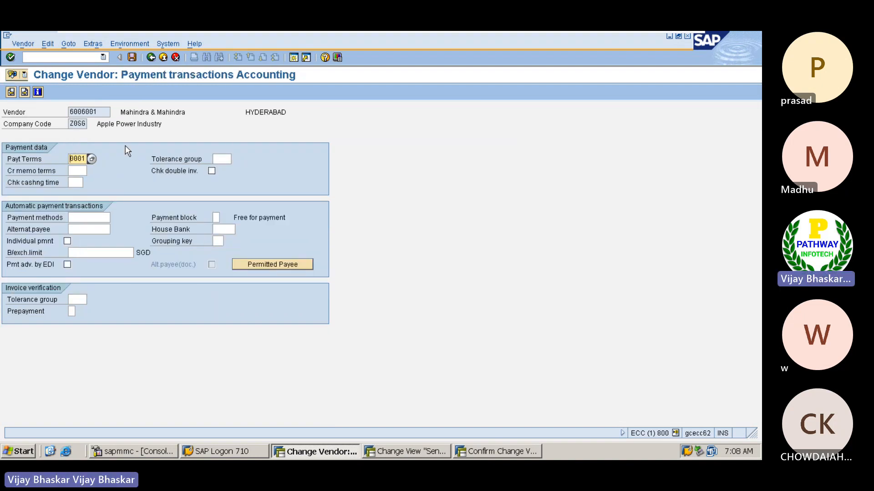
left_click(91, 158)
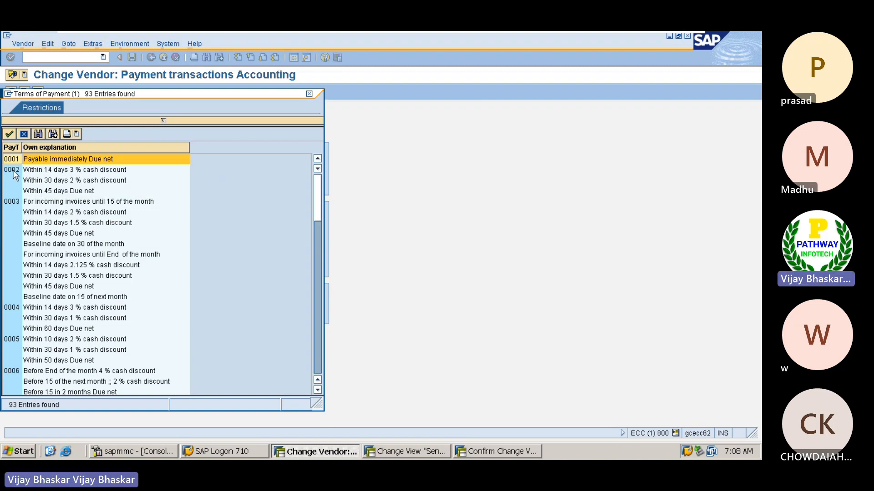
scroll(40, 199, "down", 15)
scroll(40, 199, "down", 12)
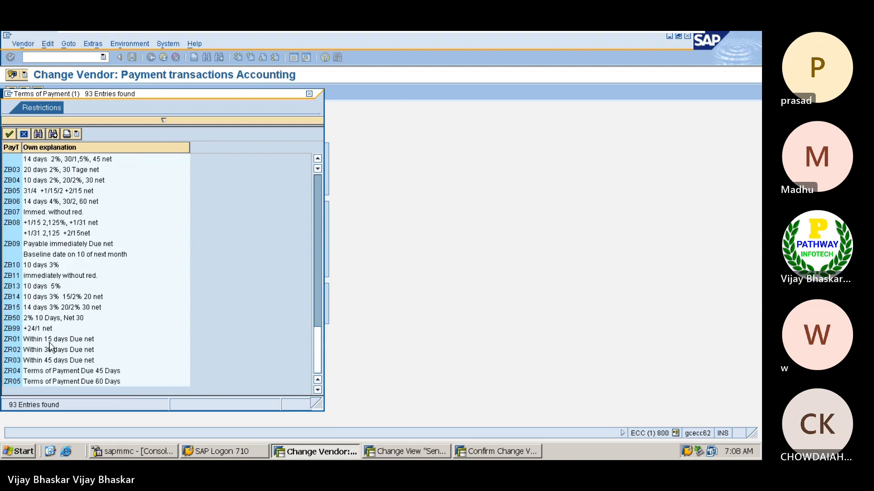
double_click(13, 277)
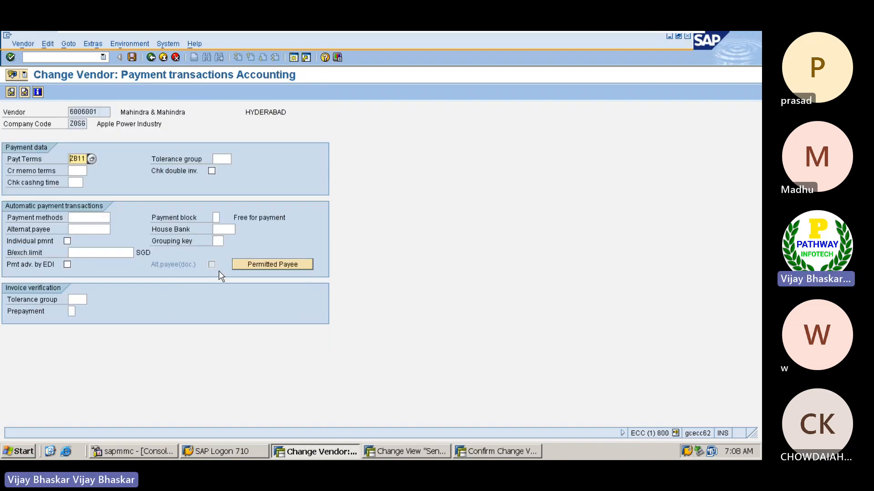
key("Return")
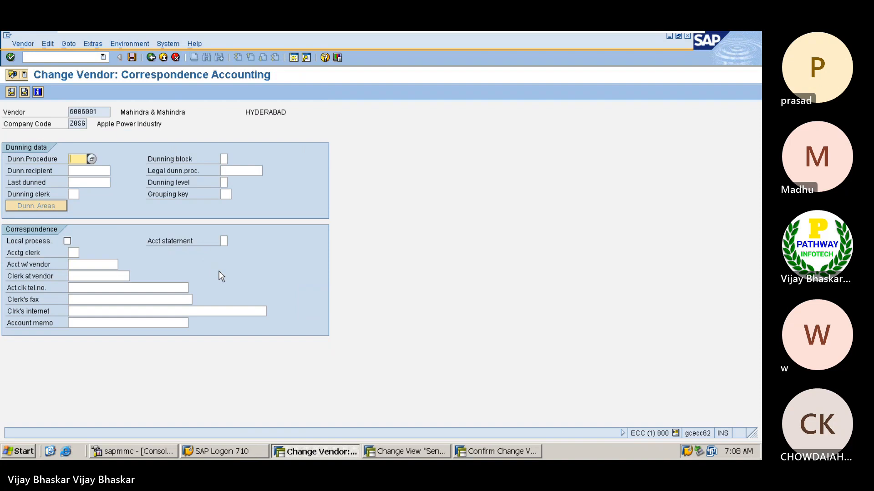
key("ctrl+s")
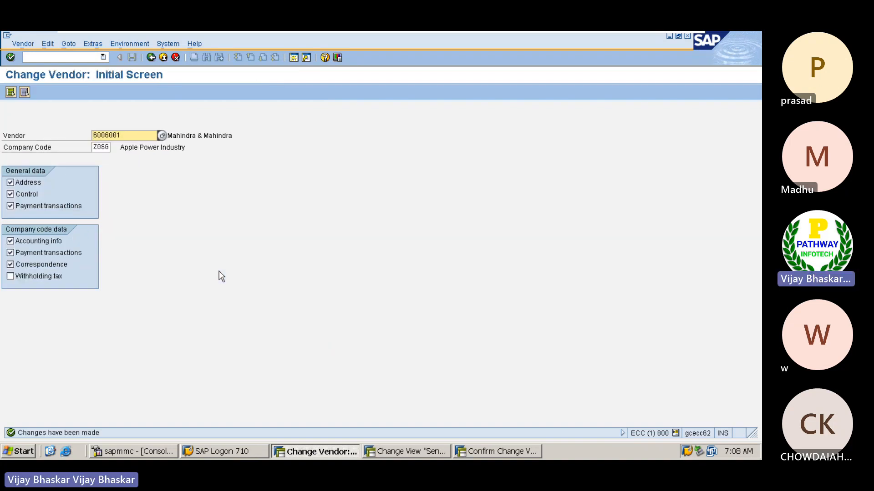
View the vendor's accounting confirmation details in the confirm-change session
key("alt+Tab")
key("alt+Tab")
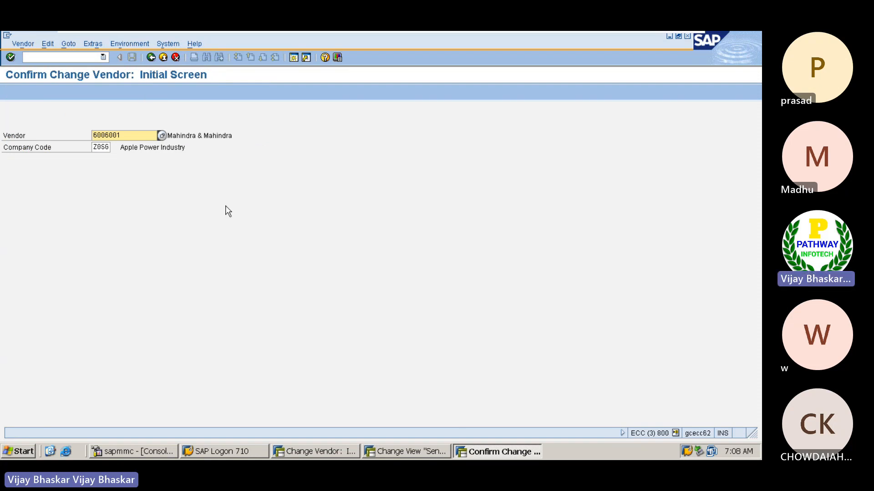
key("Return")
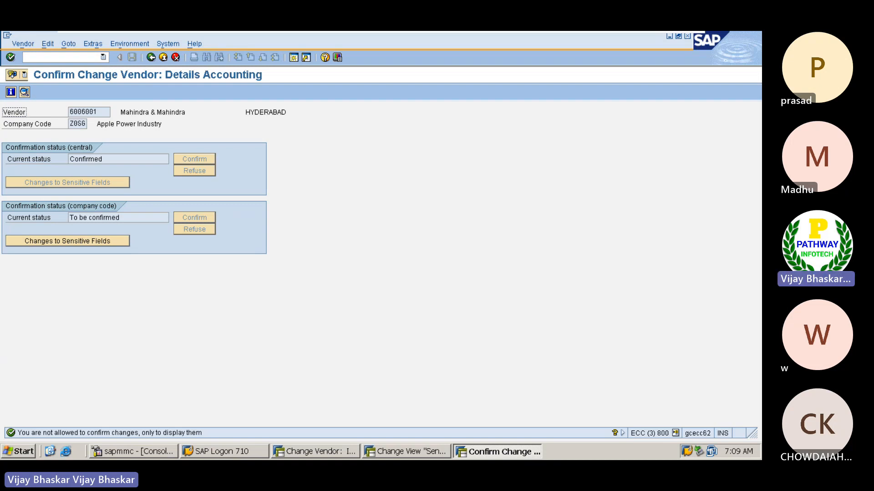
key("alt+Tab")
key("alt+Tab")
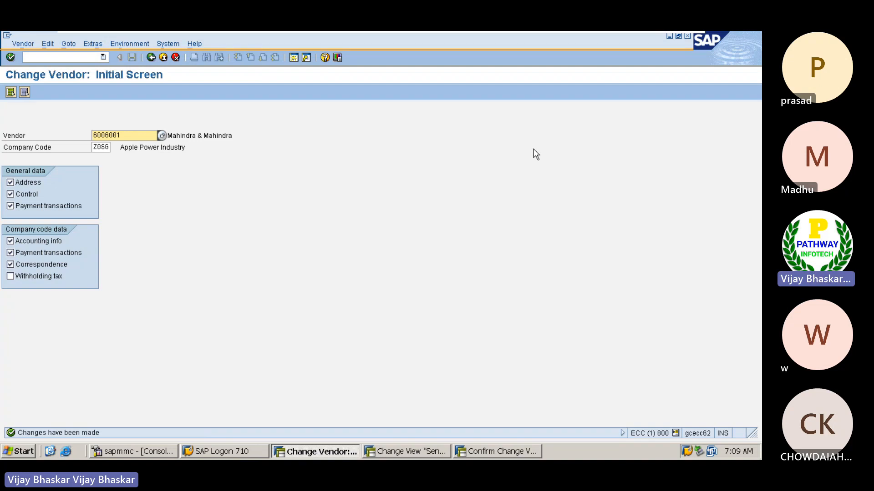
Run /nOBA7 to open Document Types, then minimize the VM to reach the Excel notes
left_click(50, 58)
type("/noba7")
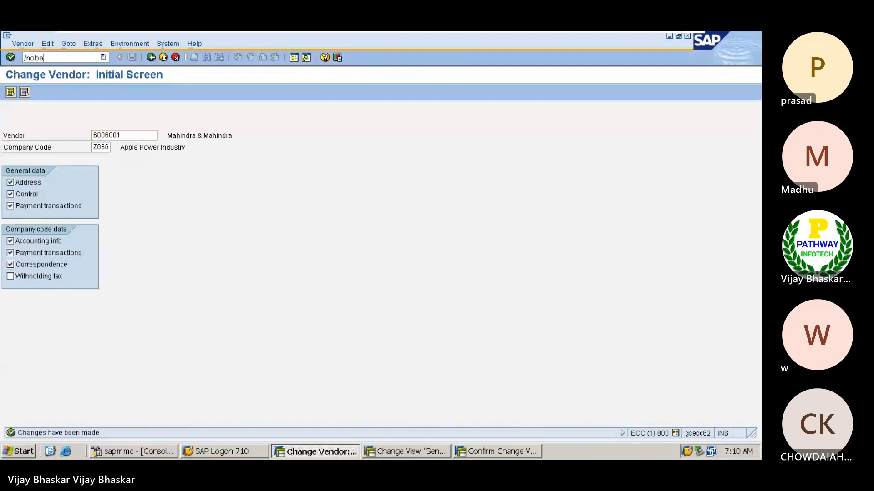
key("Return")
mouse_move(524, 33)
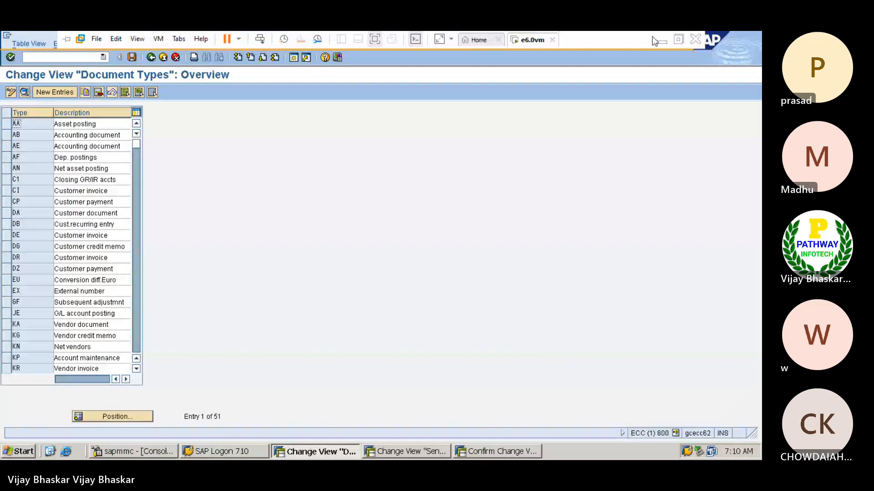
left_click(654, 39)
scroll(239, 317, "down", 14)
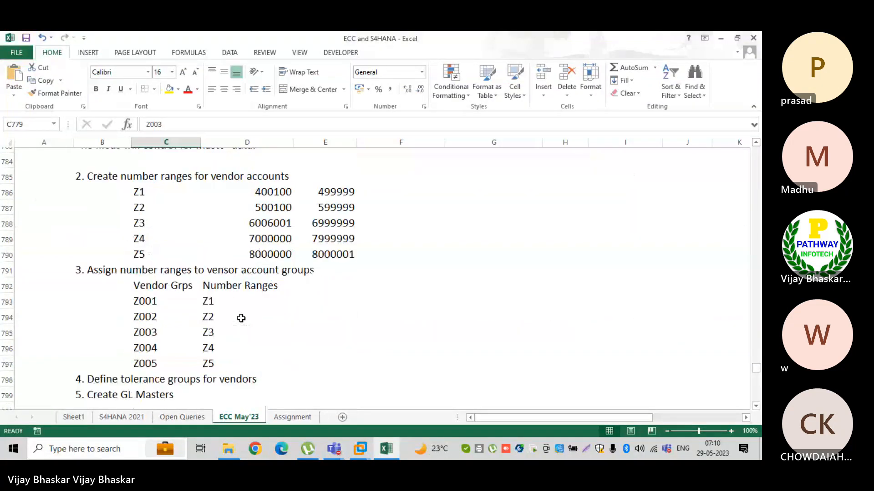
Enter the bold heading 'Dcoument Types and Number ranges' in cell B824 of ECC May'23
left_click(44, 312)
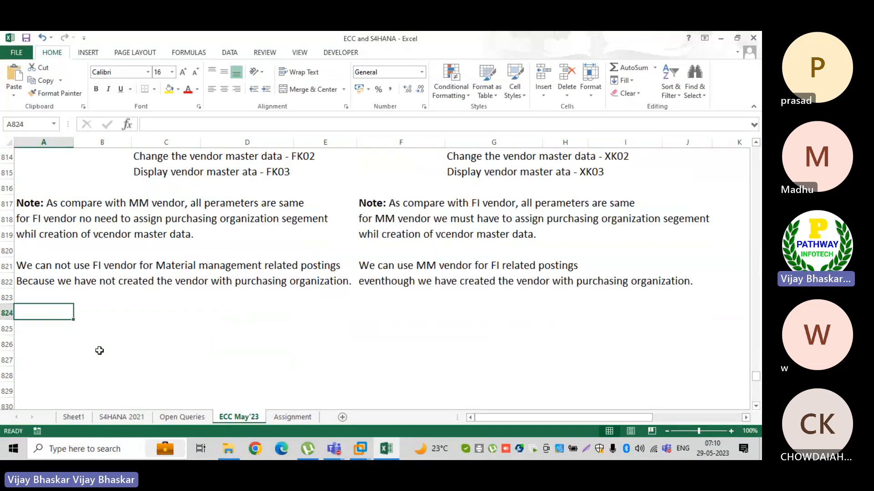
scroll(99, 351, "up", 3)
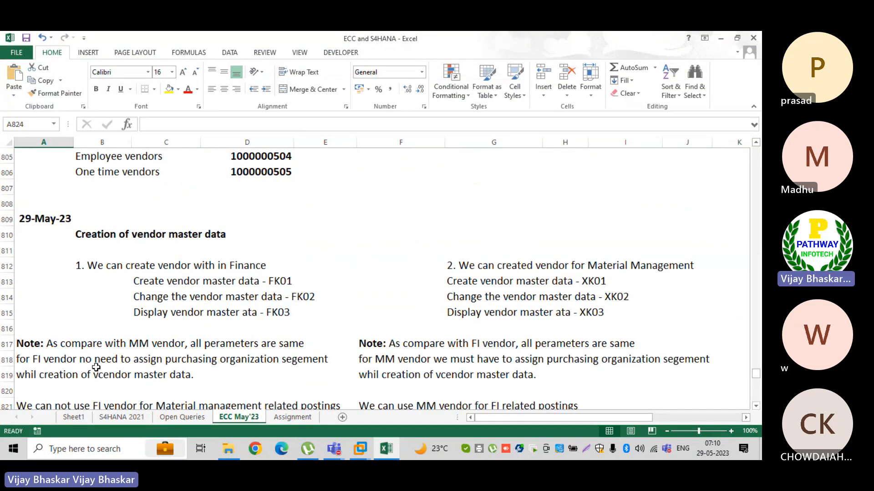
scroll(96, 367, "down", 4)
scroll(96, 367, "up", 8)
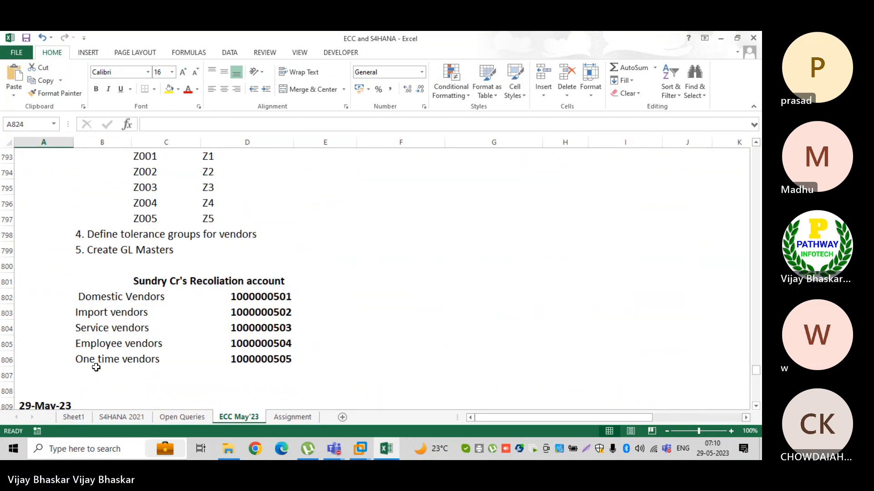
scroll(96, 368, "down", 9)
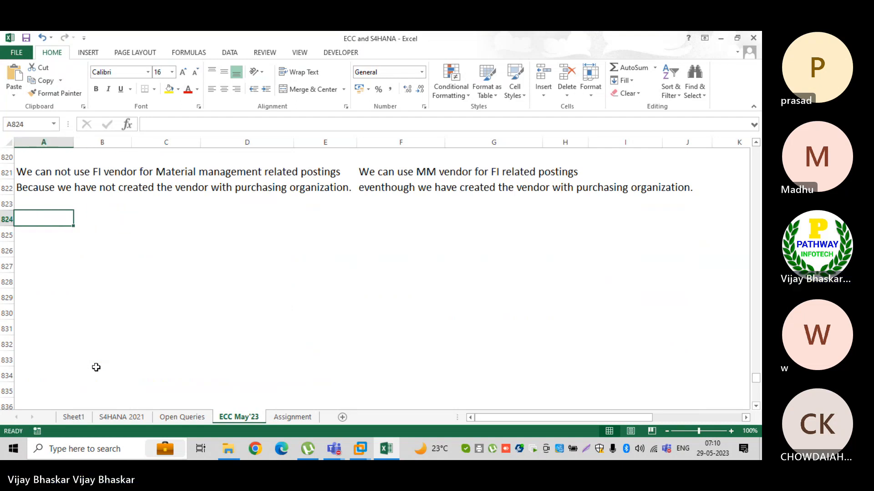
key("Right")
type("Dco")
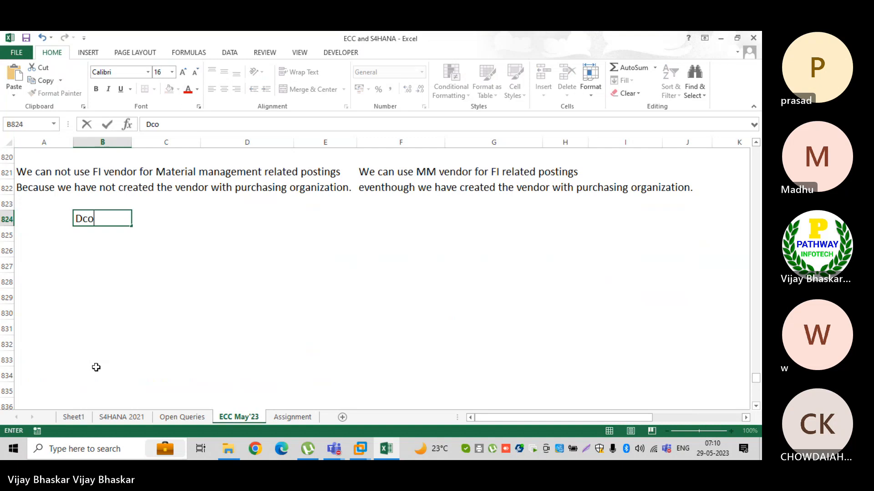
type("ument Ty")
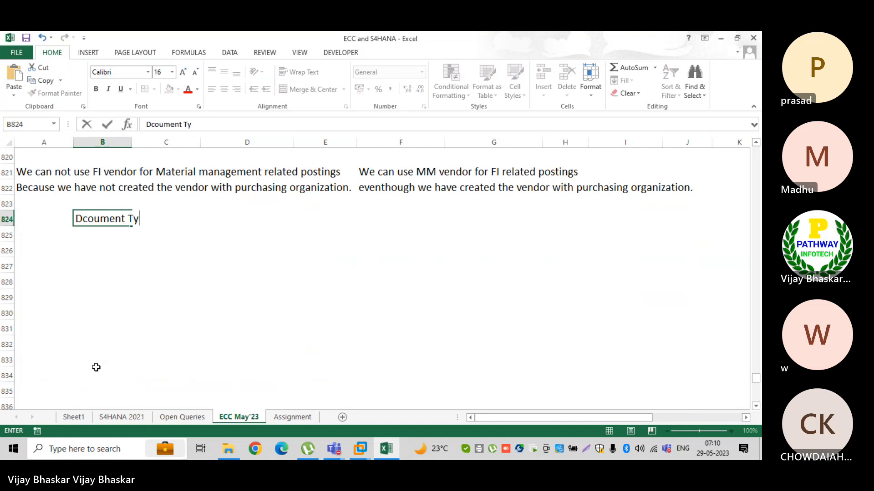
type("pes and Number ")
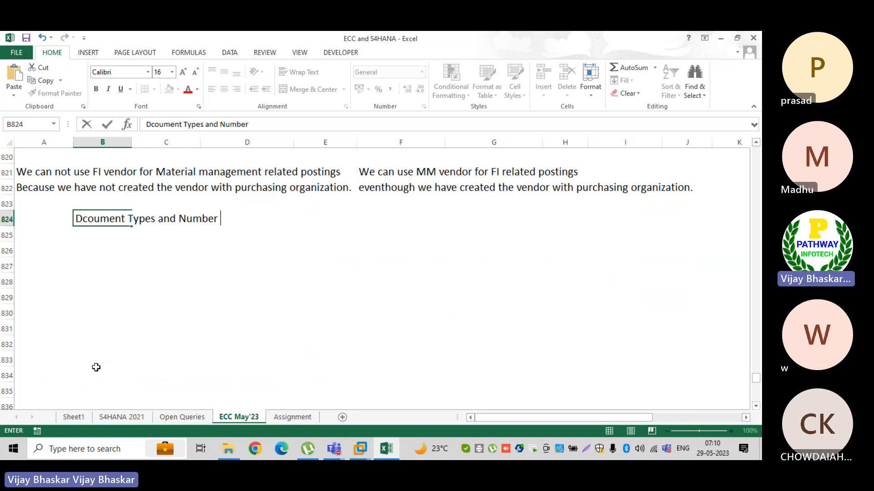
type("ranges")
key("Return")
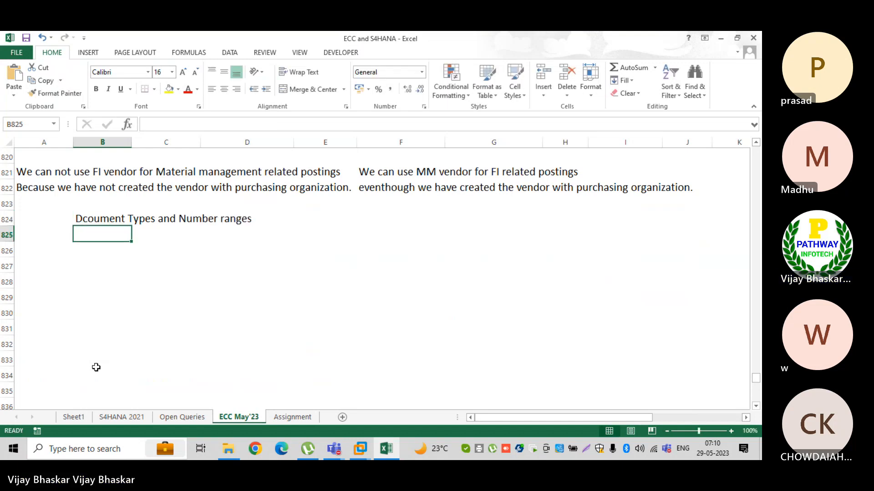
key("Up")
key("ctrl+b")
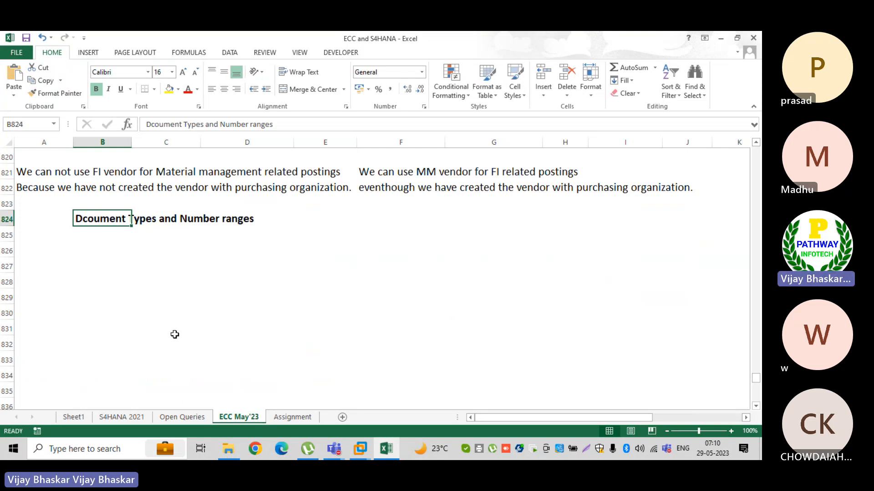
scroll(168, 280, "up", 6)
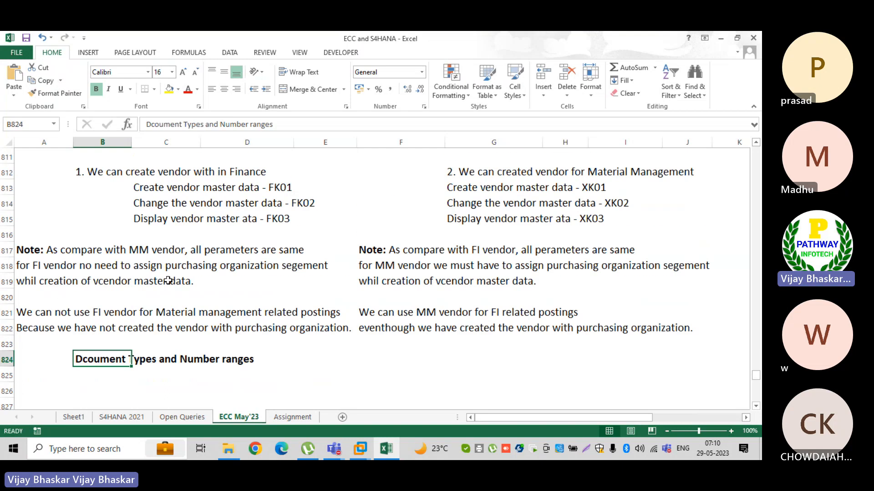
scroll(168, 280, "down", 3)
scroll(168, 281, "up", 4)
scroll(168, 281, "down", 5)
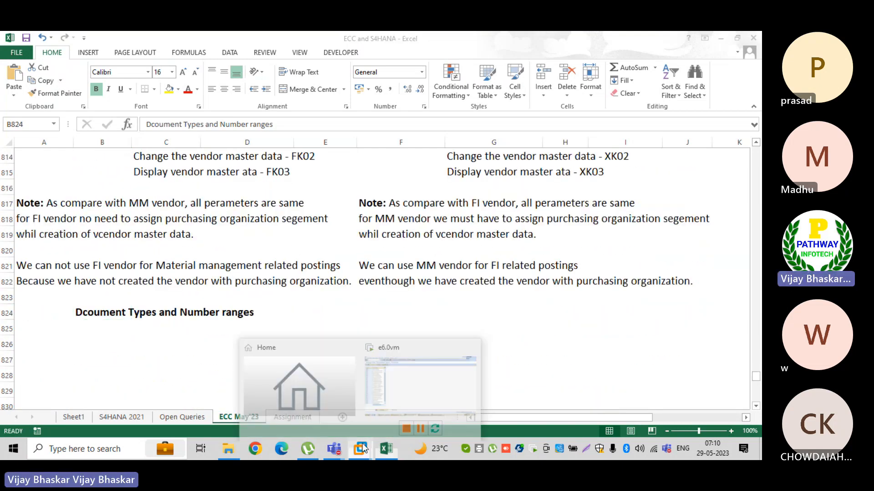
Back in Document Types, highlight vendor types KR, KZ and KA, then clear the selection
left_click(402, 378)
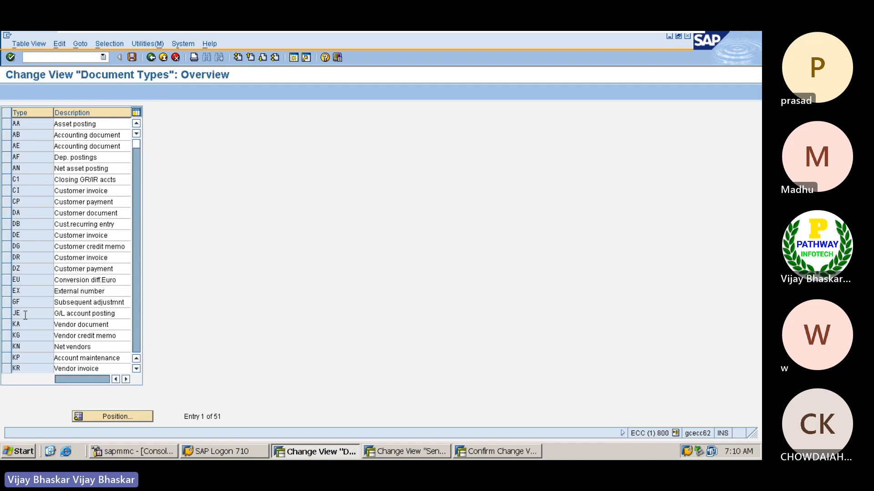
scroll(19, 307, "down", 2)
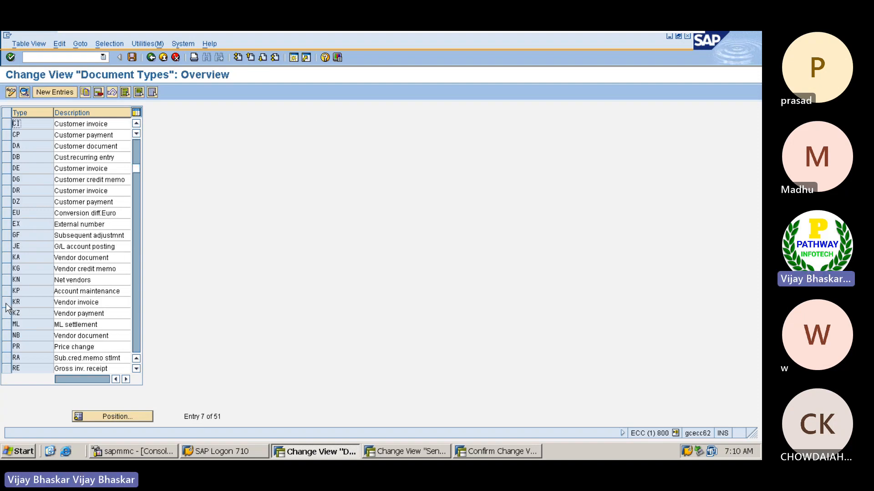
left_click(5, 304)
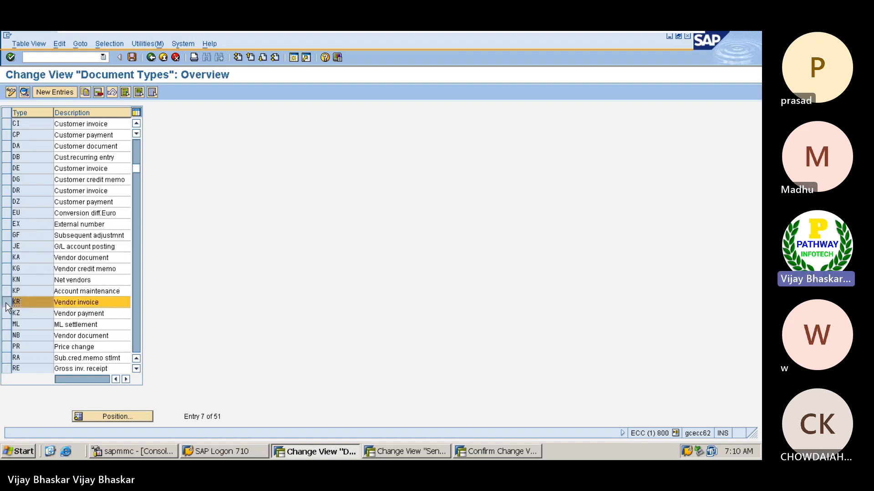
left_click(6, 314)
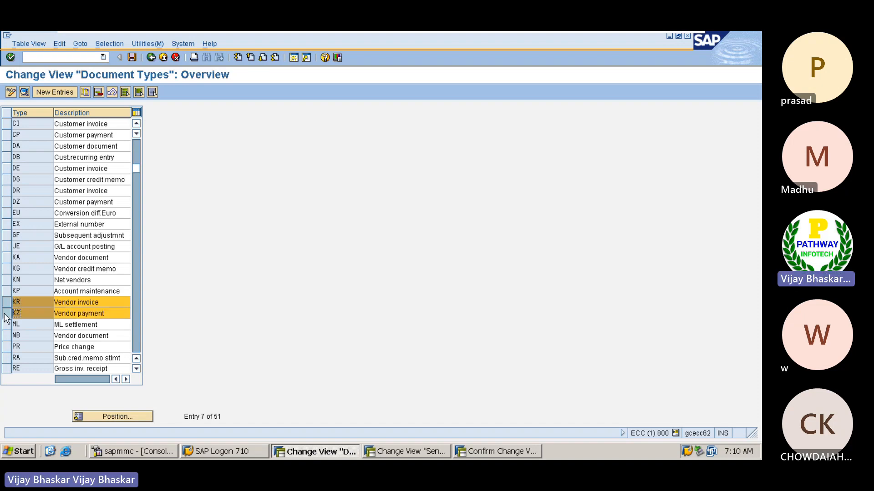
left_click(7, 257)
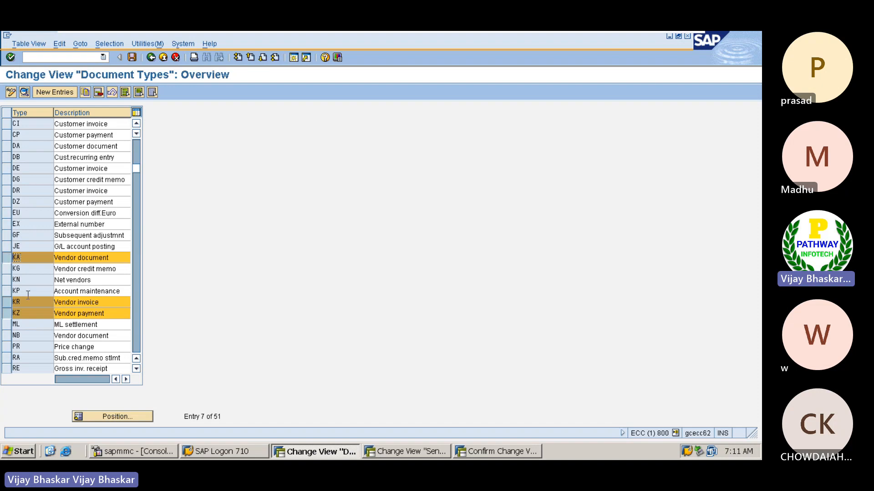
left_click(6, 303)
left_click(6, 313)
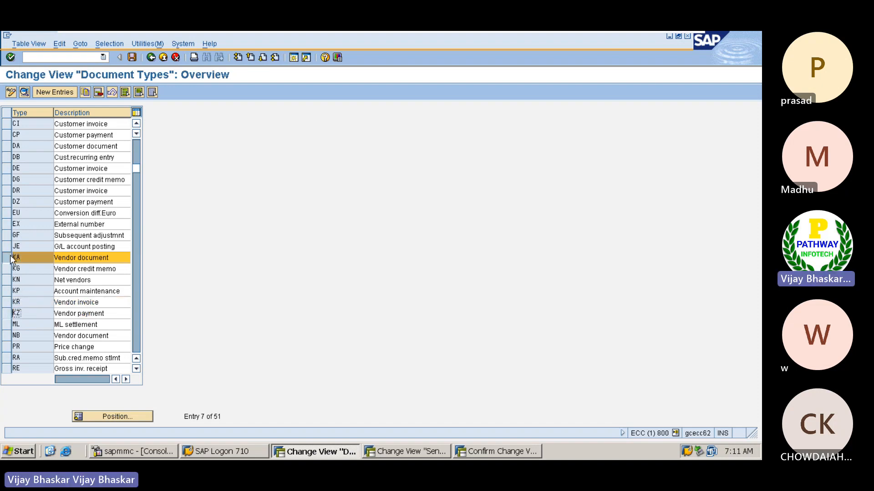
left_click(10, 258)
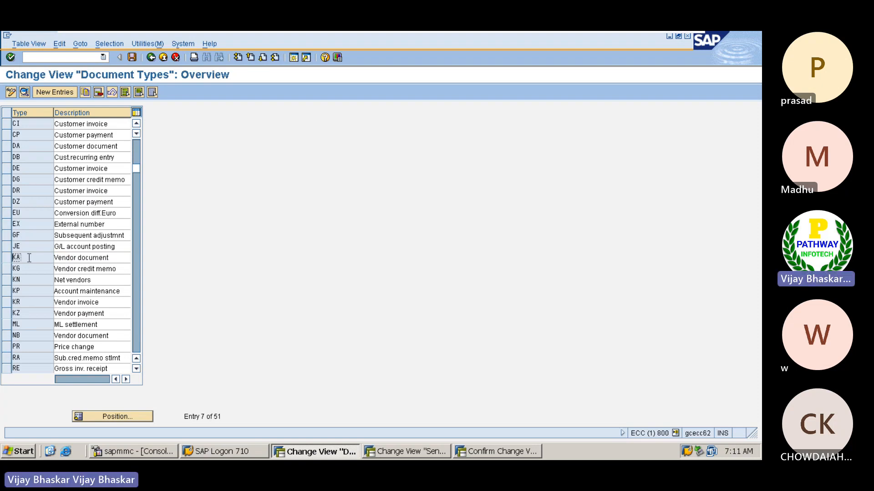
double_click(31, 258)
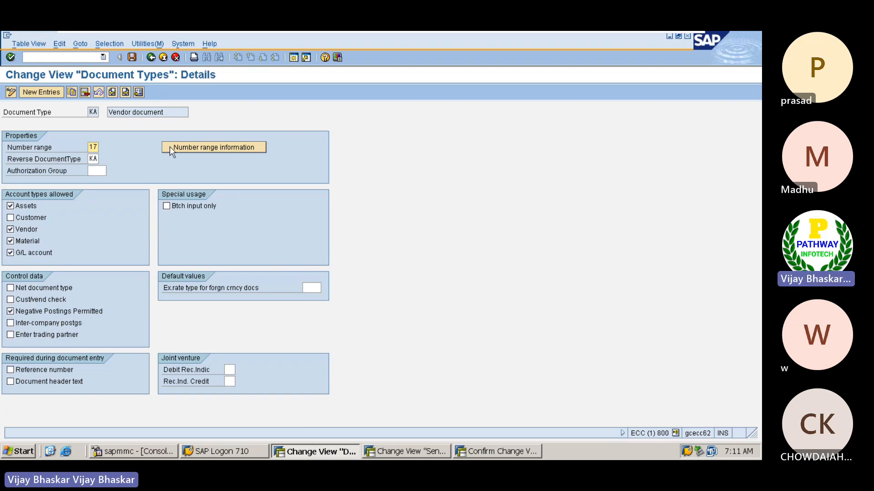
left_click(211, 149)
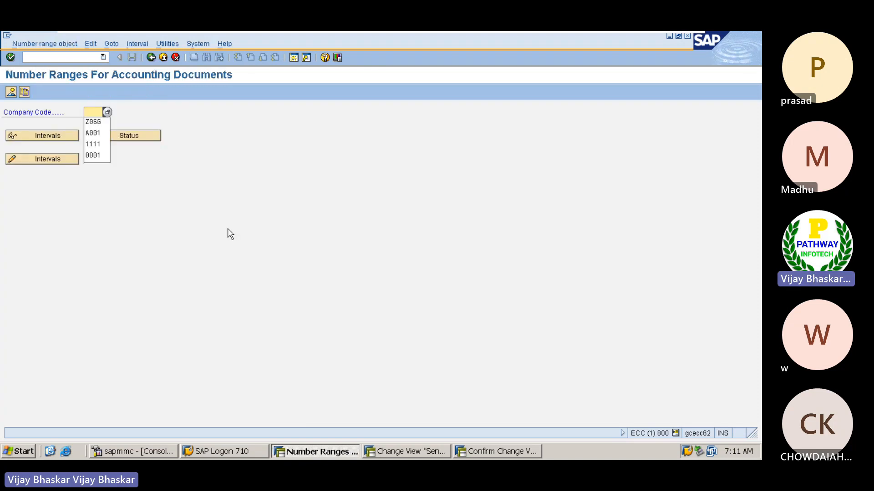
key("Down")
key("Return")
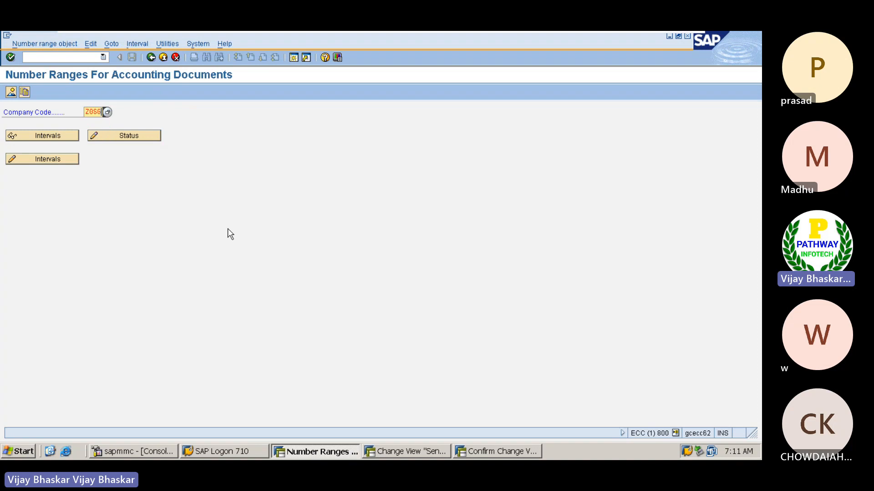
left_click(45, 136)
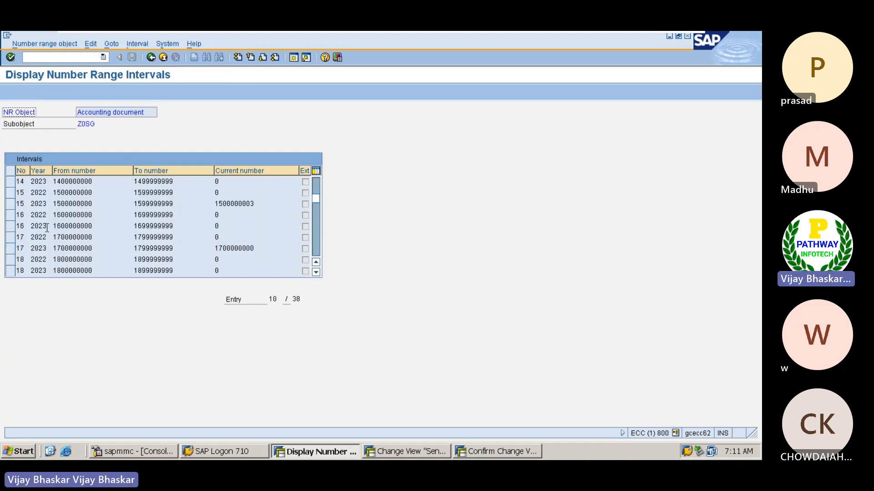
left_click(10, 240)
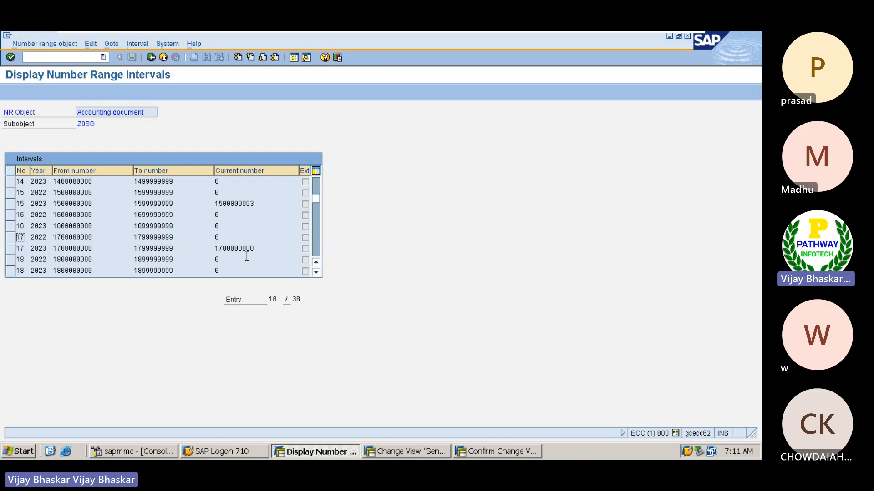
left_click(261, 248)
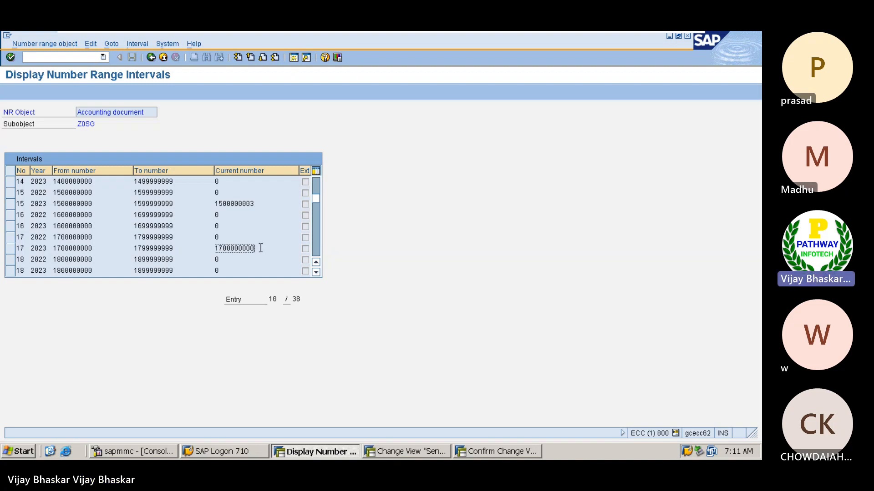
left_click_drag(91, 248, 50, 247)
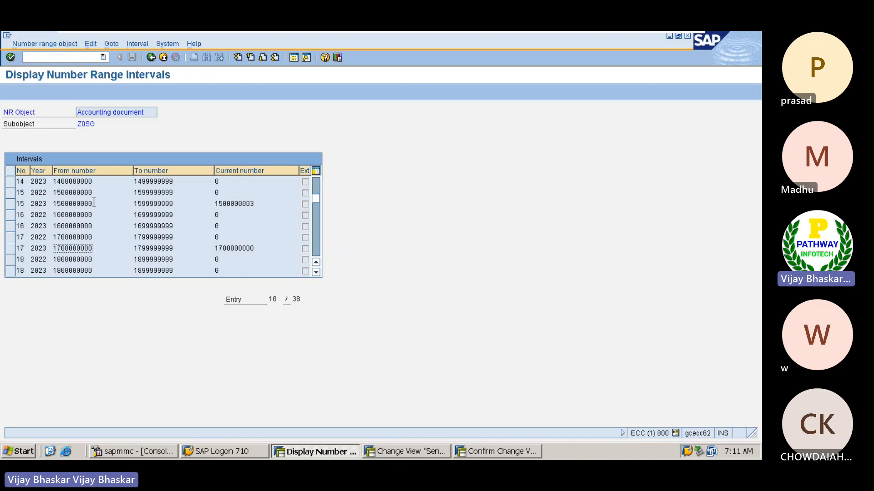
Scroll through the interval list, then go back to the KA document type details
scroll(80, 238, "down", 2)
scroll(80, 235, "down", 4)
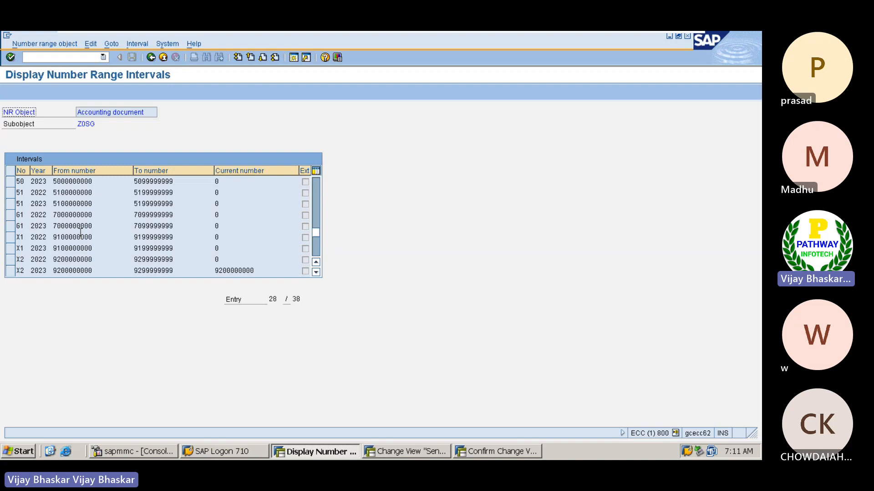
scroll(80, 235, "down", 1)
scroll(80, 233, "down", 1)
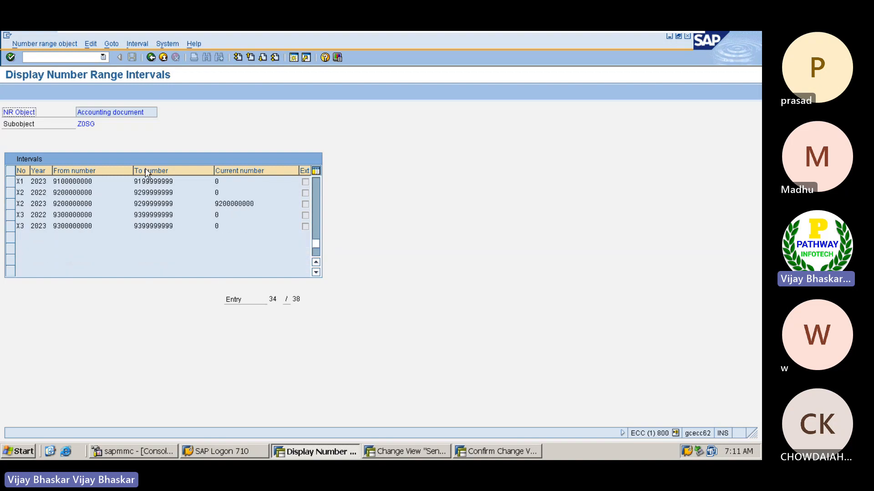
left_click(151, 57)
left_click(151, 57)
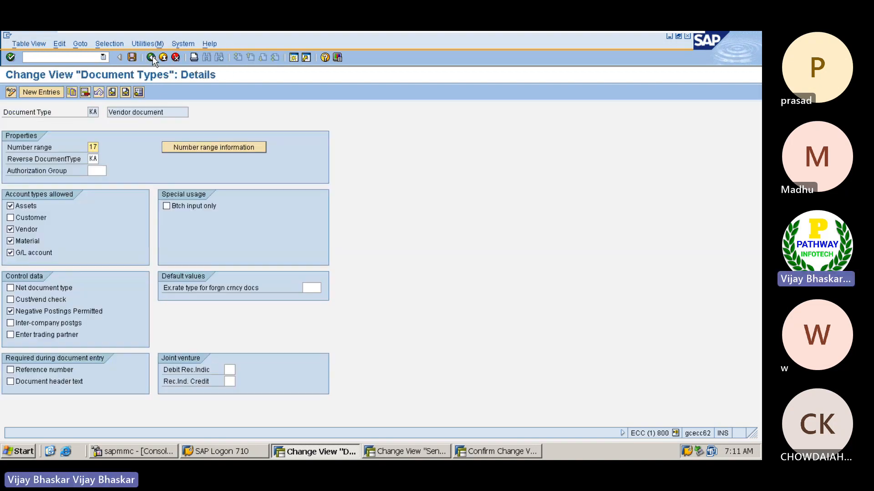
In Excel, list 'KR - Vendor invoice', 'KZ - Vendor payment' and a KA transfer/reversal line under the heading
mouse_move(538, 32)
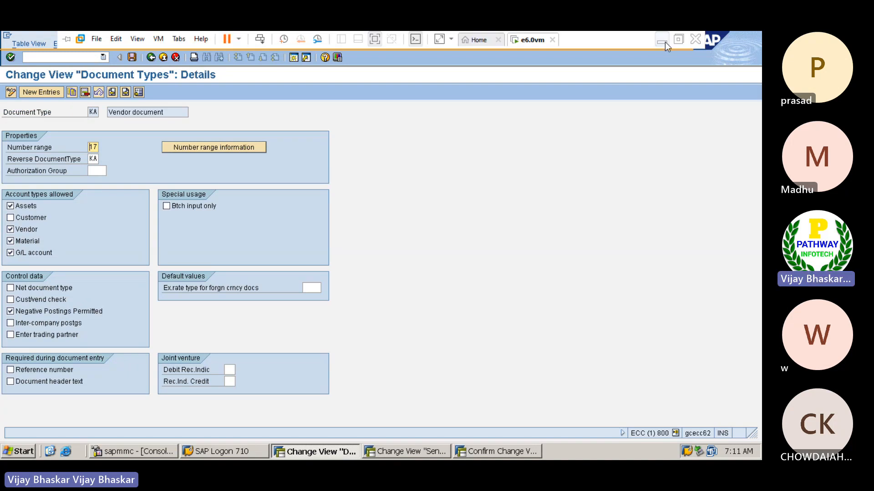
left_click(665, 42)
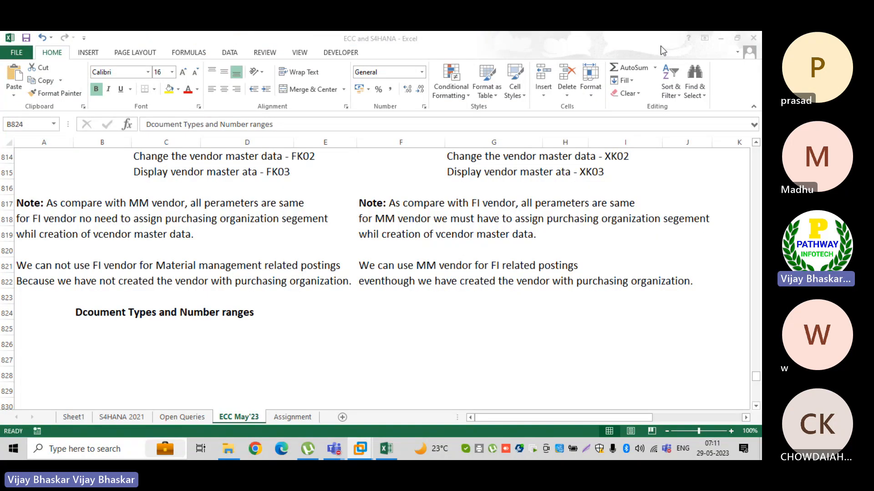
key("Return")
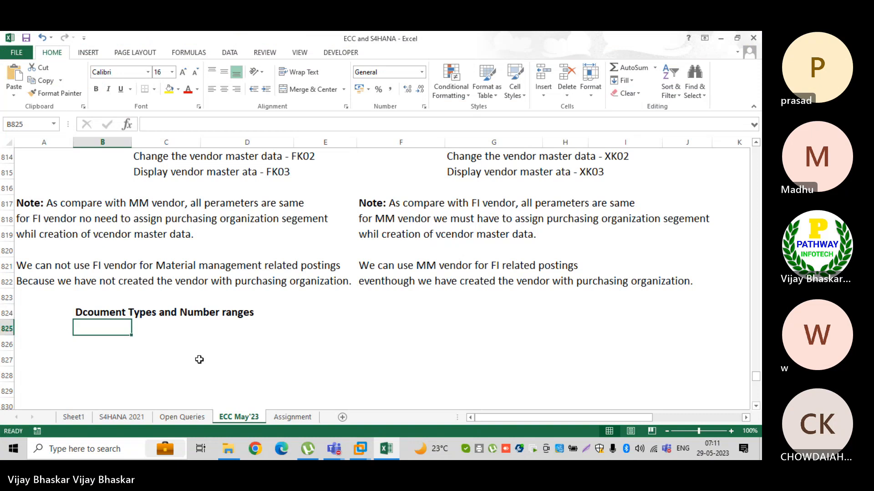
type("KR")
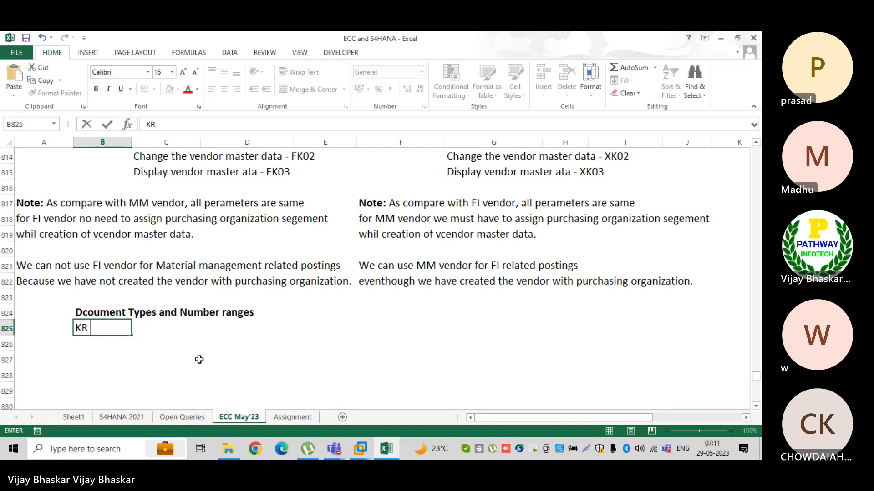
type(" - Vendor uinvoic")
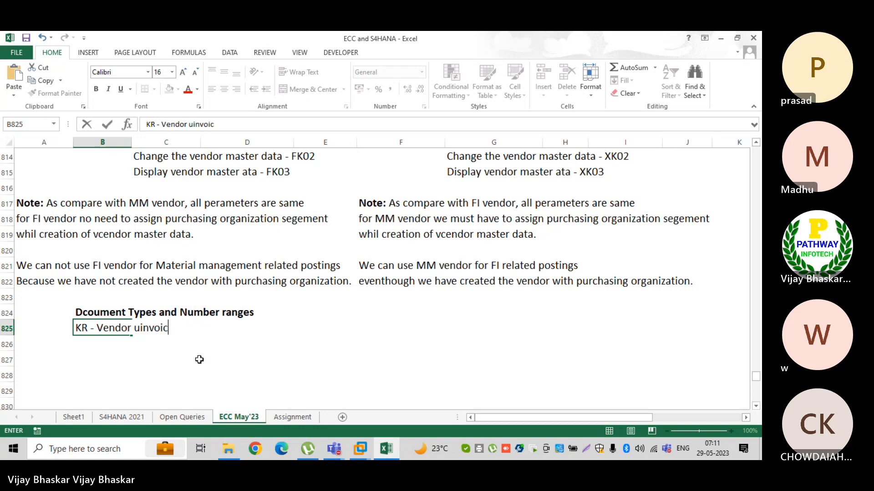
key("BackSpace")
key("BackSpace")
key("BackSpace")
key("BackSpace")
key("BackSpace")
key("BackSpace")
key("BackSpace")
type("invoice")
key("Return")
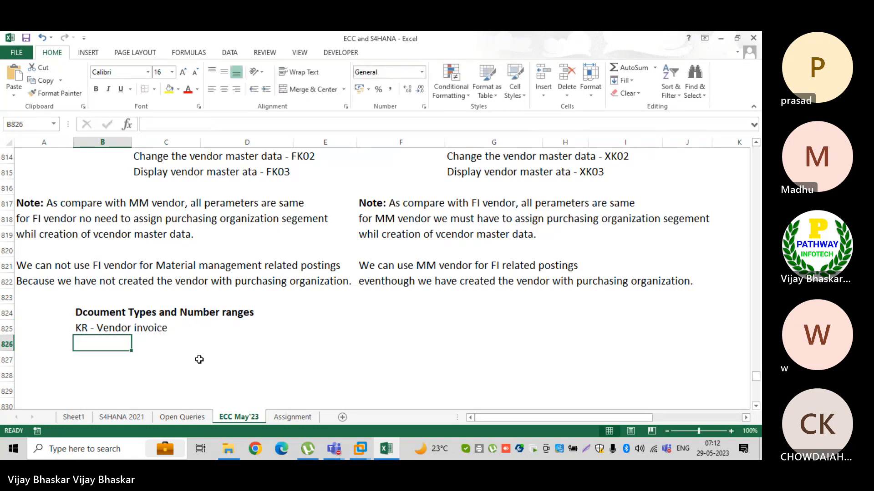
type("KZ - Vendor")
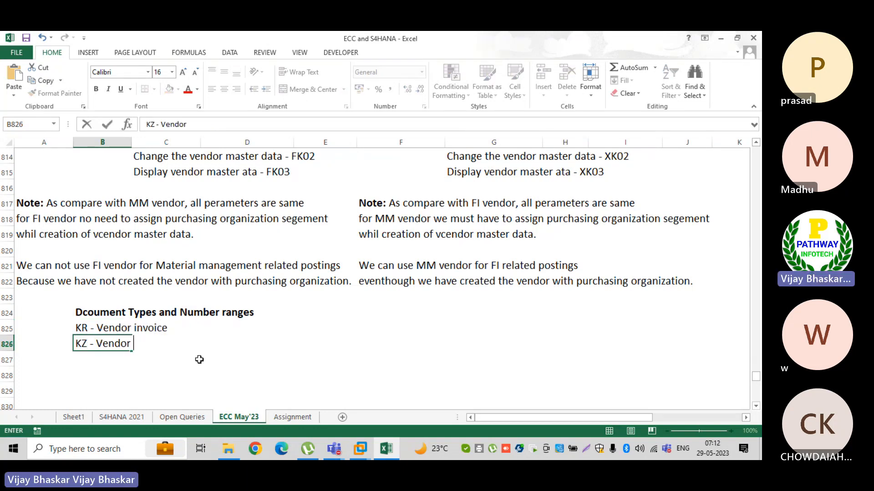
type(" payment")
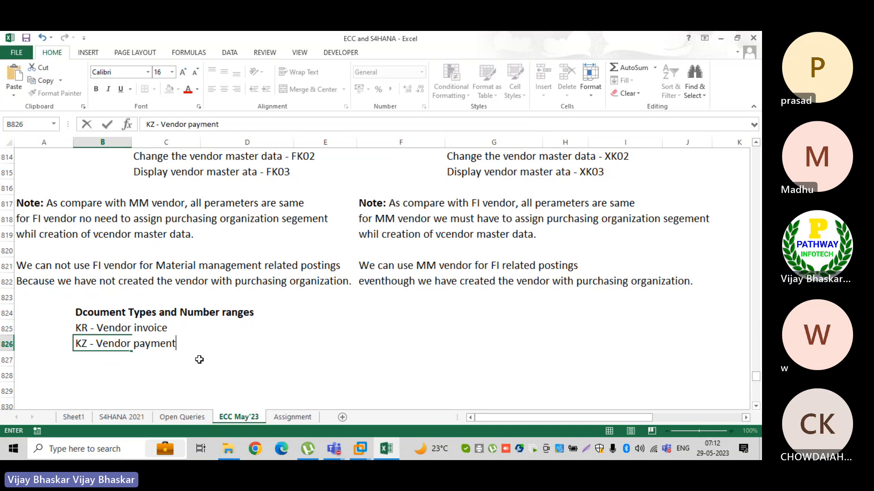
key("Return")
type("KA")
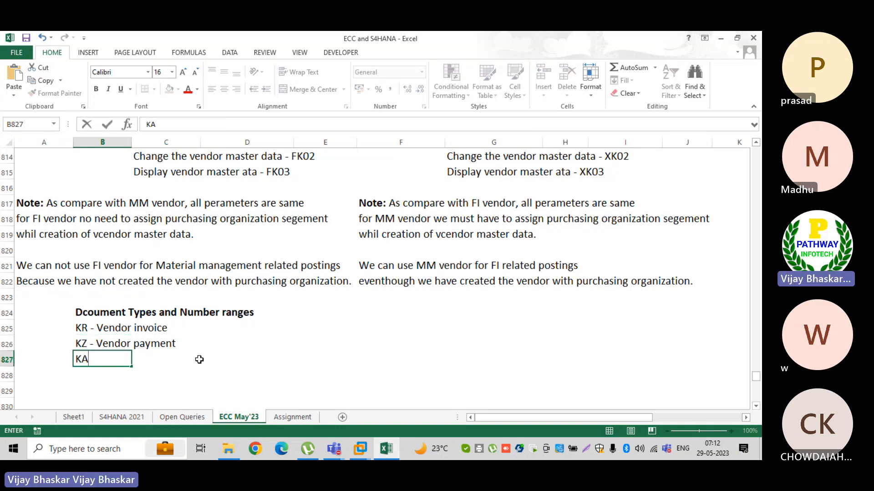
type("- Vendor do")
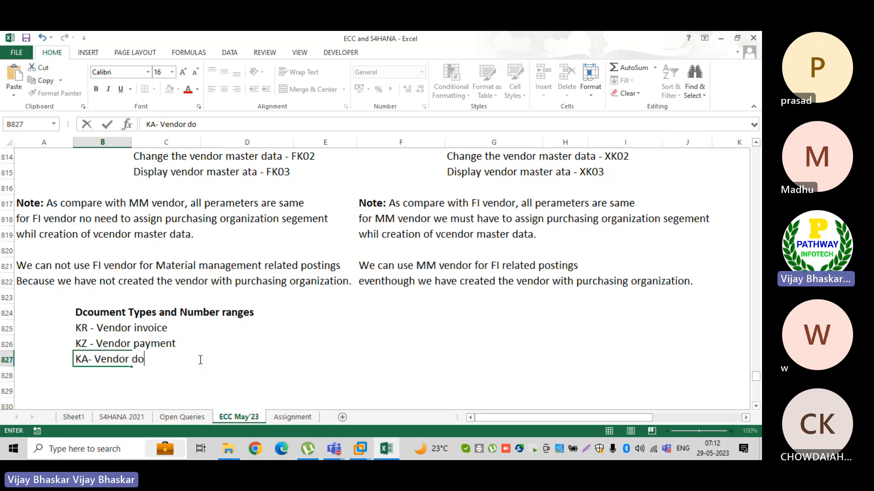
type("cument for transfer/")
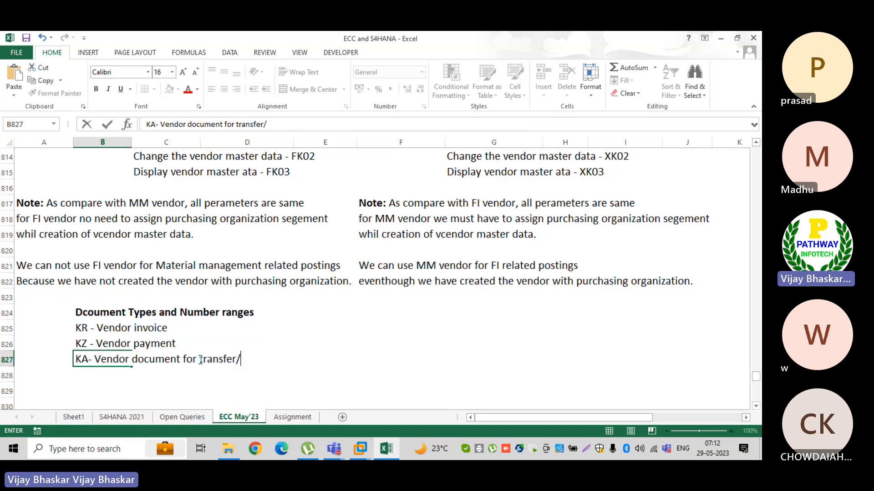
type("reversal")
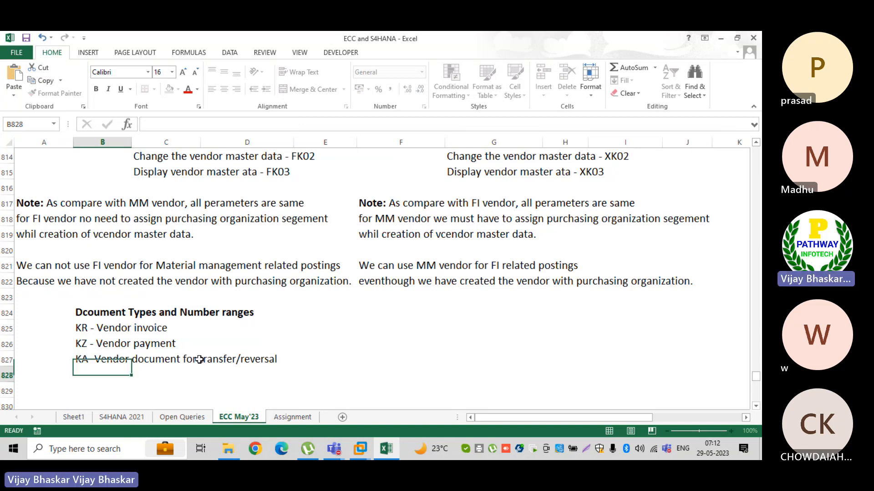
key("Return")
Replace the KA line with 'KA - Vendor document/Reversal'
scroll(212, 383, "down", 1)
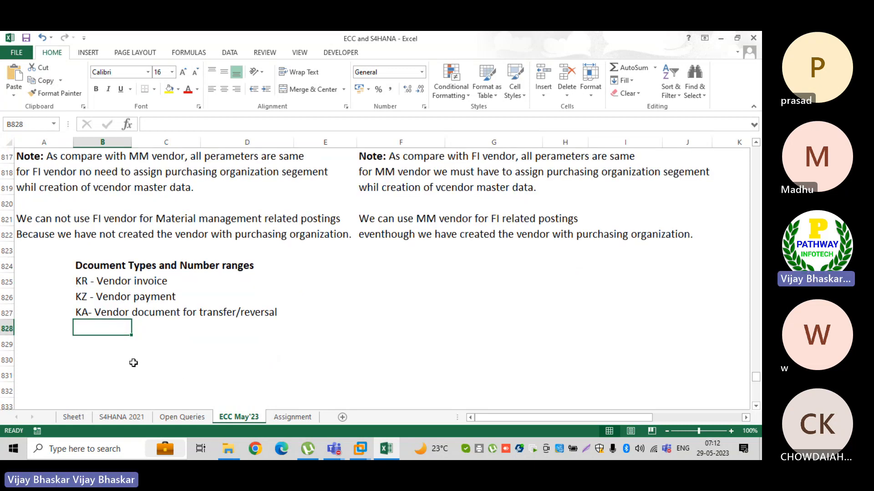
left_click(76, 348)
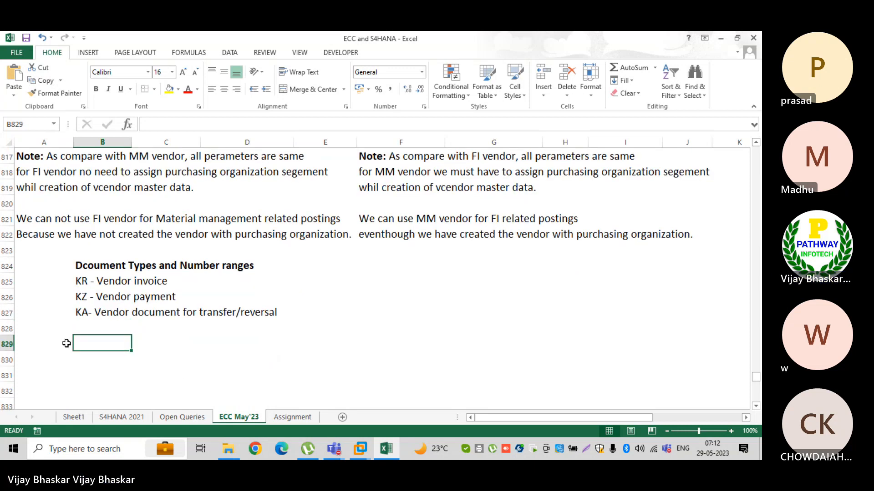
left_click(72, 268)
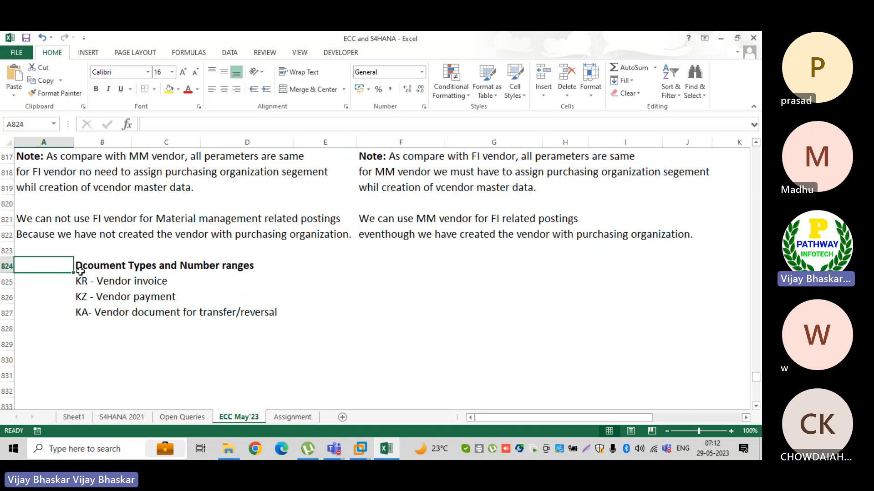
left_click(80, 266)
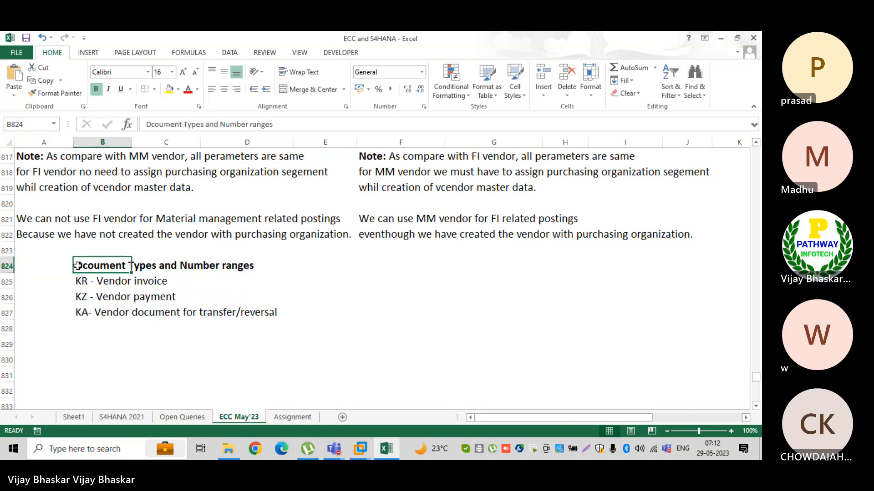
key("ctrl+z")
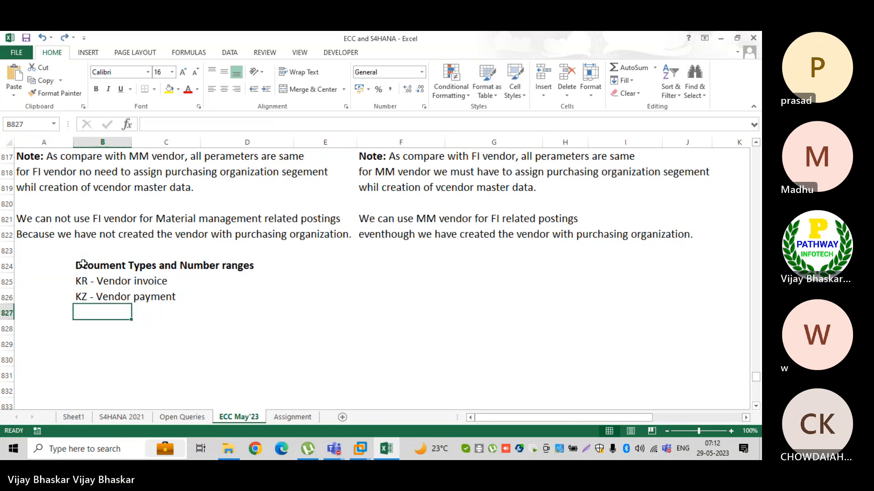
key("ctrl+c")
key("Escape")
type("KA")
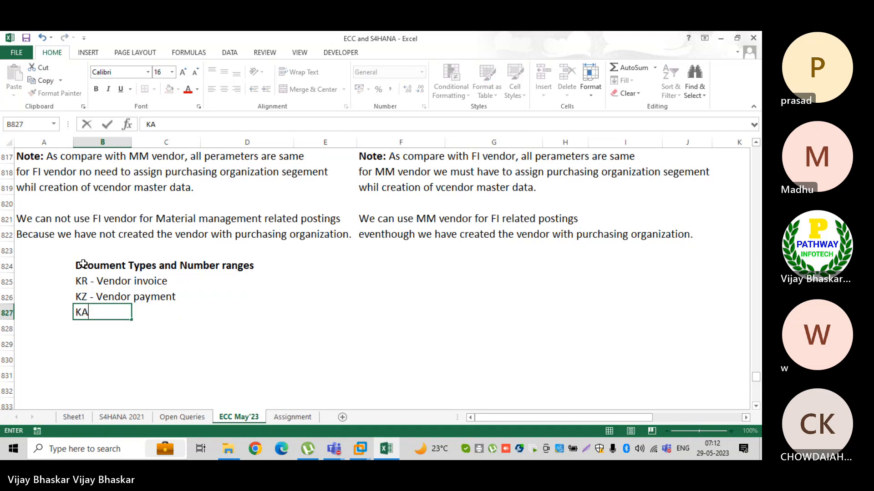
type(" - Vendor document")
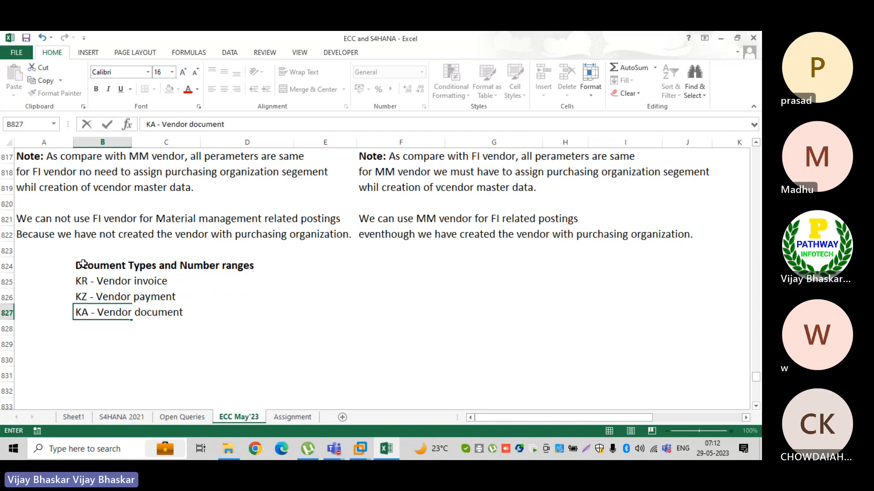
type("/Reversal")
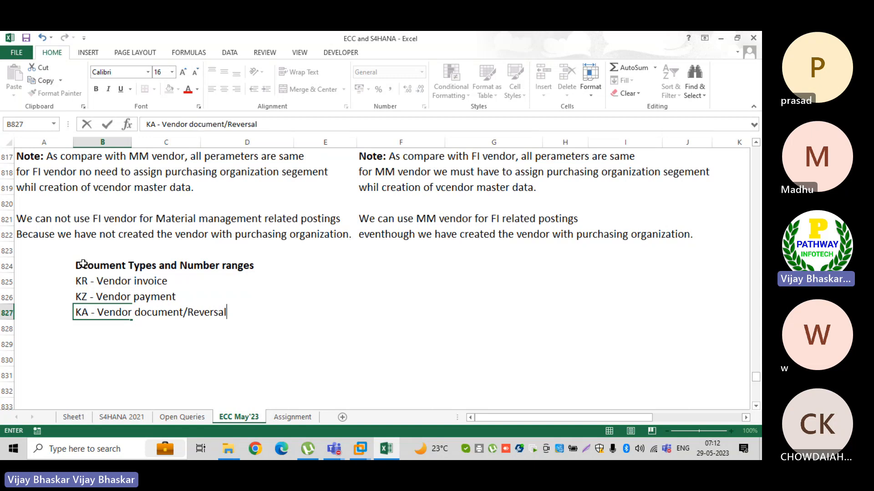
key("Return")
Move the 'Dcoument Types and Number ranges' heading into column A and prefix it with '7. '
left_click(82, 263)
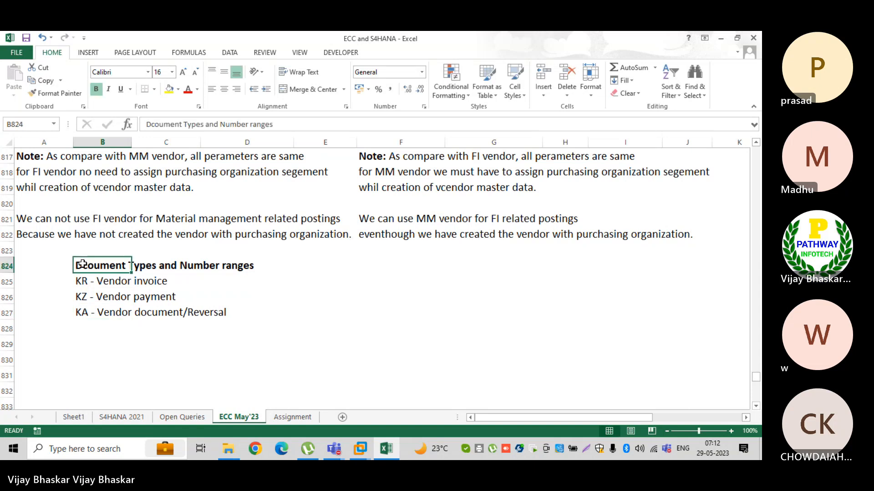
key("ctrl+x")
key("Left")
key("ctrl+v")
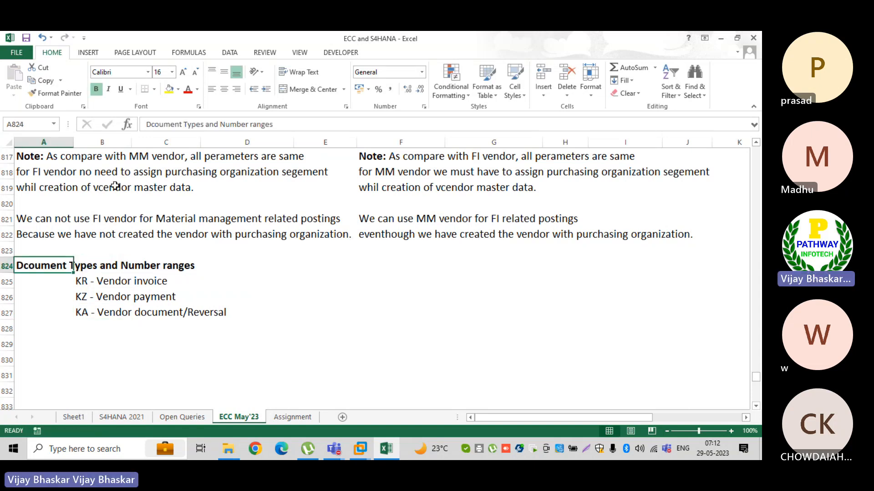
left_click(146, 124)
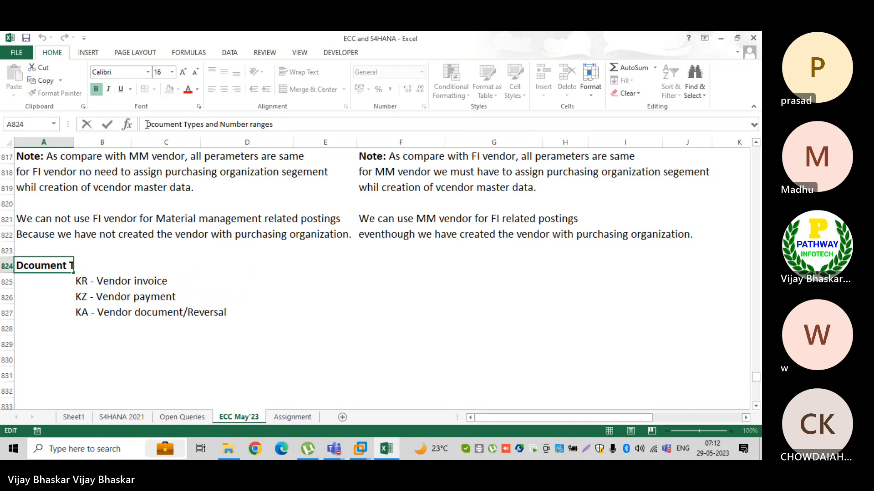
type("7.")
key("Return")
key("Down")
key("Down")
key("Down")
key("Down")
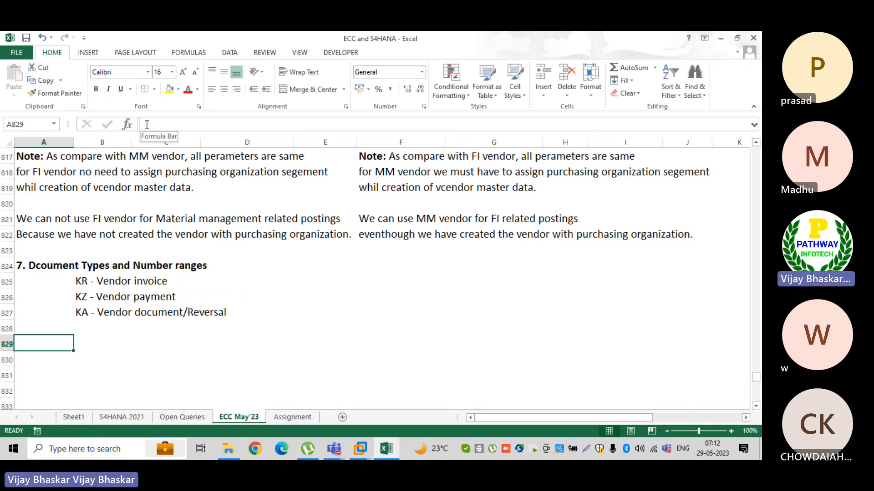
Add the heading '8. Posting keys:' below the document types list
type("8.")
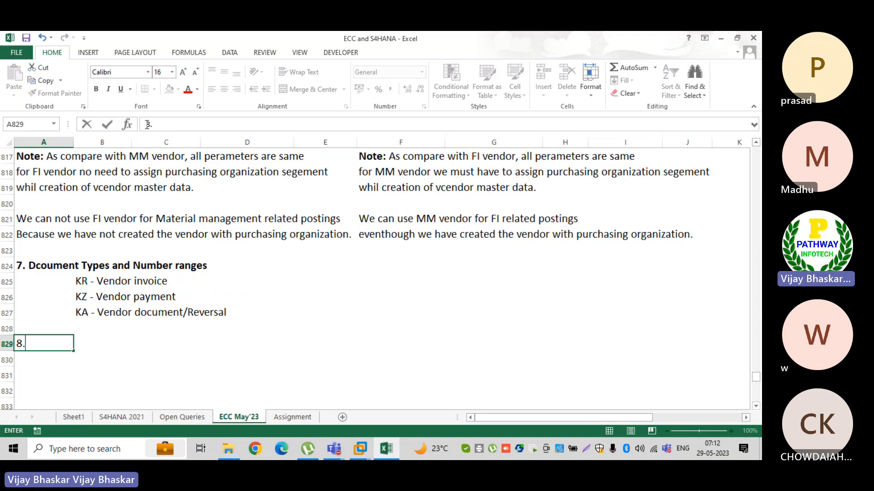
type(" Posting keys:")
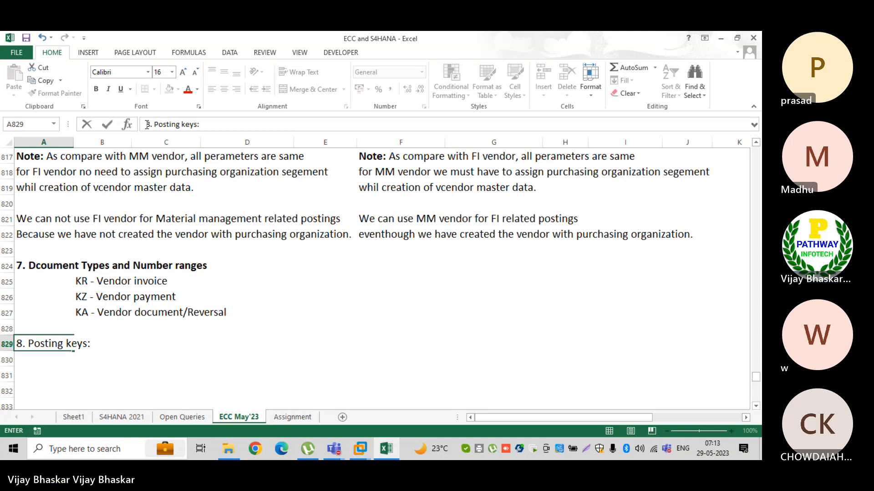
key("Return")
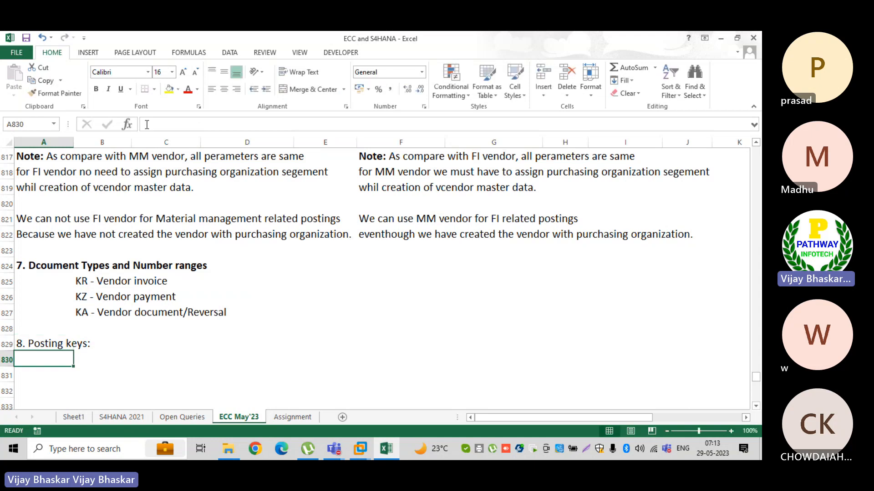
scroll(124, 357, "down", 3)
left_click(84, 229)
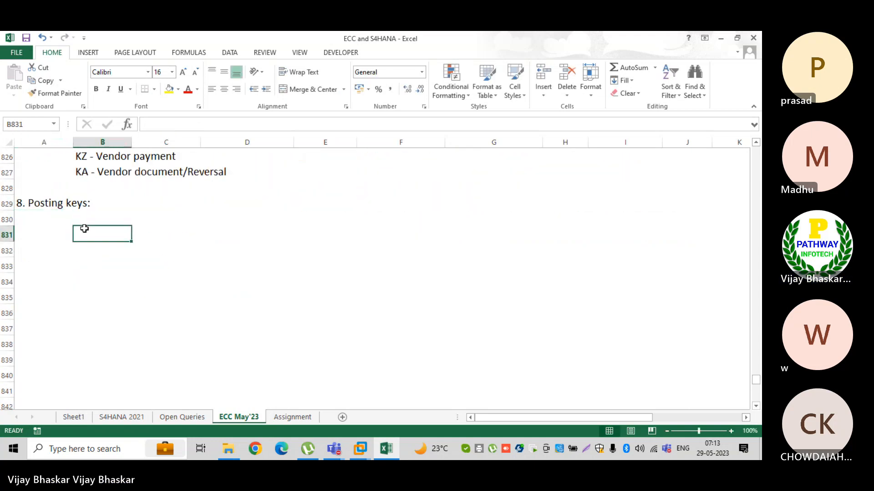
key("Up")
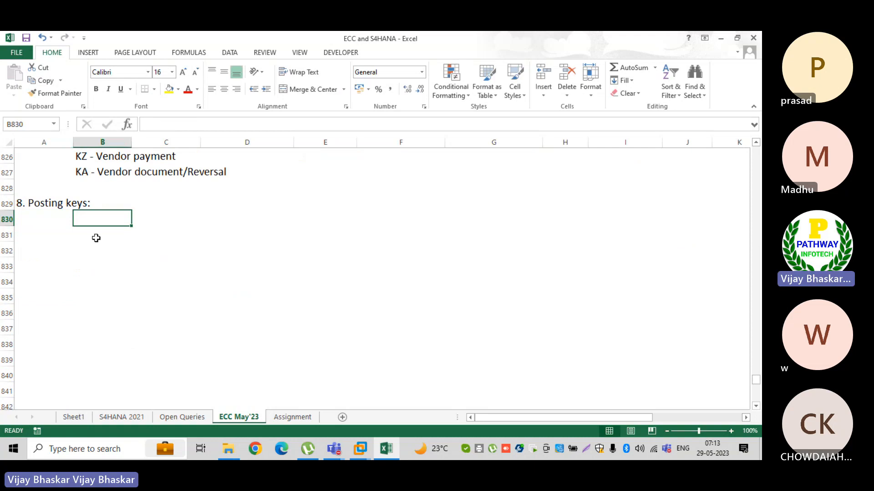
Enter '31 - Vendor Credit' and '25 - Vendor Debit' in B830 and B831 under it
type("31 ")
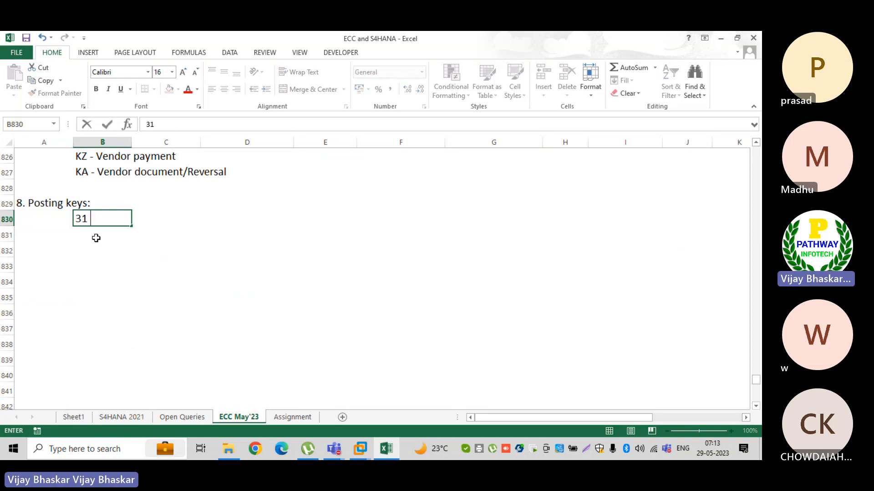
type("- Cebndor")
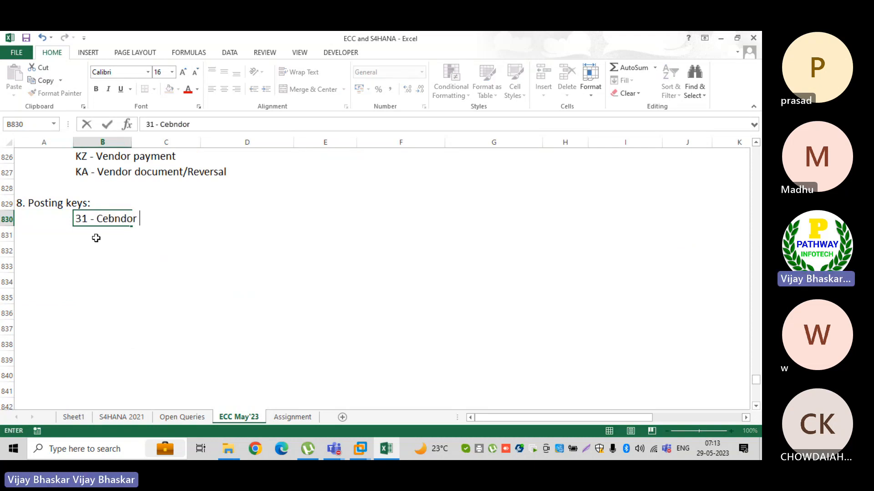
key("BackSpace")
key("BackSpace")
key("BackSpace")
key("BackSpace")
key("BackSpace")
key("BackSpace")
key("BackSpace")
key("BackSpace")
type("Vend")
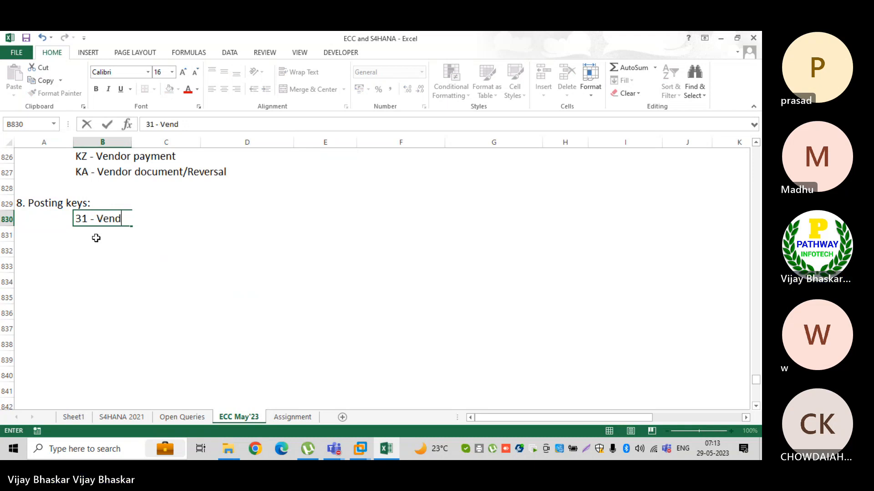
type("or Credit")
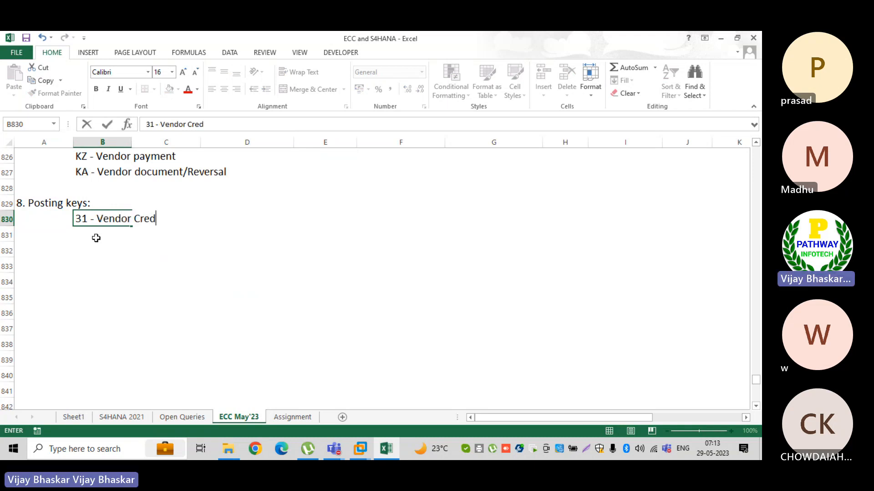
key("ctrl+Return")
double_click(96, 238)
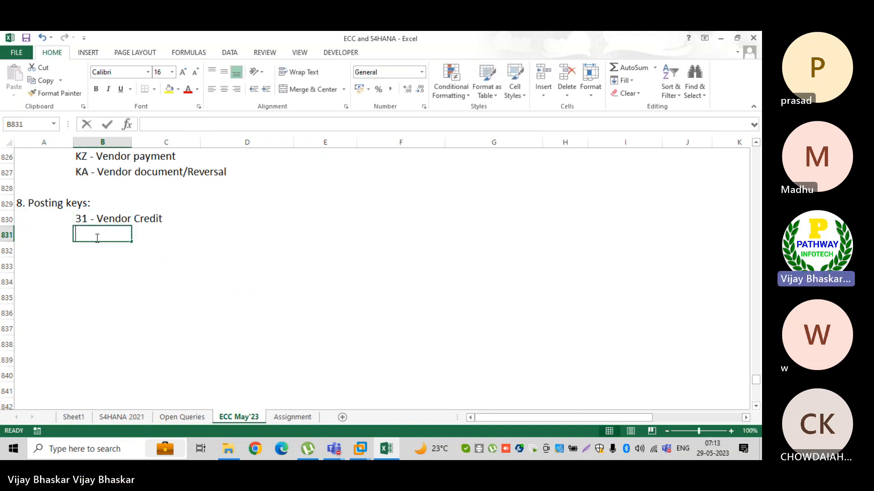
type("25 - Vendor D")
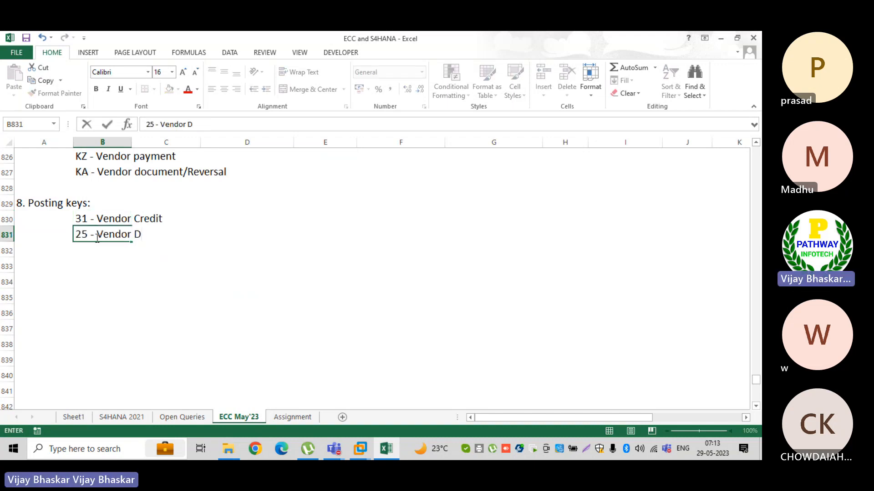
type("ebit")
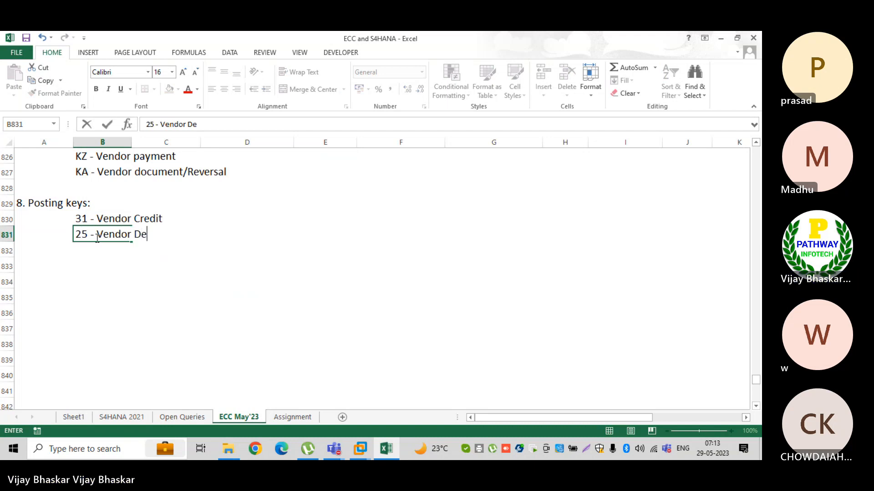
key("Return")
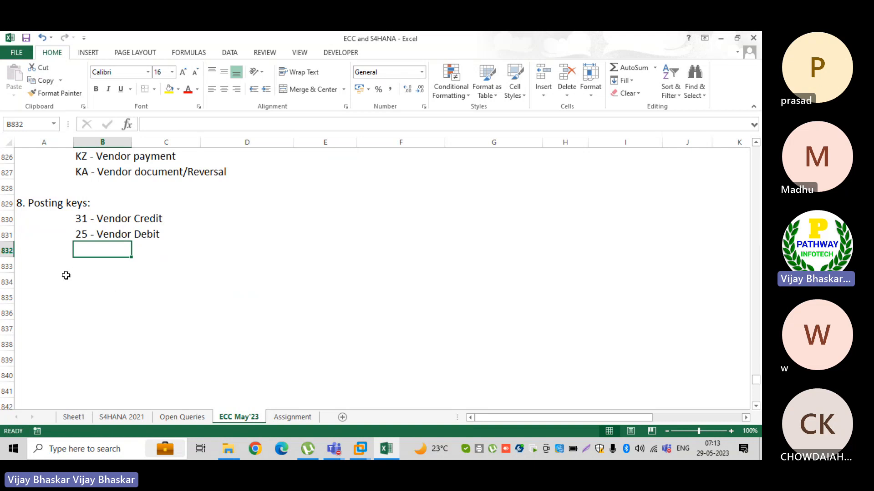
left_click(49, 282)
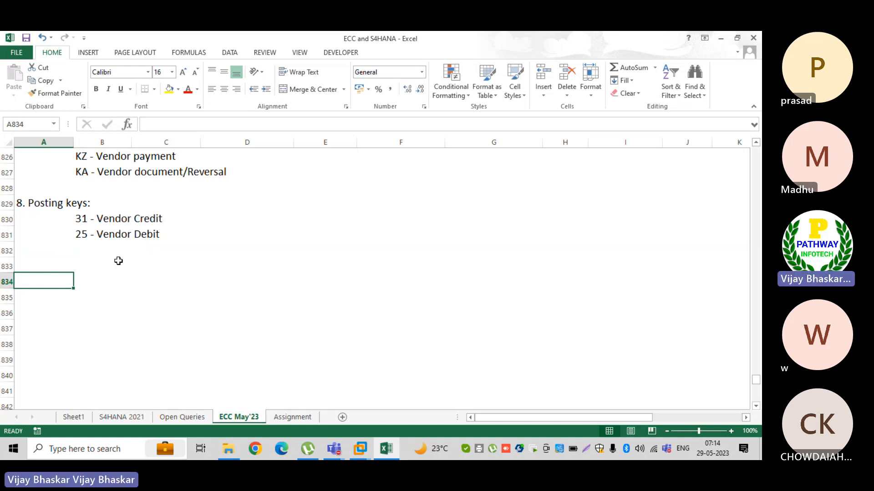
left_click(92, 269)
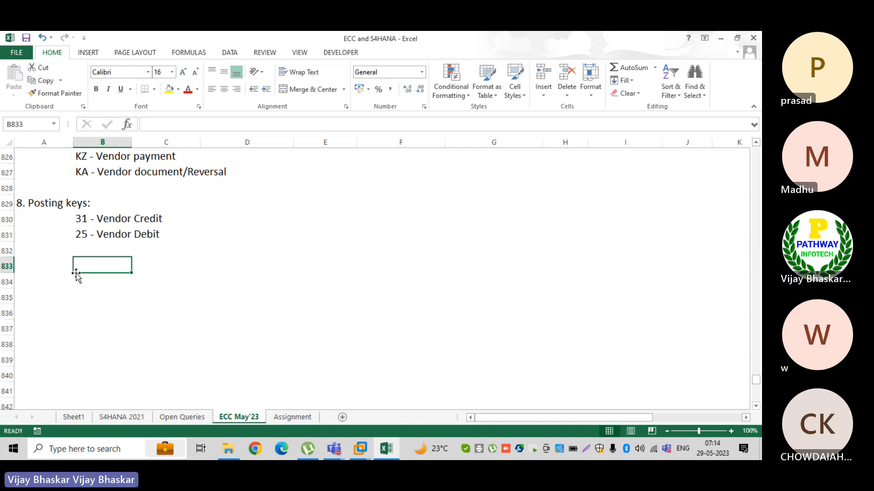
Type 'House Bank' in B834, make it bold, and move to B835
key("Return")
type("House Ban k")
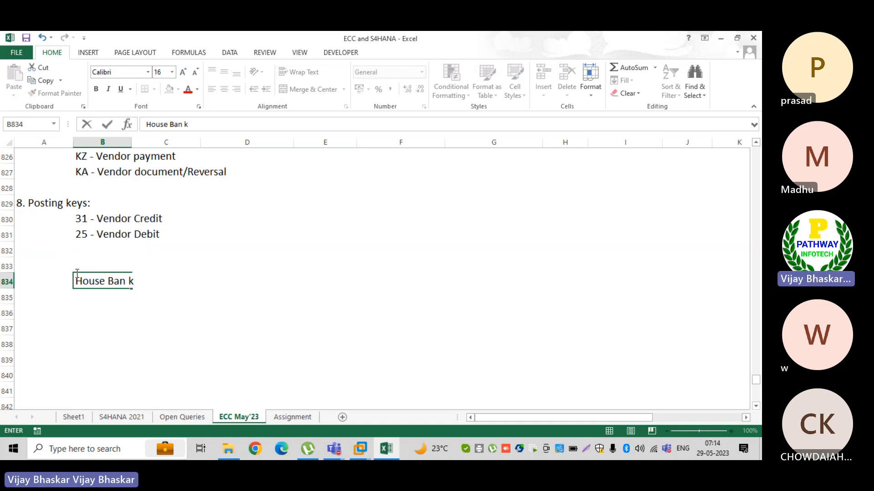
key("BackSpace")
key("BackSpace")
type("k")
key("Return")
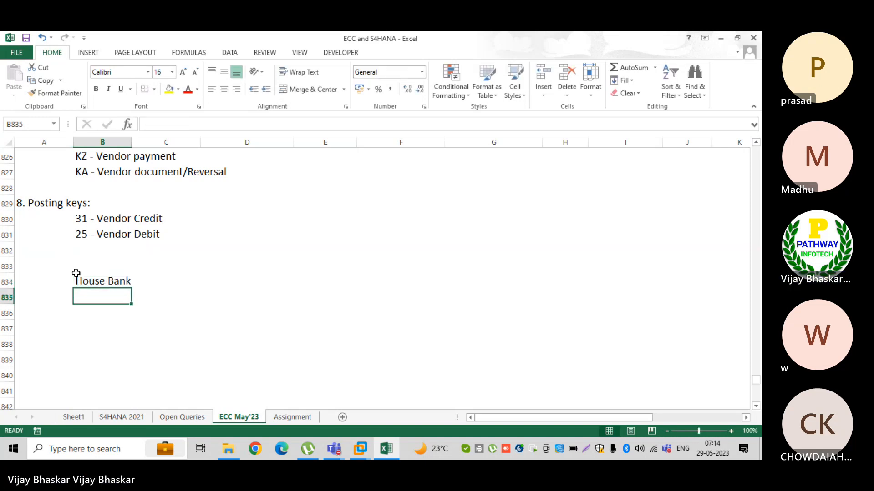
key("Up")
key("ctrl+b")
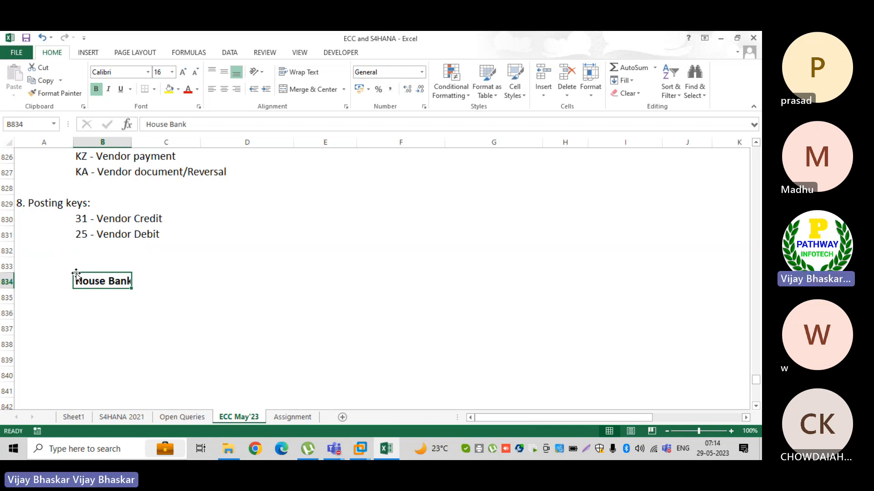
left_click(81, 303)
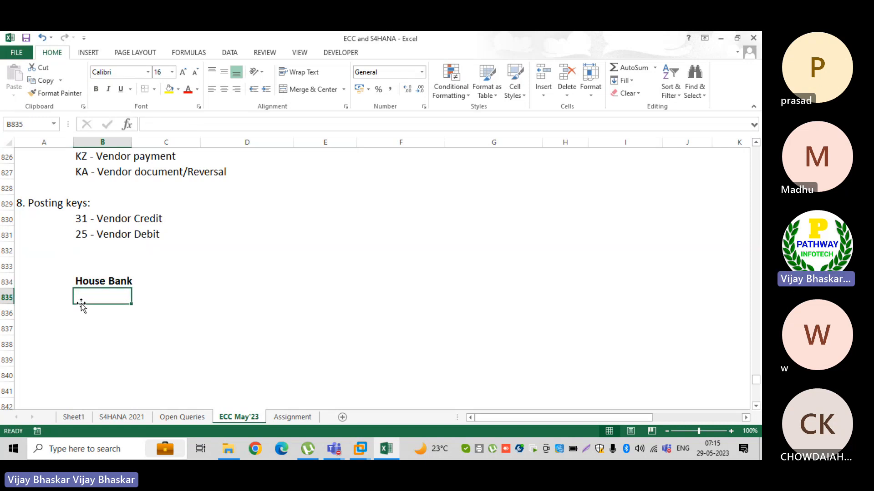
scroll(81, 304, "down", 2)
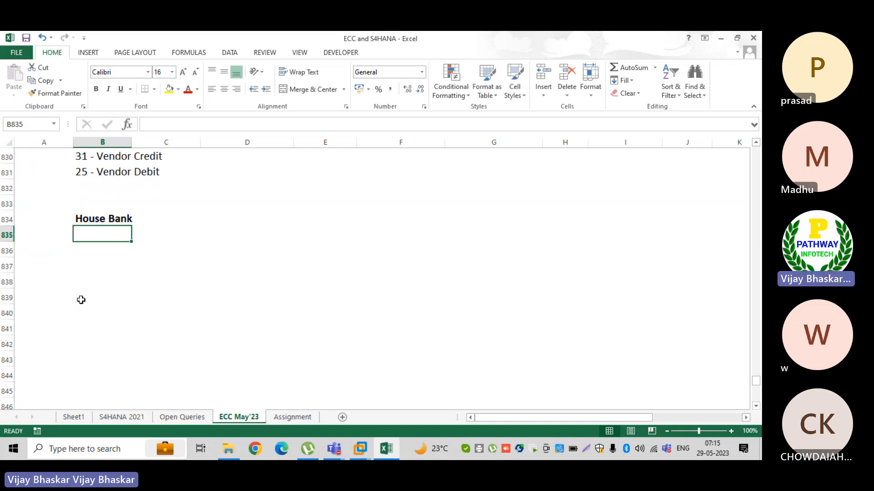
scroll(81, 299, "down", 1)
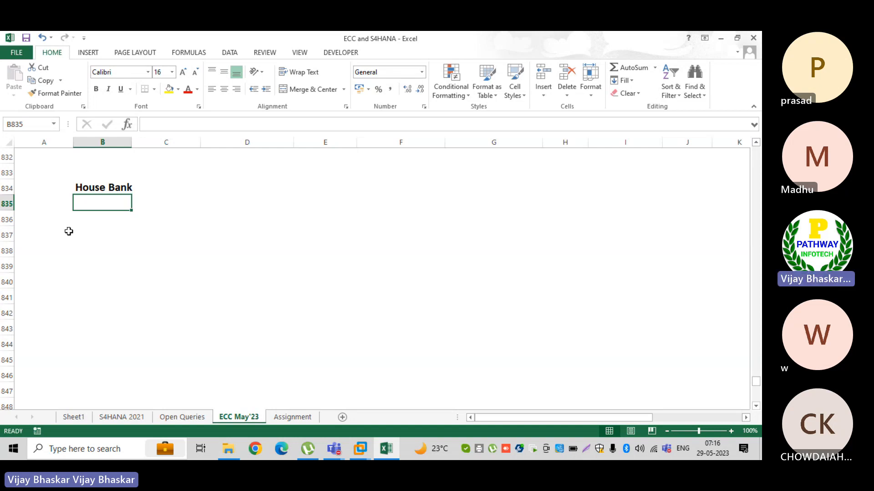
Enter '1. Need to create a bank key:' in B835
type("B")
key("BackSpace")
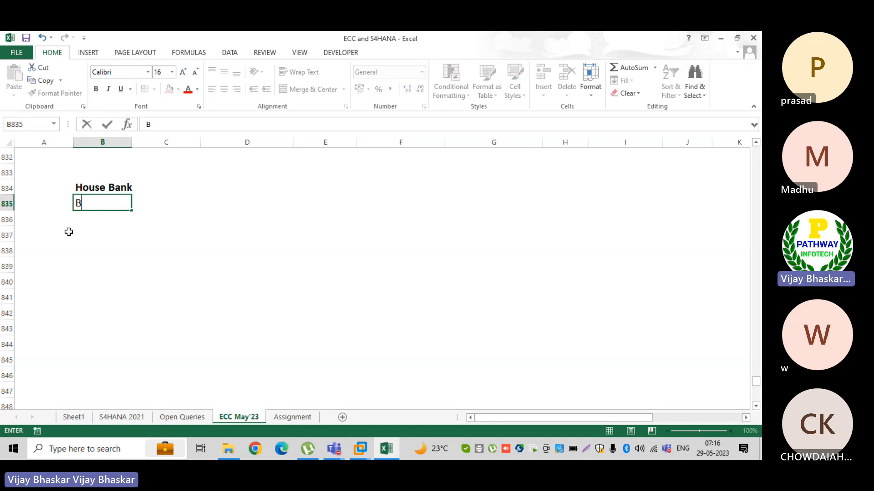
key("BackSpace")
type("1. Need t")
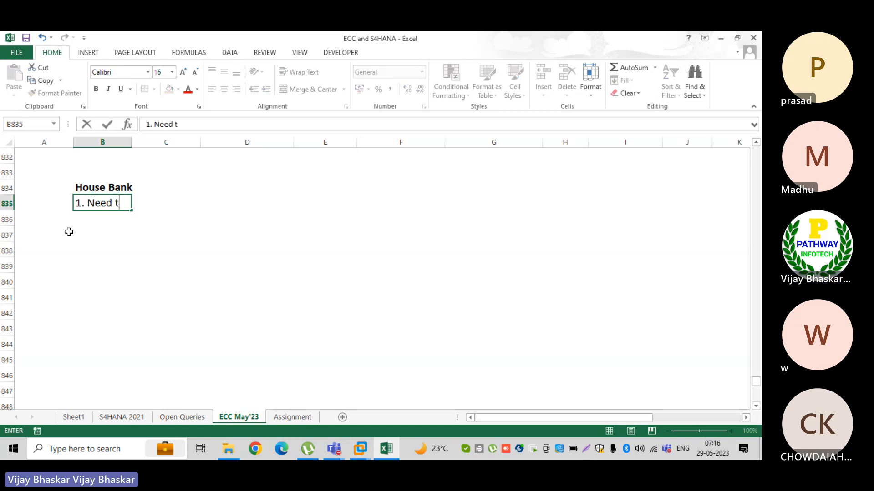
type("o create a ")
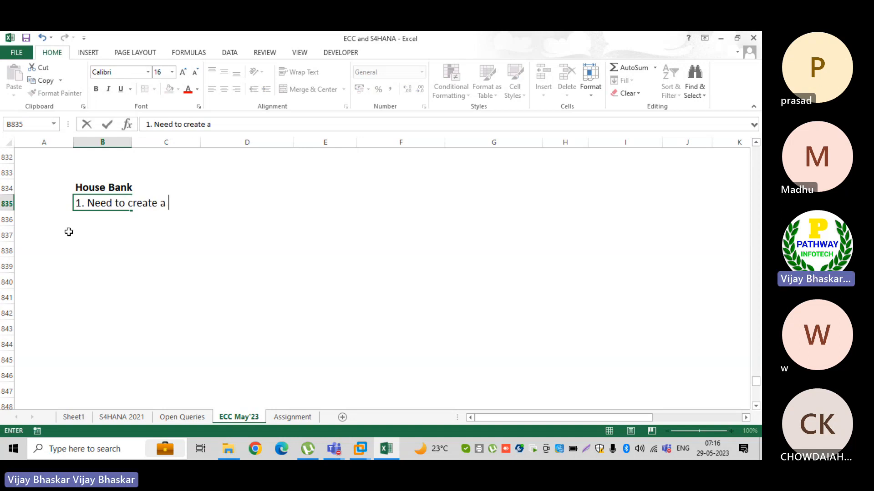
type("bank key")
key("Return")
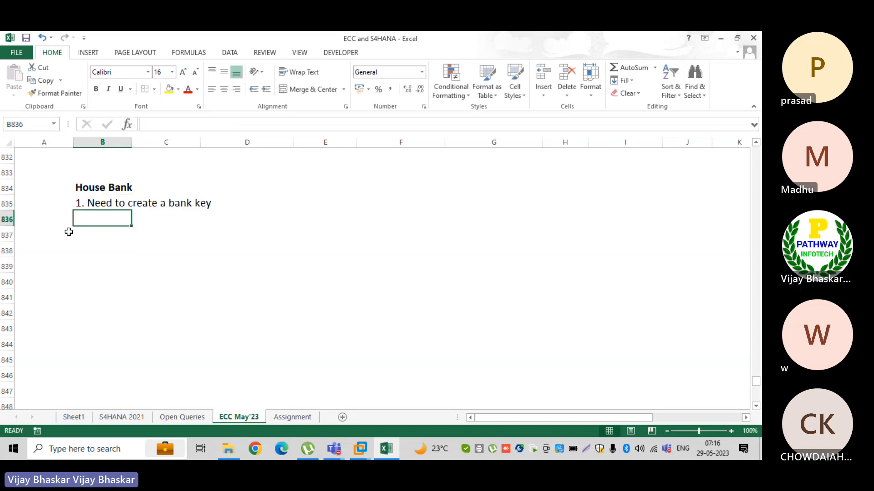
key("Up")
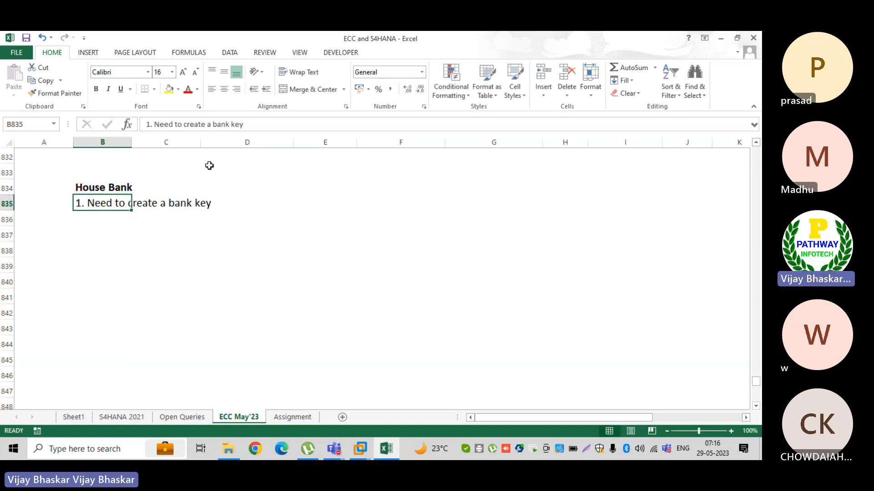
left_click(246, 124)
type(":")
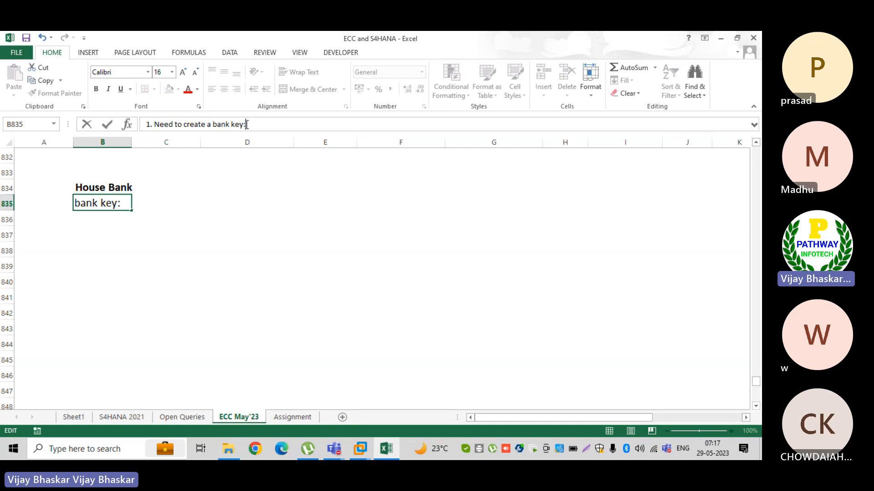
key("Return")
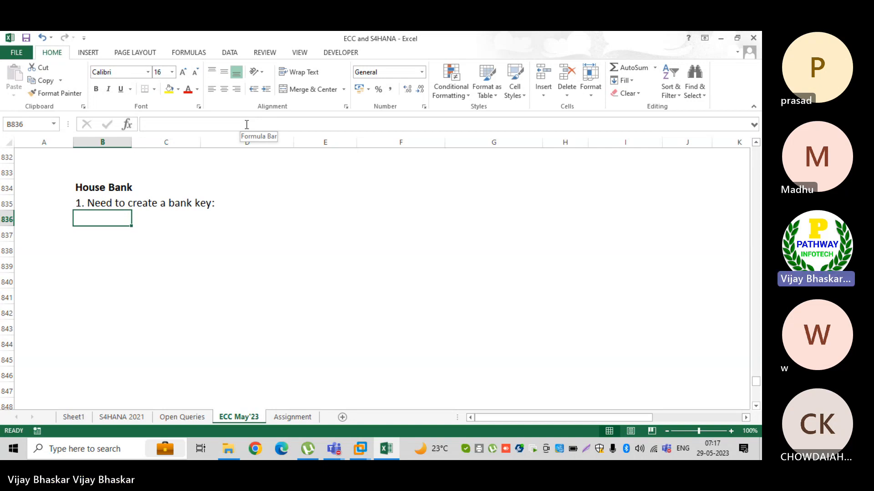
Shorten step 1 and add '2. Create house bank' and '3. Create bank account' below it
type("2.")
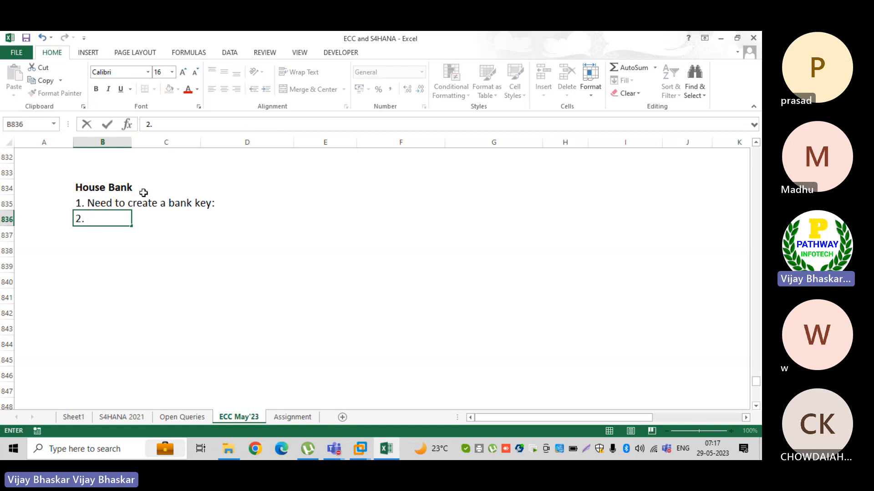
double_click(129, 205)
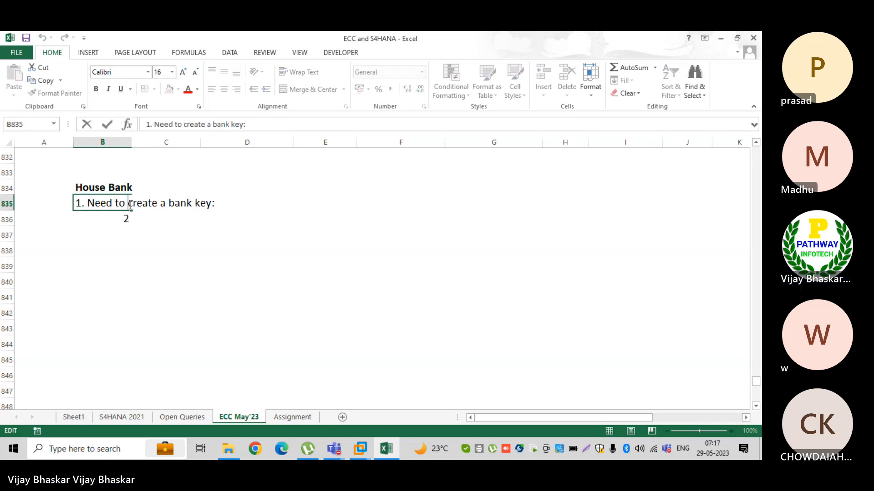
key("BackSpace")
key("BackSpace")
key("BackSpace")
key("BackSpace")
key("BackSpace")
key("BackSpace")
key("BackSpace")
key("BackSpace")
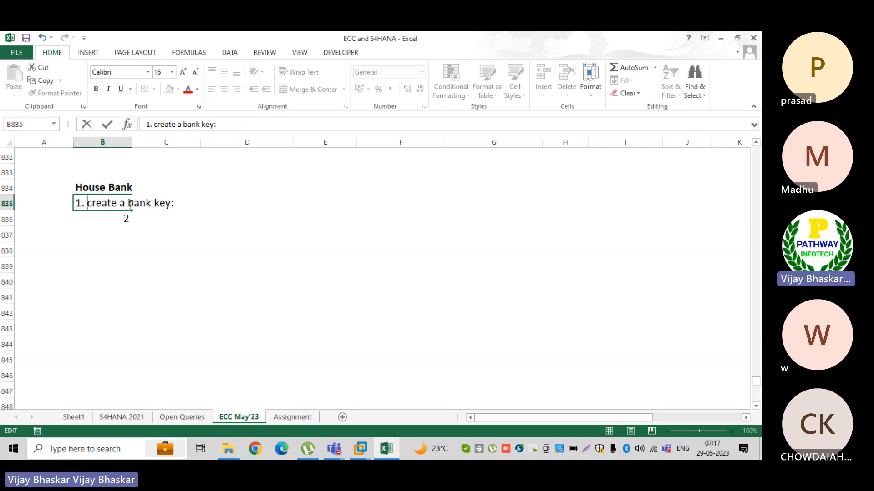
key("Return")
type("2.")
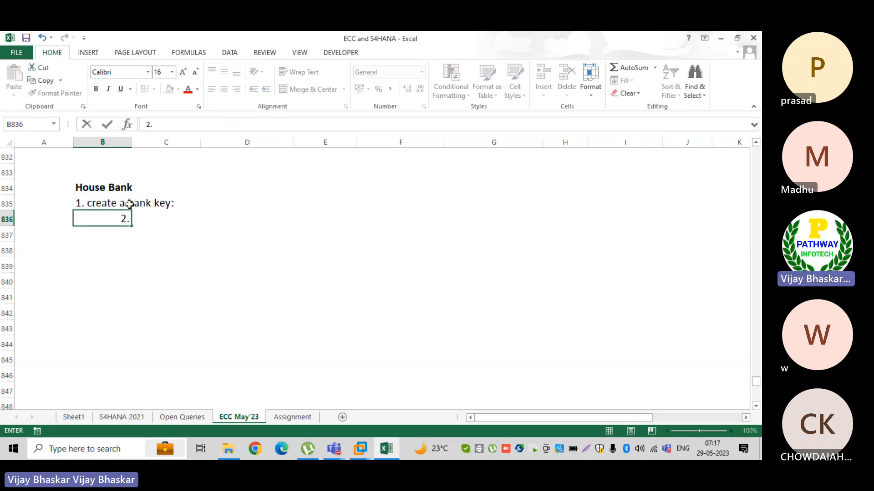
type(" Create house bank")
key("Return")
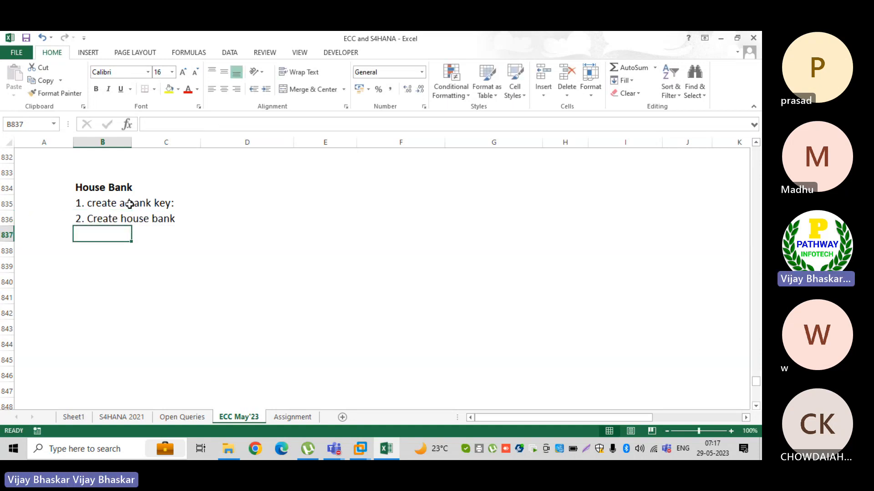
type("3. C")
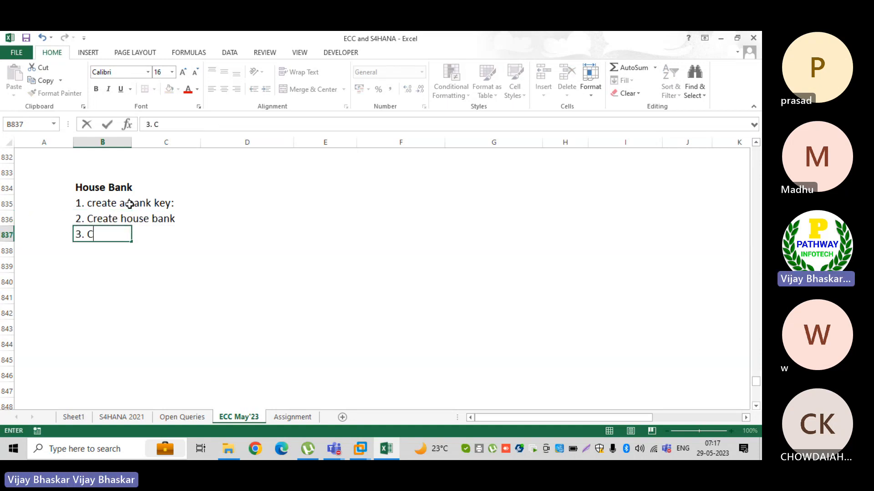
type("reate bank a")
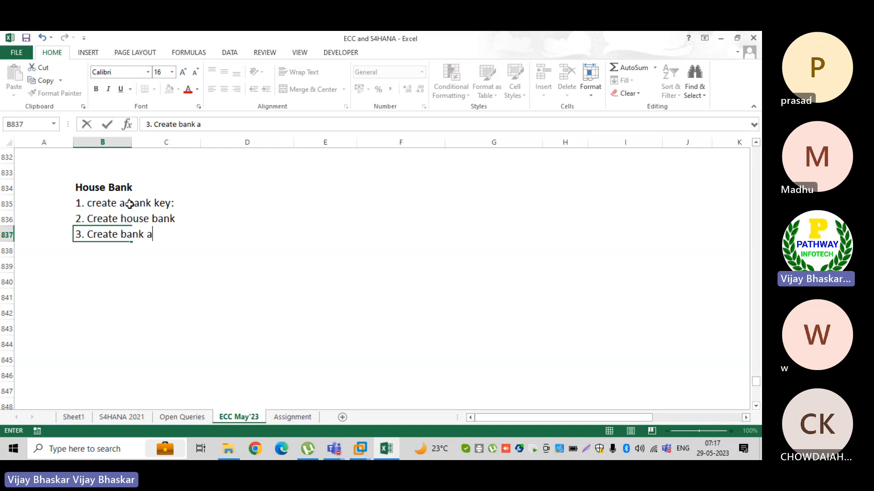
type("ccount")
key("Return")
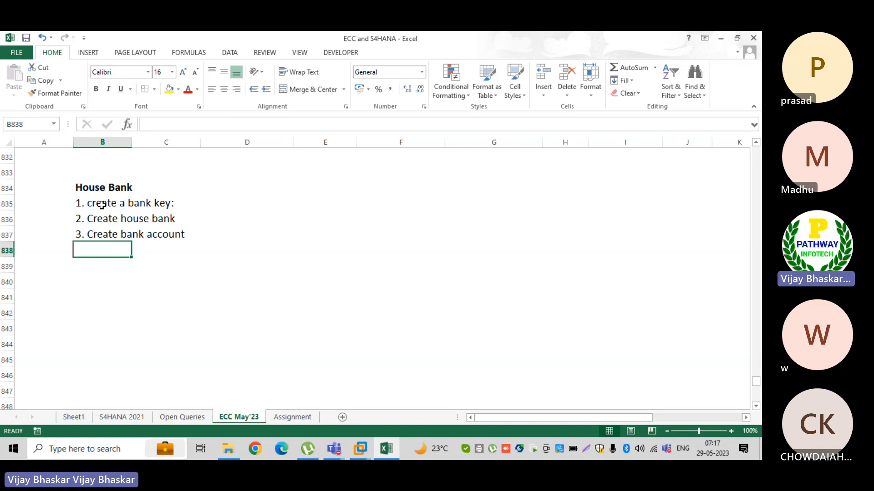
Put FI01 beside the bank key step and FI12 beside both house bank and bank account steps
left_click(93, 202)
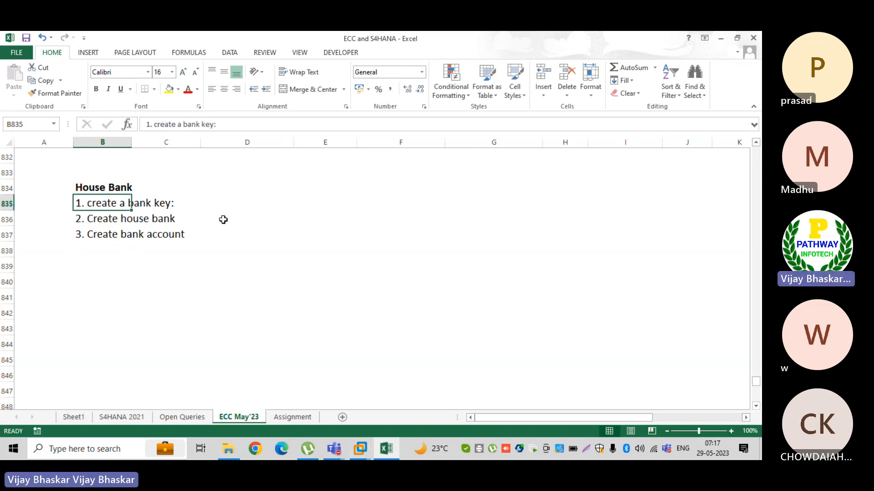
left_click(239, 200)
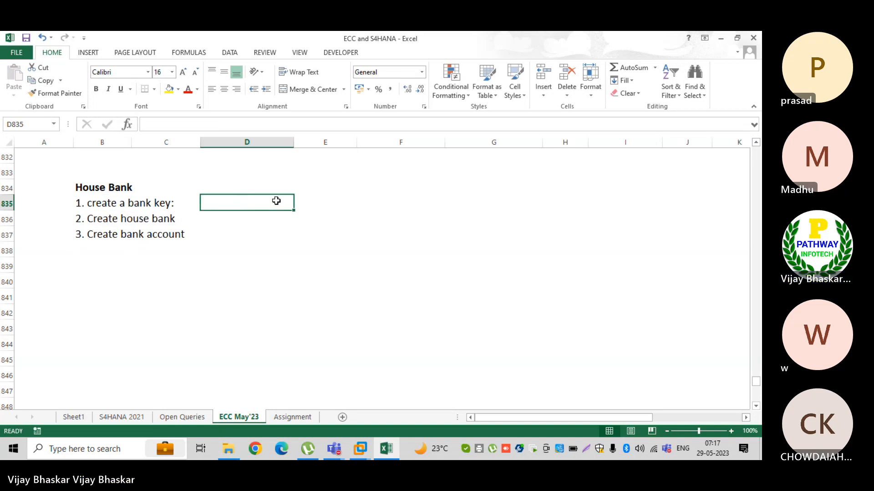
type("FI01")
key("Return")
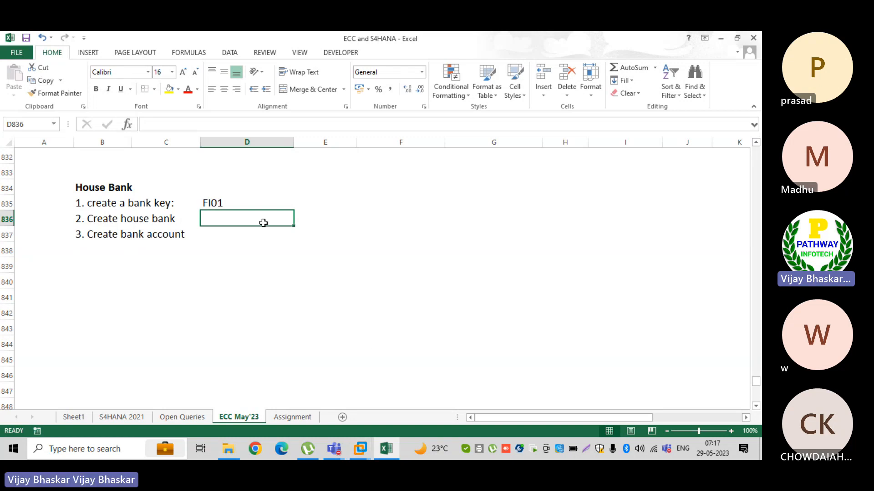
type("Fi12")
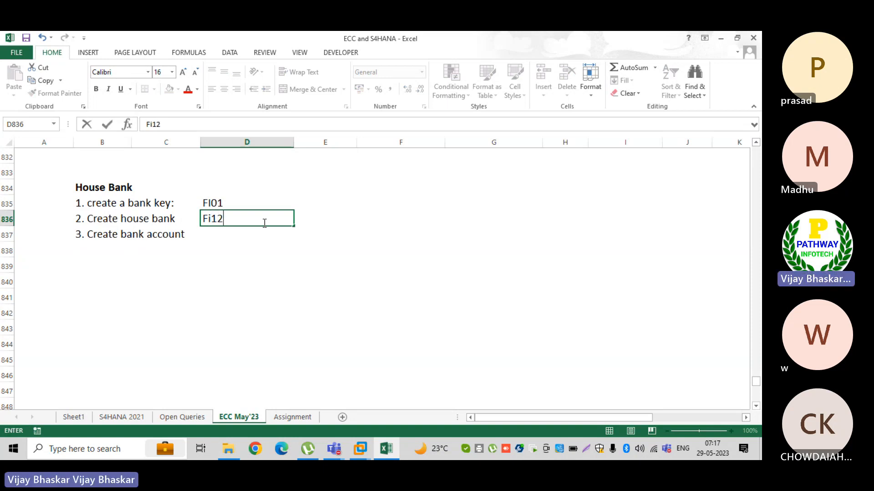
key("BackSpace")
key("BackSpace")
key("BackSpace")
type("I12")
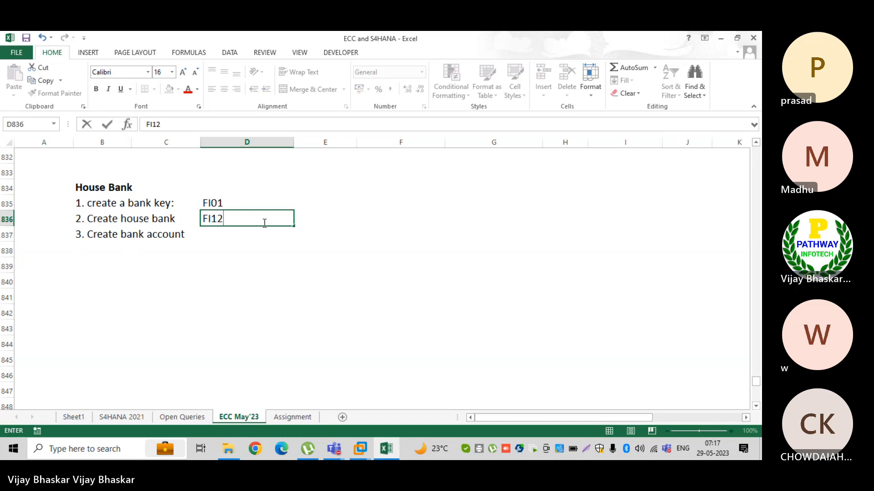
key("Return")
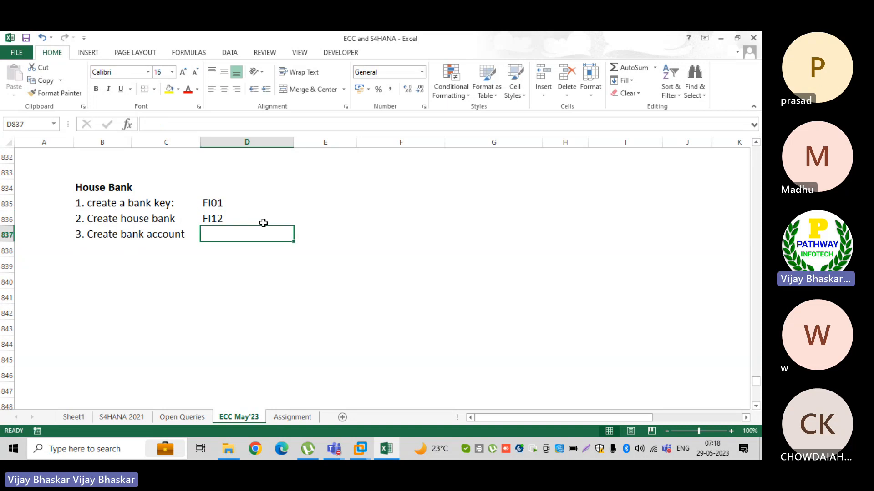
key("ctrl+d")
left_click(360, 449)
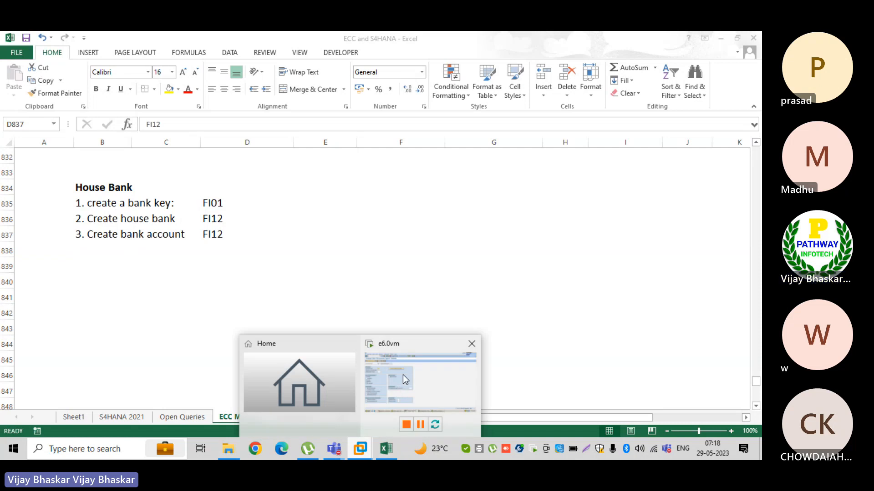
In SAP, start FI01 for a new bank key UNI-1234 in country IN
left_click(405, 380)
type("/n")
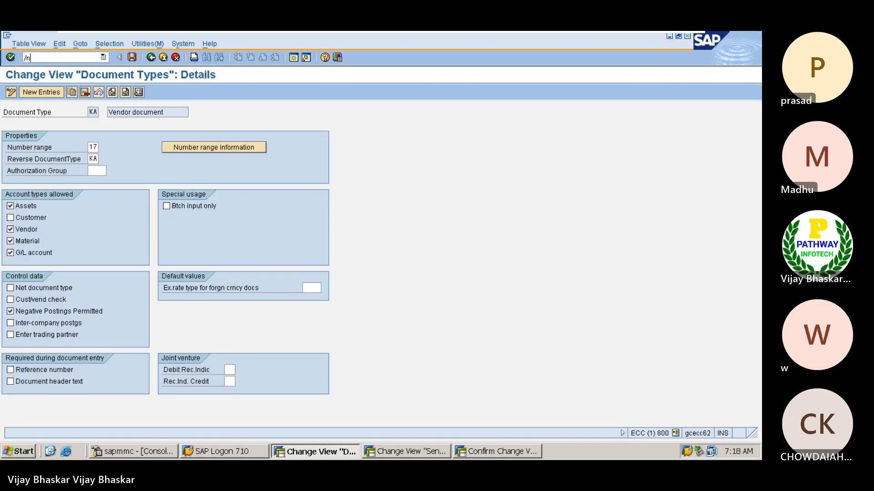
type("fi01")
key("Return")
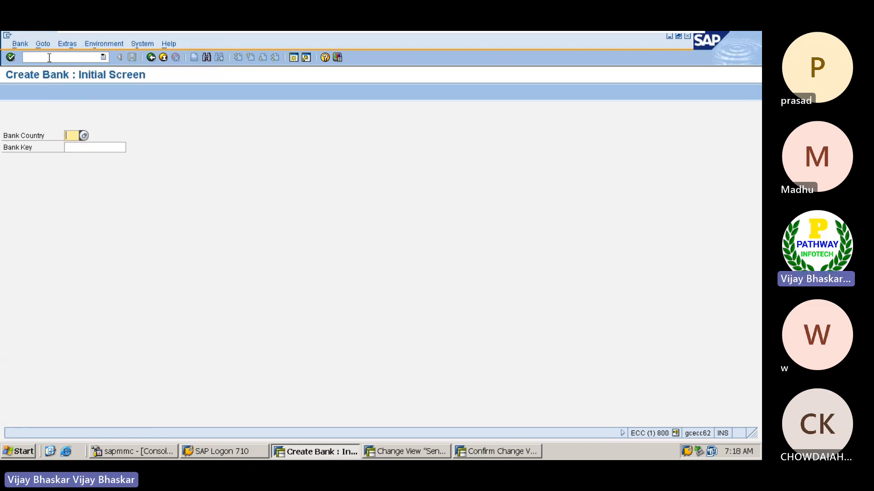
type("IN")
key("Tab")
type("U")
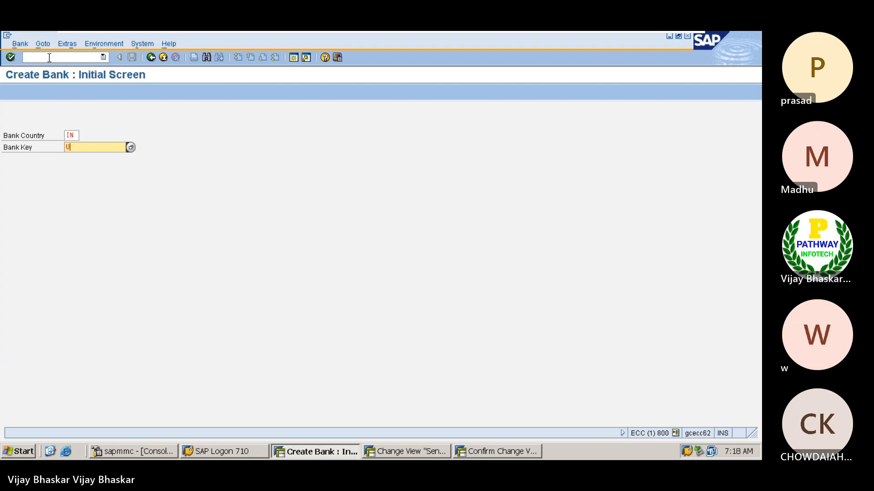
key("BackSpace")
type("UNI")
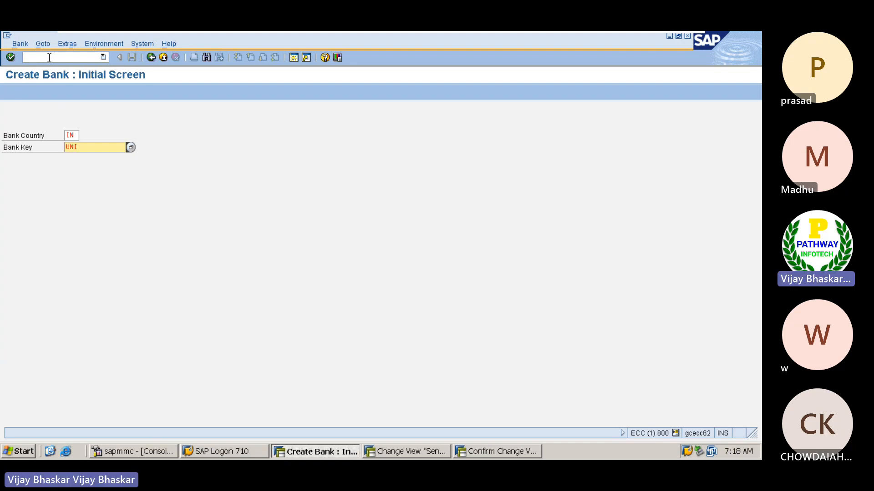
type("-1234")
key("Return")
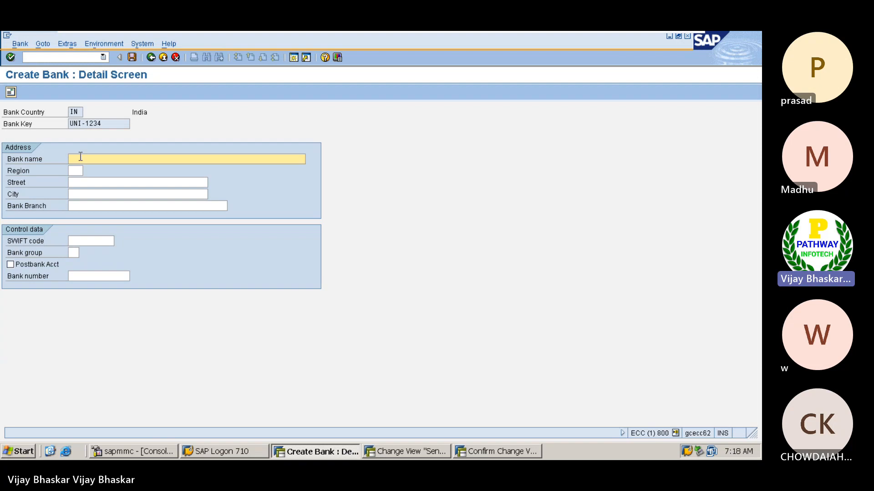
Fill in Union Bank of India, Bank Street, Hyderabad, branch Pajagutta, and save the bank
type("Union Bank")
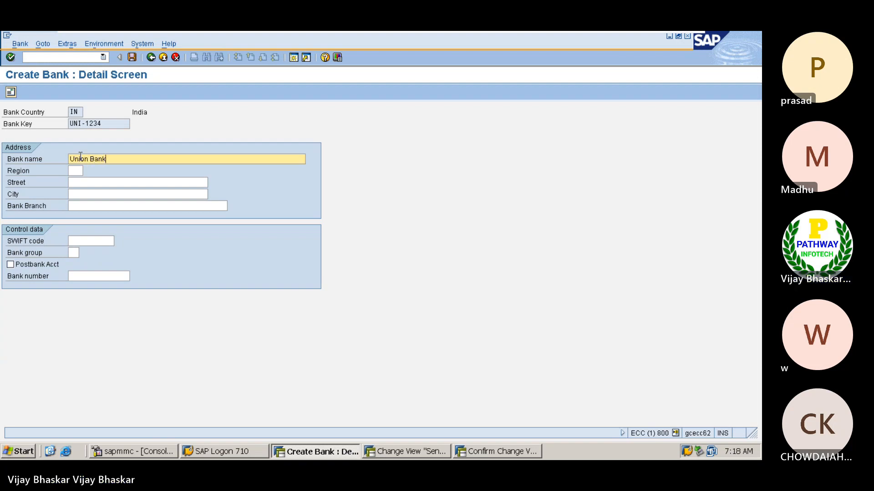
type(" of India")
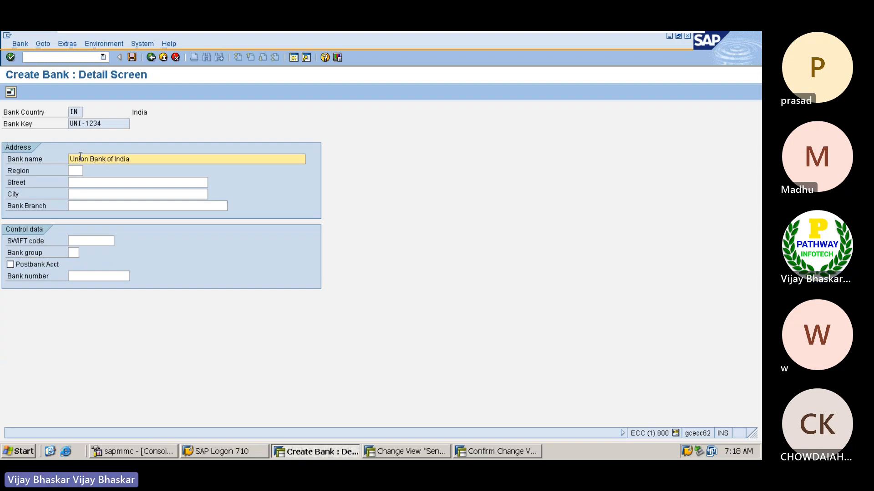
key("Tab")
key("Tab")
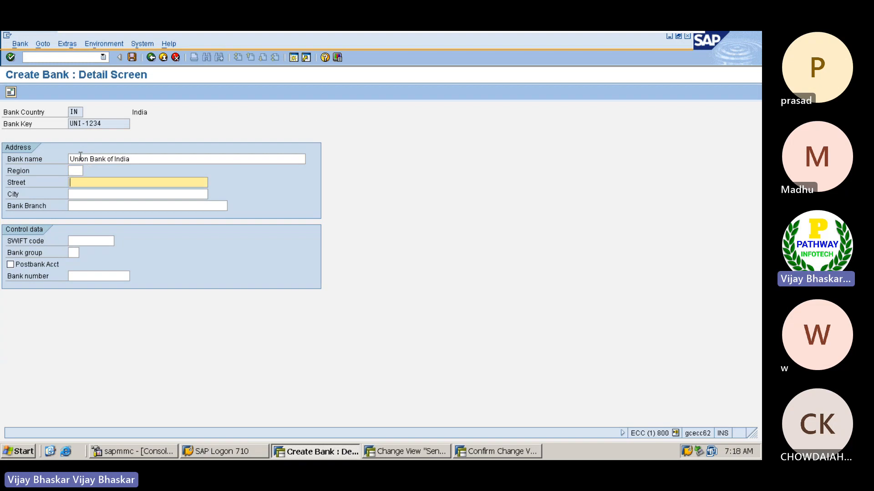
type("Bank")
key("Down")
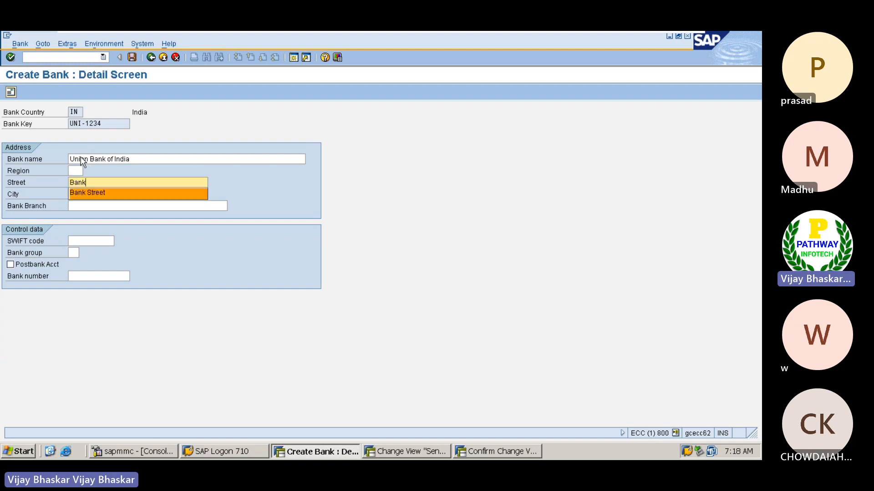
key("Tab")
type("Hyderabad")
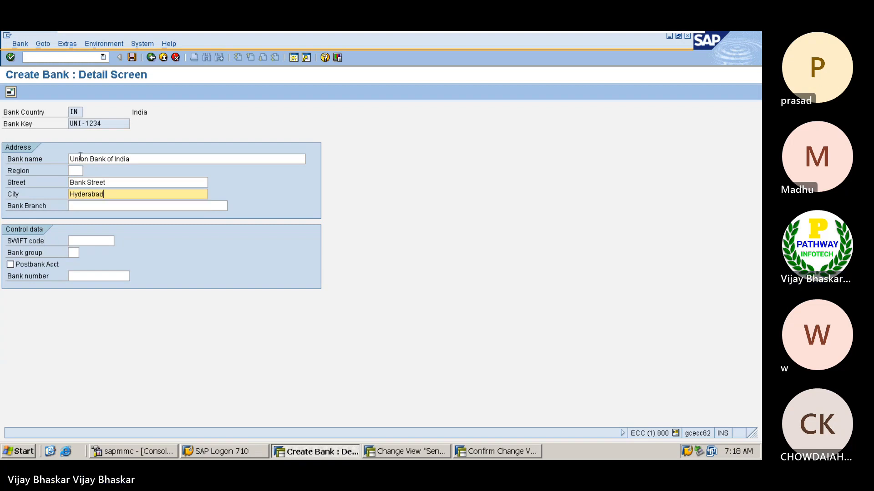
key("Tab")
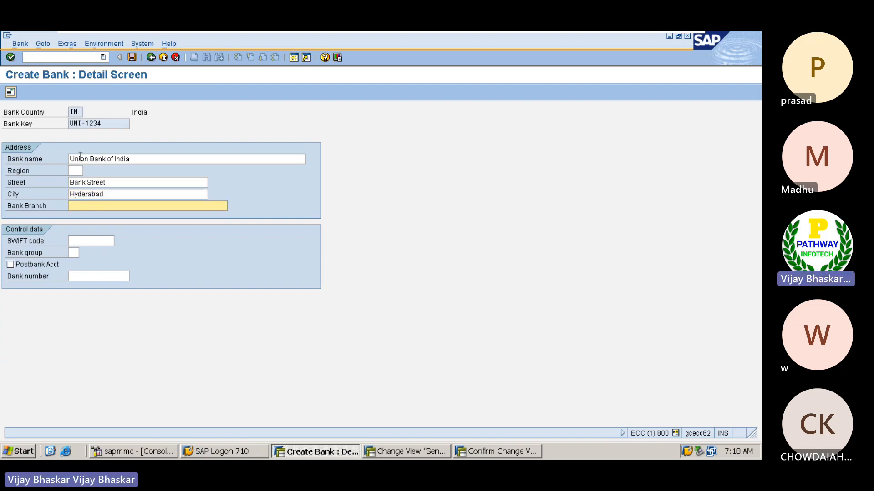
type("Pajagutta")
key("Tab")
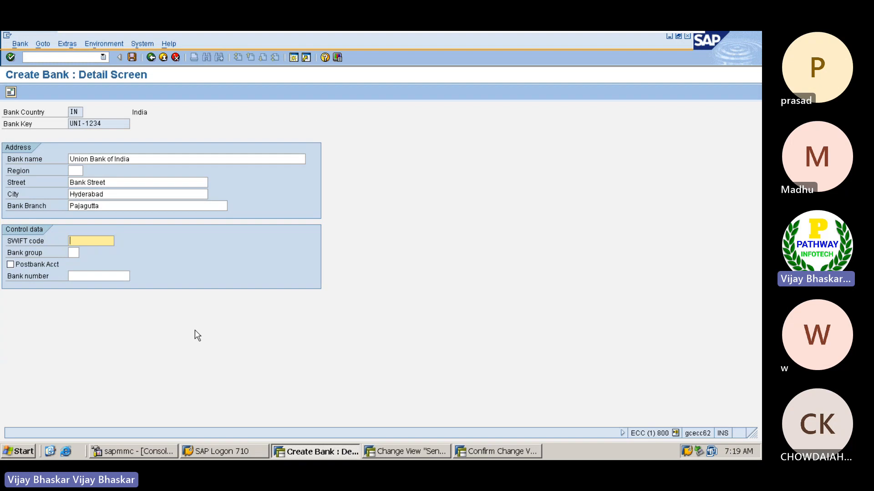
key("Return")
key("ctrl+s")
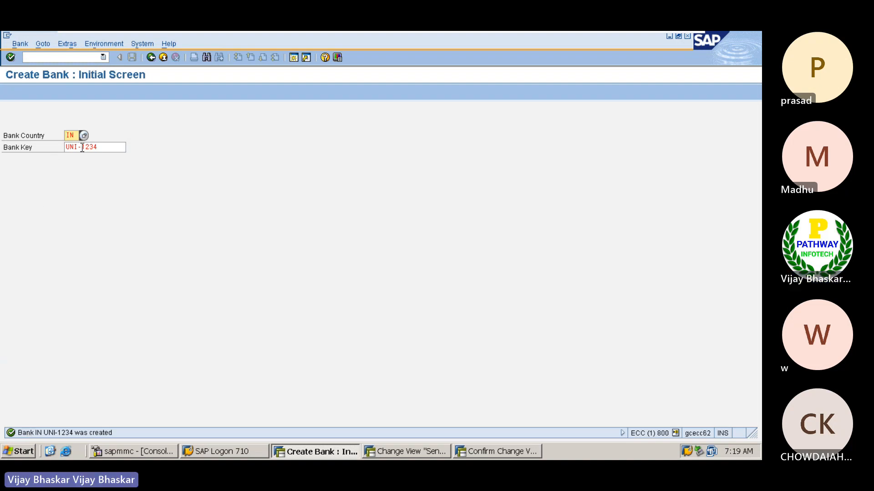
Open FI12 for company code Z0SG and start a new house bank entry
left_click(54, 56)
type("/n")
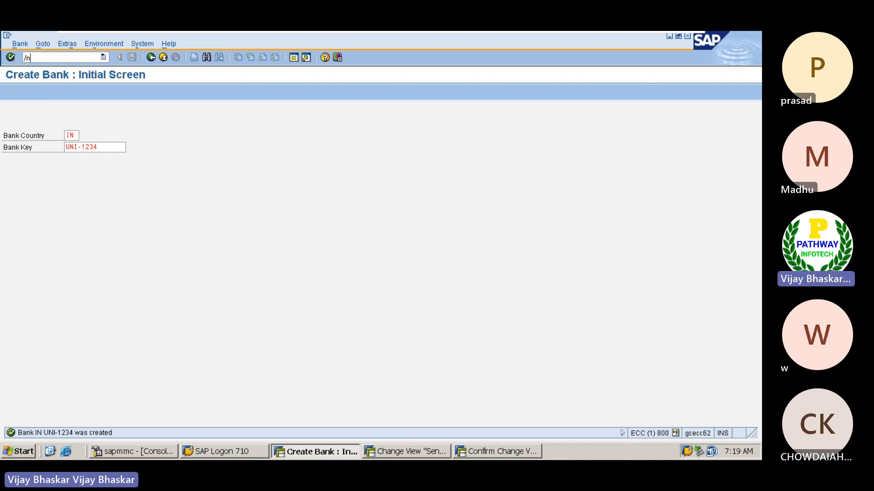
type("fi12")
key("Return")
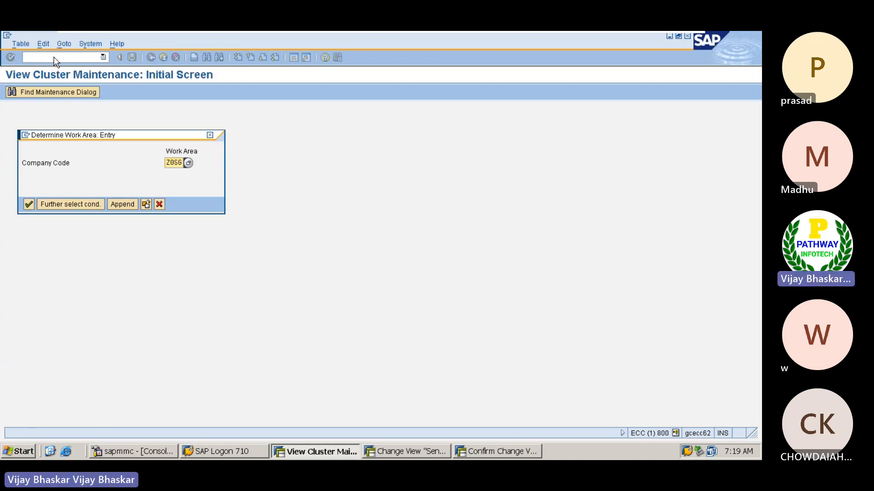
key("Return")
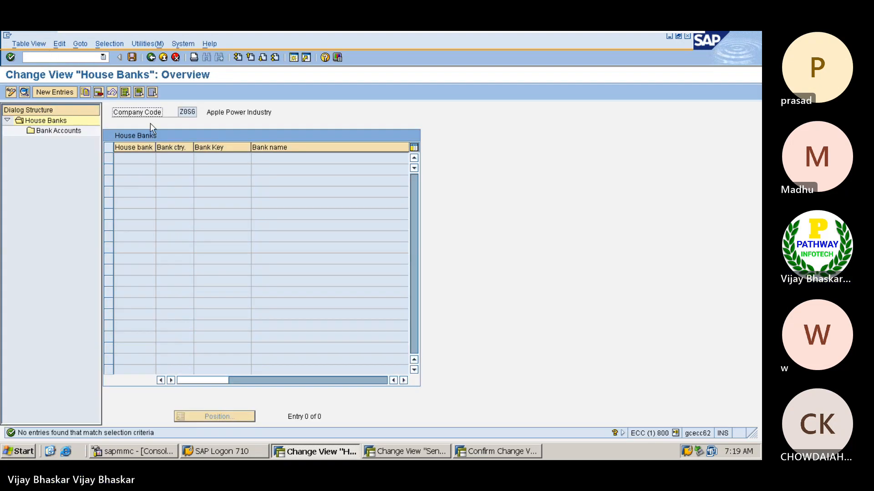
left_click(46, 121)
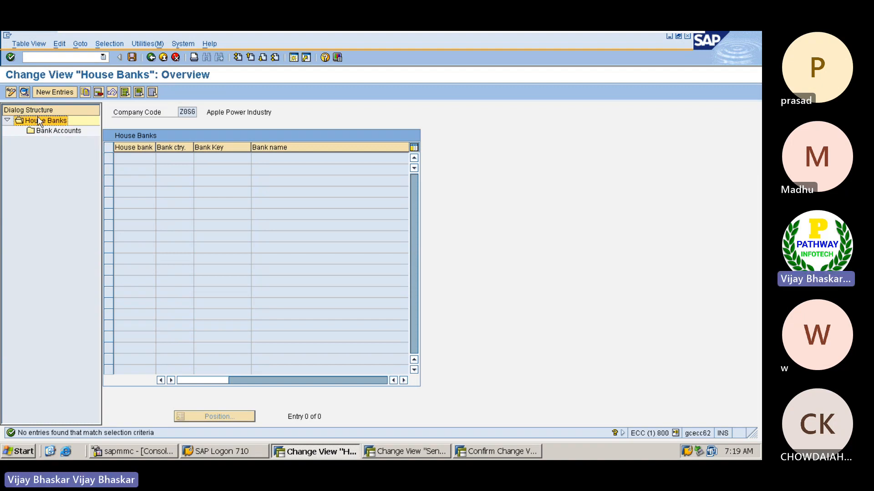
left_click(56, 93)
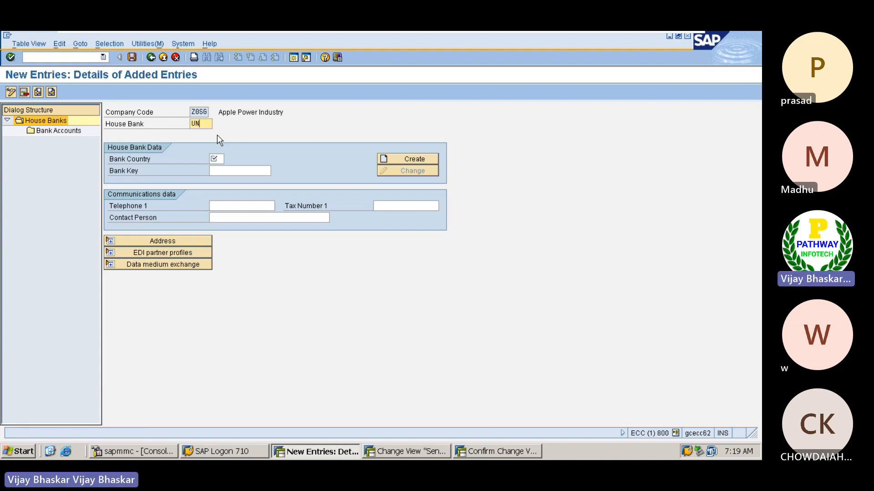
Define house bank UNBIN with country IN and bank key UNI-1234 picked from the lookup
type("BIN")
key("Tab")
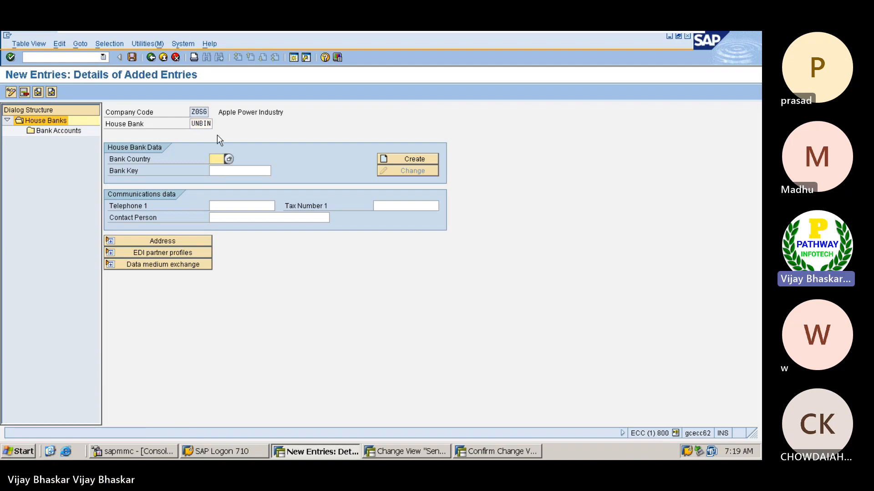
type("in")
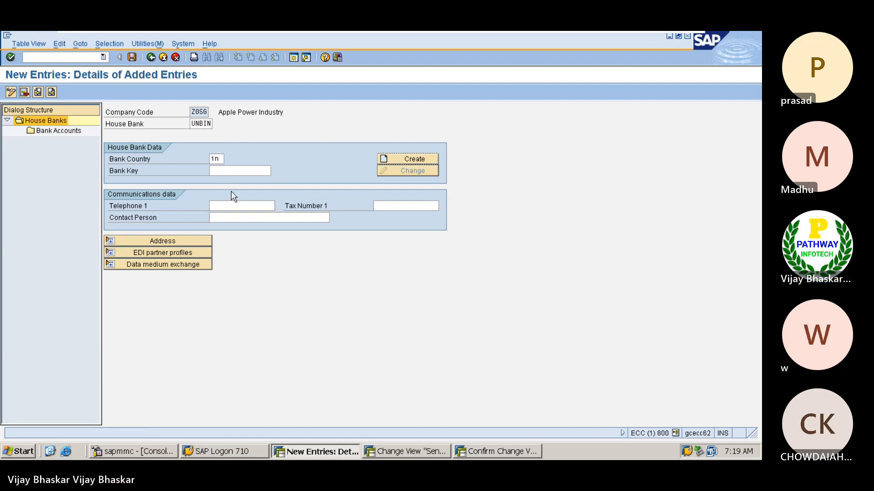
left_click(239, 172)
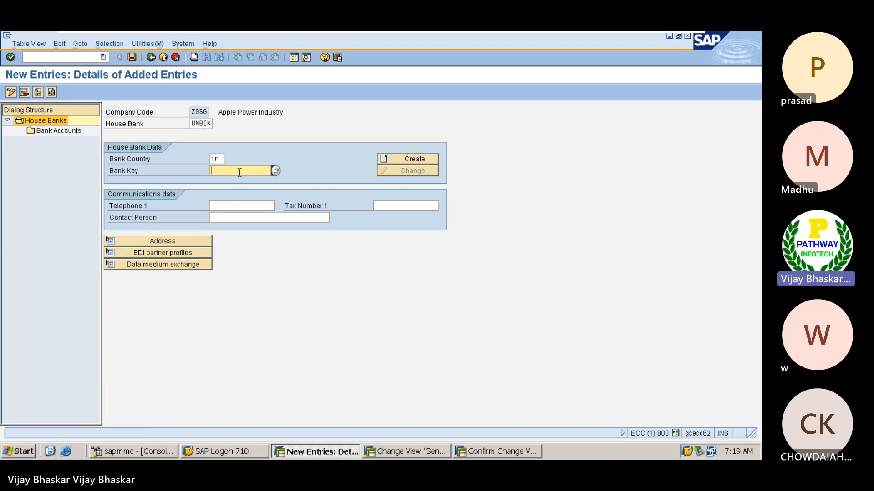
left_click(274, 171)
type("in")
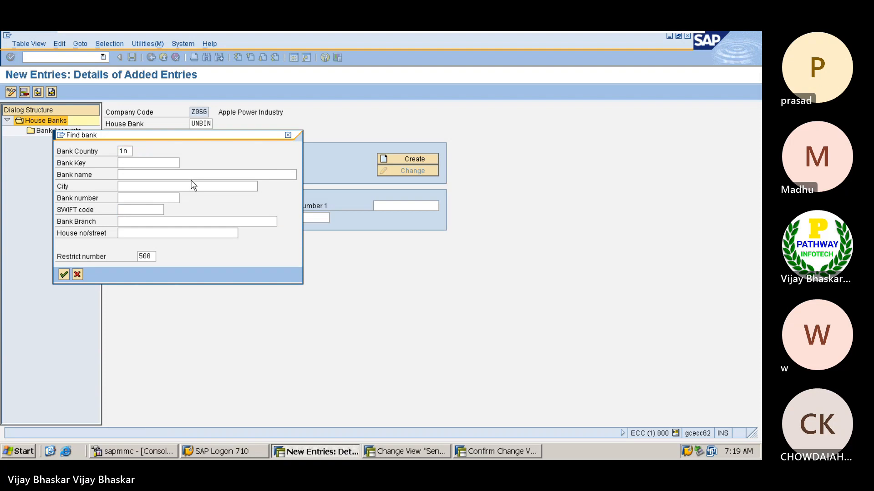
key("Return")
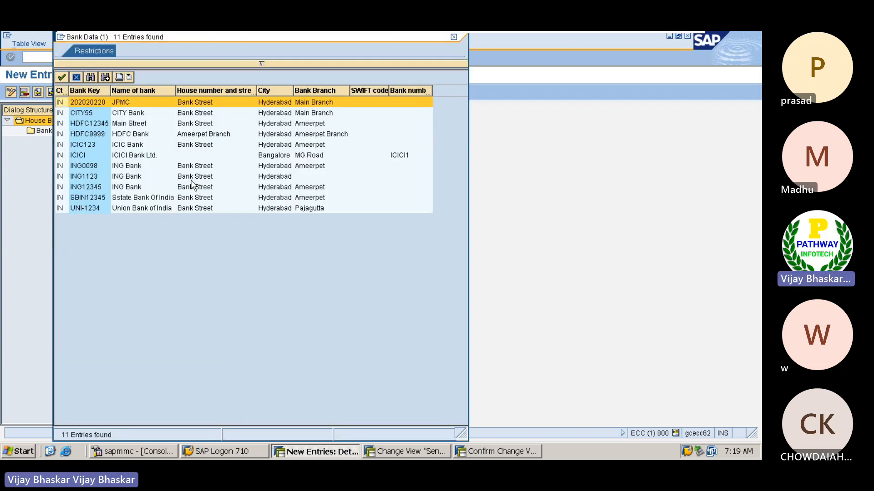
double_click(78, 209)
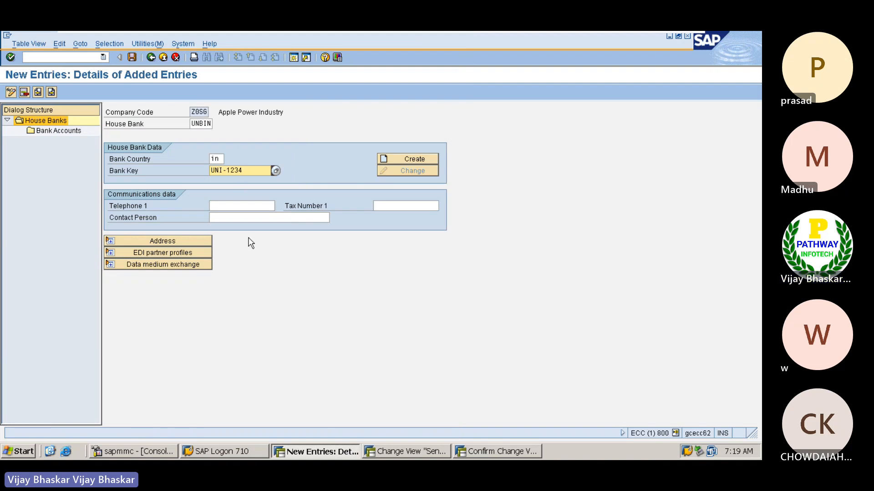
key("Return")
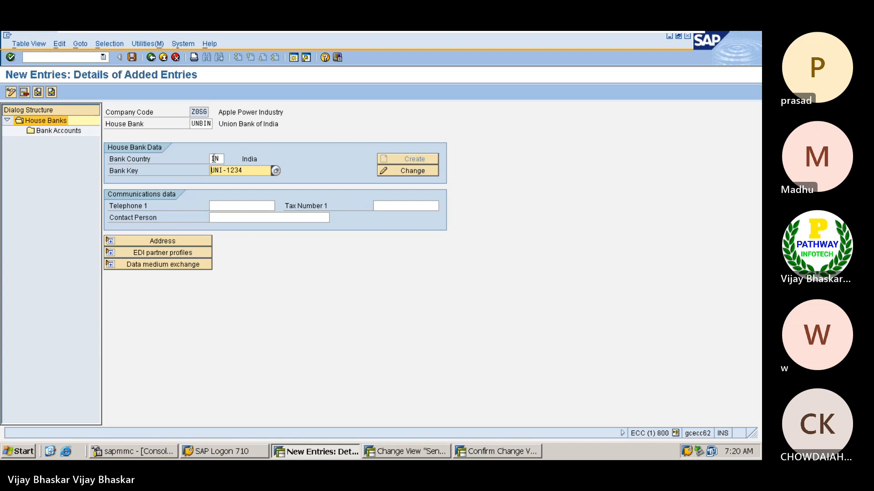
Save the house bank and confirm the customizing request
left_click_drag(212, 160, 229, 159)
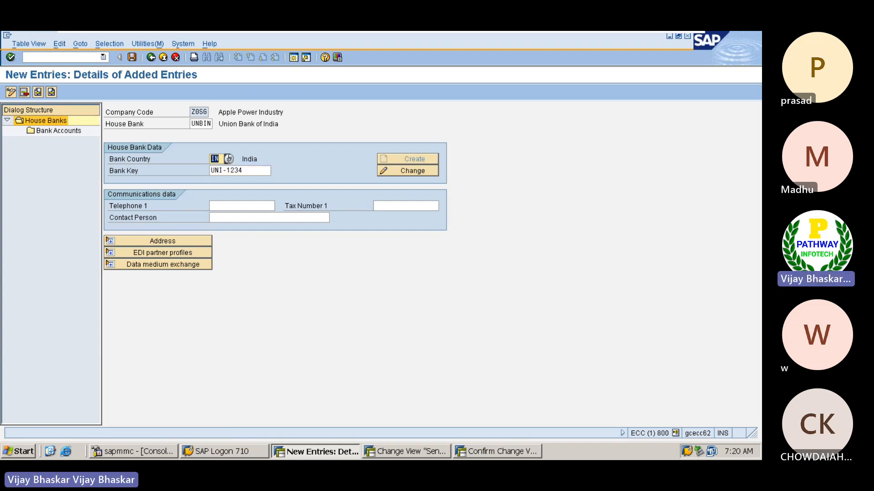
left_click(222, 160)
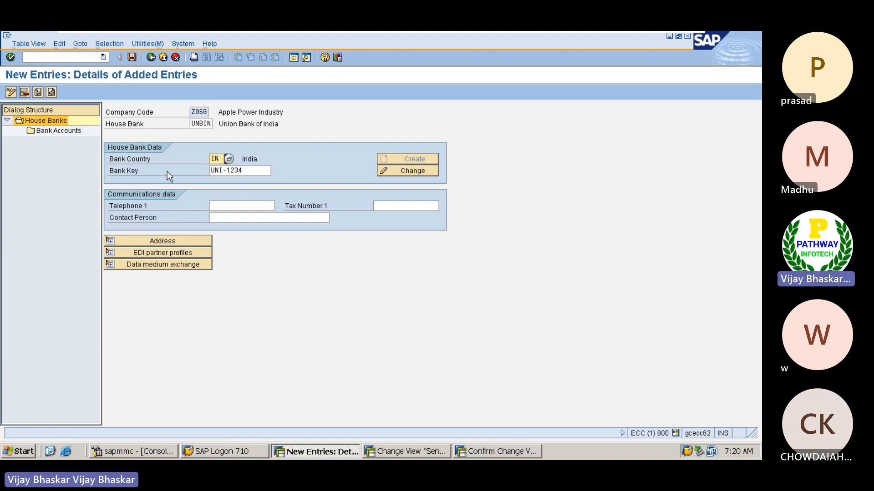
left_click(54, 122)
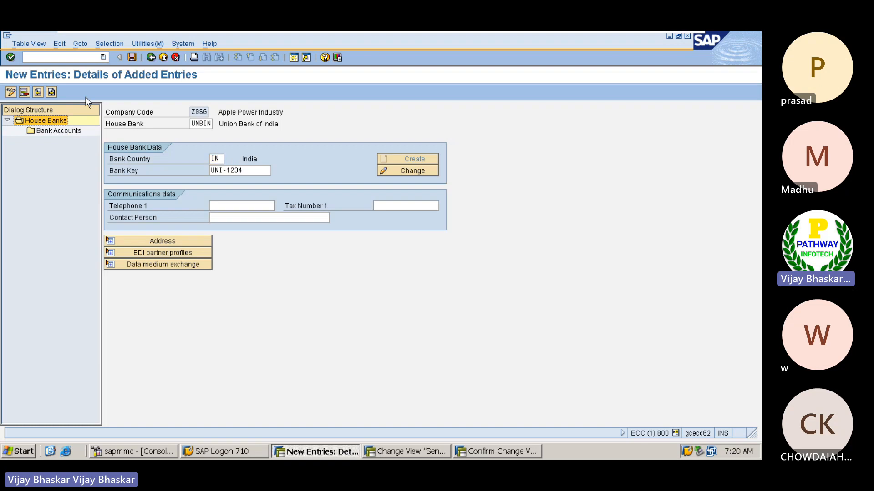
left_click(132, 57)
left_click(29, 204)
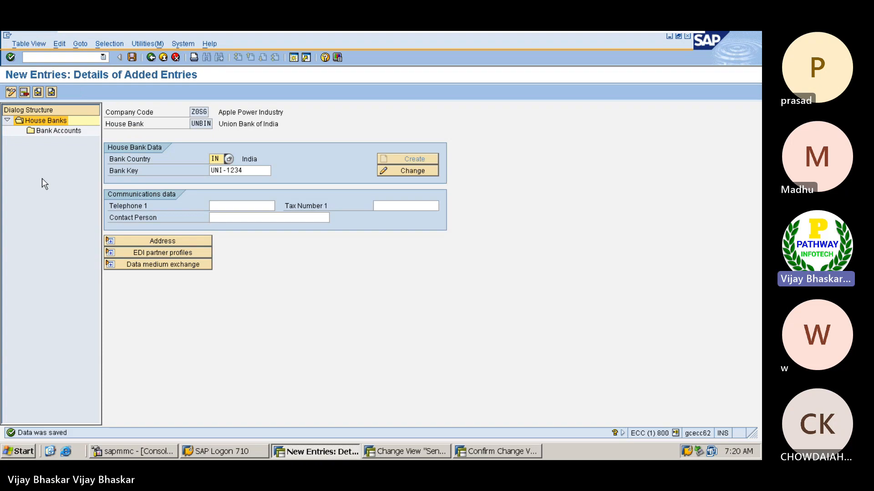
Open the Bank Accounts node in the Dialog Structure for the house banks
double_click(59, 131)
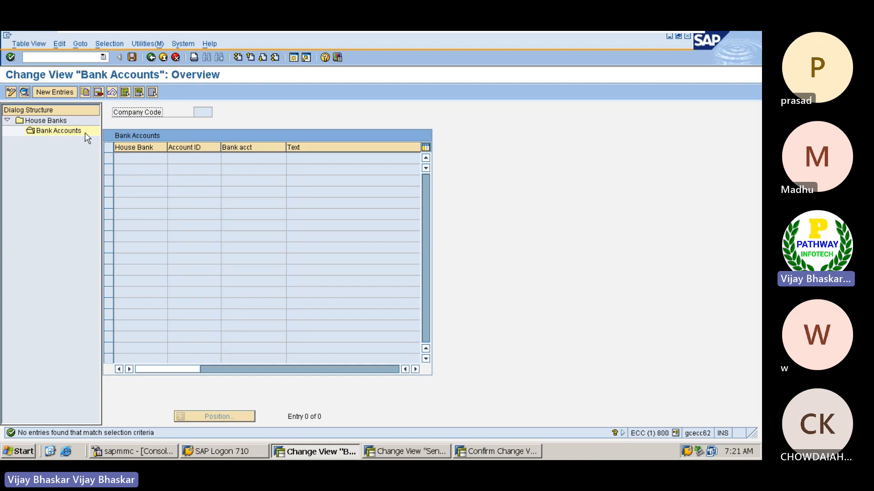
Create bank account UNICC with description 'Union Bank Of India Current Account'
left_click(53, 93)
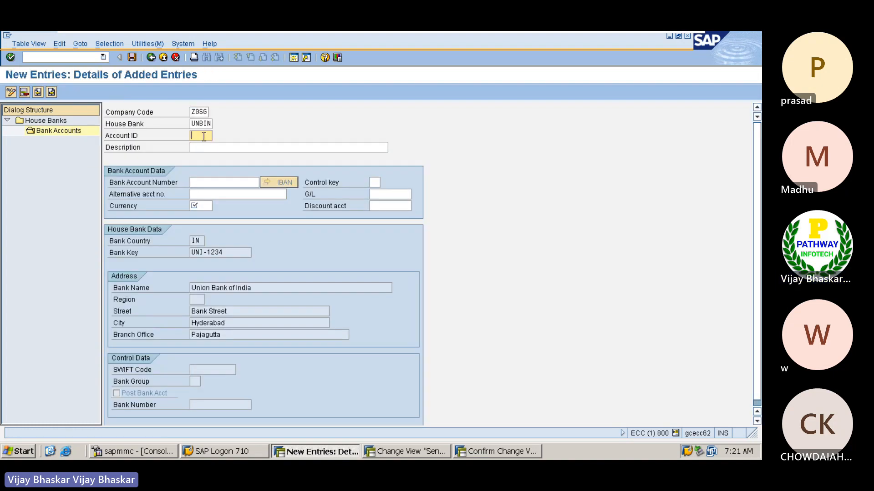
type("UNI")
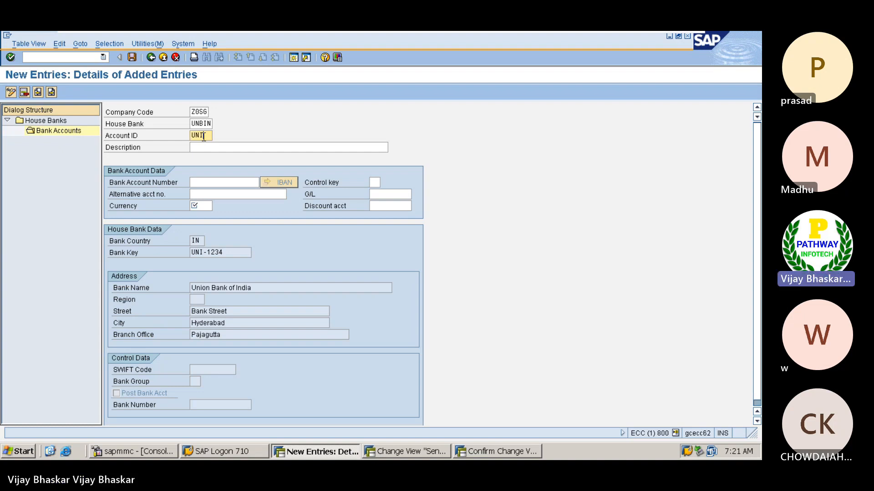
type("C")
key("Tab")
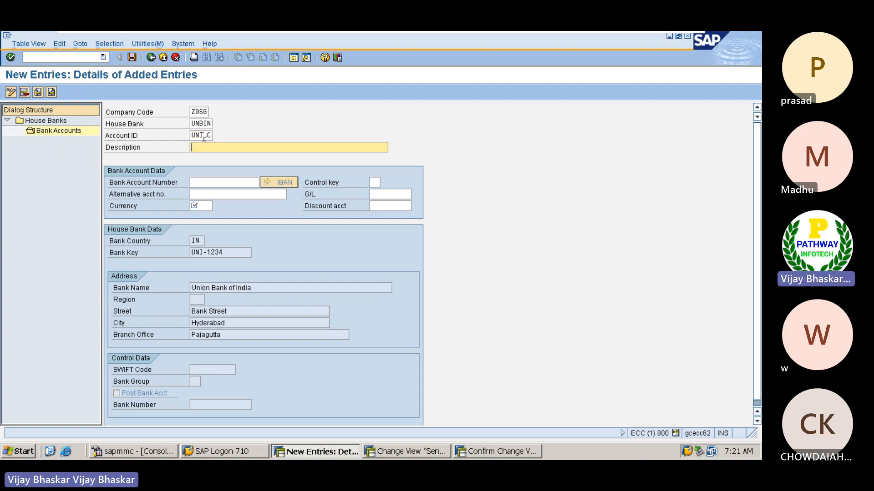
type("UNI")
key("BackSpace")
key("BackSpace")
type("no")
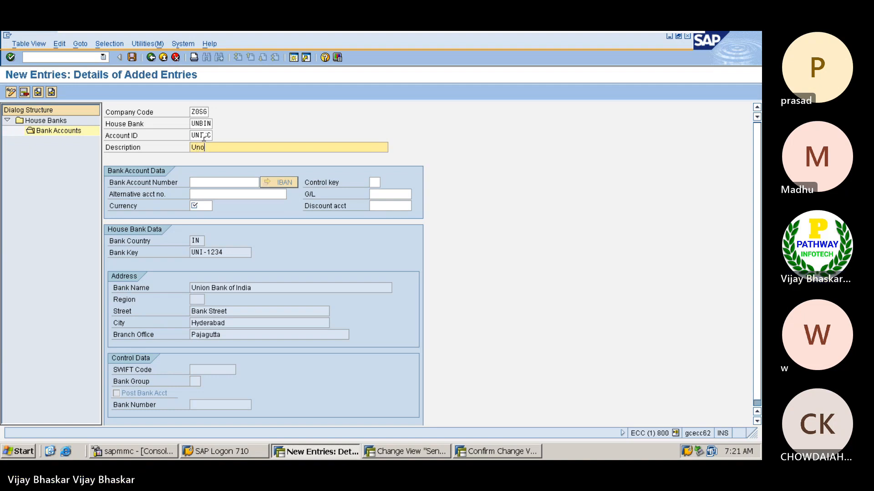
type("n Bank Of I")
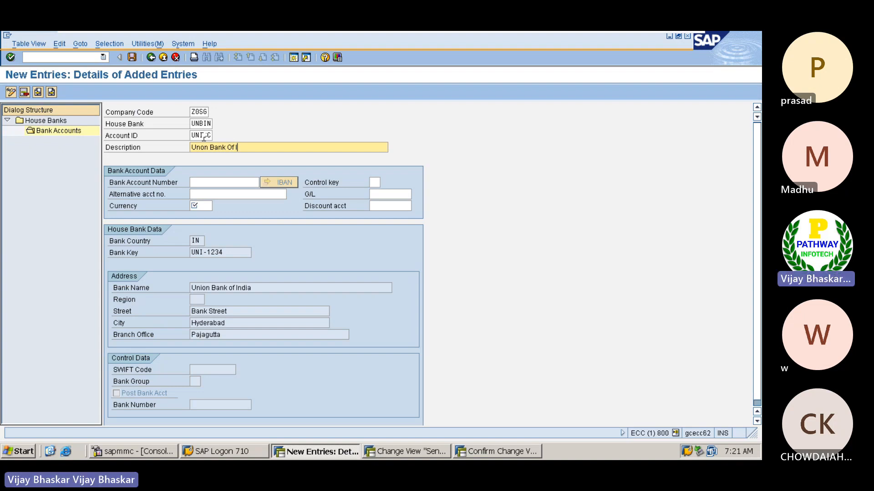
type("ndia Current Account")
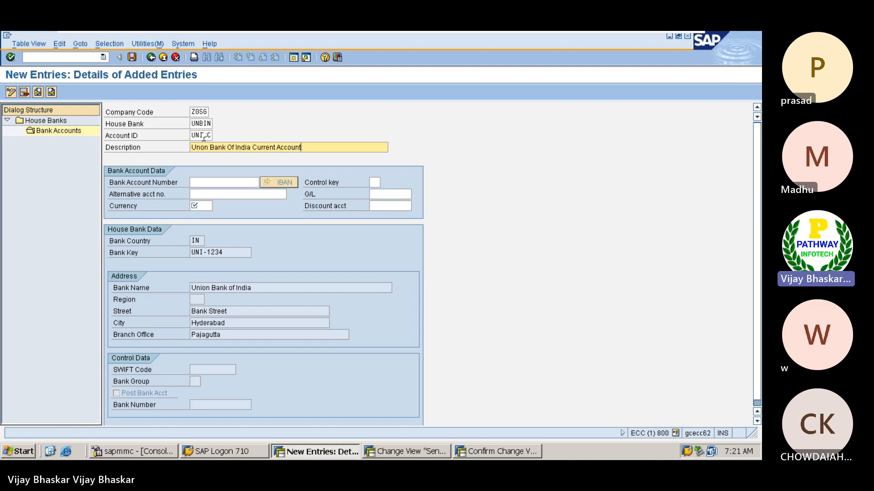
Enter the bank account number and currency INR, then select the G/L account field
left_click(210, 183)
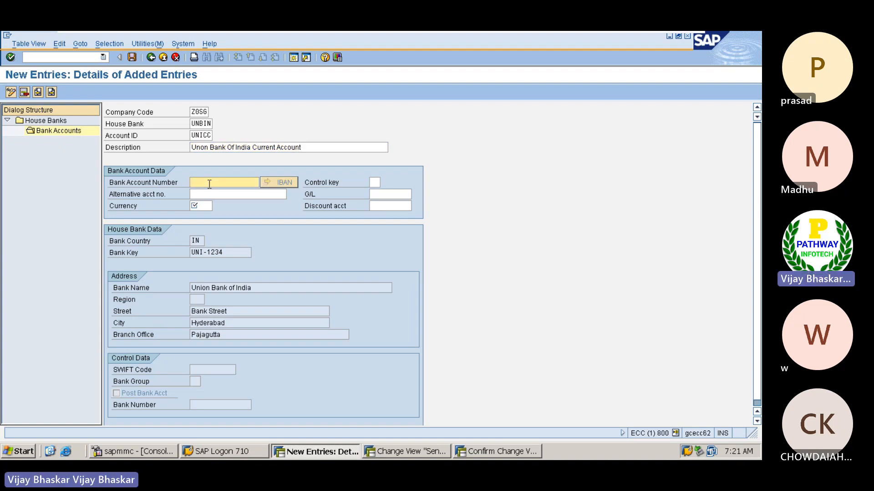
type("9999")
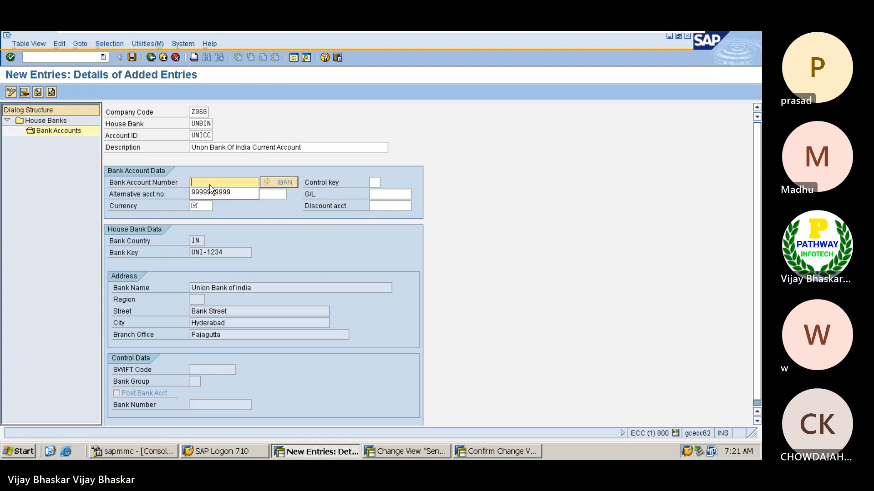
key("BackSpace")
type("555555555555")
left_click(216, 197)
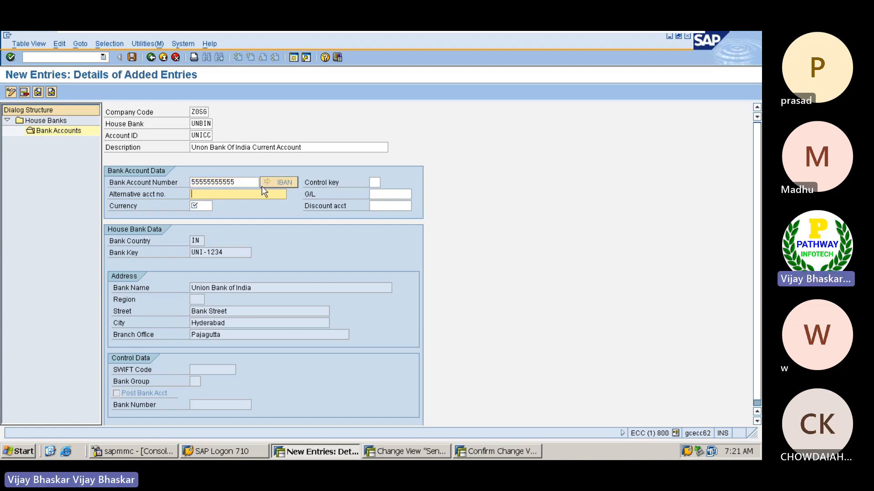
left_click_drag(245, 182, 192, 181)
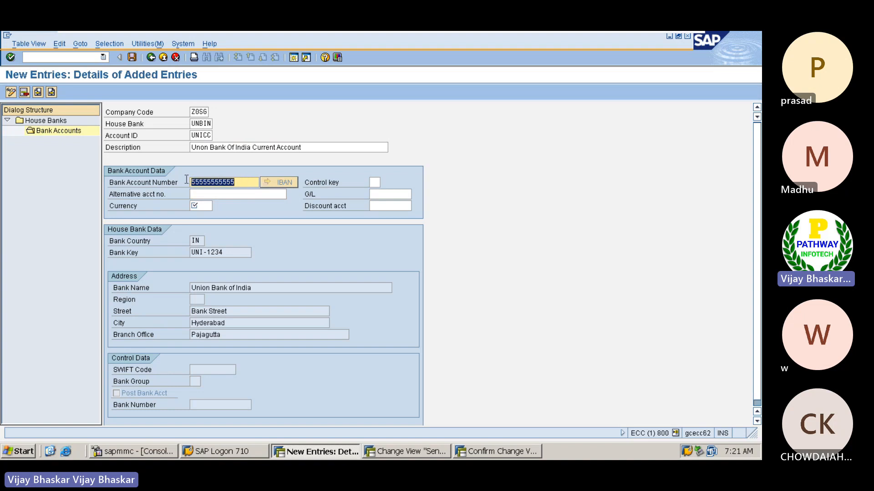
left_click(192, 182)
left_click(212, 196)
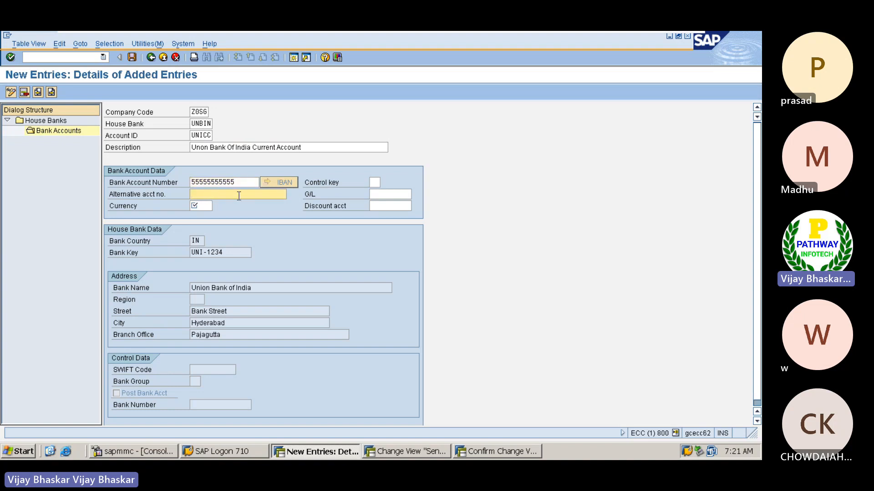
left_click(208, 207)
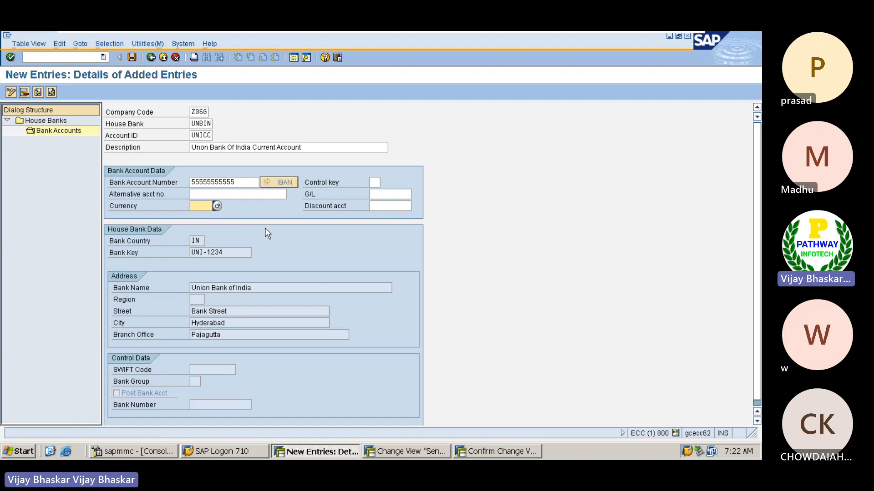
type("INr")
key("Tab")
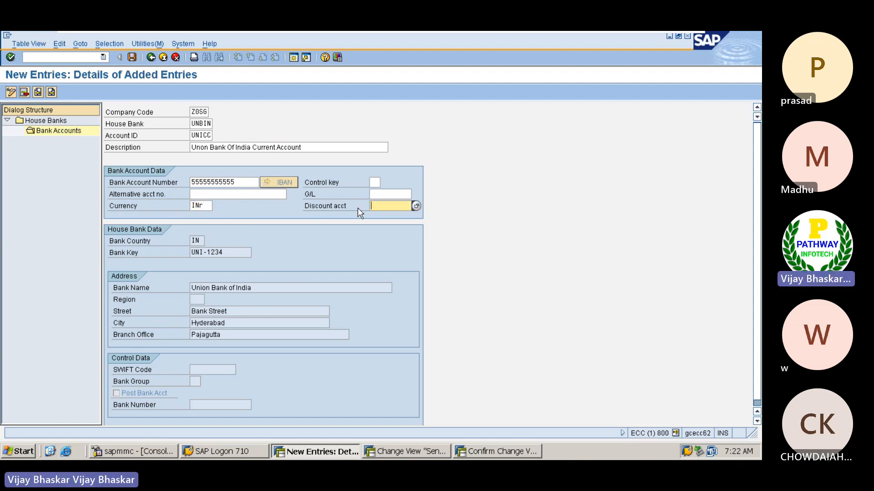
left_click(374, 194)
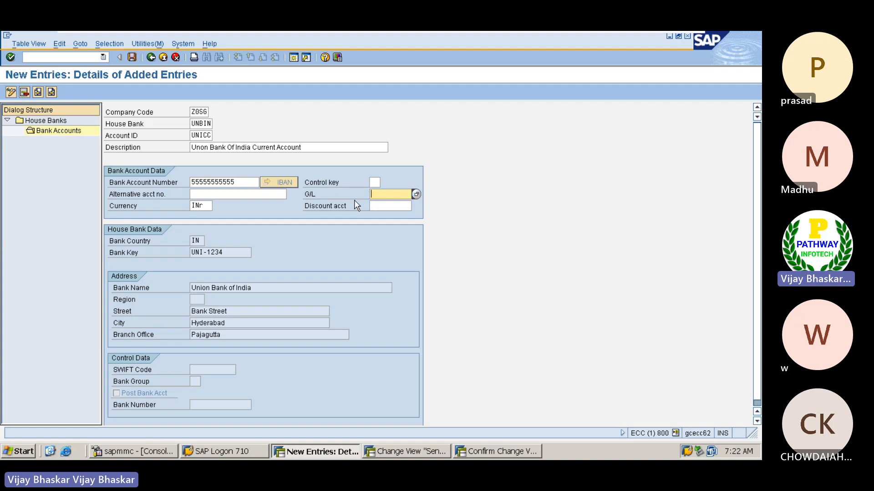
left_click(503, 451)
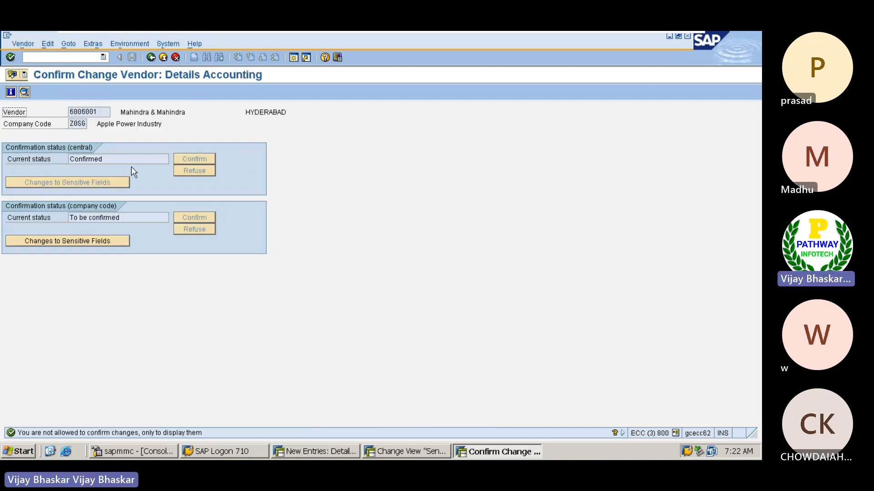
left_click(67, 58)
type("/nfs00")
key("Return")
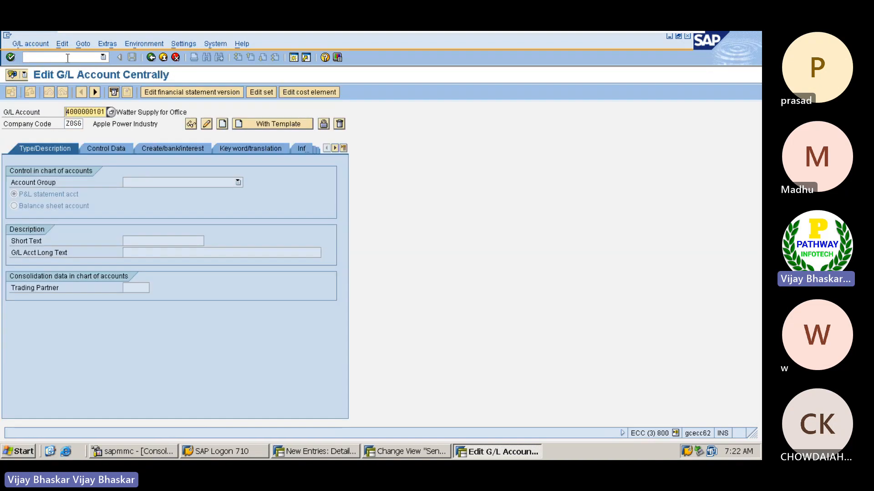
key("Delete")
key("Delete")
key("Delete")
key("Delete")
key("Delete")
key("Delete")
key("Delete")
key("Delete")
key("Delete")
key("Delete")
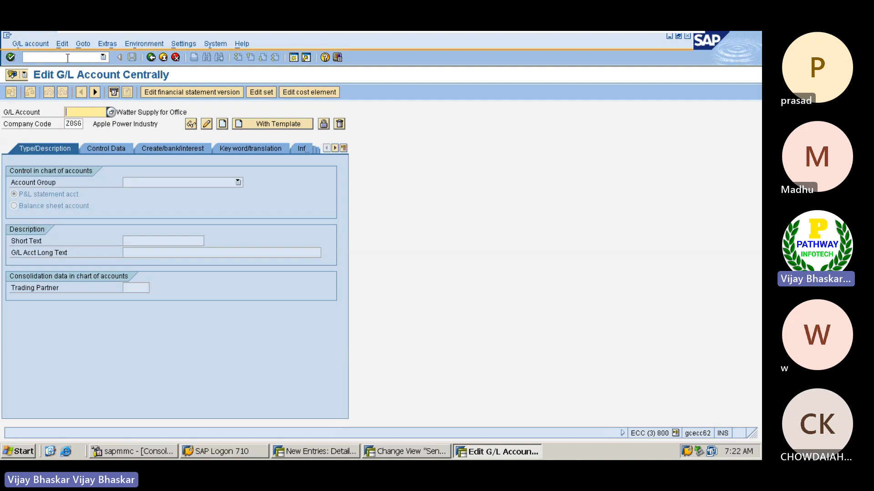
left_click(110, 115)
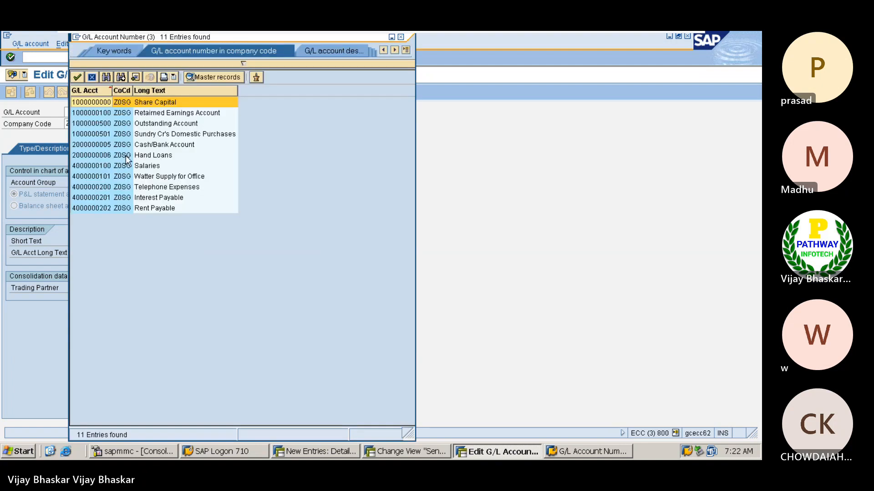
double_click(103, 143)
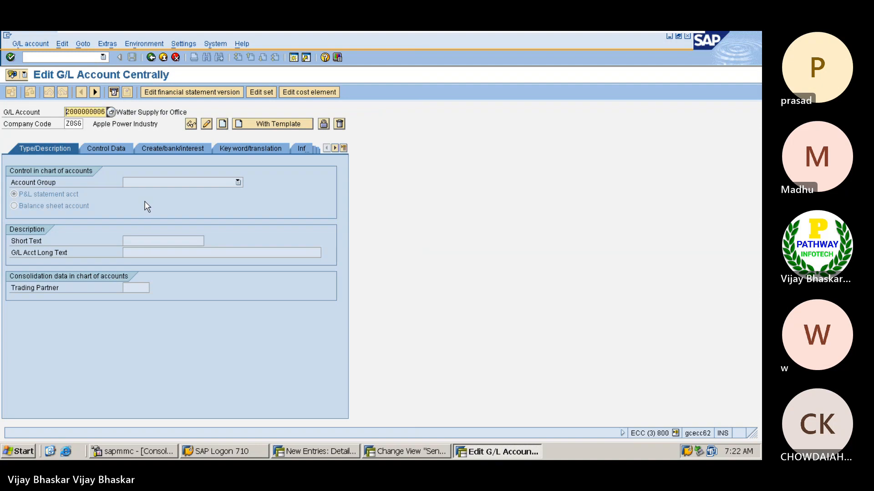
left_click(269, 122)
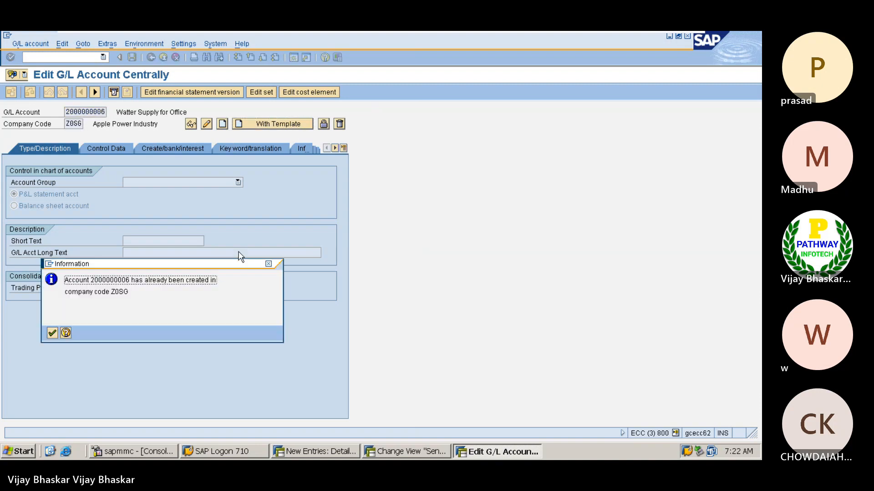
key("Return")
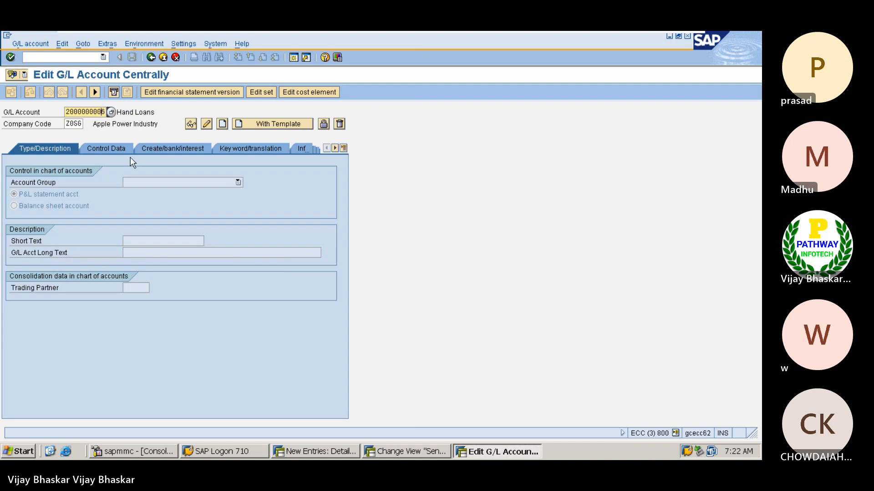
key("Delete")
type("7")
key("ctrl+F4")
Fill in the reference account with reference company code Z0SG and copy its data
key("ctrl+v")
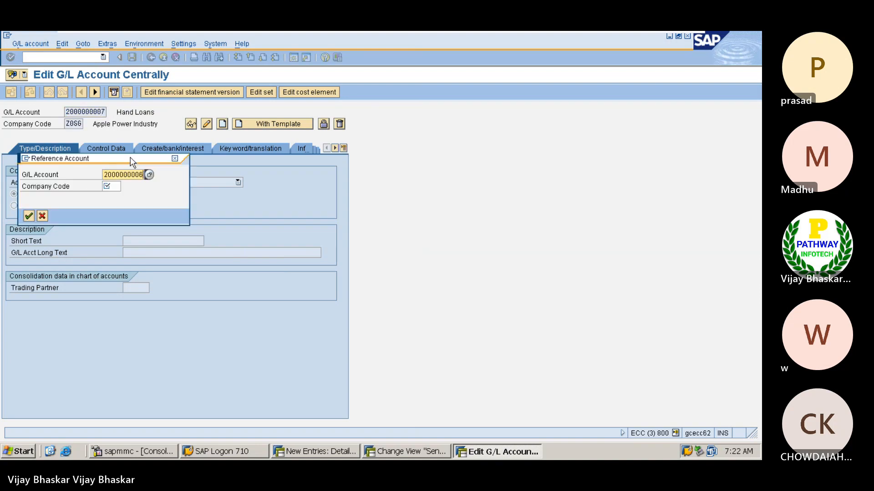
key("BackSpace")
type("5")
key("Tab")
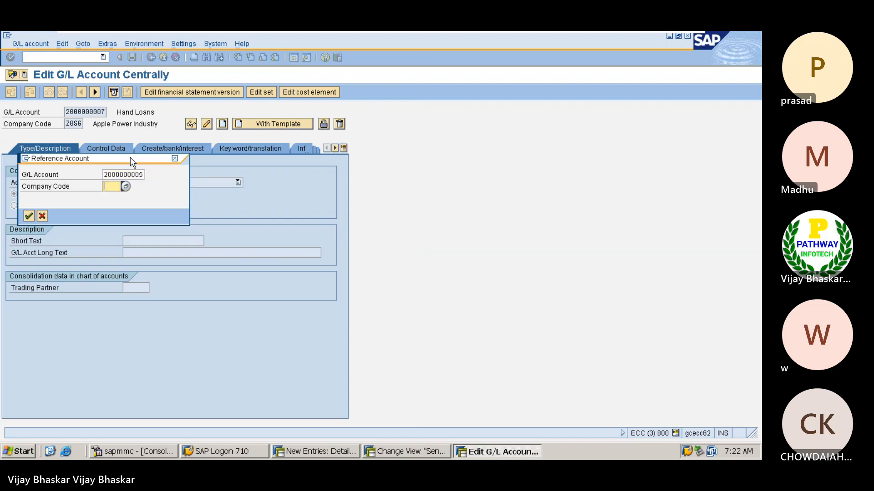
key("BackSpace")
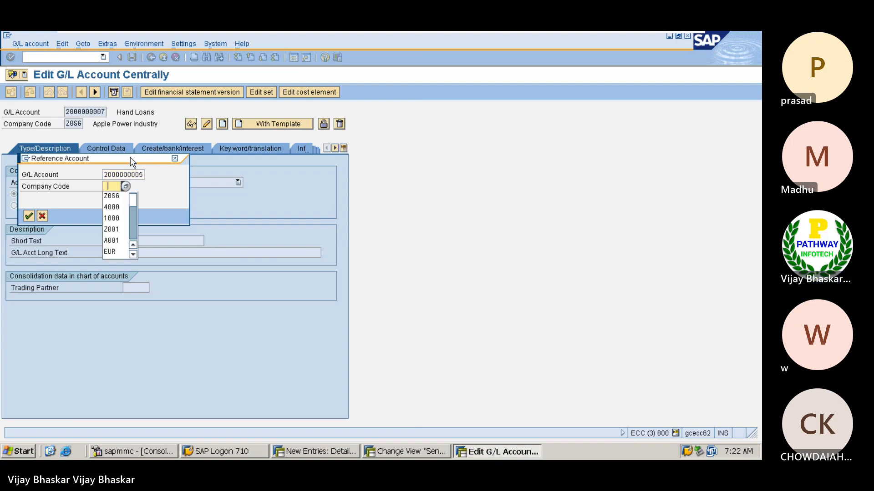
key("Down")
key("Return")
key("Return")
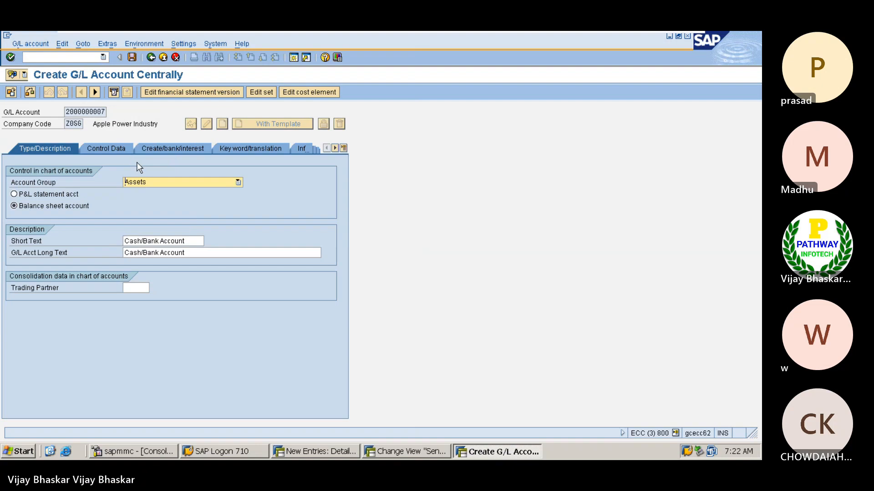
Set the short text to 'UION Bank GL' and reuse it as the long text
left_click(195, 241)
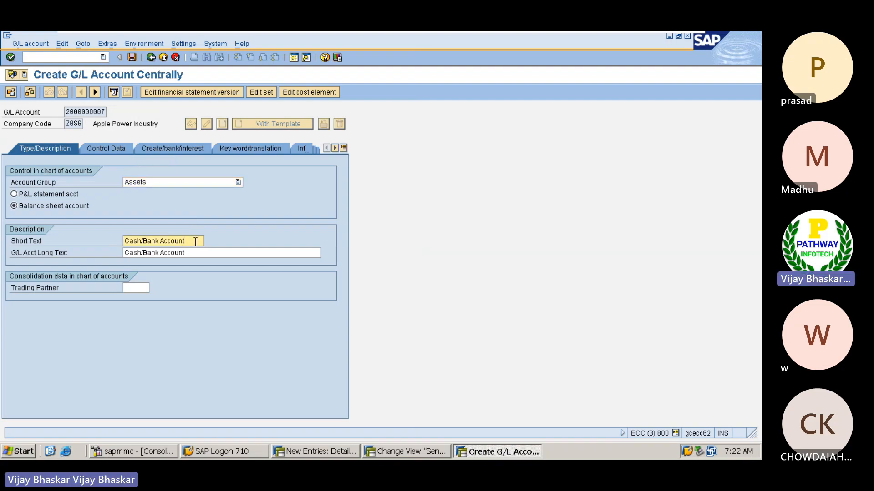
key("shift+Home")
key("Delete")
type("UION B")
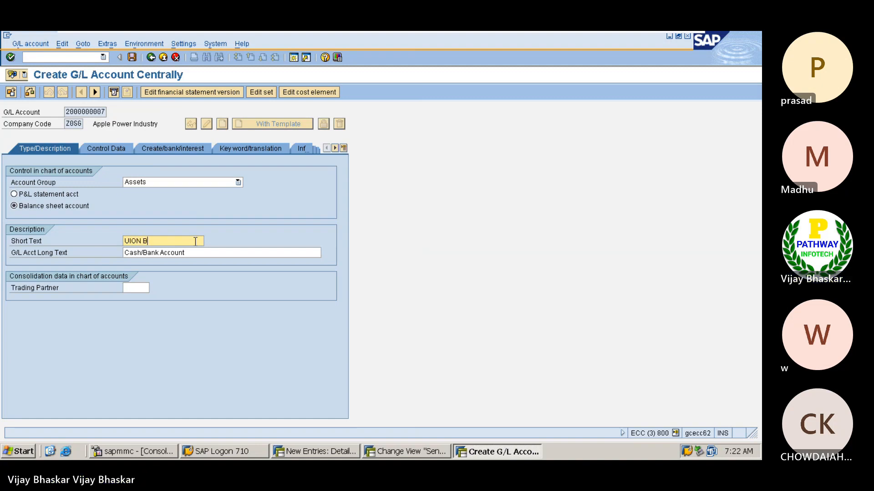
type("ank ")
type("Main")
key("BackSpace")
key("BackSpace")
key("BackSpace")
key("BackSpace")
key("BackSpace")
type("GL")
key("Tab")
key("shift+Tab")
key("ctrl+c")
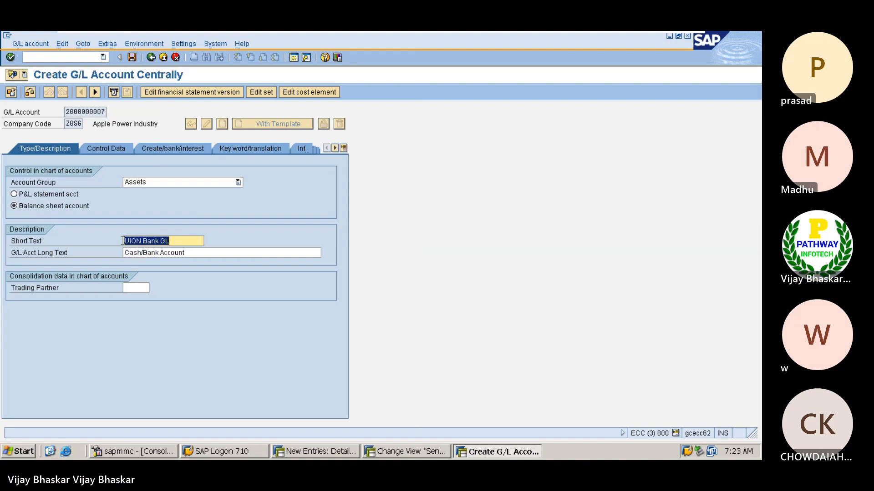
key("Home")
key("Tab")
key("ctrl+v")
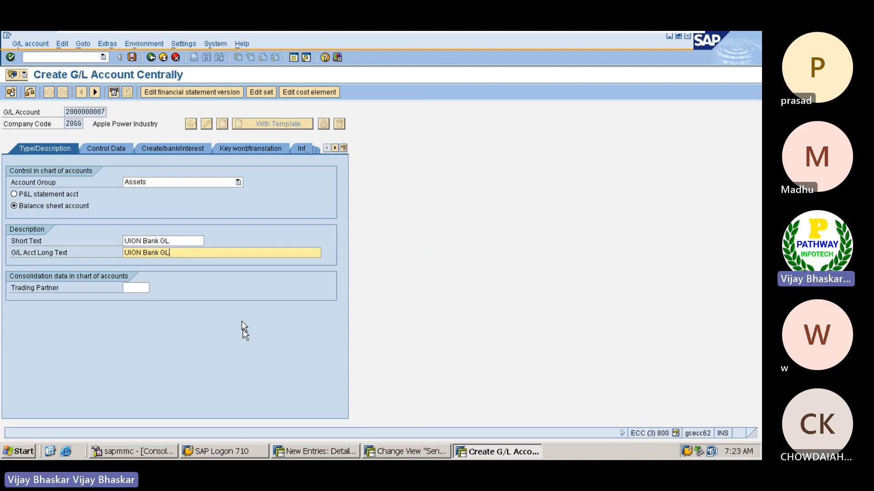
left_click(172, 148)
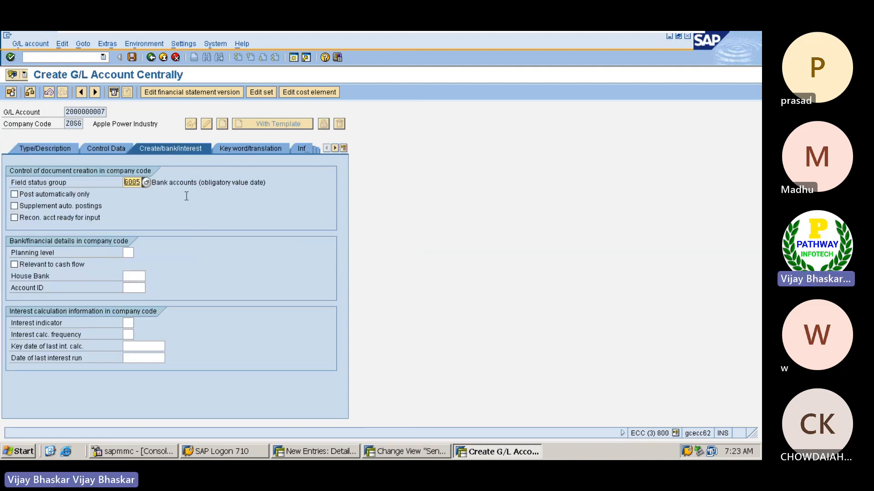
key("ctrl+s")
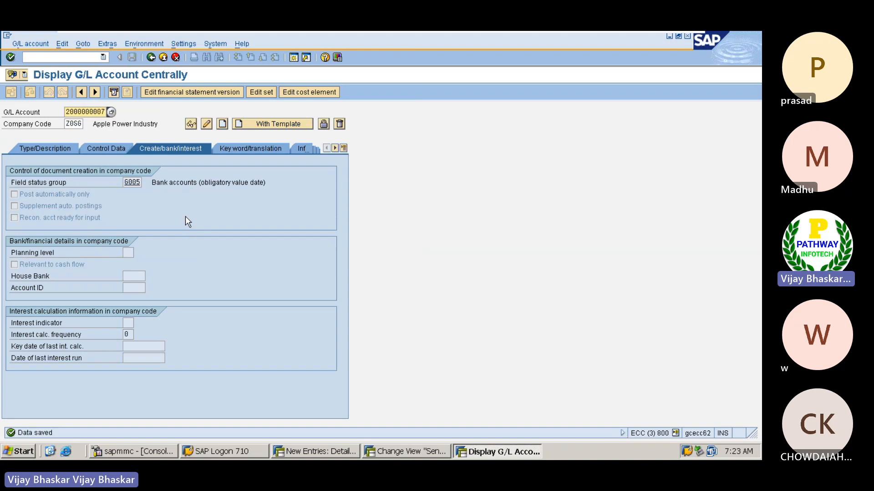
key("alt+Tab")
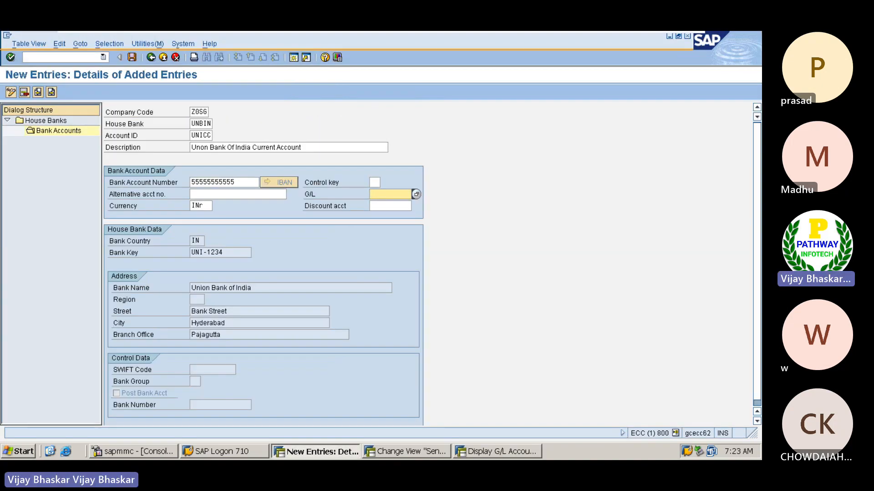
left_click(415, 195)
left_click_drag(473, 193, 472, 62)
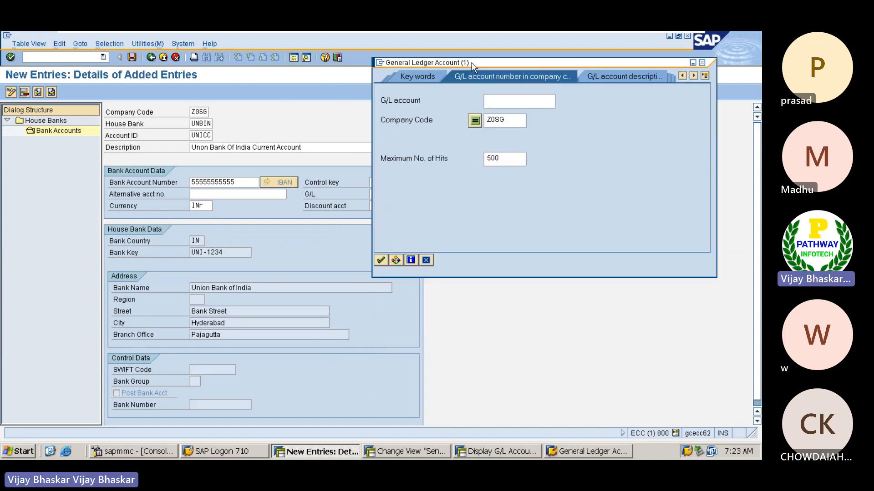
left_click(381, 261)
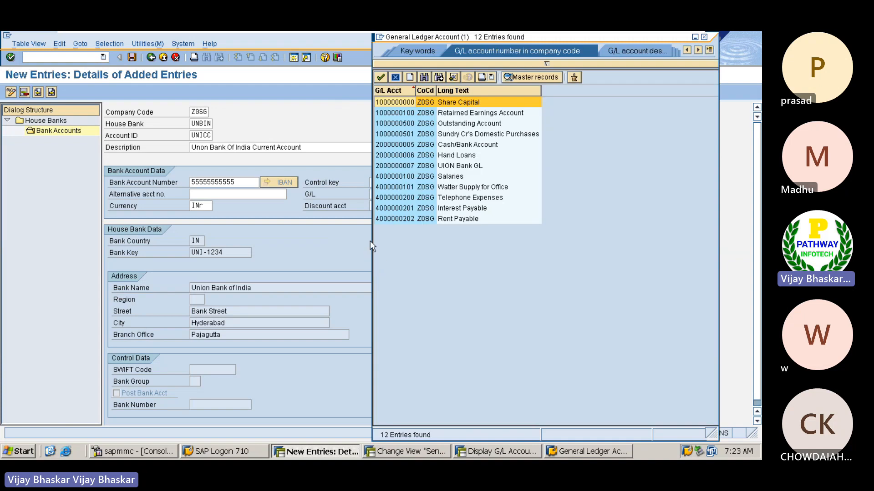
double_click(409, 166)
key("Return")
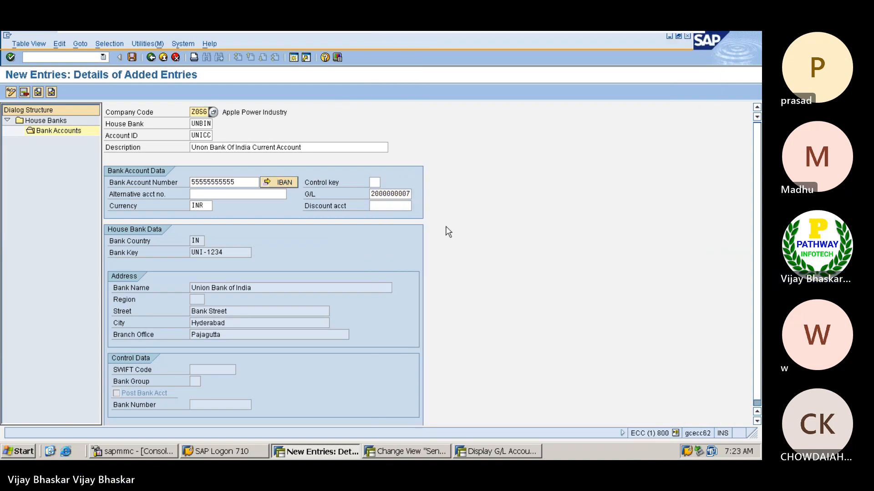
key("ctrl+s")
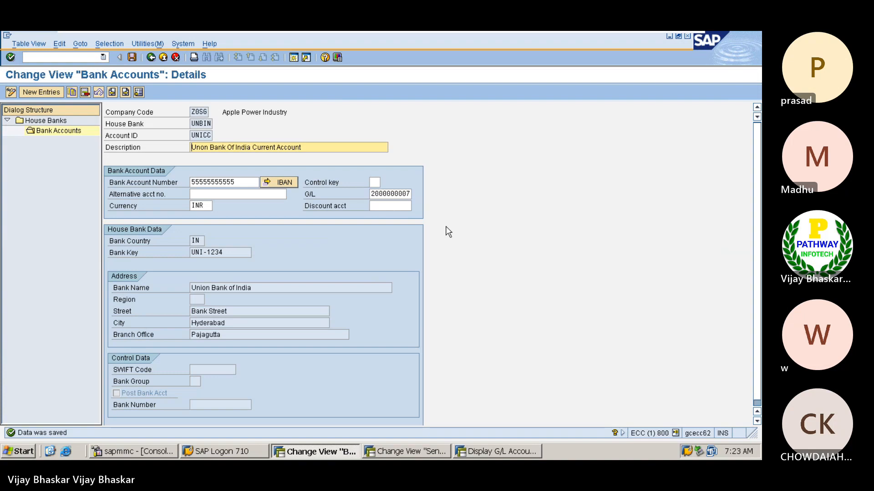
double_click(373, 191)
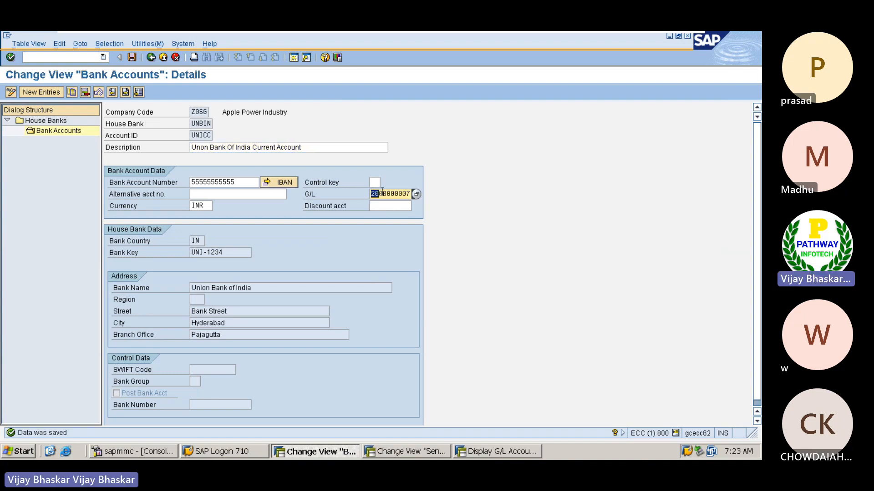
left_click_drag(407, 191, 414, 193)
key("ctrl+c")
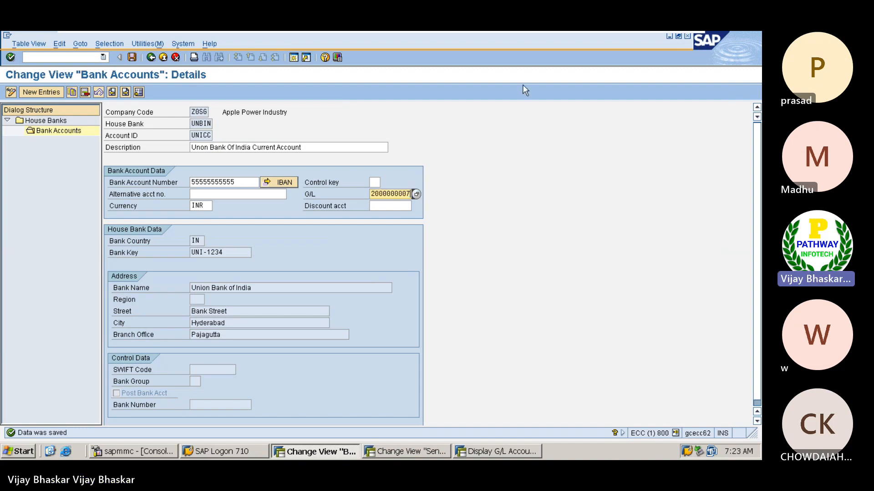
In Excel B840, note that the GL assigned in the bank account is called the main bank GL account
mouse_move(635, 32)
left_click(661, 42)
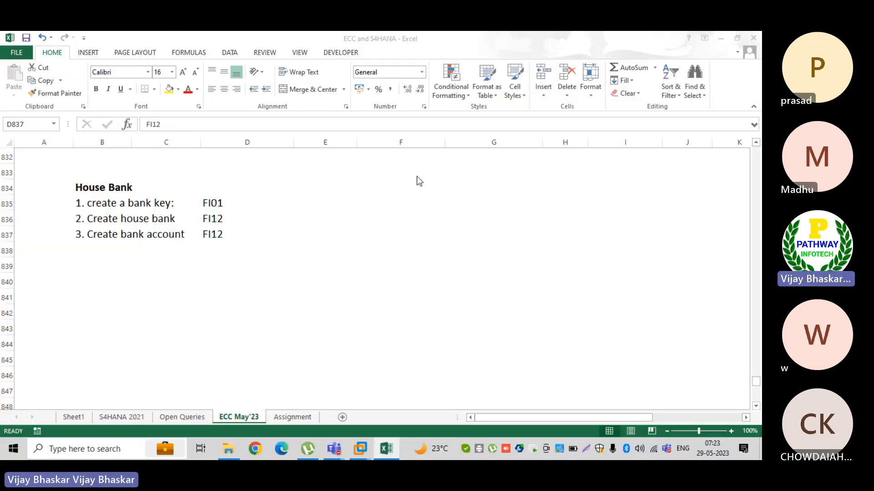
scroll(242, 287, "down", 1)
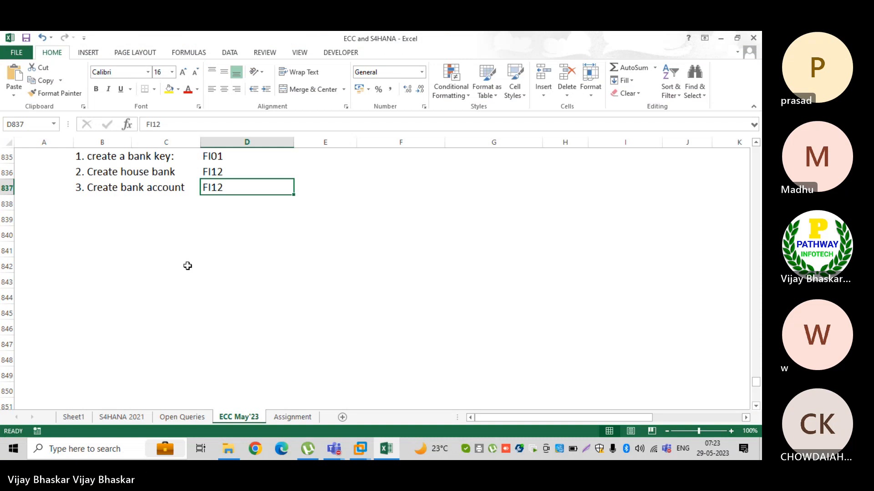
left_click(112, 233)
type("The")
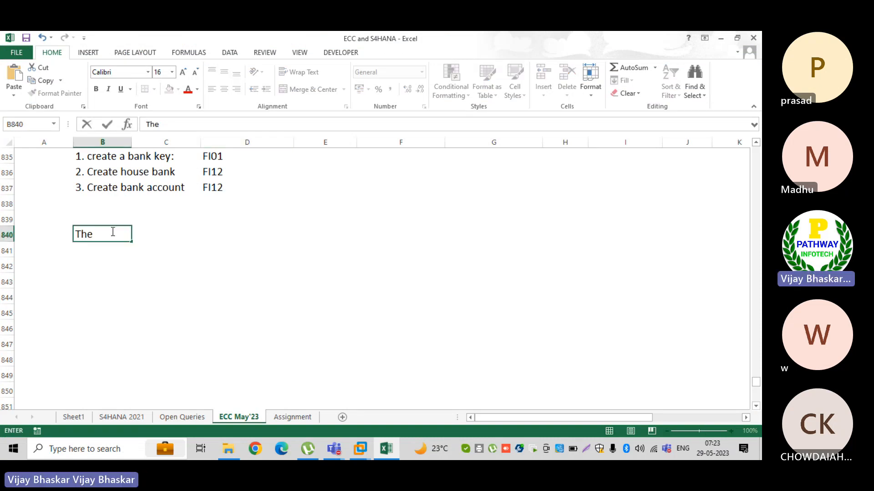
type(" G")
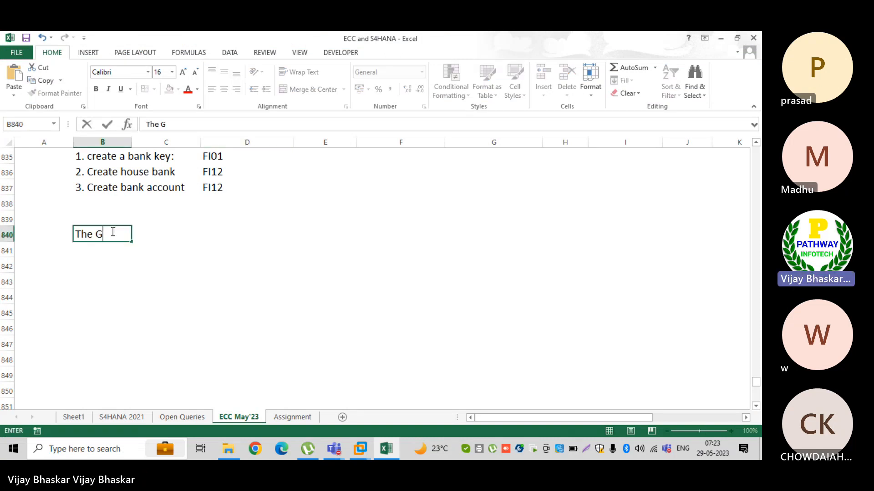
type("L account wh")
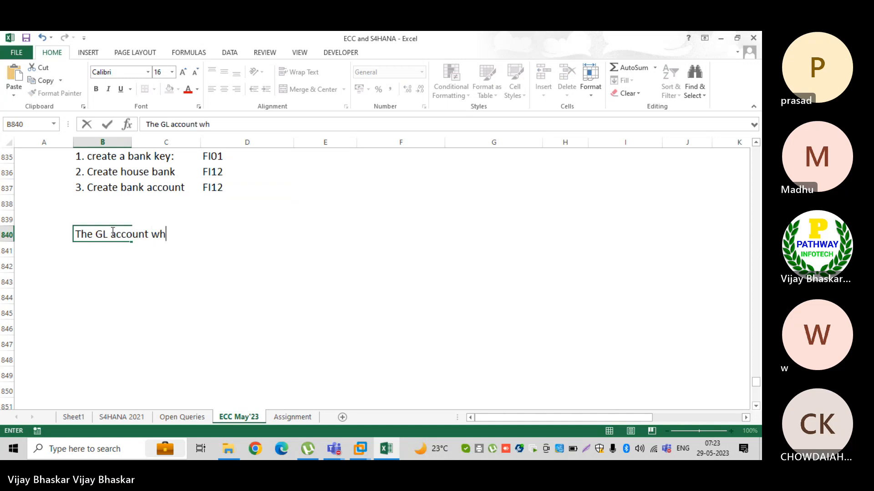
type("ich we have assign")
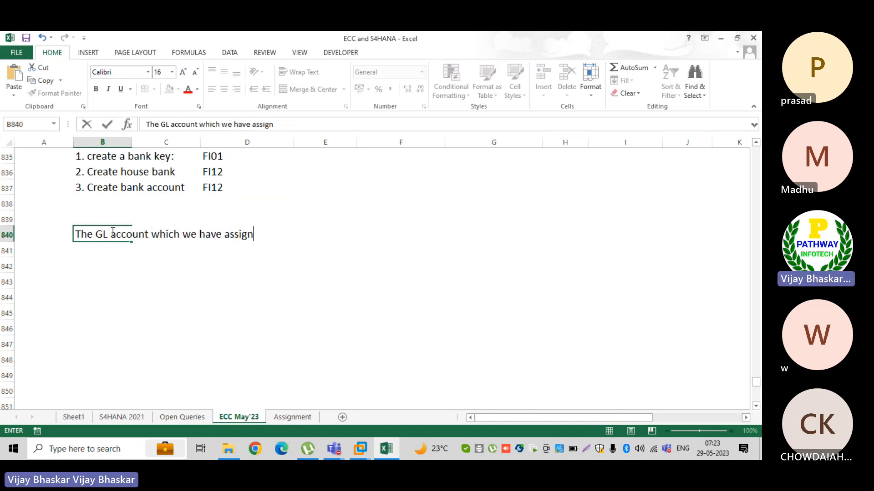
type("ed in the ")
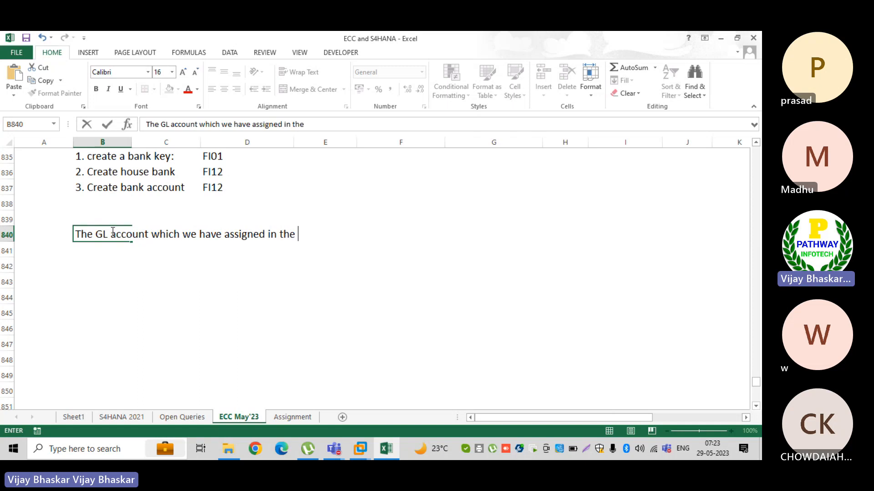
type("bank accoun")
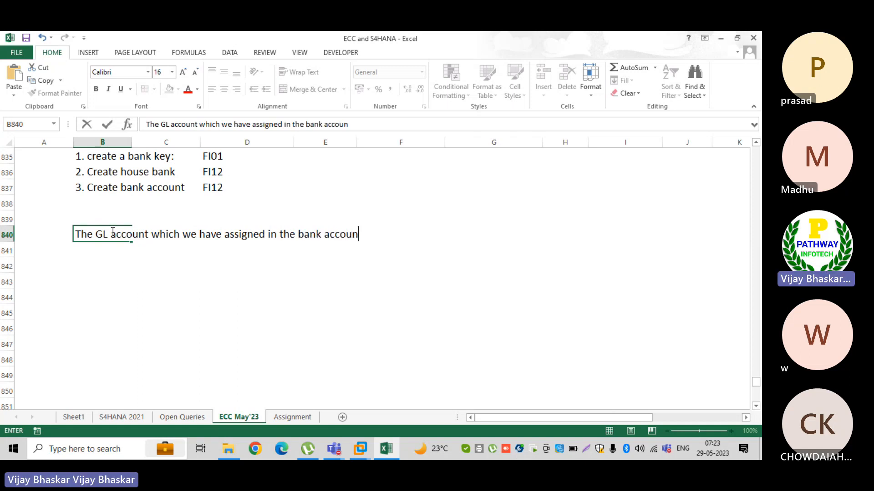
type("t that is calles")
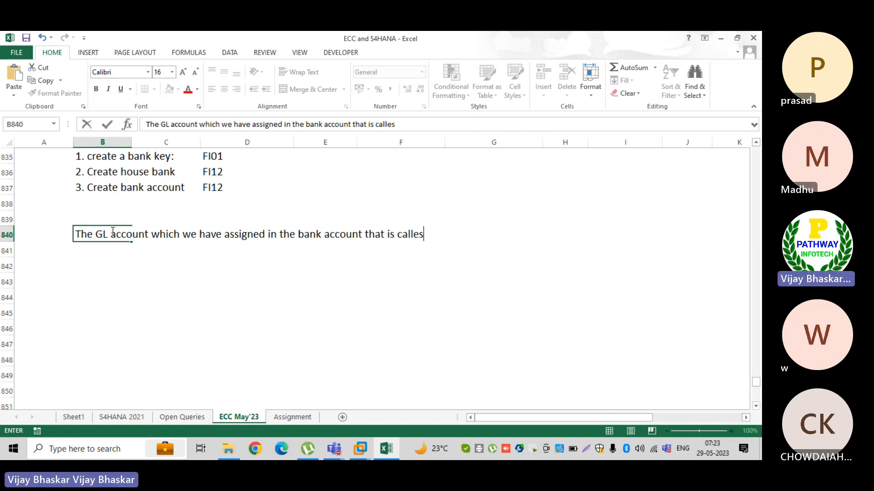
key("BackSpace")
type("d as m")
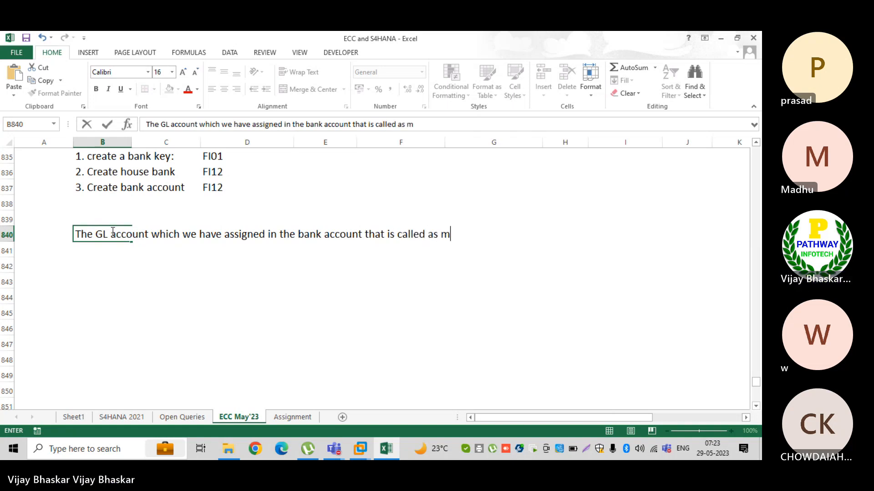
type("ain bank G")
type("L account")
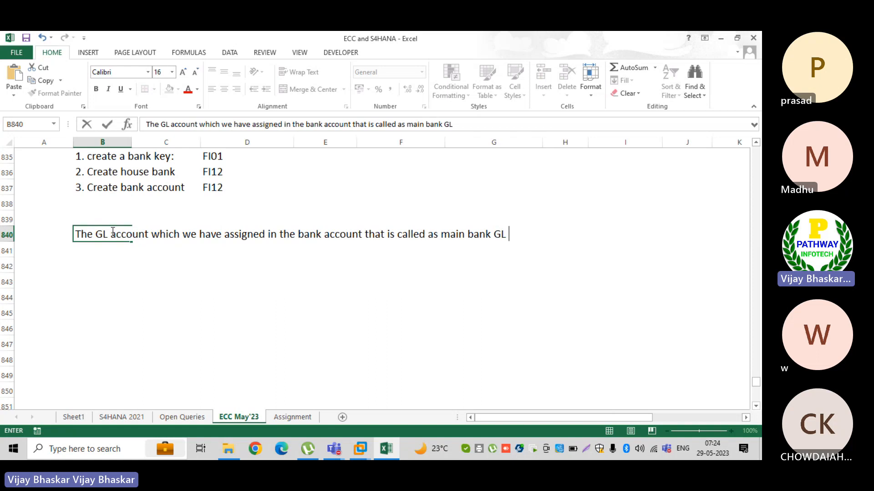
key("Return")
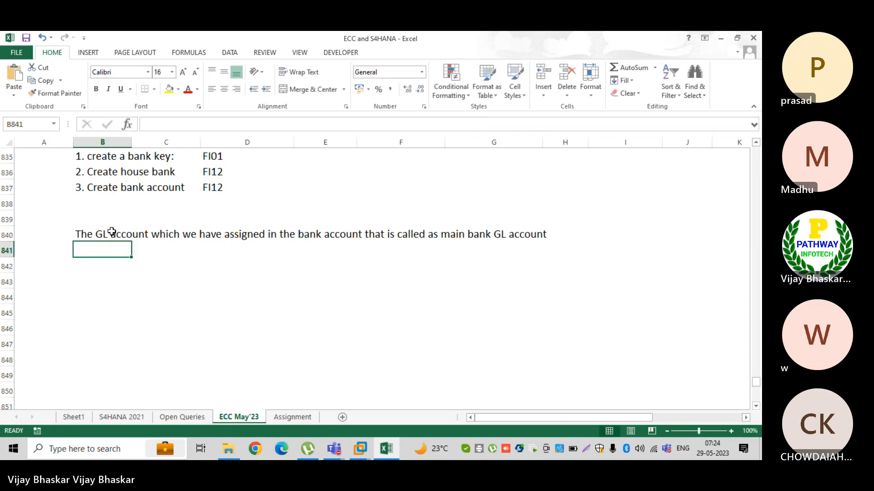
In B841, note that the main bank GL balance always equals our bank account balance
type("The")
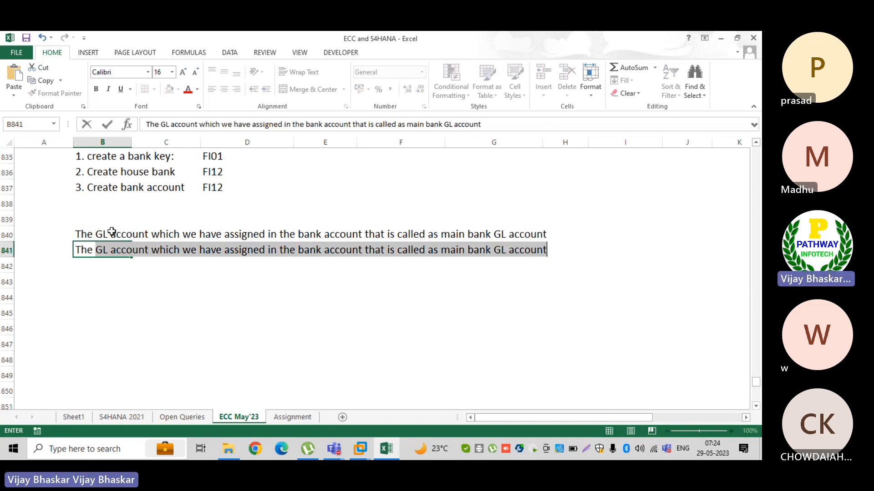
type(" main bank GL account")
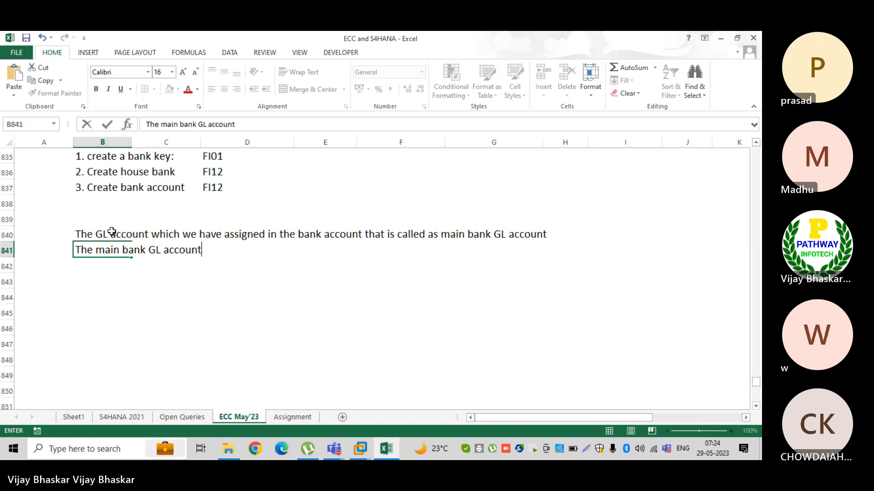
type(". Is")
key("BackSpace")
key("BackSpace")
key("BackSpace")
key("BackSpace")
key("BackSpace")
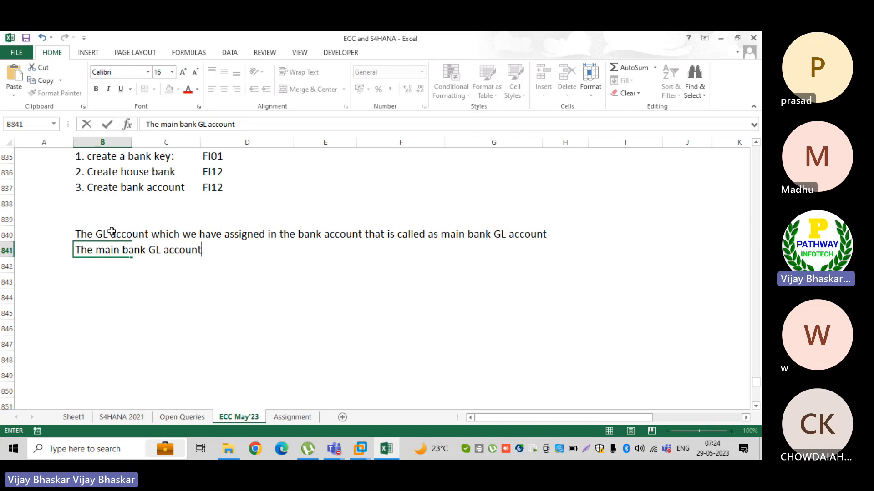
type(", is ")
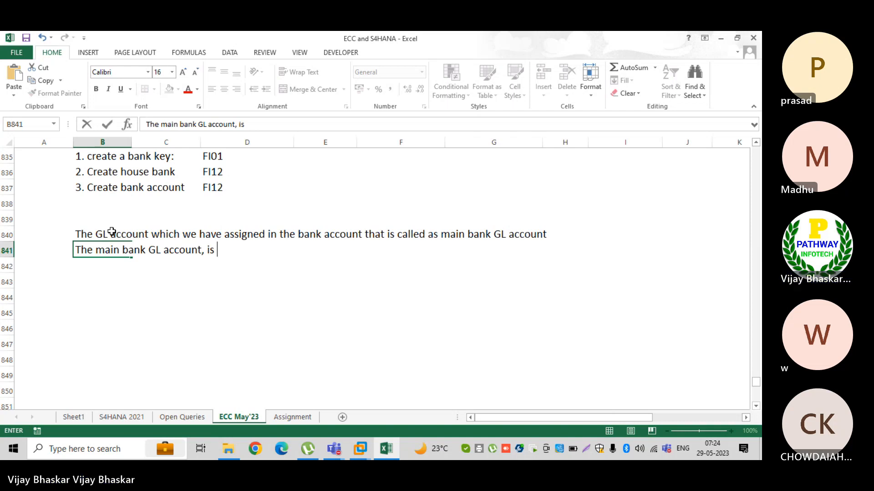
type("always")
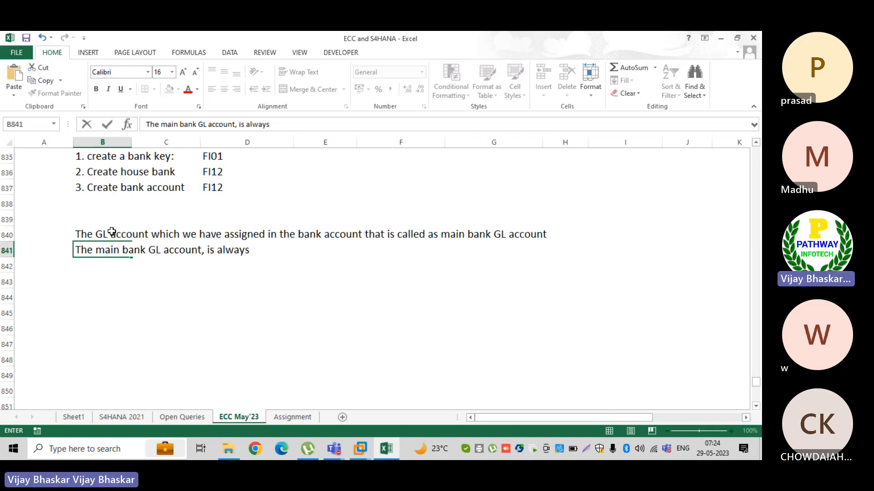
type("e")
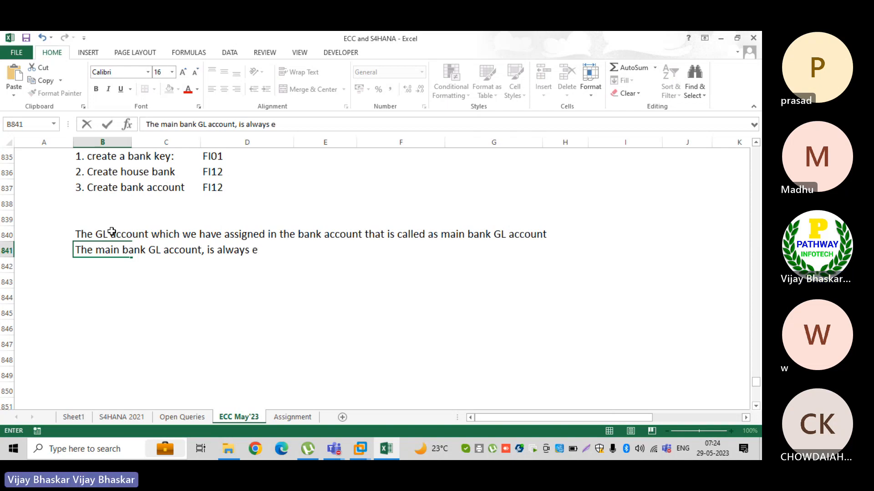
key("BackSpace")
key("BackSpace")
key("BackSpace")
key("BackSpace")
key("BackSpace")
key("BackSpace")
key("BackSpace")
key("BackSpace")
key("BackSpace")
key("BackSpace")
key("BackSpace")
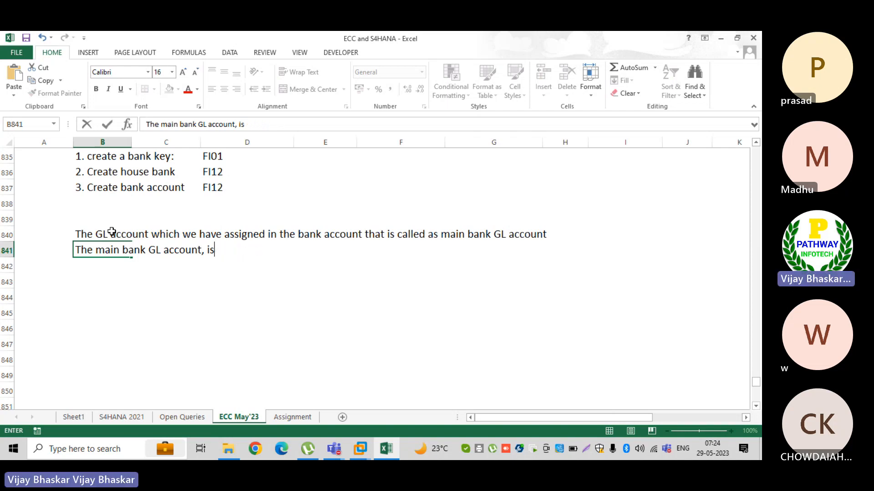
type("balance is eq")
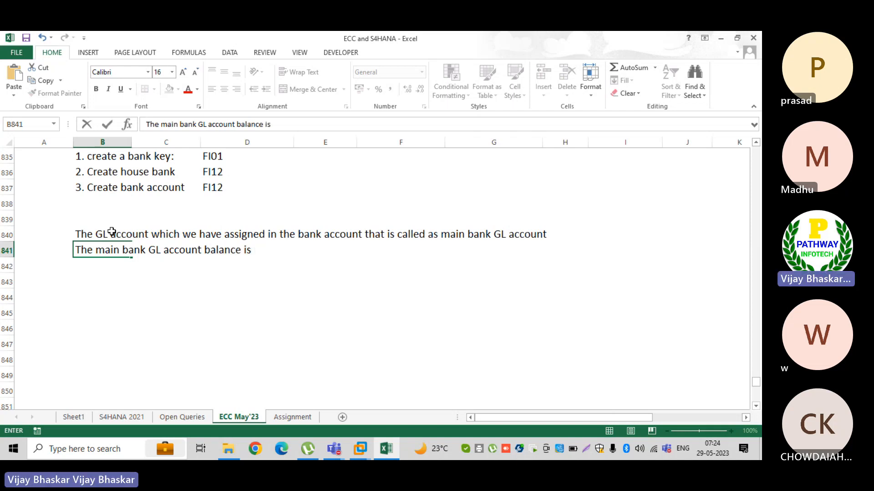
type("ual to alwe")
key("BackSpace")
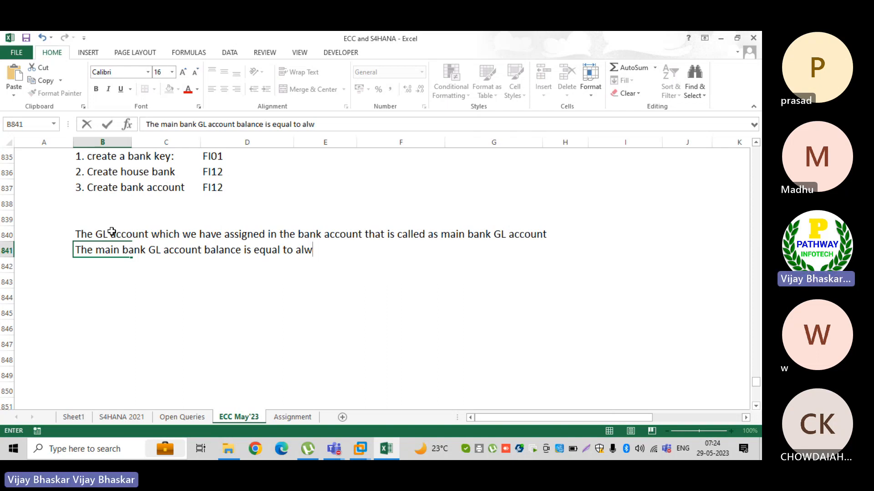
type("ays with o")
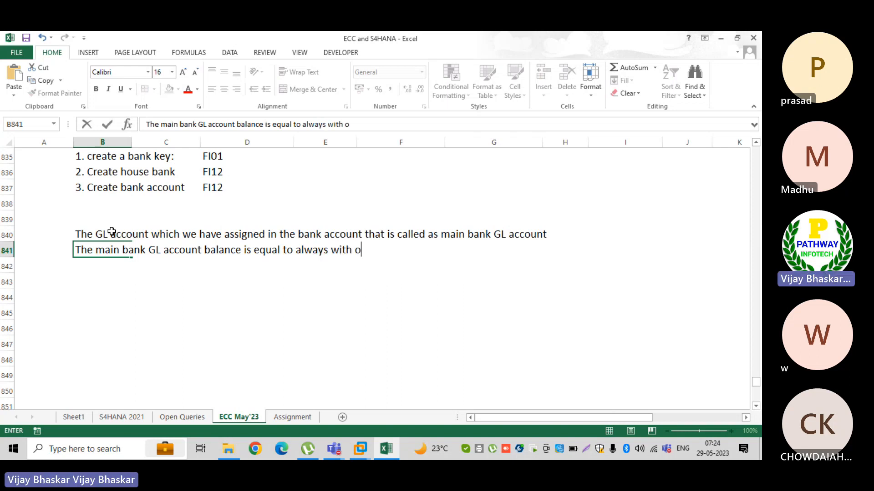
type("ut")
key("BackSpace")
type("r ")
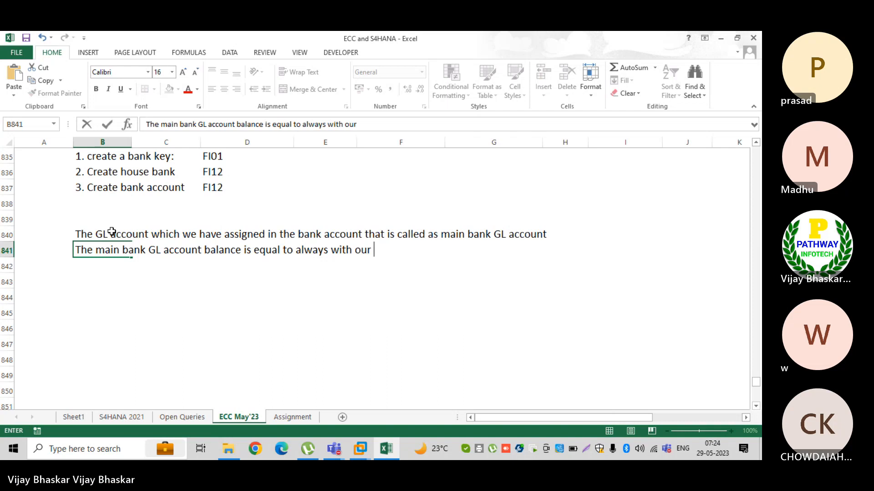
type("bank accoutn")
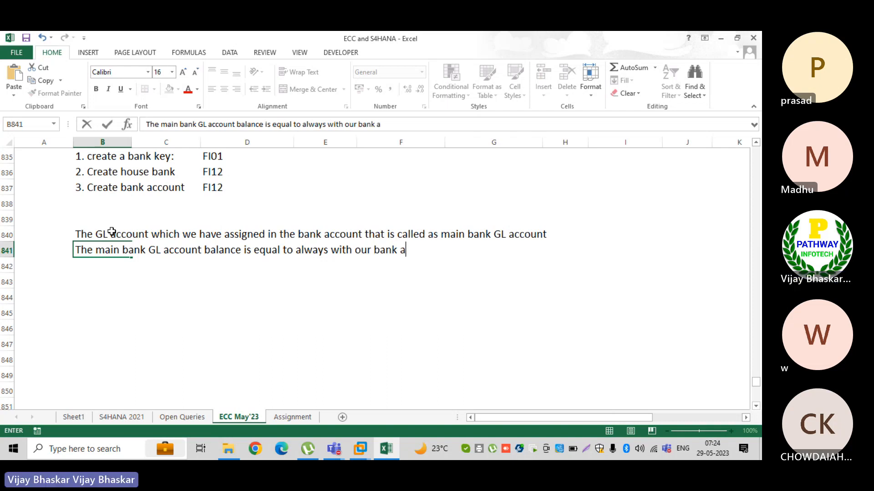
key("BackSpace")
key("BackSpace")
key("BackSpace")
key("BackSpace")
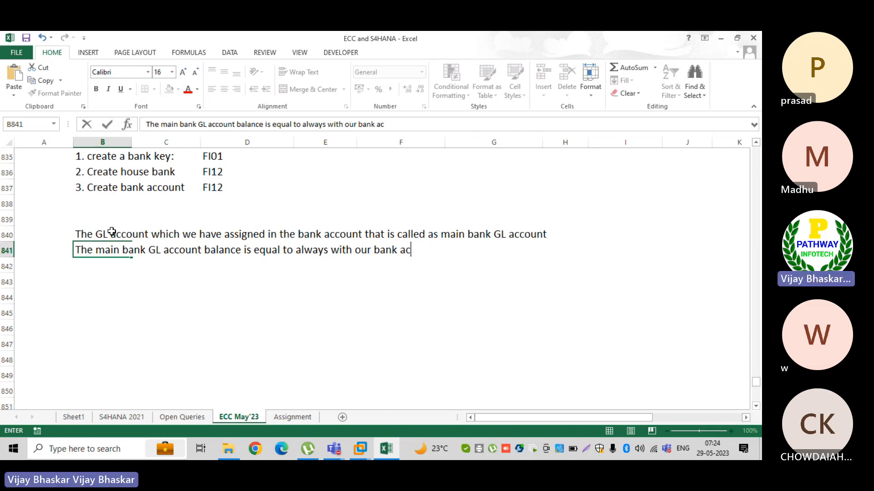
type("ccoutn balance")
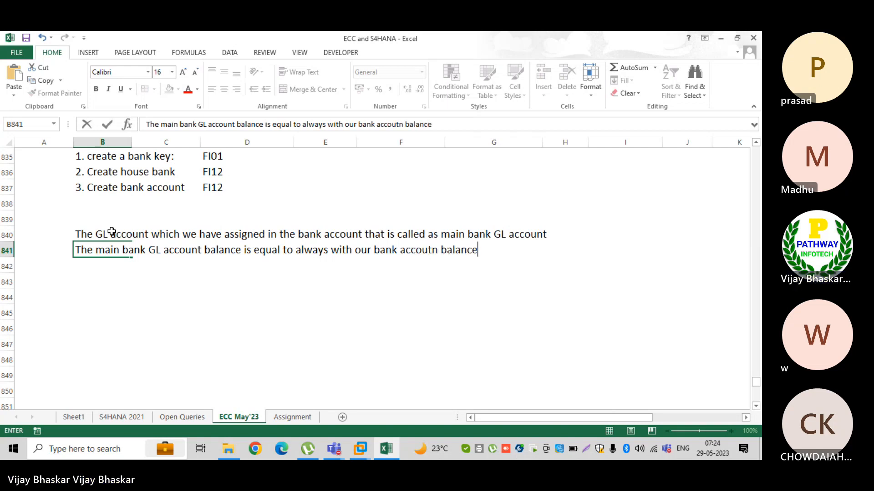
key("Return")
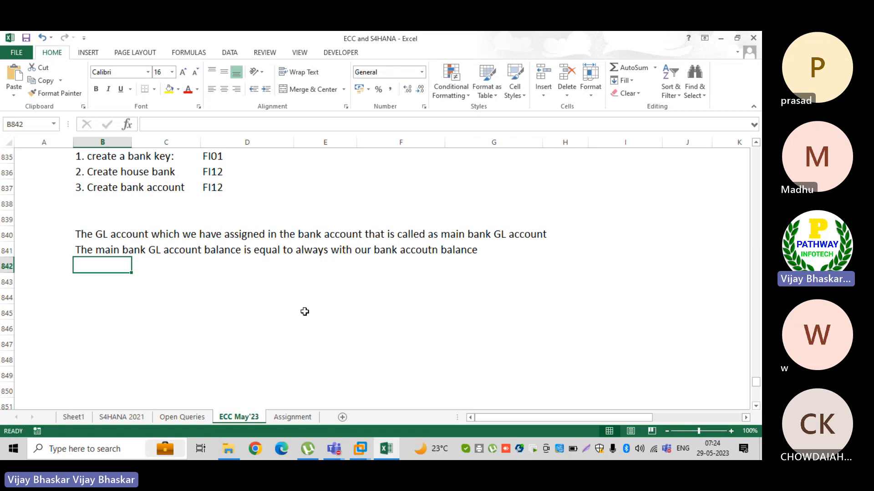
left_click(366, 449)
left_click(385, 379)
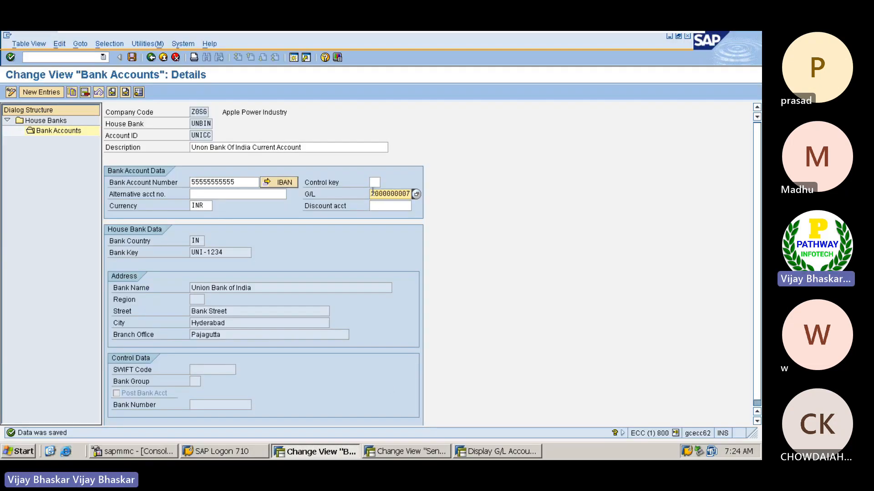
left_click_drag(373, 192, 410, 194)
left_click(410, 195)
left_click_drag(240, 183, 197, 183)
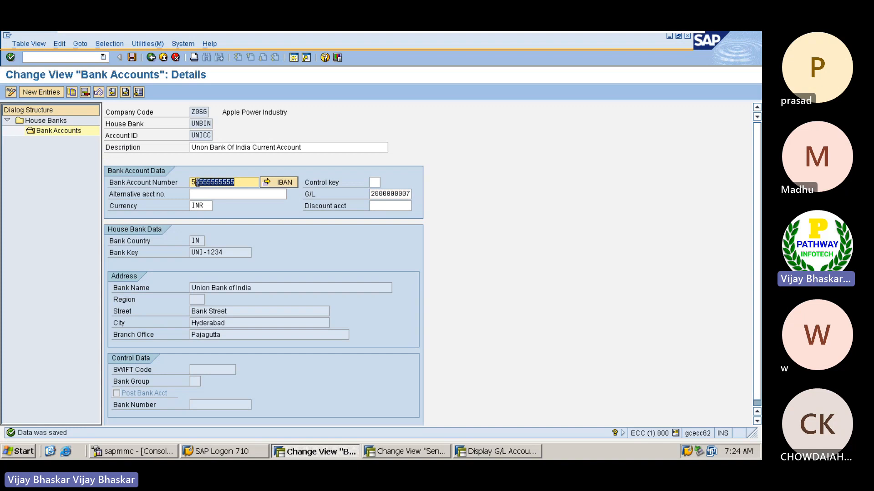
left_click(191, 182)
left_click_drag(370, 194, 410, 194)
key("ctrl+c")
left_click(410, 194)
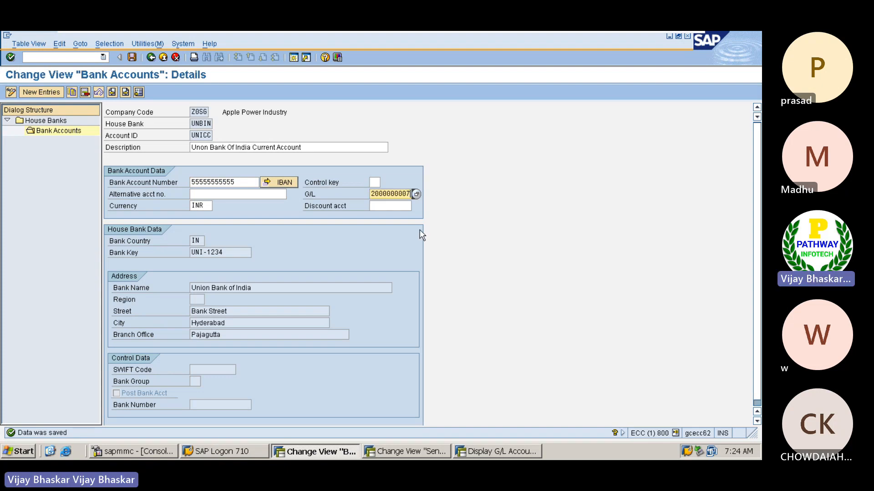
mouse_move(586, 32)
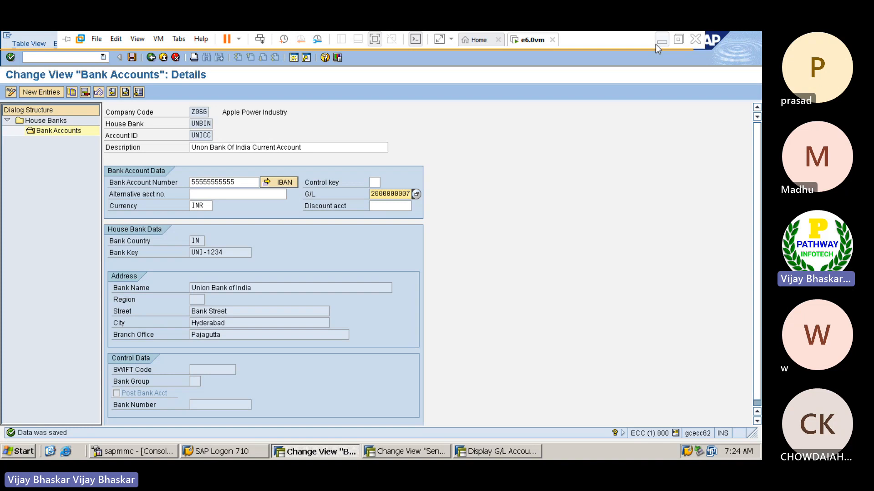
In Excel, add the 'SAP Bank' heading with 'Unin Bank' and 'GL' column labels
left_click(655, 45)
type("Bank")
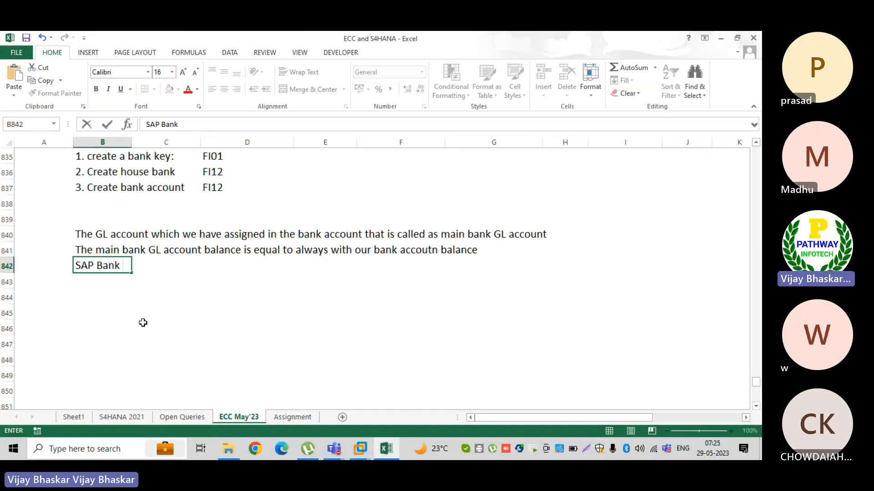
key("Return")
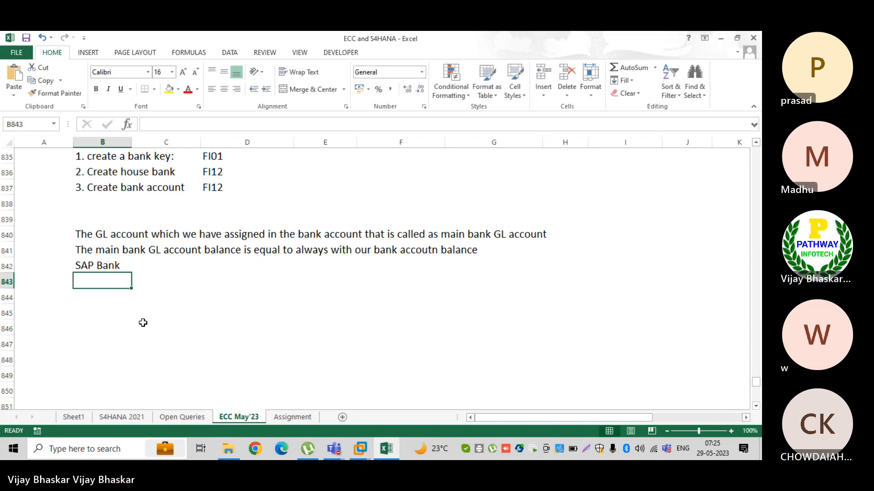
type("Un")
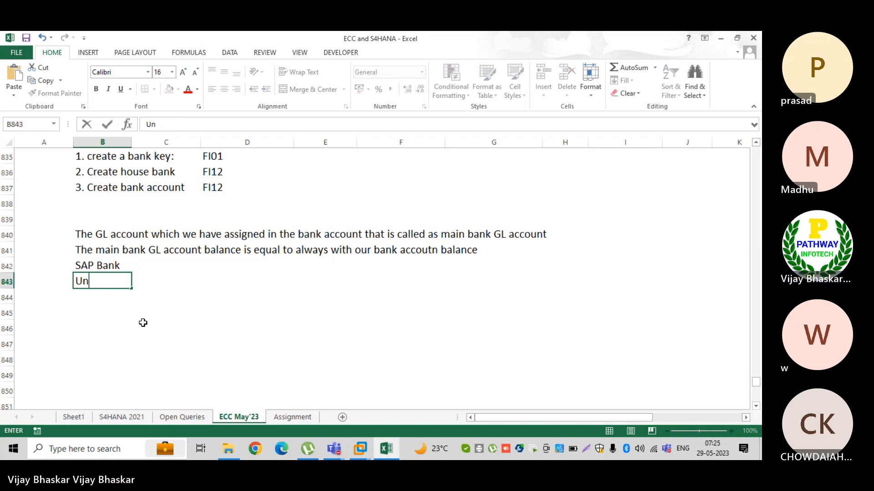
type("in Ban k")
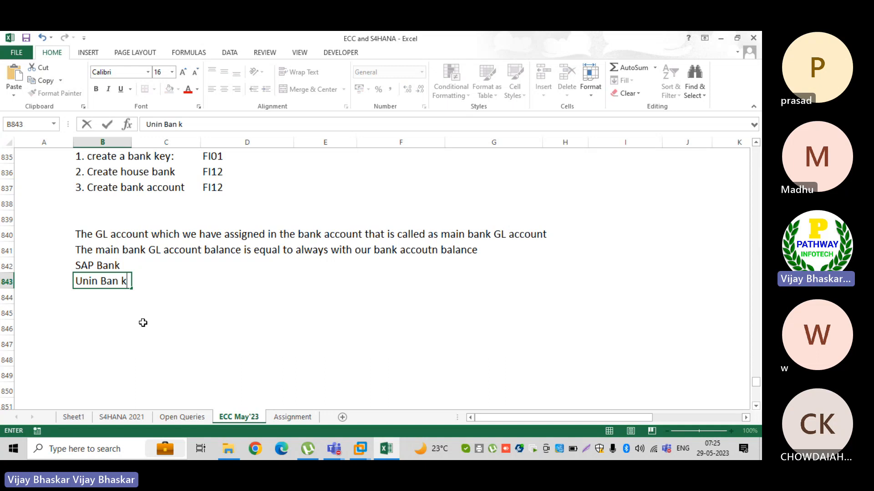
type("k")
key("Tab")
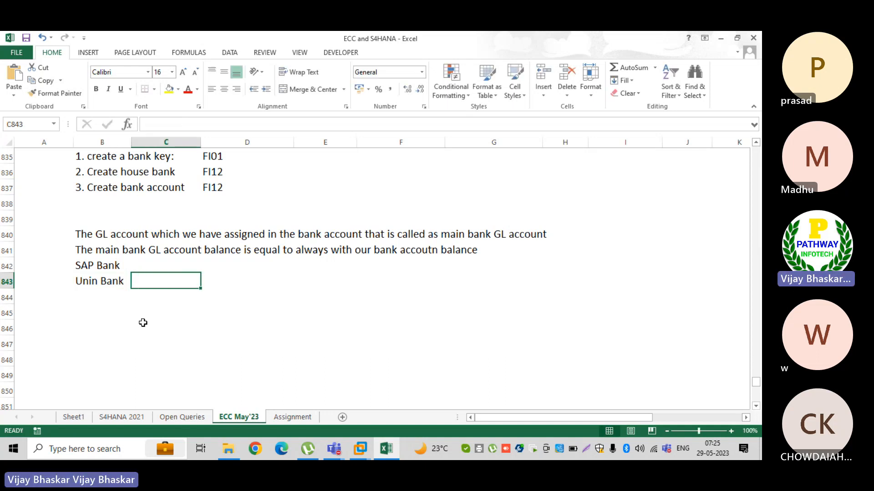
key("Up")
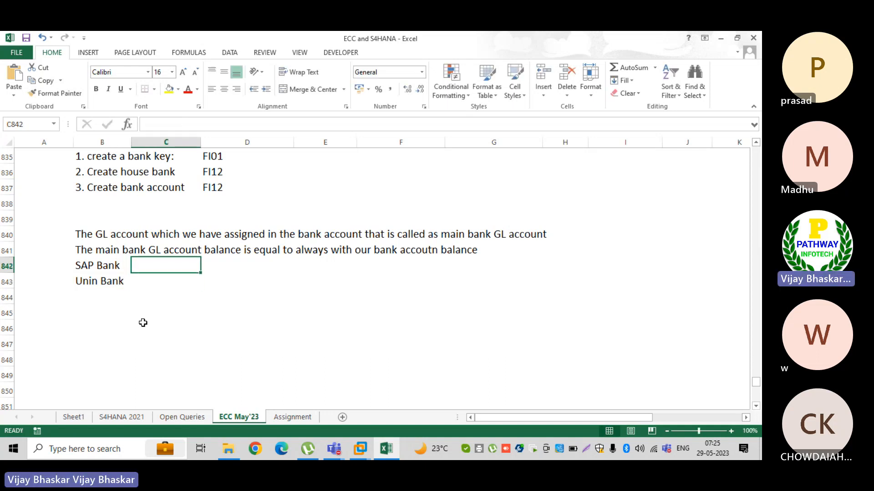
key("Down")
key("Right")
type("G")
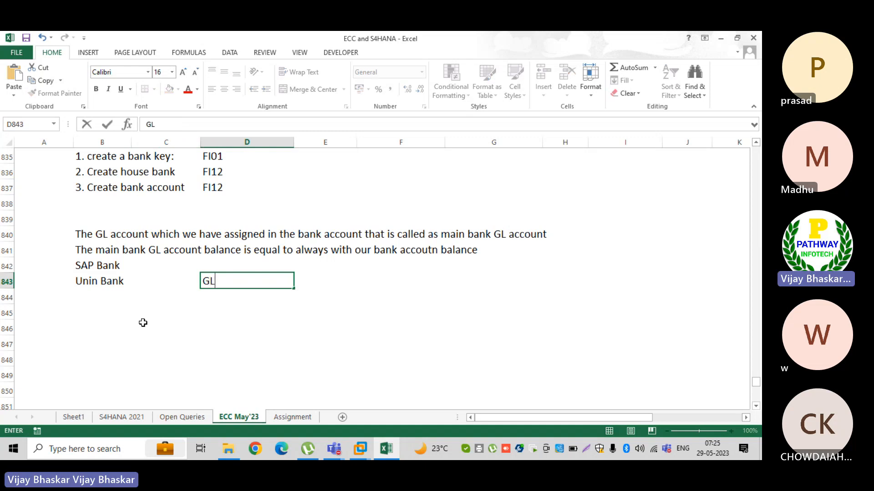
key("Return")
key("Left")
key("Left")
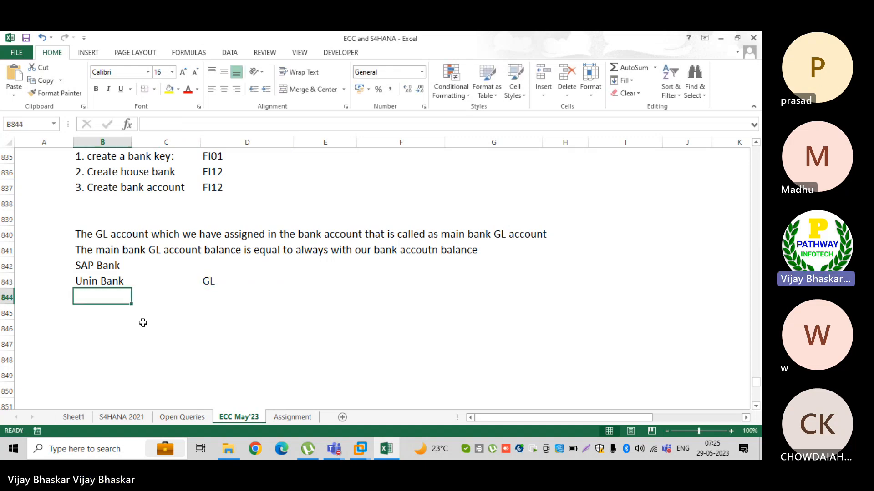
type("5555555")
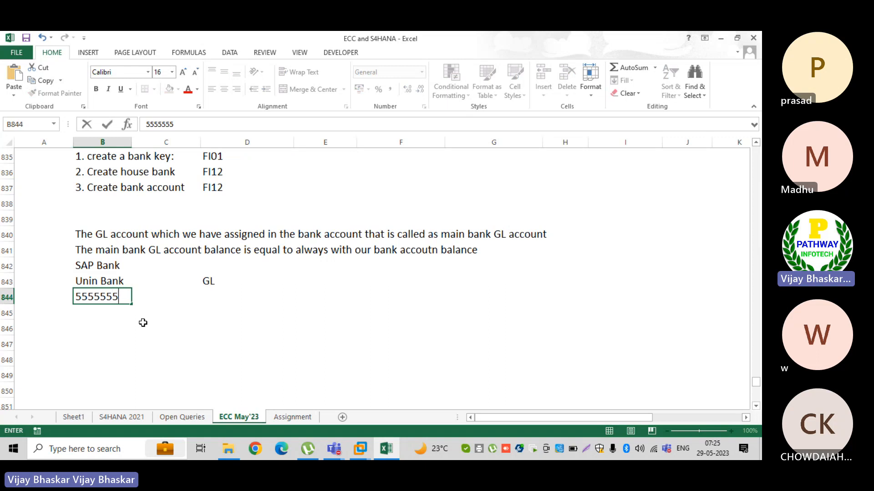
key("Right")
key("Right")
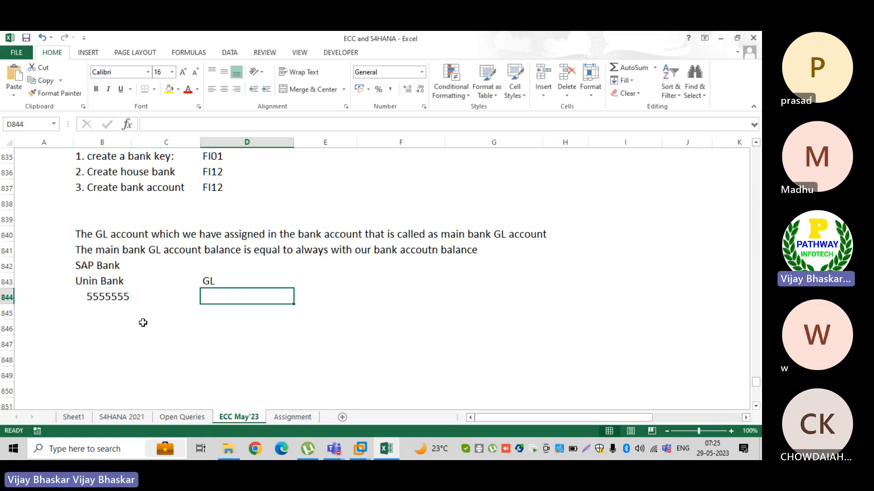
key("ctrl+v")
Extend the label to 'Unin Bank Acc No' and centre the GL heading
left_click(125, 282)
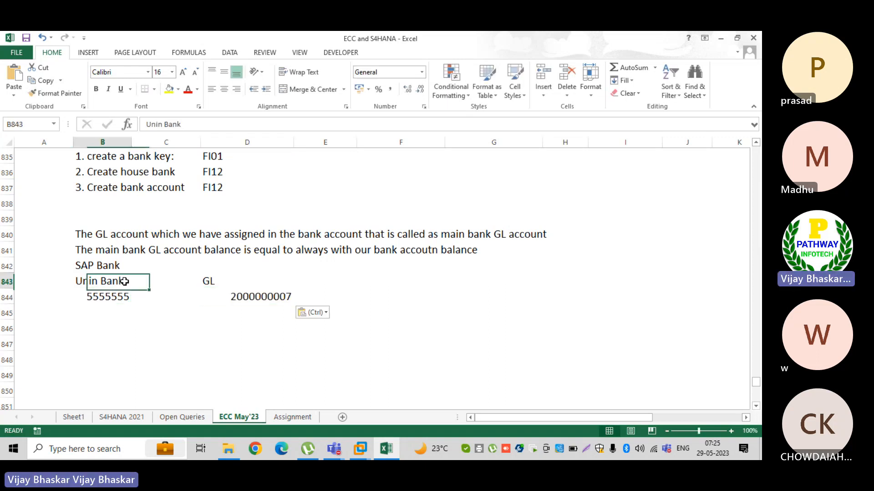
double_click(127, 281)
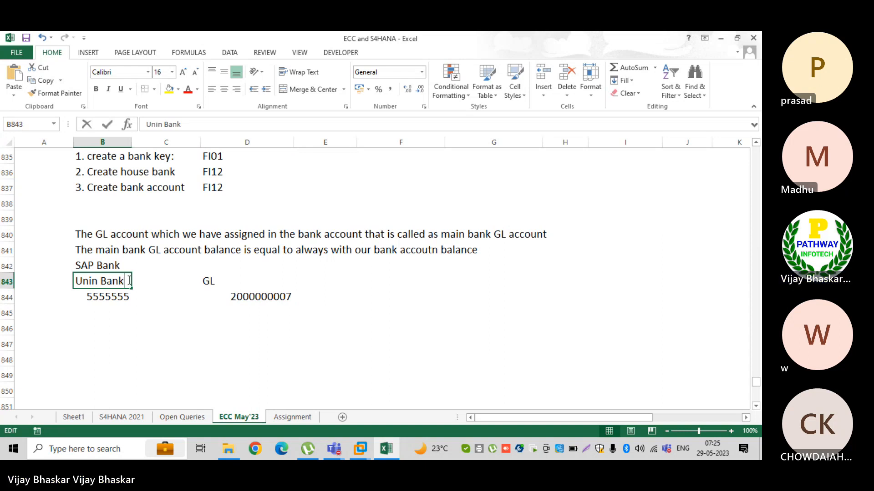
type("Acc No")
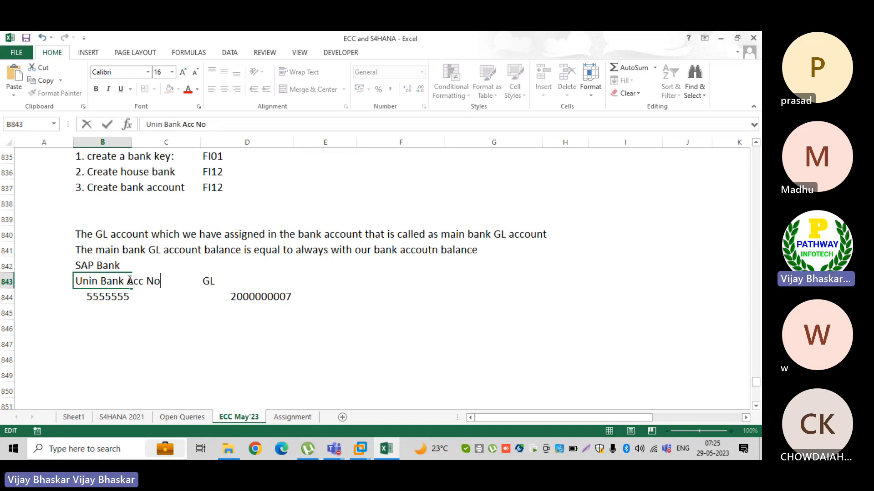
key("Tab")
key("Right")
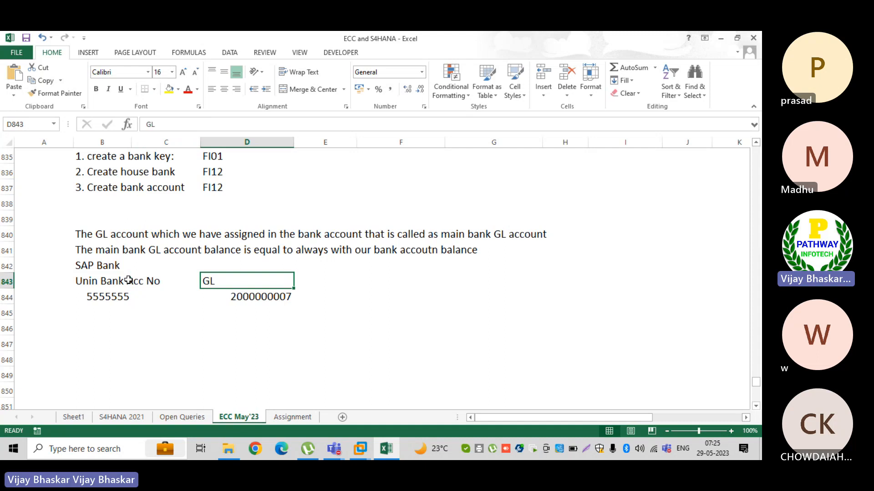
key("Left")
left_click(221, 287)
left_click(226, 91)
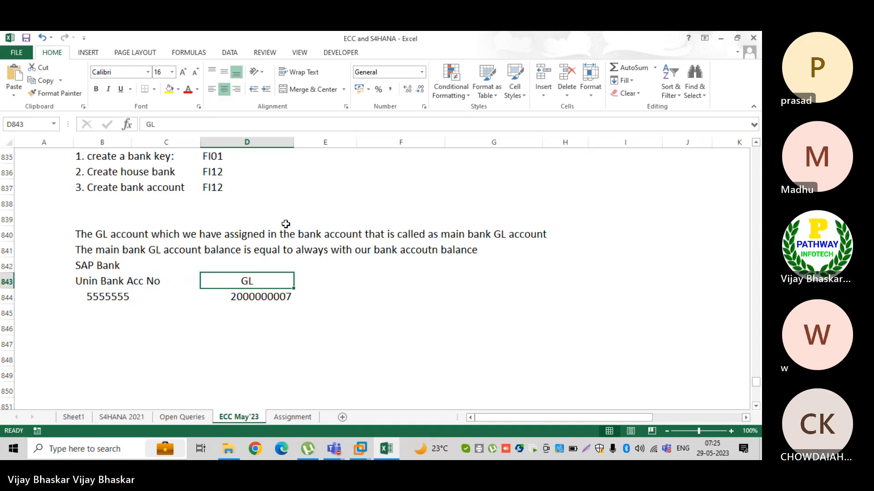
left_click(333, 283)
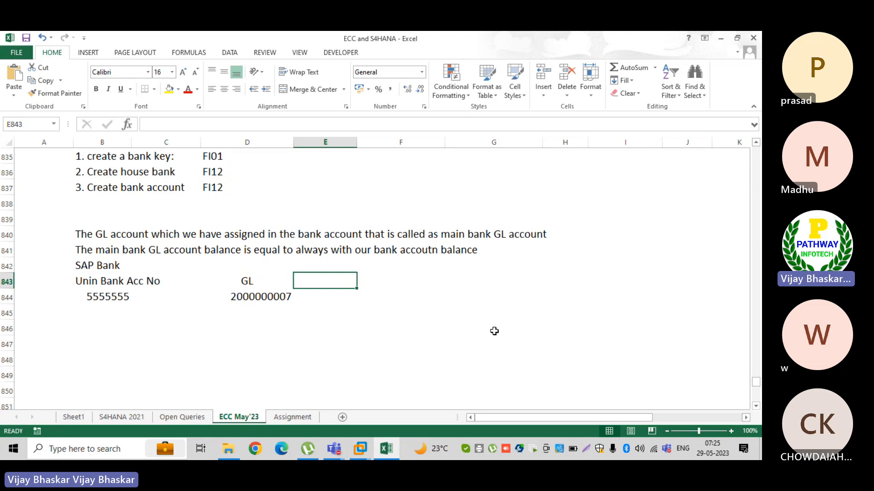
key("Right")
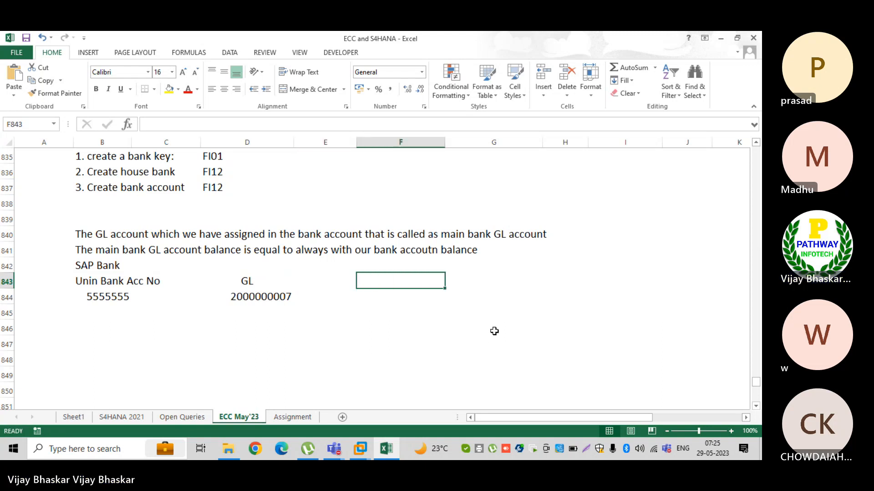
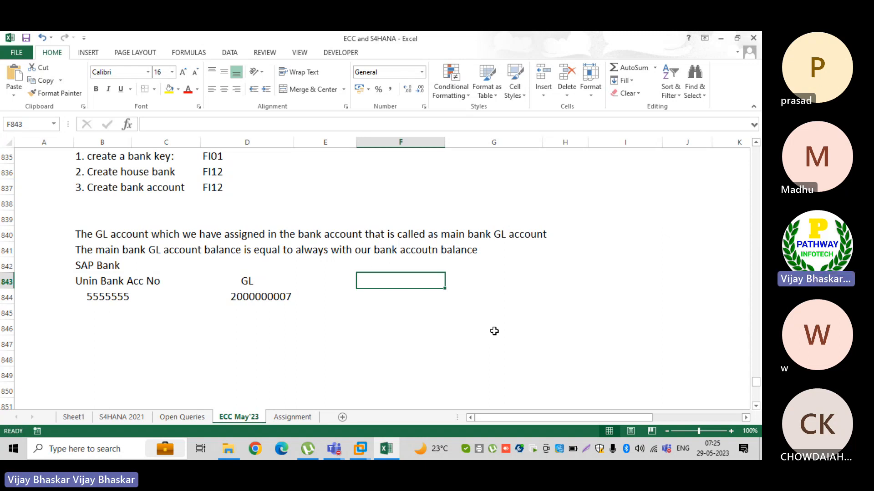
Head F843 'In SAP the Main Bank GL balance' and enter 90000 in F844 beneath it
type("Balance")
key("BackSpace")
key("BackSpace")
key("BackSpace")
key("BackSpace")
key("BackSpace")
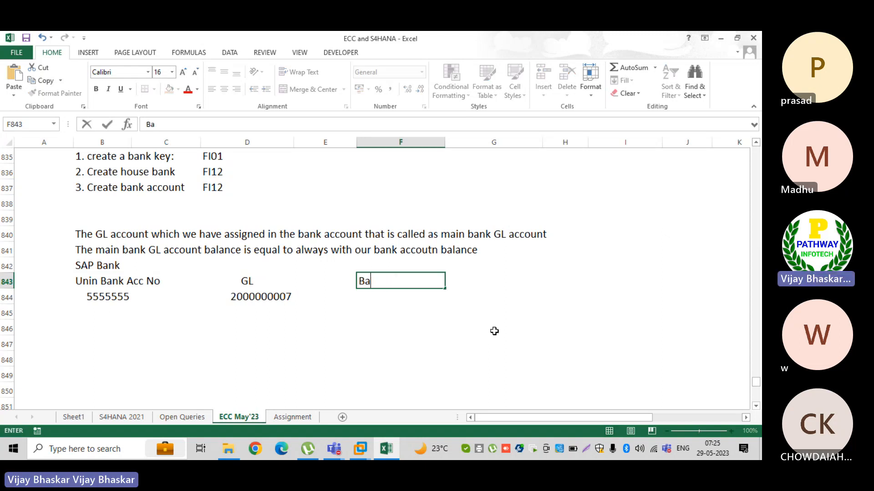
key("BackSpace")
key("BackSpace")
type("In SAP ")
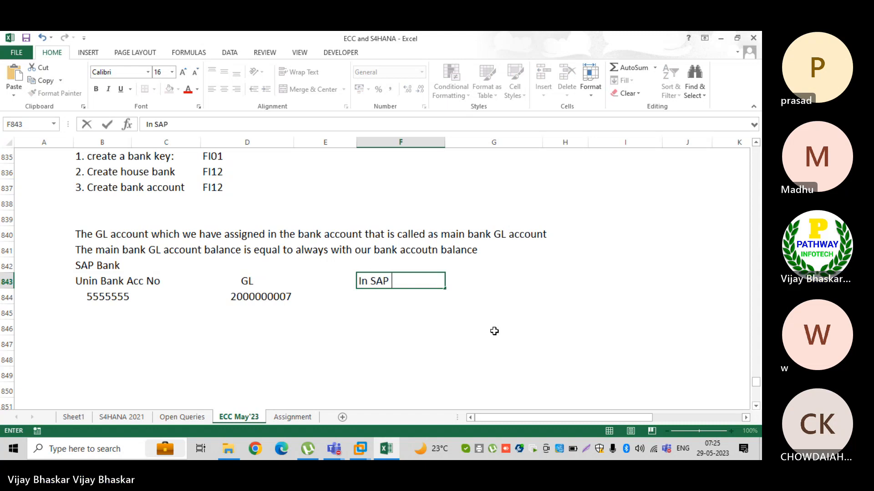
type("the ")
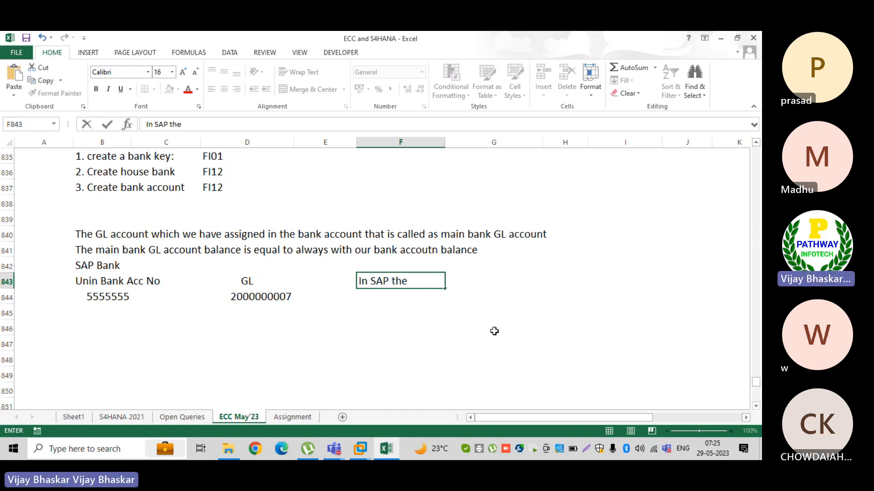
type("GL")
key("BackSpace")
key("BackSpace")
type("Main Bank ")
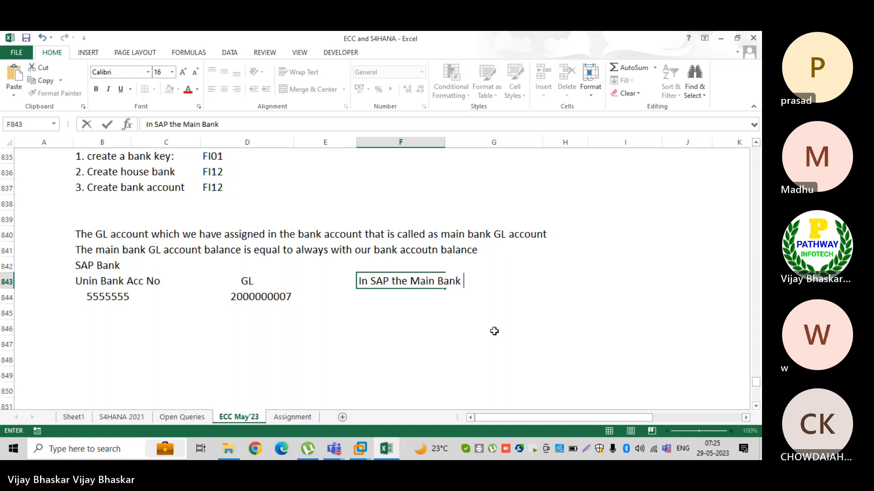
type("GL balance")
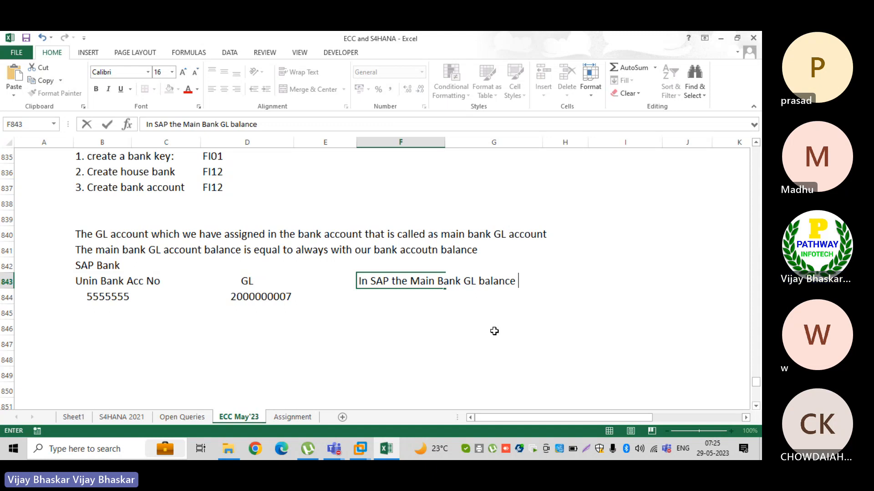
key("Return")
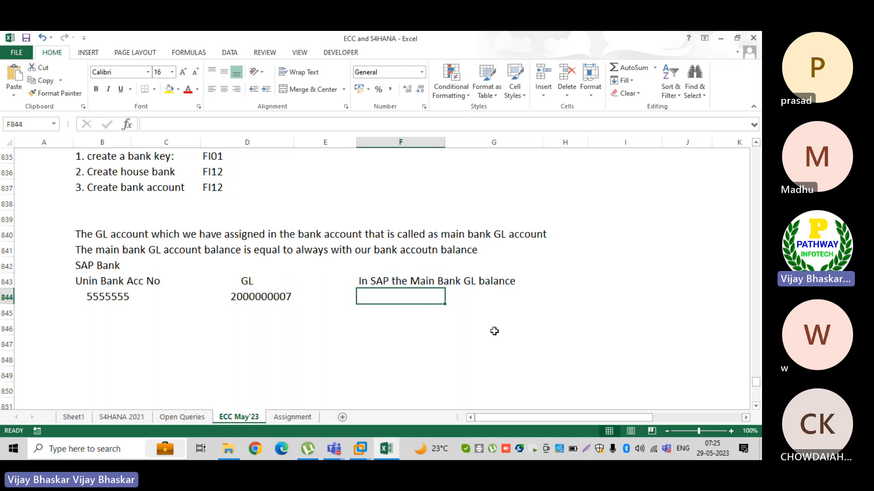
type("90000")
key("Return")
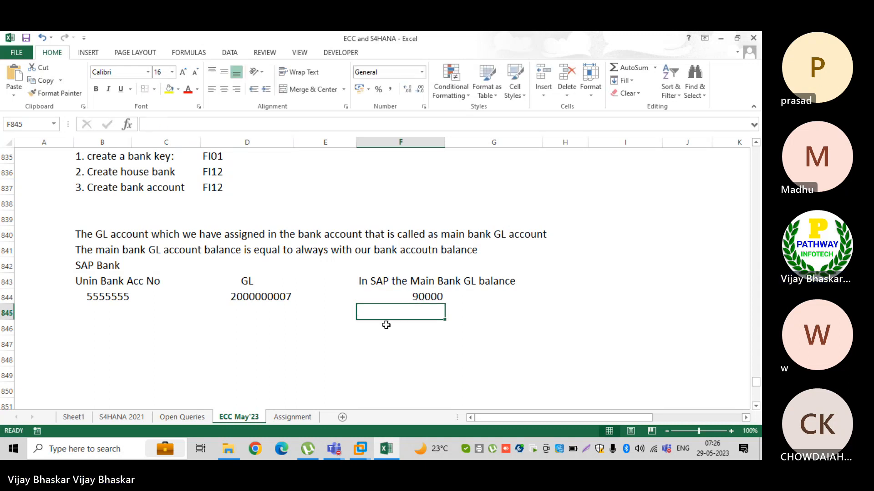
left_click(5, 281)
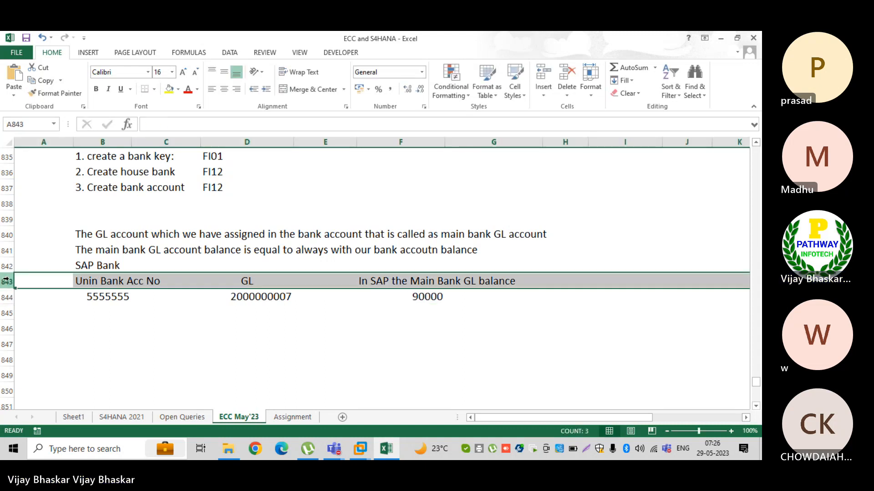
Insert a blank row at 843 and move the 'SAP Bank' label into B843 in bold
key("ctrl+shift+plus")
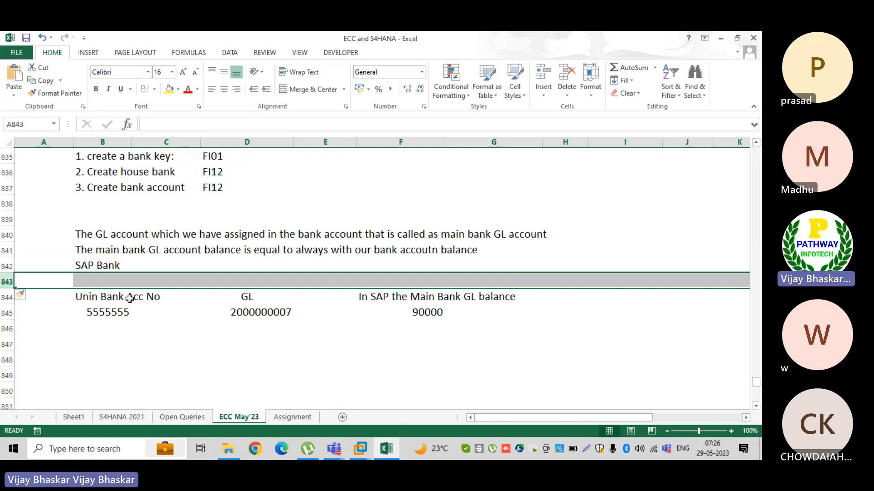
left_click(85, 265)
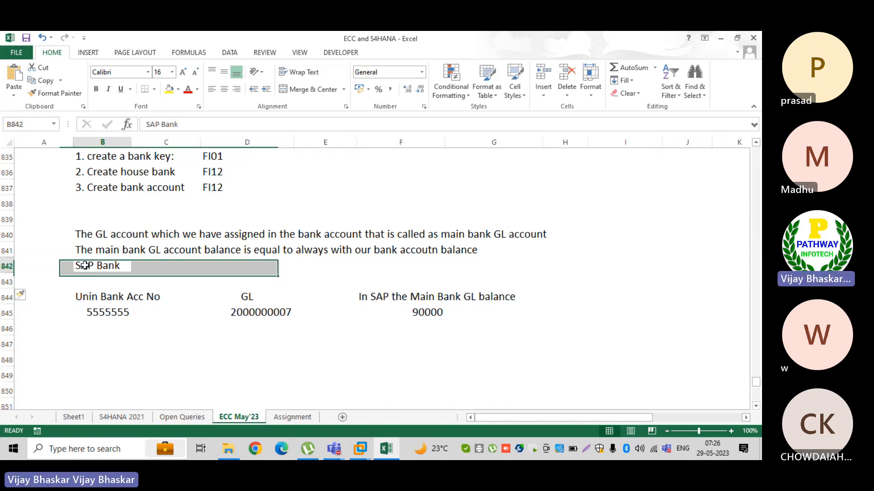
key("ctrl+c")
key("Down")
key("Down")
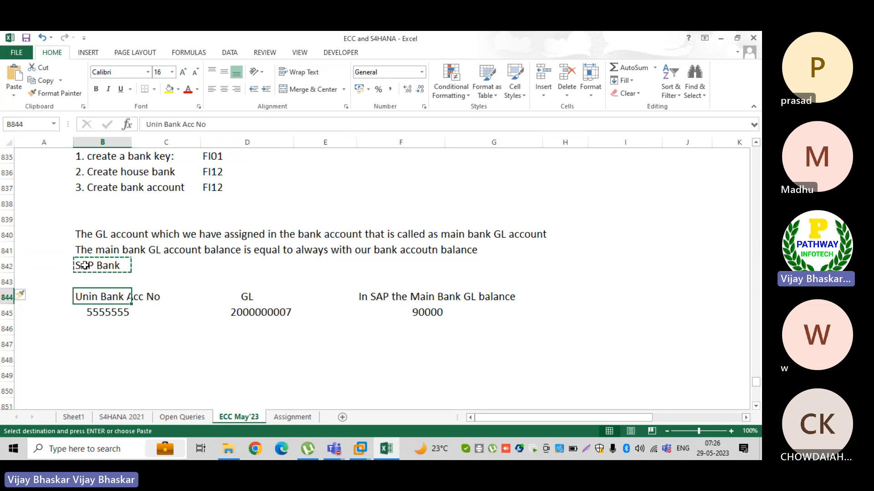
key("Up")
key("Up")
key("Down")
key("Return")
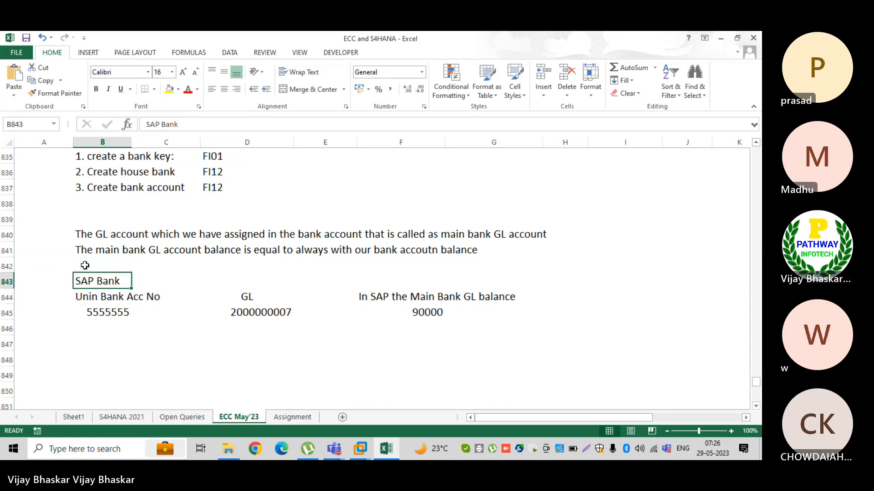
key("ctrl+b")
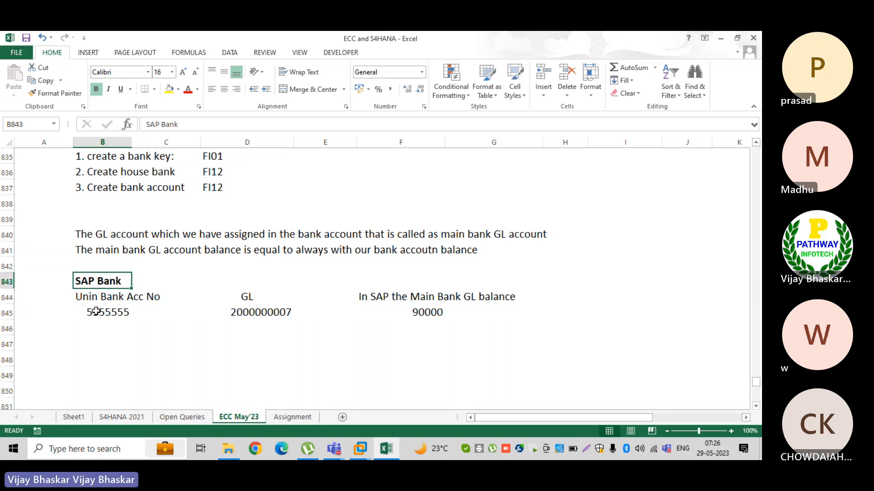
Add a bold 'Net Banking:' label in B847
left_click(80, 339)
type("N")
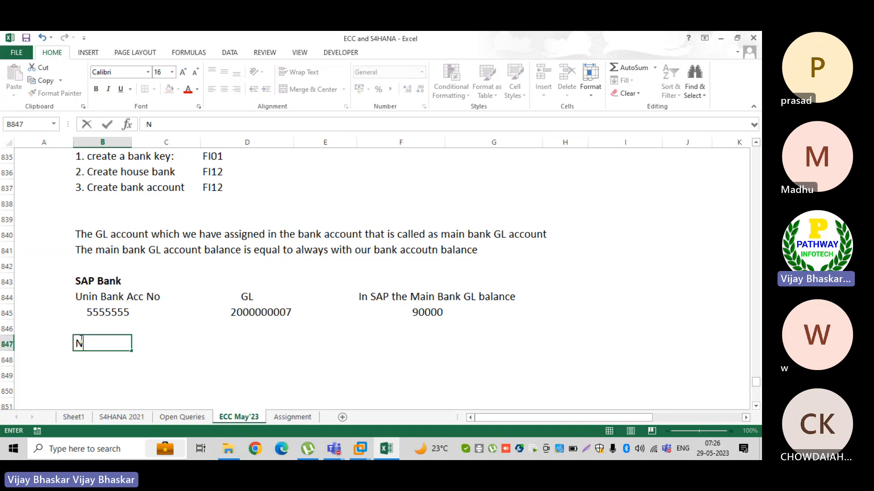
type("et Ban")
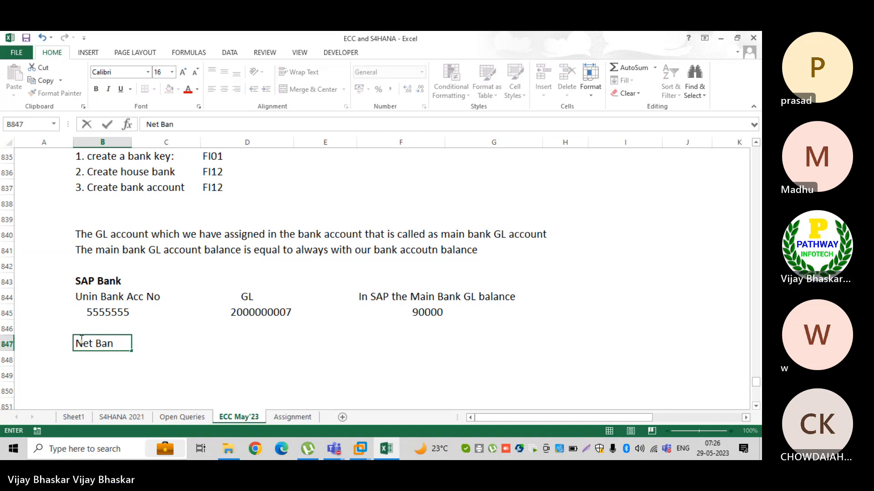
type("king:")
key("Return")
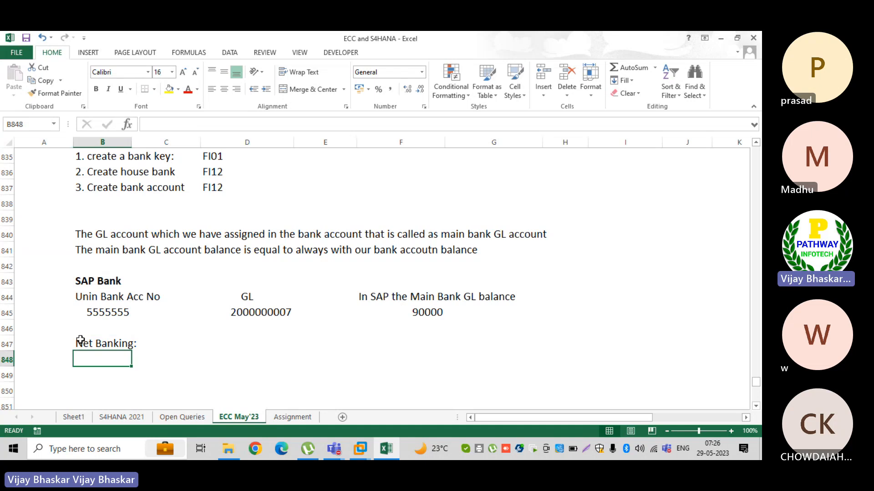
left_click(81, 340)
key("ctrl+b")
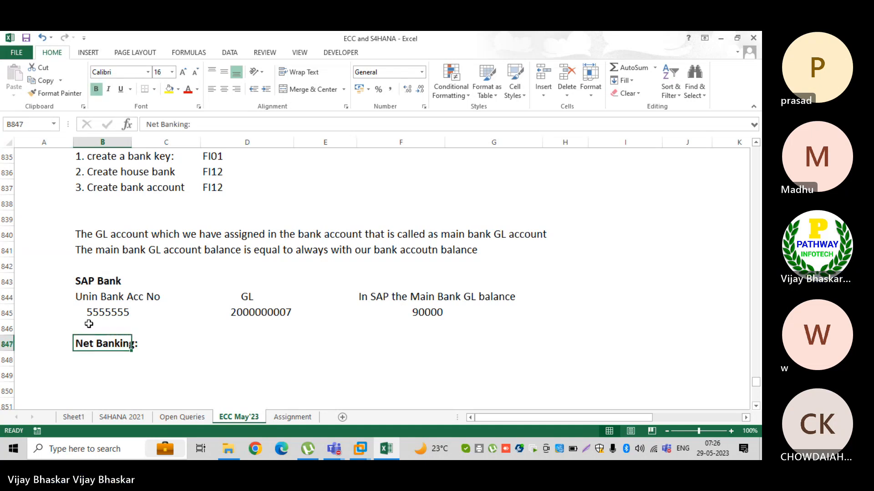
Copy the Unin Bank Acc No heading and 5555555 from B844:B845 to B848
left_click(101, 309)
left_click_drag(96, 296, 98, 313)
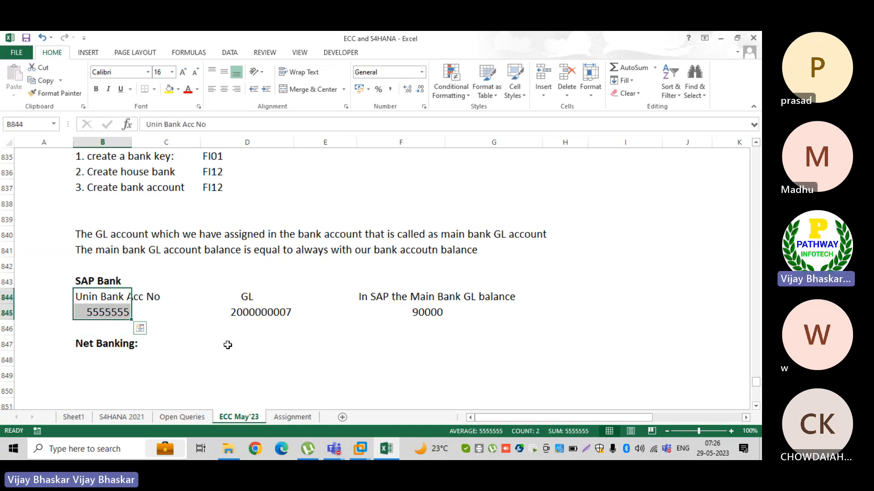
key("ctrl+c")
left_click(87, 360)
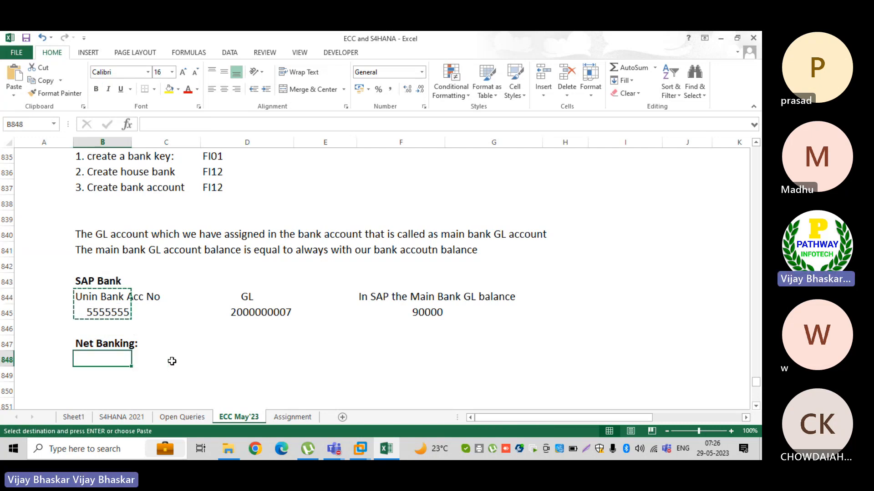
key("ctrl+v")
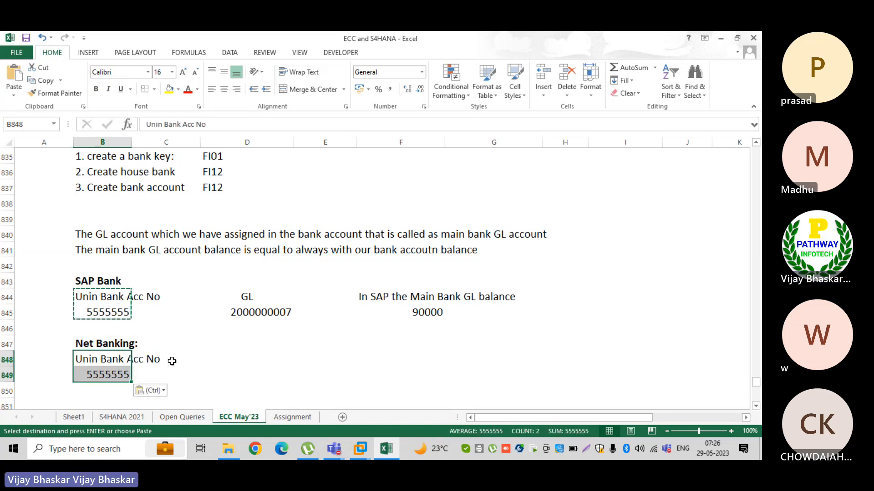
key("Escape")
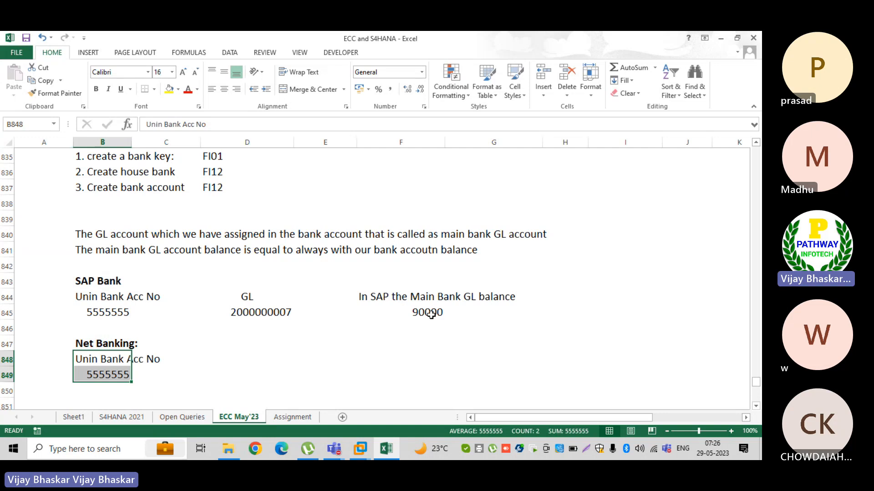
left_click(422, 349)
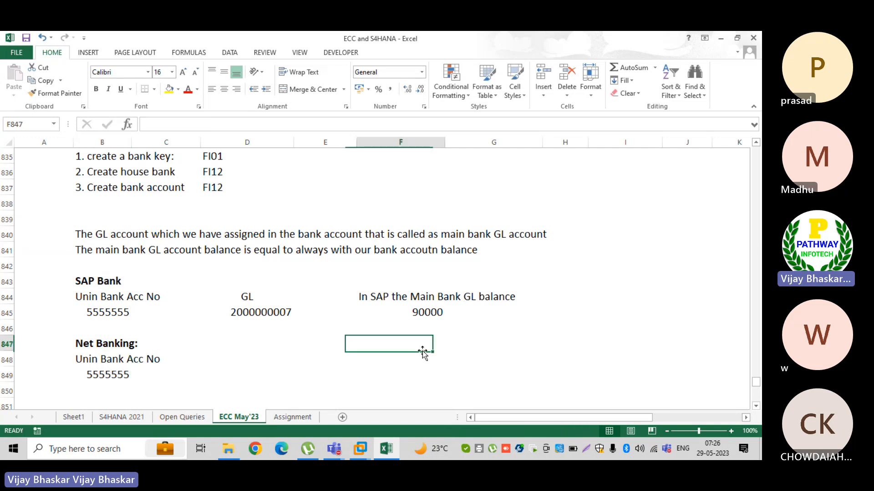
Enter 90000 in F849 for Net Banking and compare it with the SAP balance in F845
left_click(427, 368)
type("90")
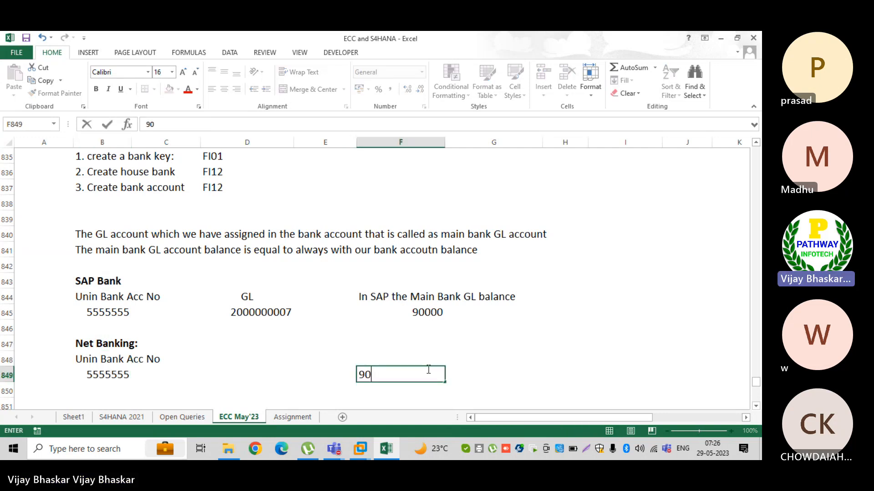
type("000")
key("Return")
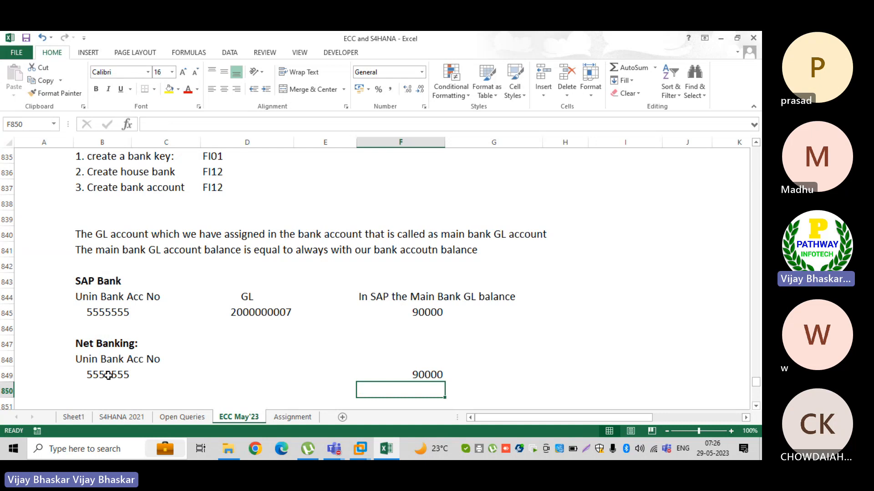
left_click(426, 374)
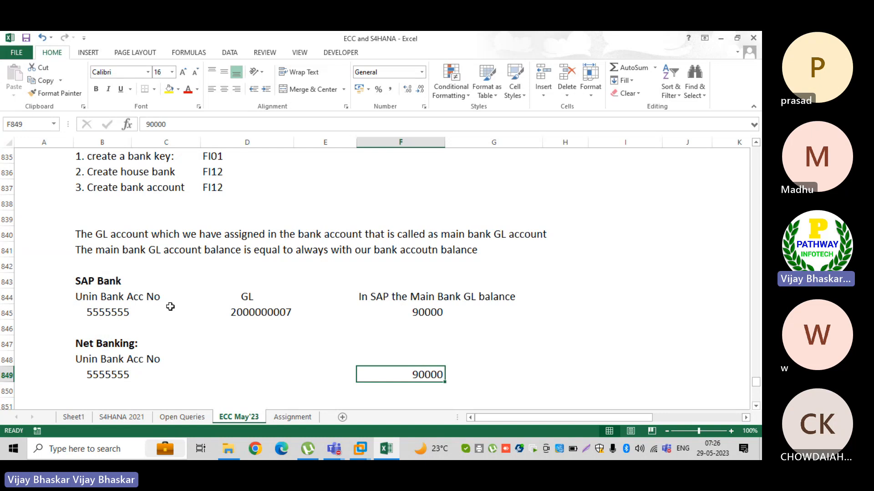
left_click(426, 308)
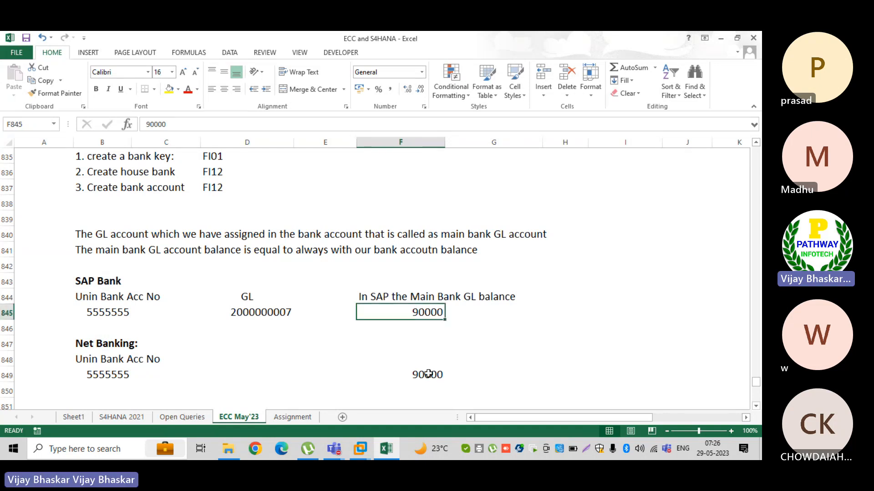
left_click(428, 374)
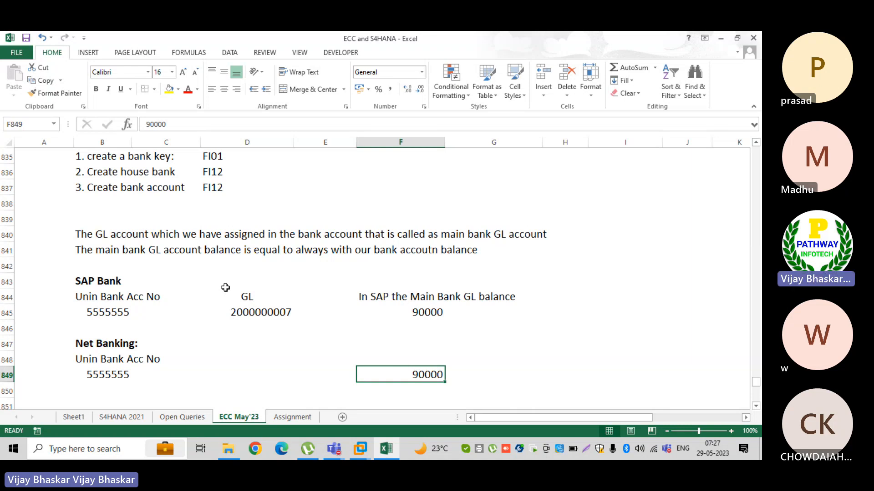
Type 'Note:' in A840 and make it bold
left_click(47, 234)
type("Note:")
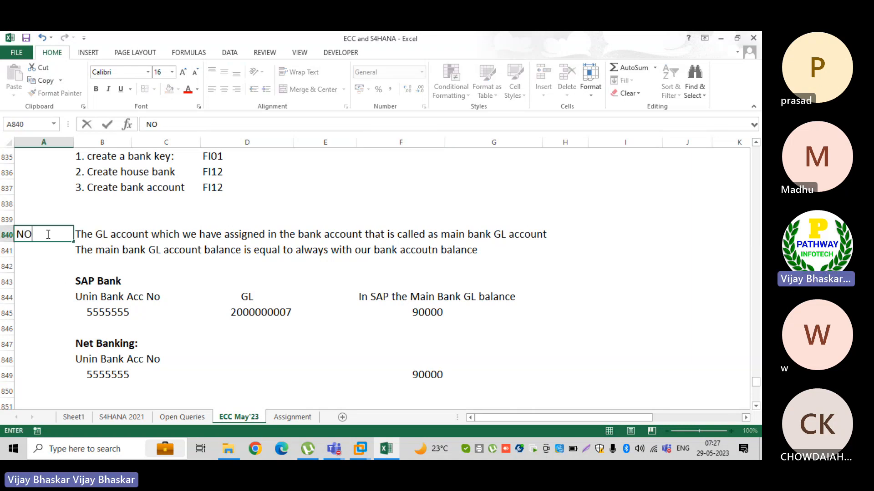
key("Return")
left_click(47, 235)
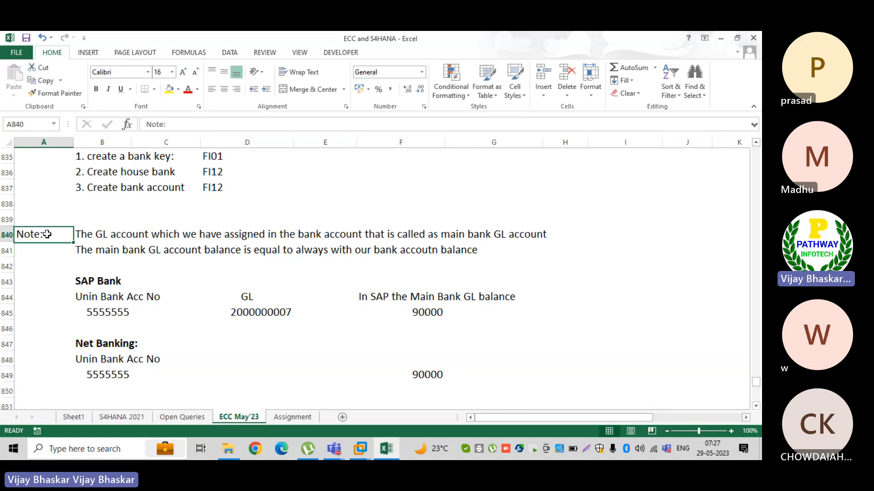
key("ctrl+b")
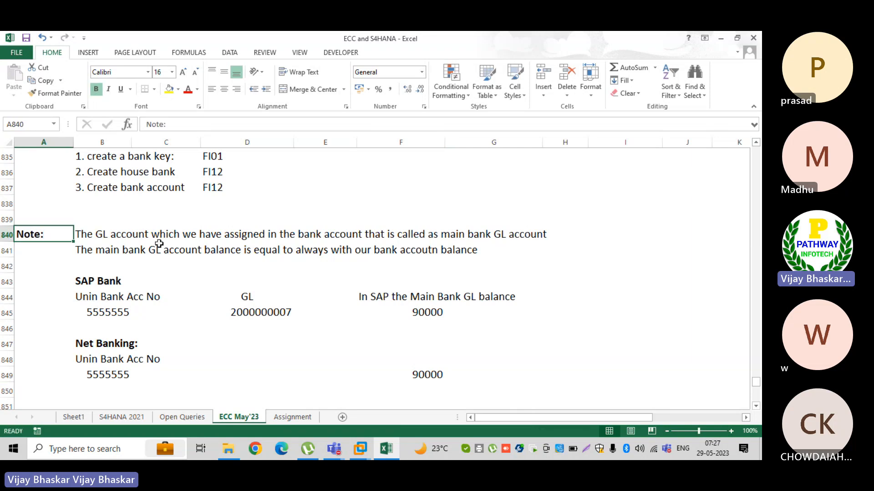
scroll(159, 244, "down", 2)
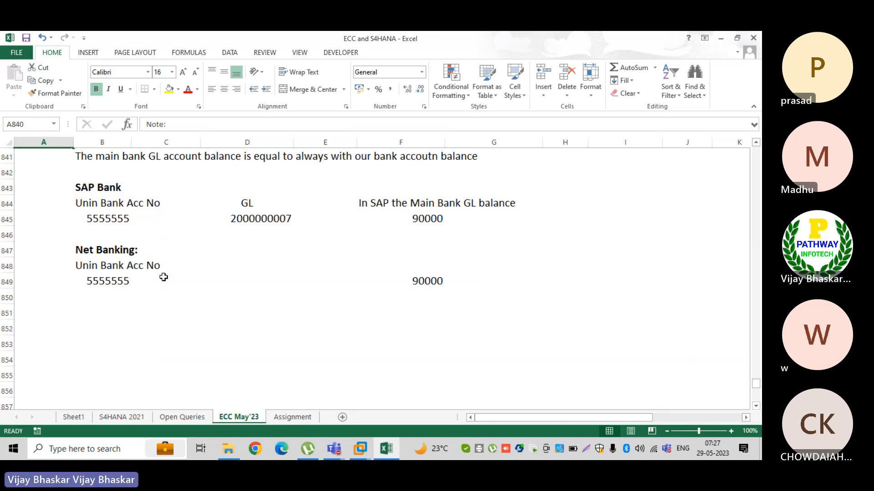
left_click(53, 328)
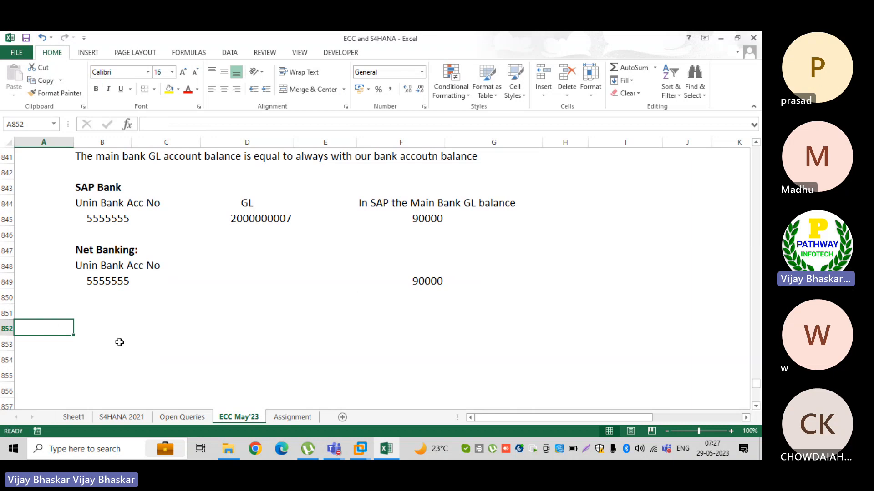
scroll(119, 342, "up", 3)
Add '4. Creation of Check lots' as the fourth House Bank step in B838
scroll(119, 342, "up", 5)
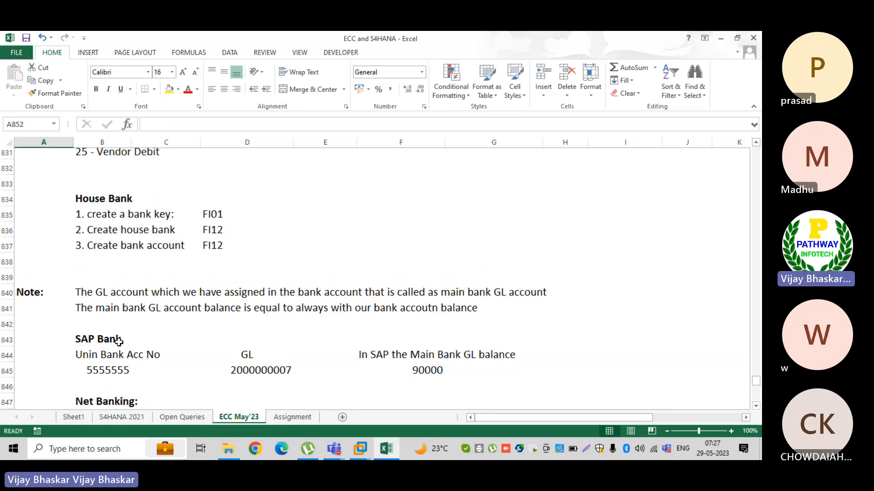
scroll(136, 339, "down", 4)
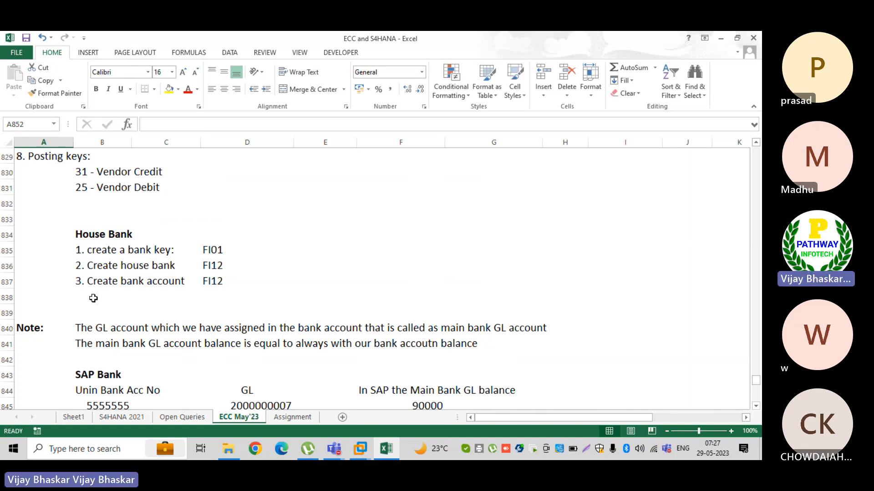
left_click(80, 297)
type("4")
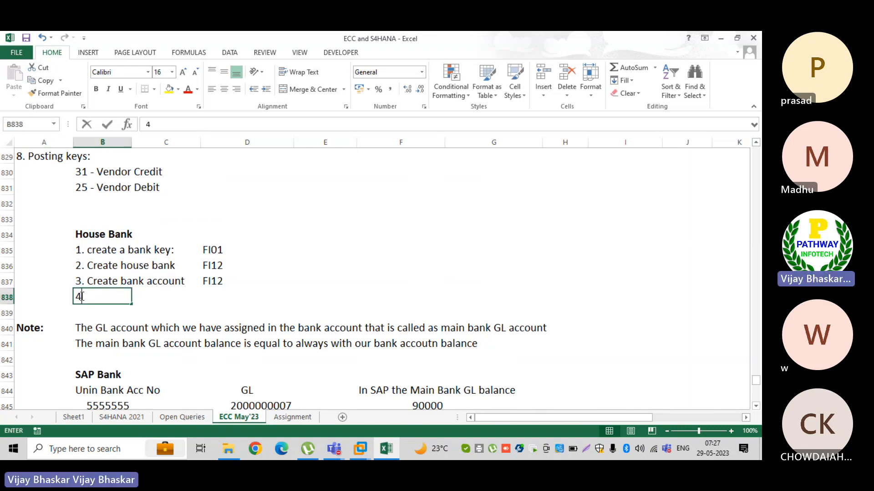
type(". Crea")
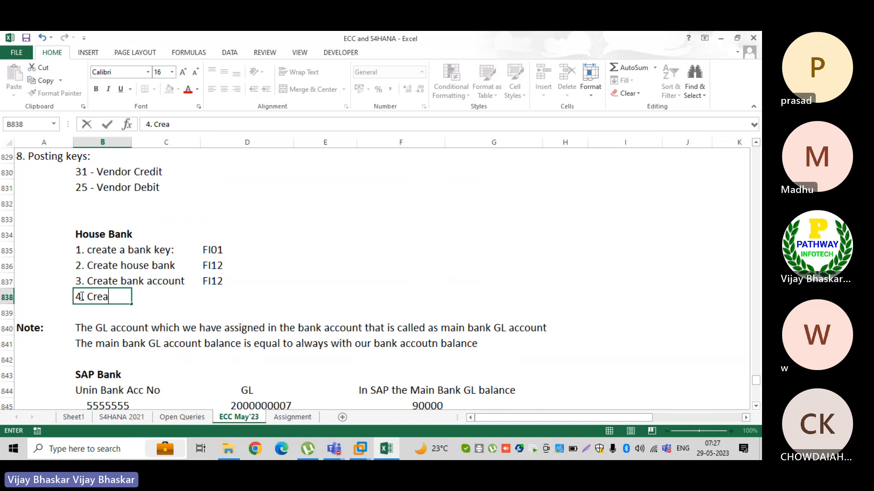
type("tion of")
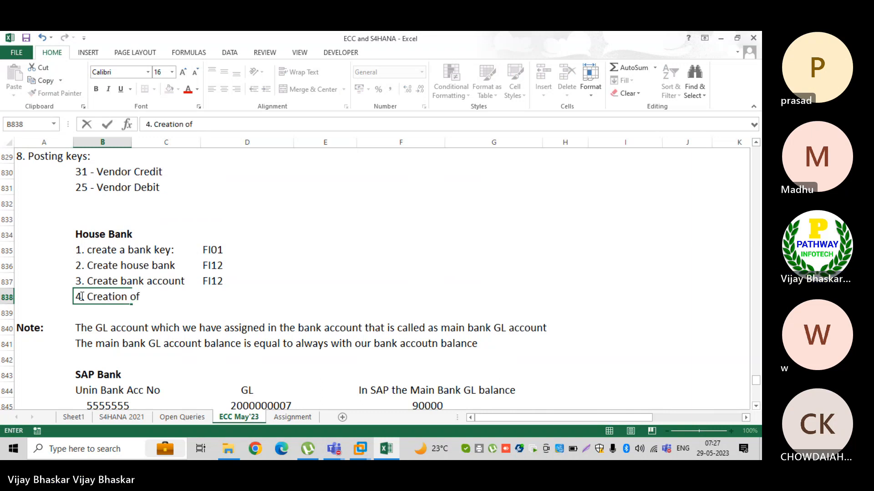
type(" Check")
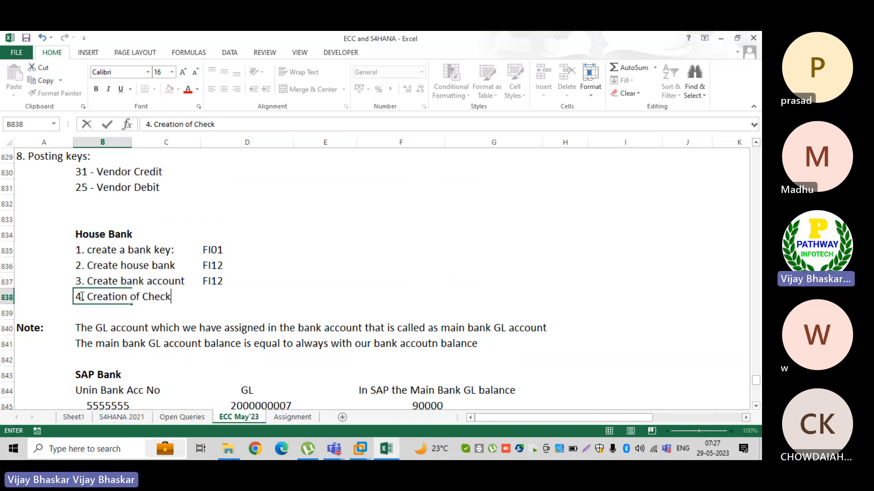
type(" lots")
key("ctrl+Return")
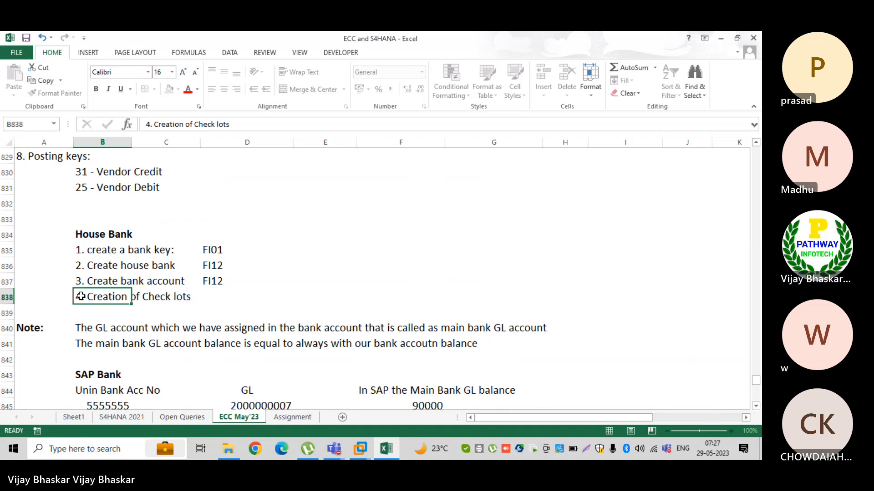
key("Return")
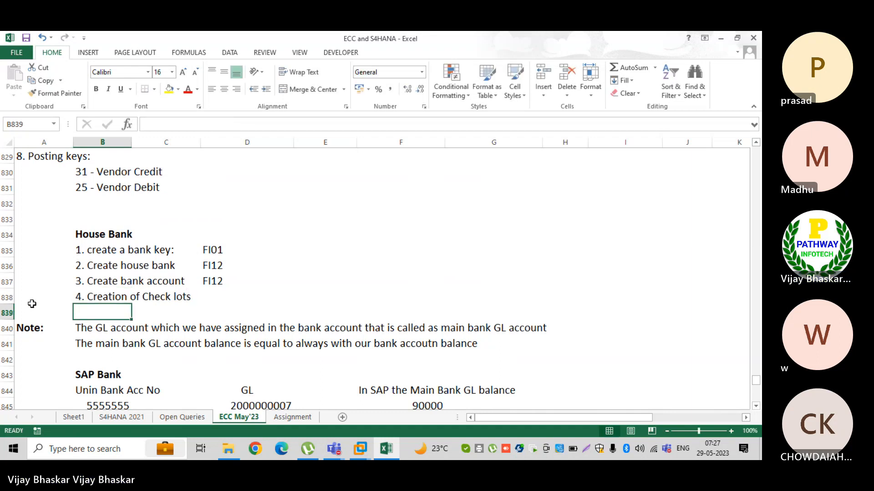
Insert and then delete spare blank rows 839–841 above the Note
left_click(7, 312)
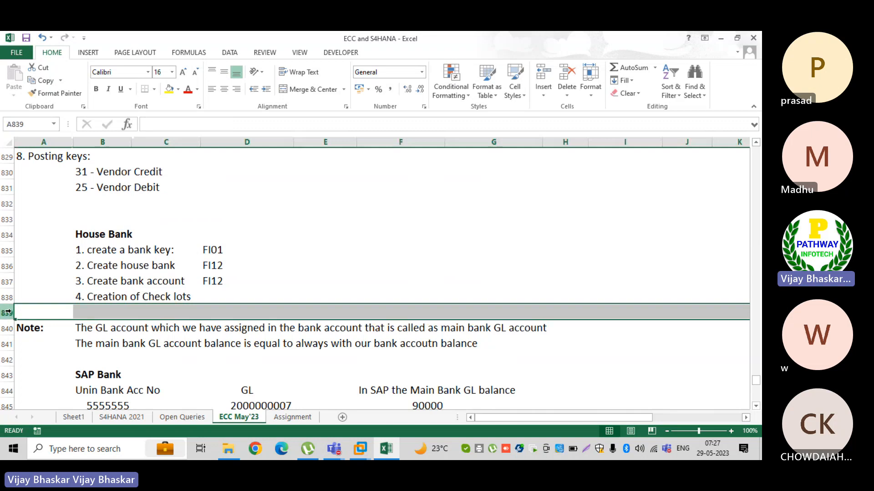
key("ctrl+shift+plus")
key("ctrl+shift+plus")
key("ctrl+shift+plus")
key("Right")
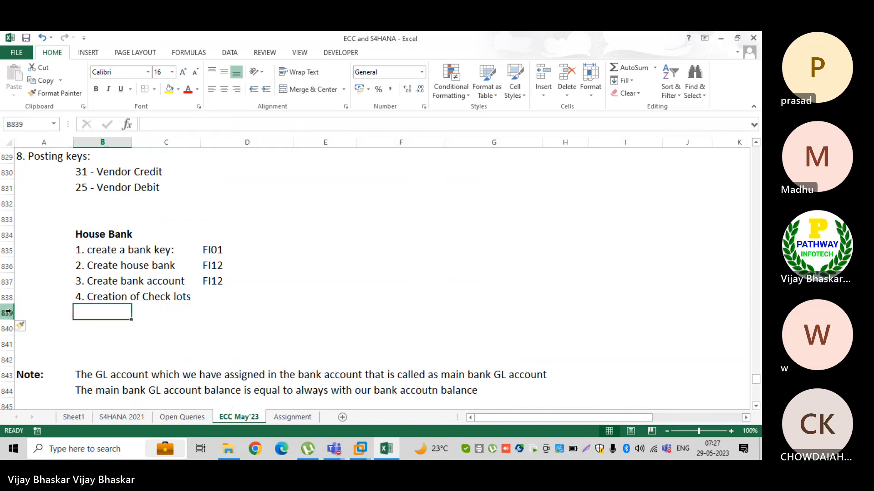
type("5.")
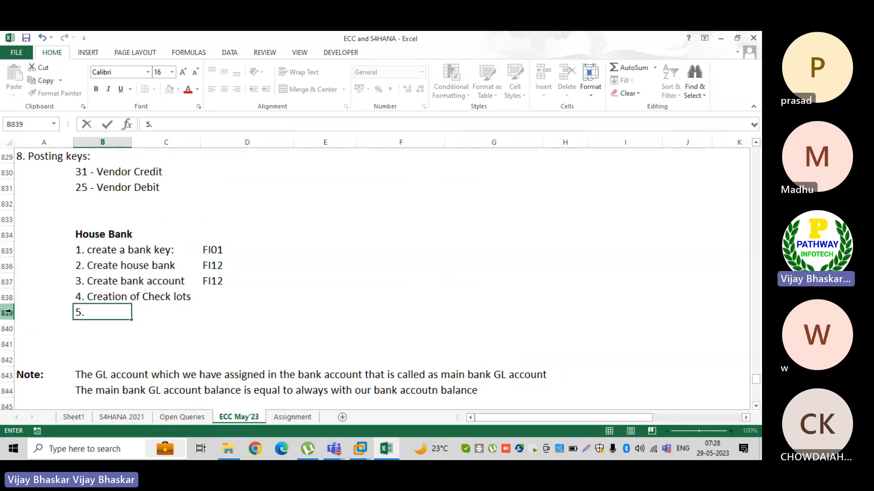
key("BackSpace")
key("BackSpace")
left_click(19, 332)
left_click(6, 313)
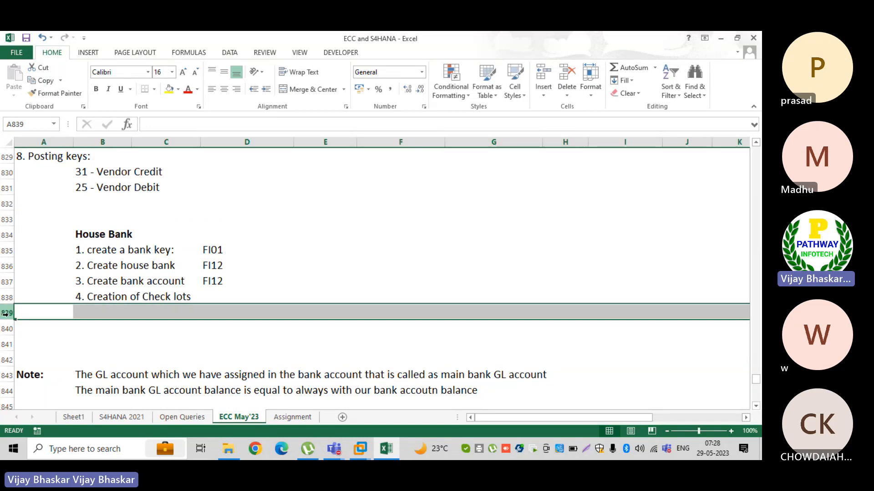
key("shift+Down")
key("shift+Down")
key("ctrl+minus")
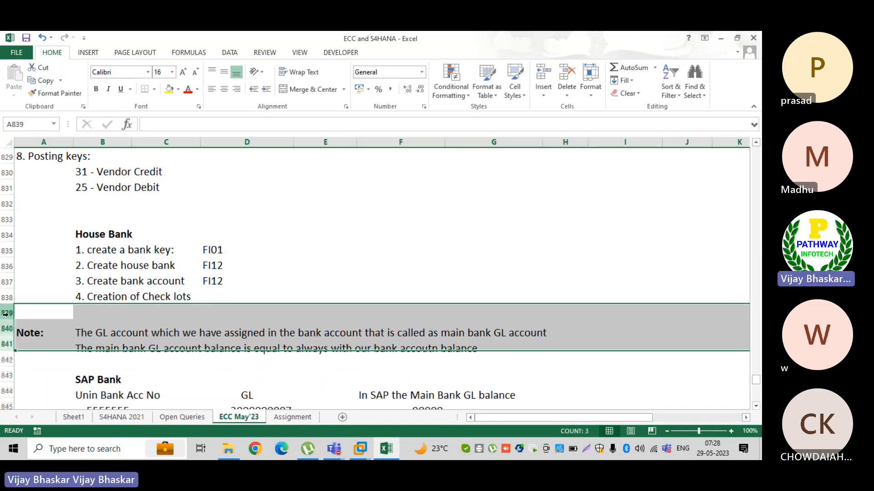
scroll(45, 358, "down", 3)
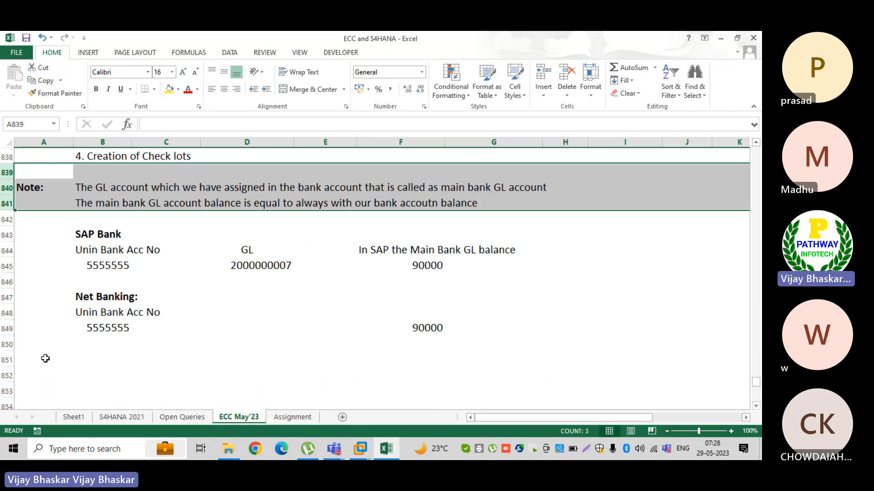
left_click(45, 358)
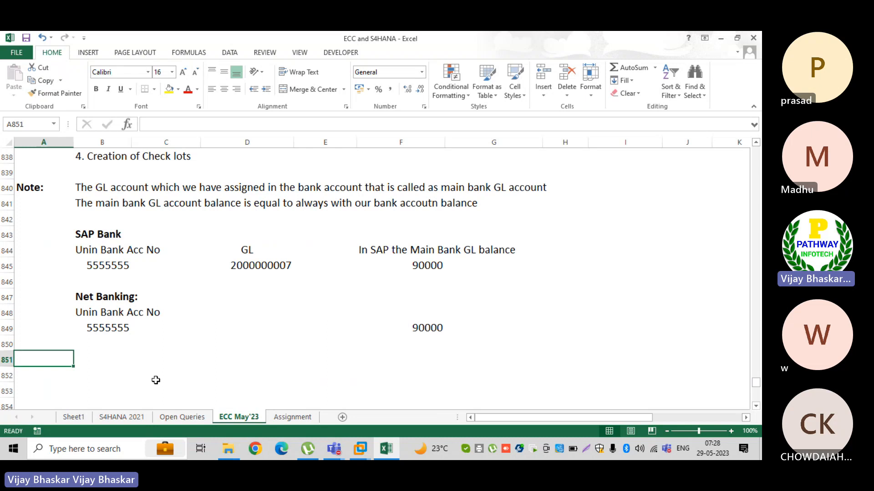
left_click(361, 450)
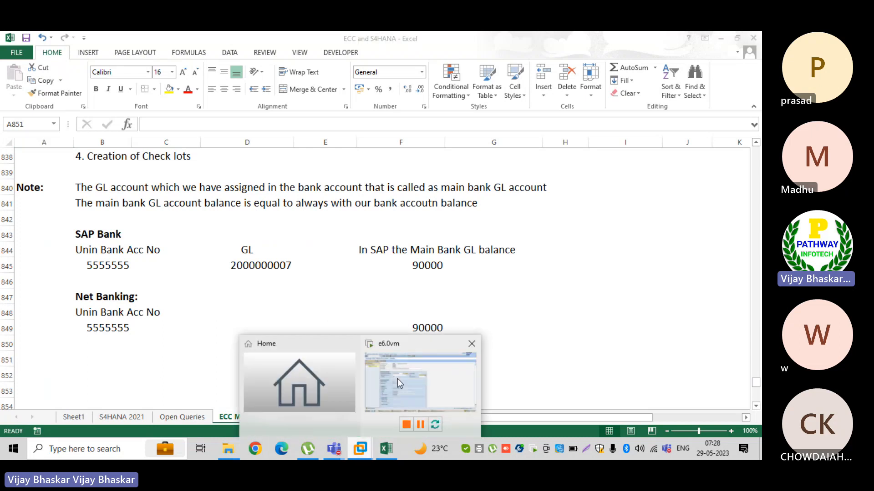
In the SAP VM, run /nF110 and go to Environment > Check information > Number Ranges
left_click(397, 379)
key("ctrl+slash")
type("/n")
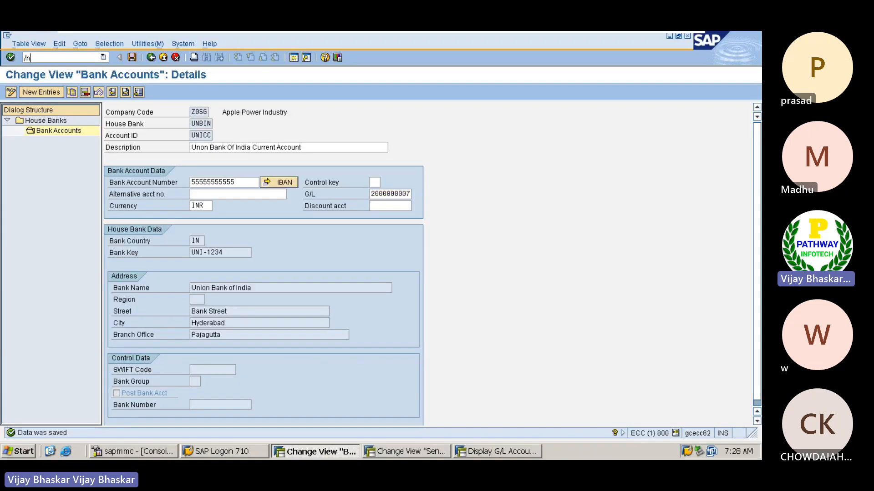
type("f110")
key("Return")
left_click(119, 44)
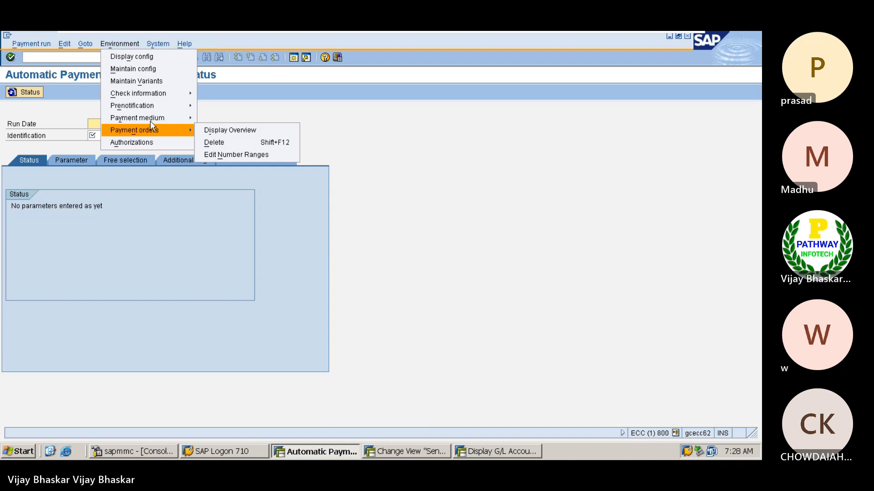
mouse_move(153, 119)
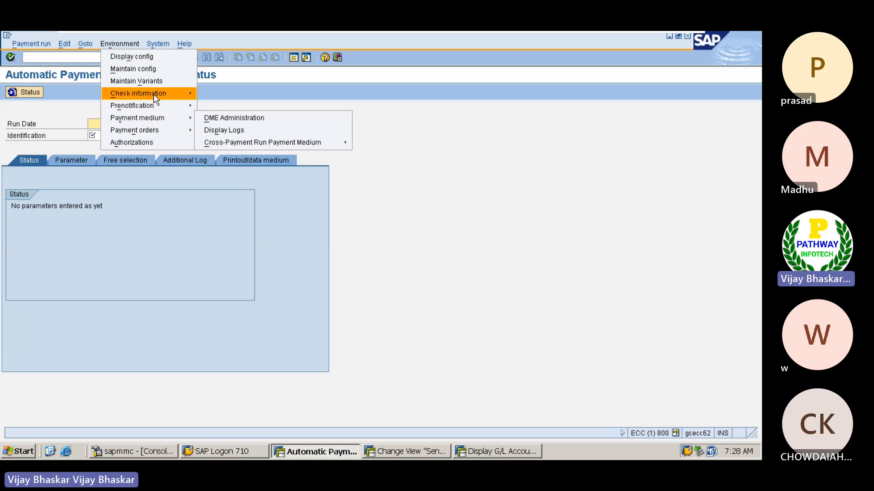
mouse_move(154, 94)
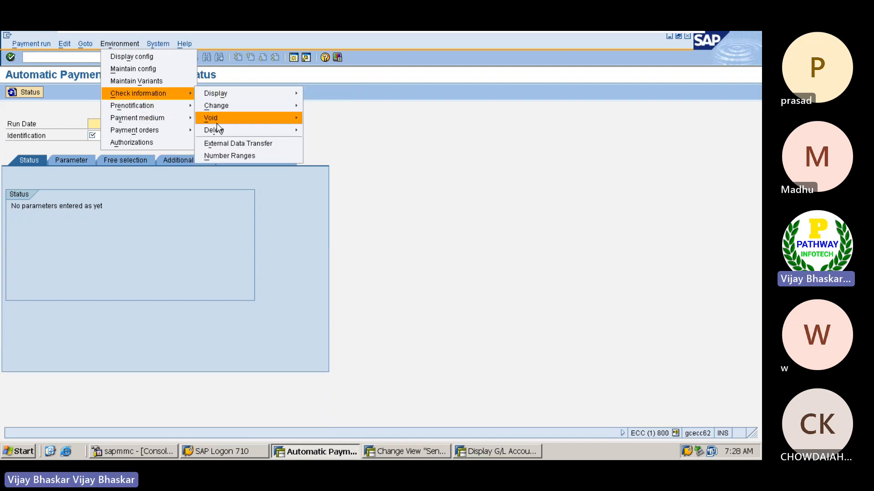
Select house bank UNBIN and account ID UNICC, then open their check lots for changing
left_click(223, 154)
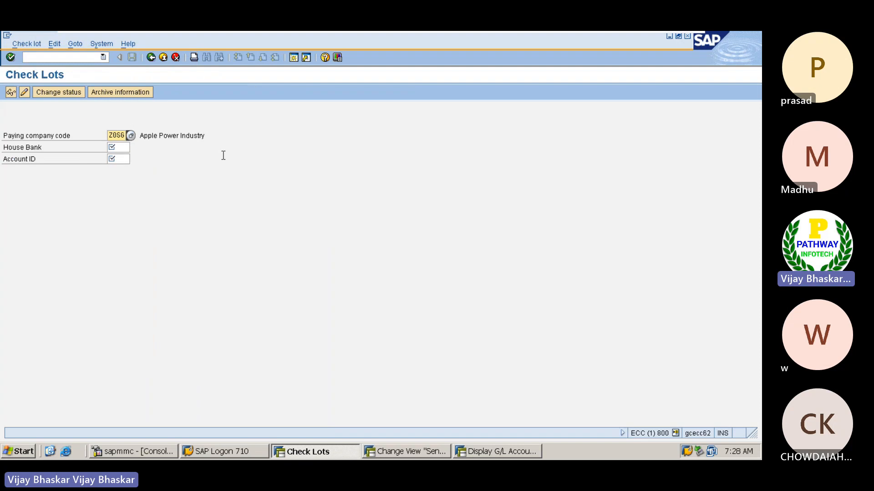
left_click(120, 148)
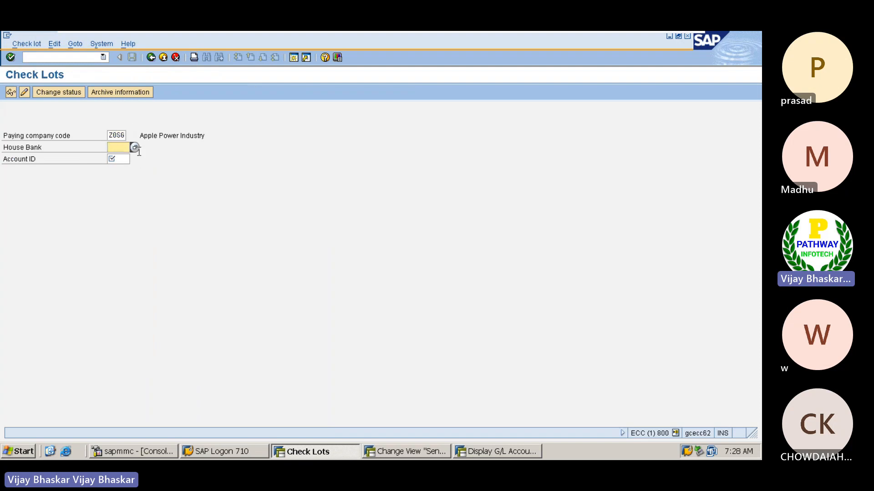
left_click(135, 148)
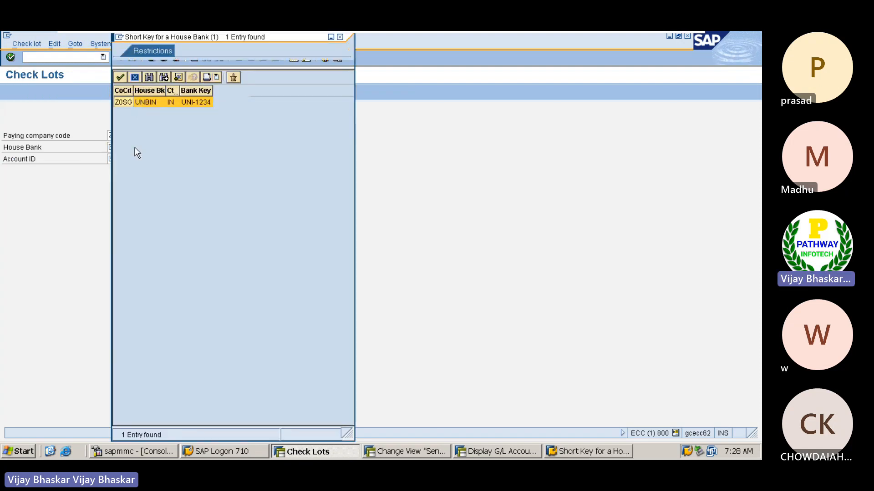
double_click(150, 102)
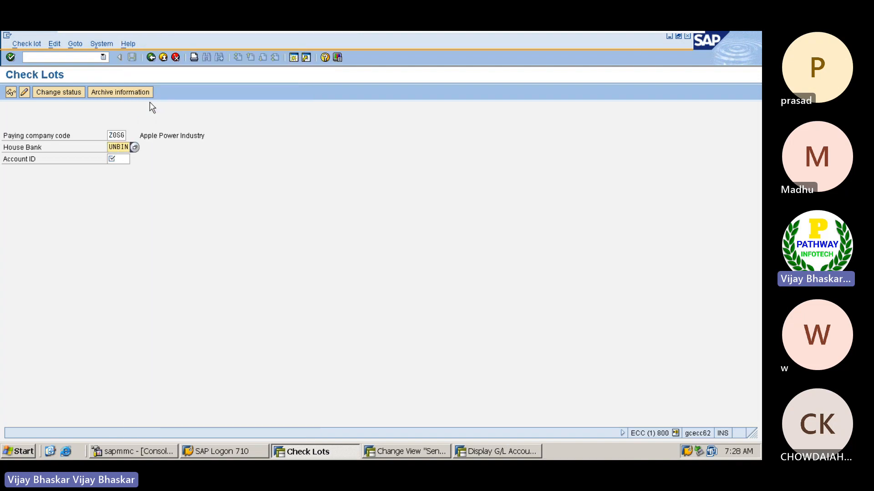
left_click(118, 160)
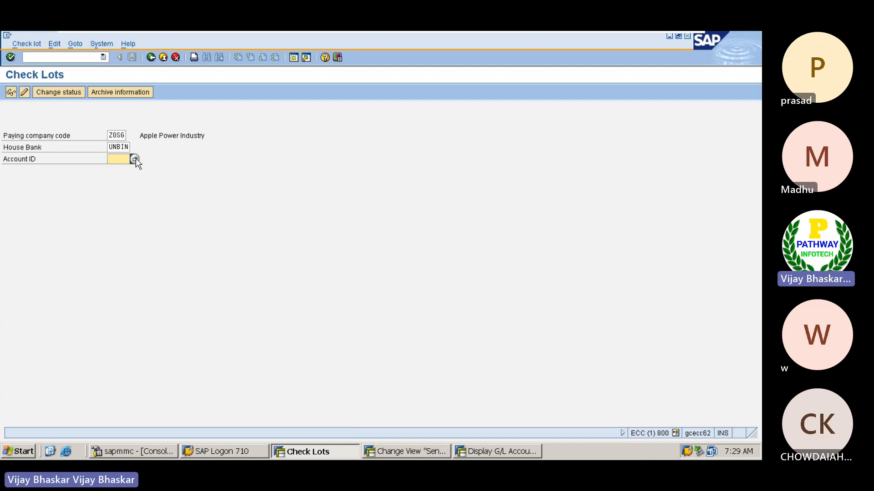
left_click(135, 159)
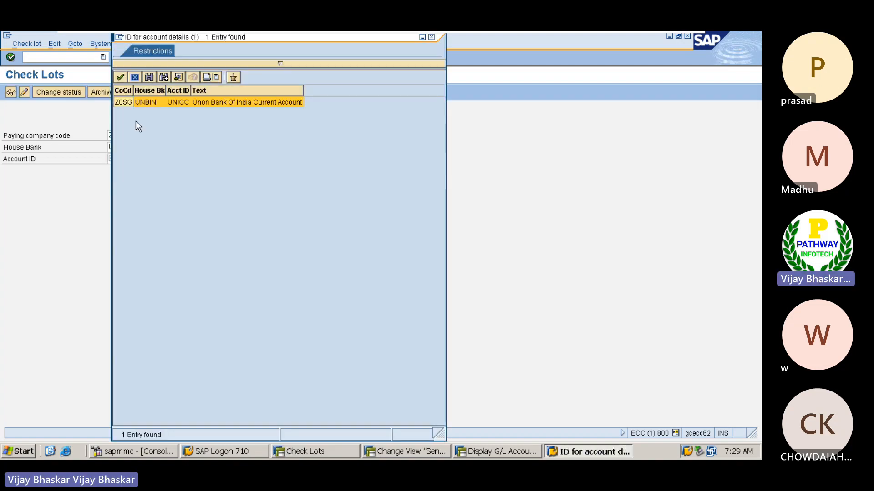
double_click(148, 102)
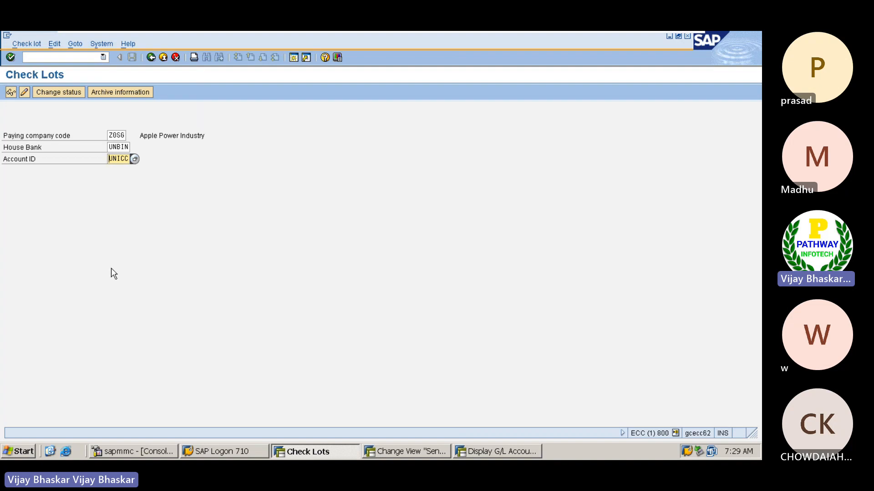
key("Return")
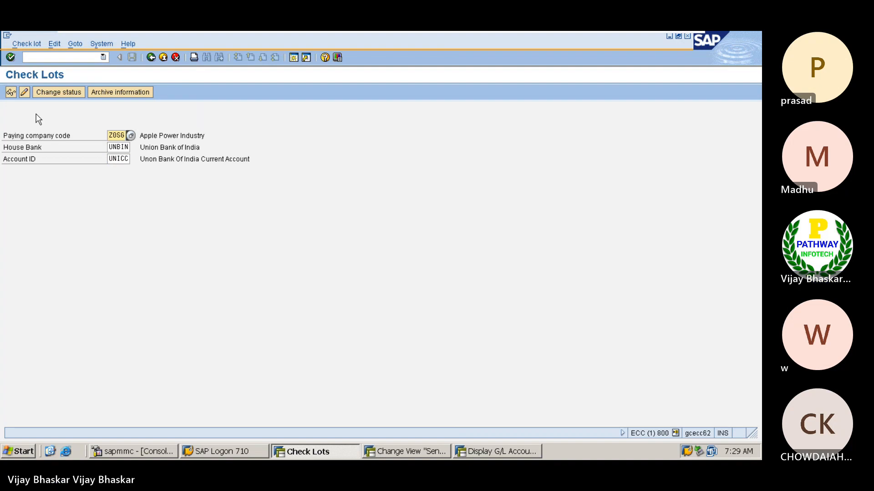
left_click(24, 92)
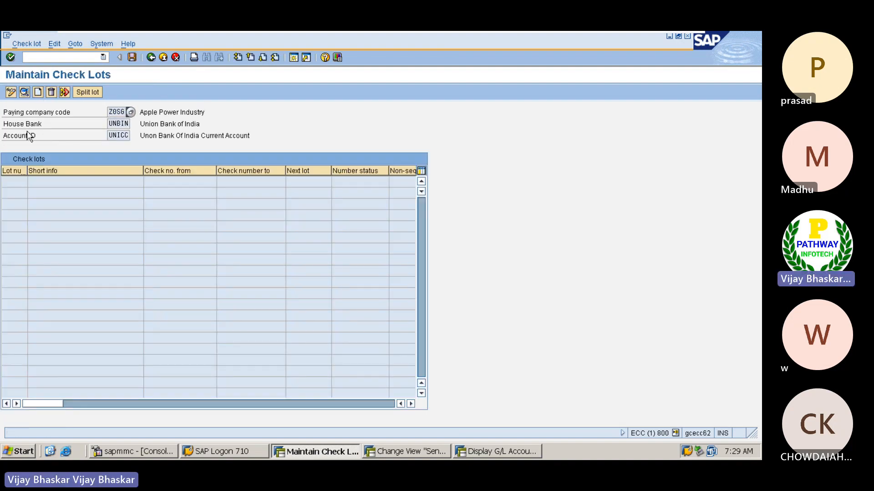
Create lot 01 with cheque numbers 900001 to 900100
left_click(38, 91)
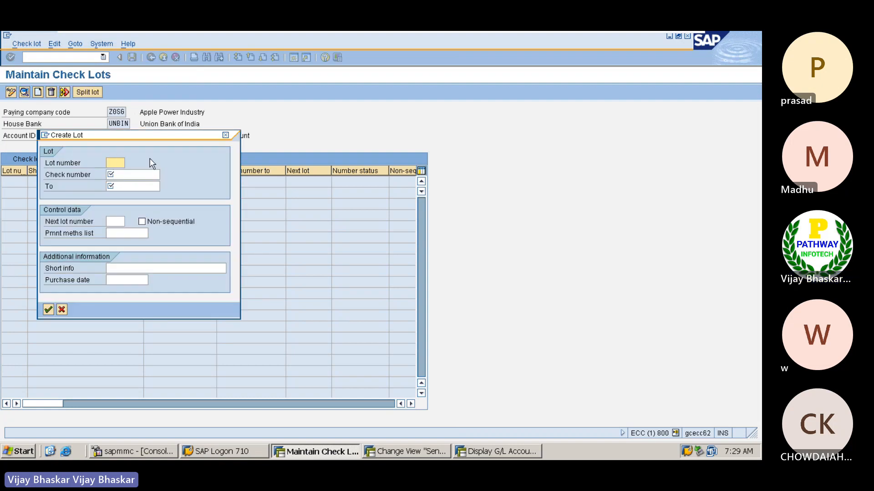
type("01")
key("Tab")
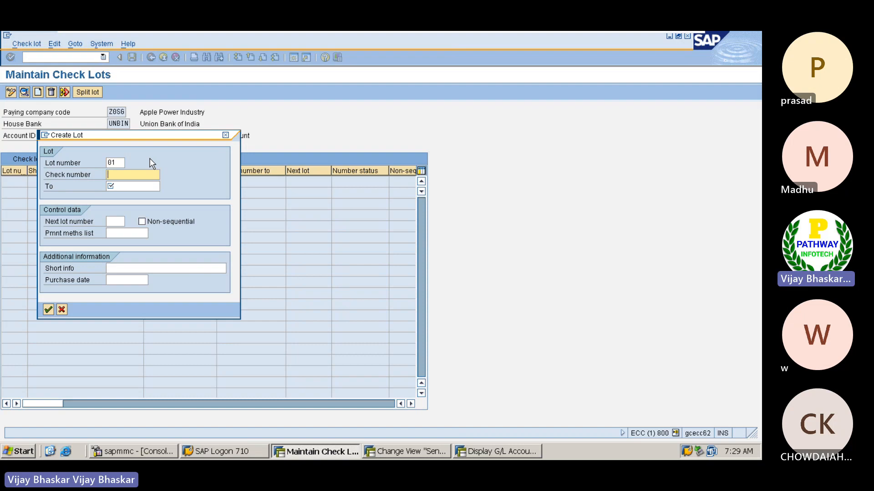
type("9001")
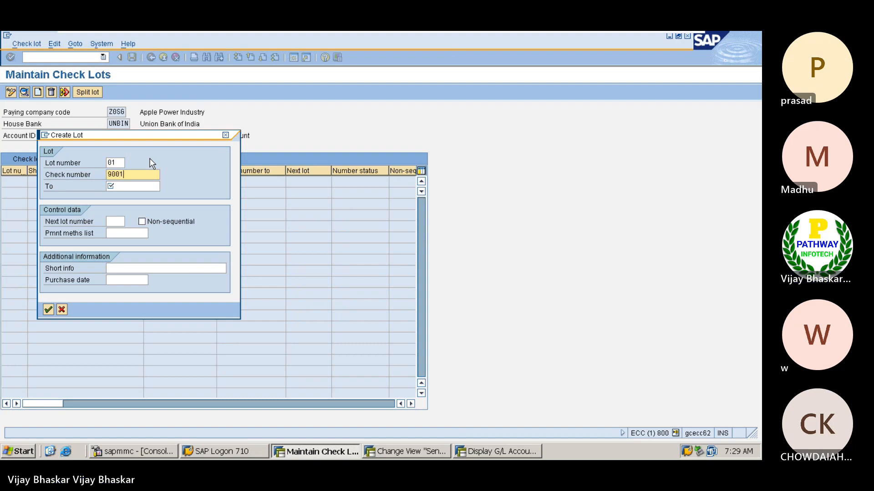
type("00")
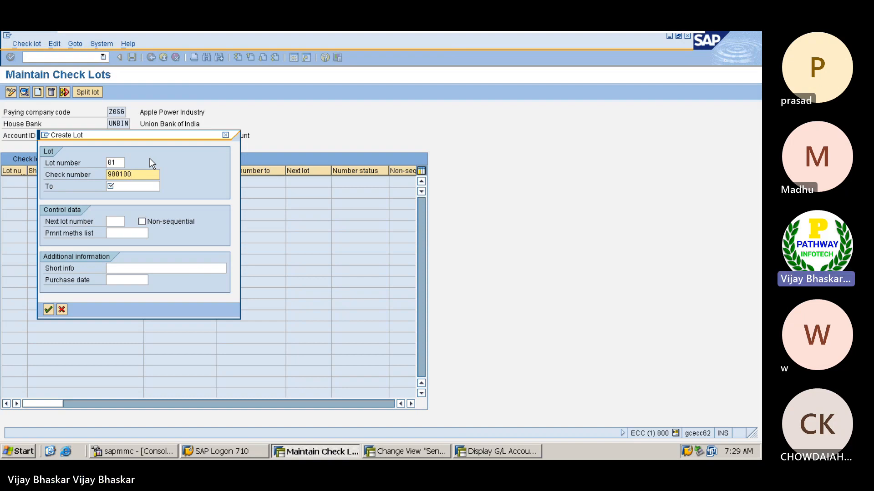
key("Tab")
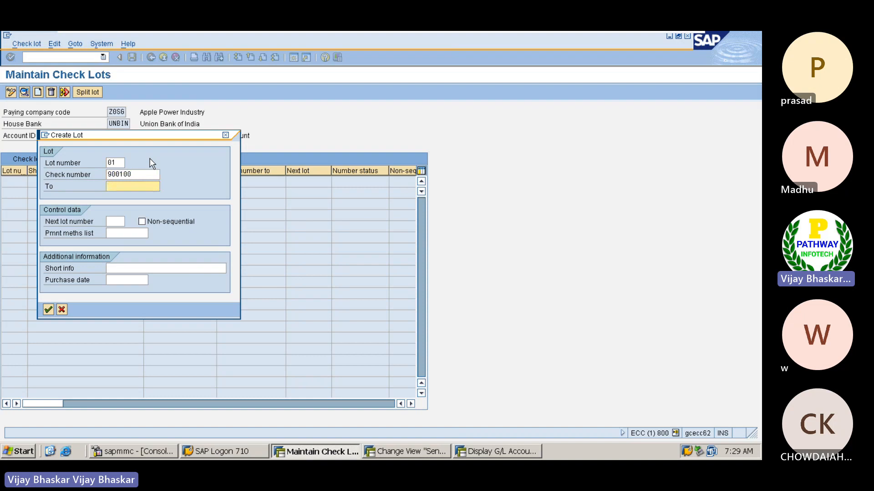
left_click(135, 173)
key("BackSpace")
key("BackSpace")
key("BackSpace")
type("001")
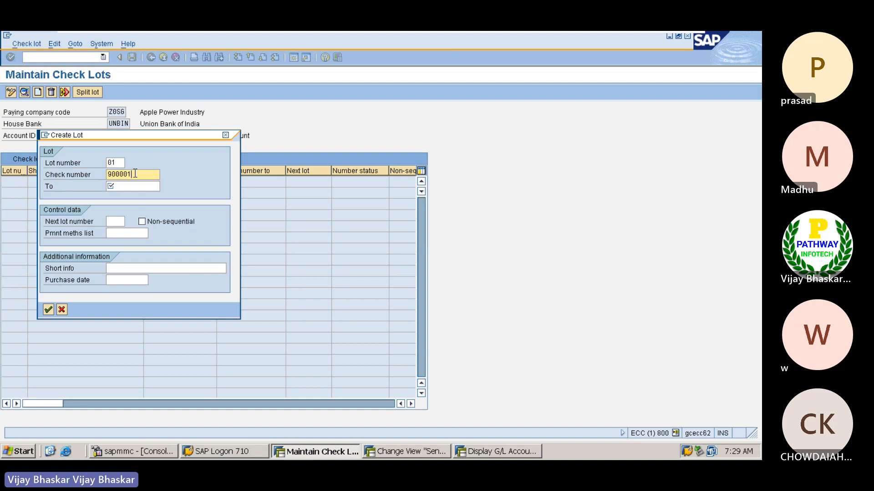
key("Tab")
type("900100")
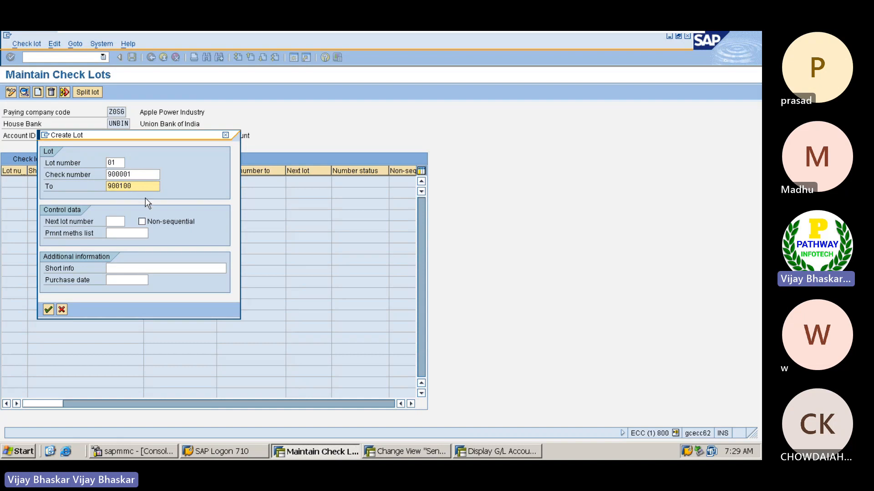
left_click(115, 222)
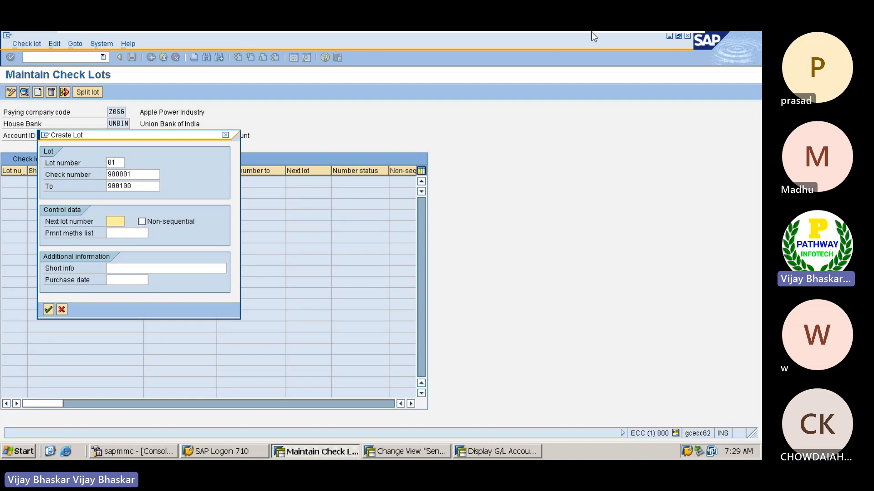
Review the cheque range 900001–900100 and mark the lot non-sequential
left_click(136, 174)
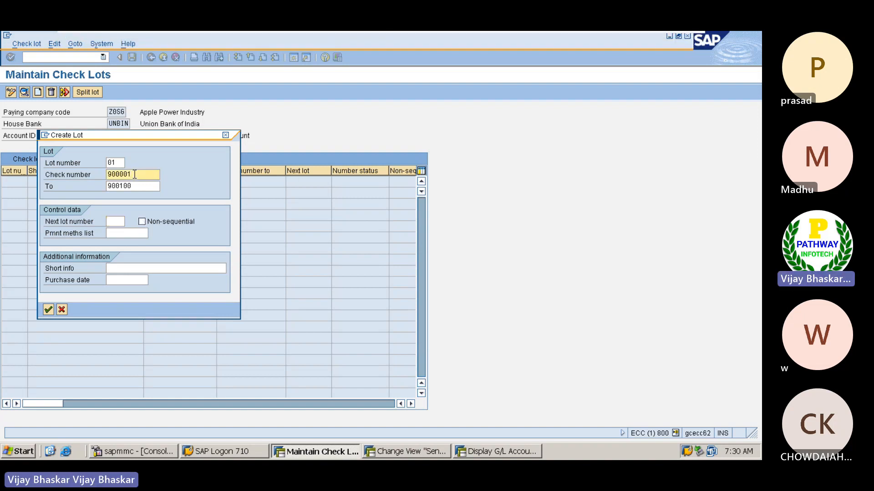
left_click_drag(131, 174, 108, 175)
left_click(109, 174)
left_click(141, 172)
left_click(138, 186)
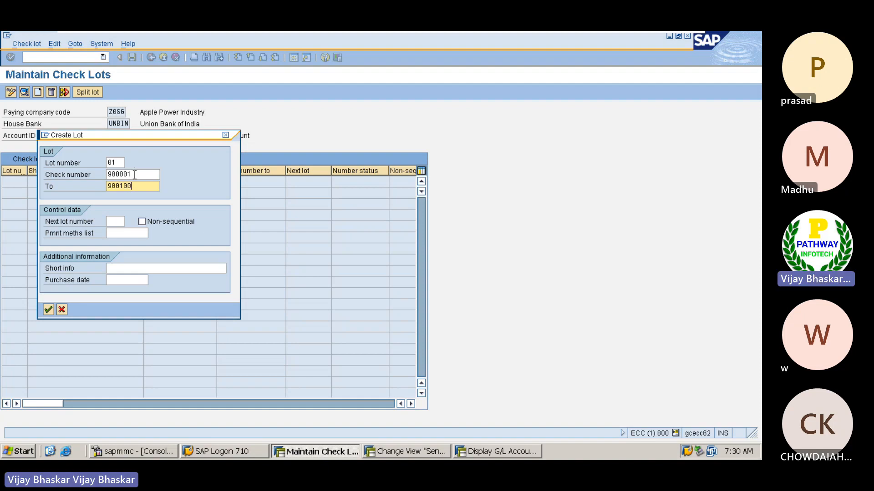
left_click_drag(134, 175, 111, 176)
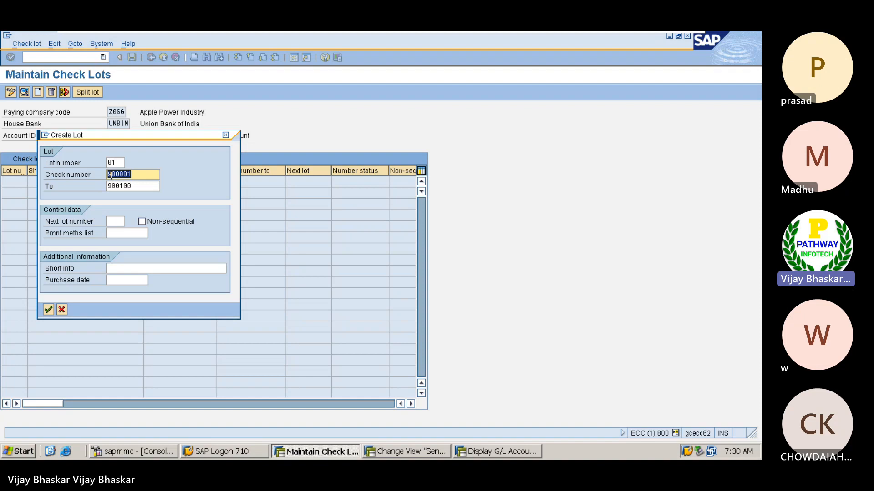
left_click(141, 223)
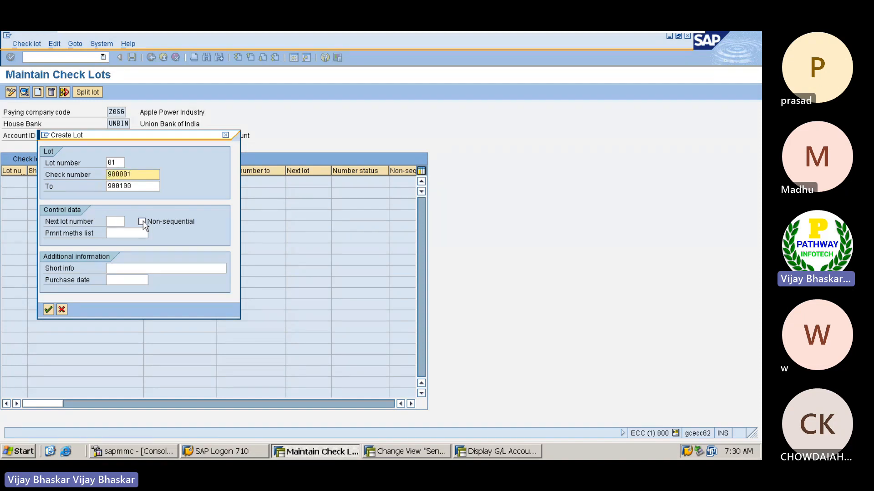
left_click(142, 221)
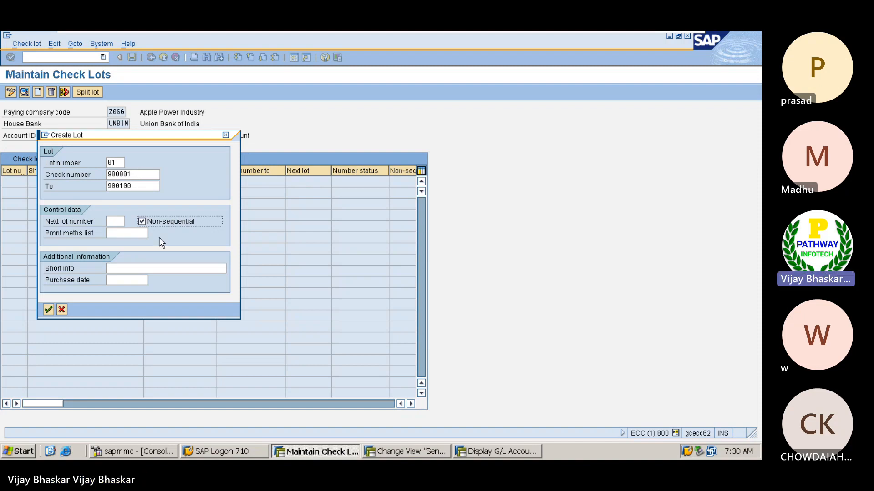
Enter short info 'Check issued by Uinon Bank', purchase date 29.05.2023, and confirm the lot
left_click(123, 271)
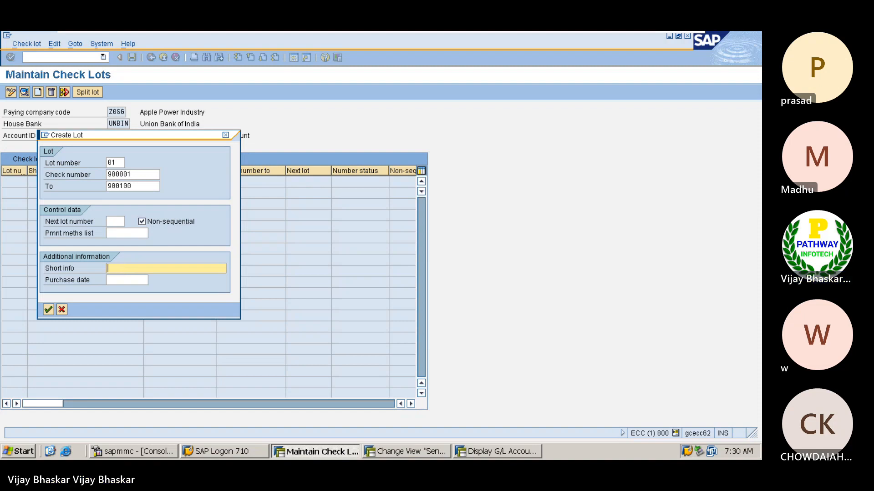
type("Check iss")
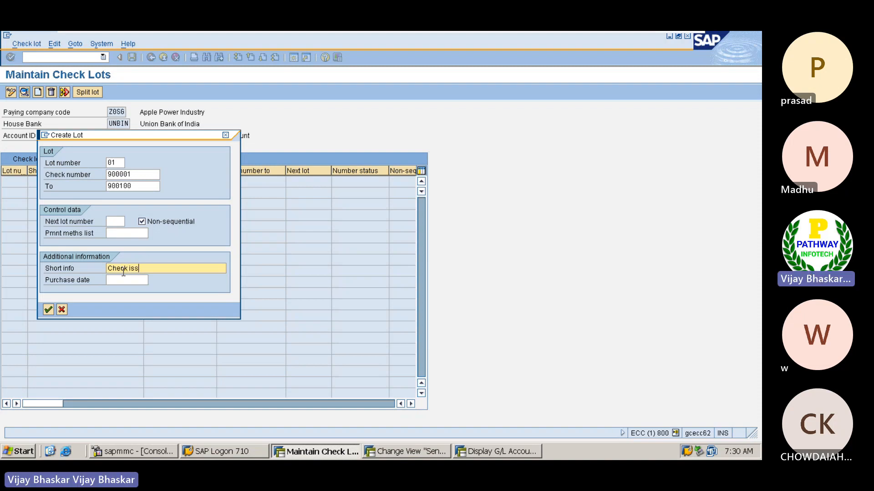
type("ued by Uinon Bank")
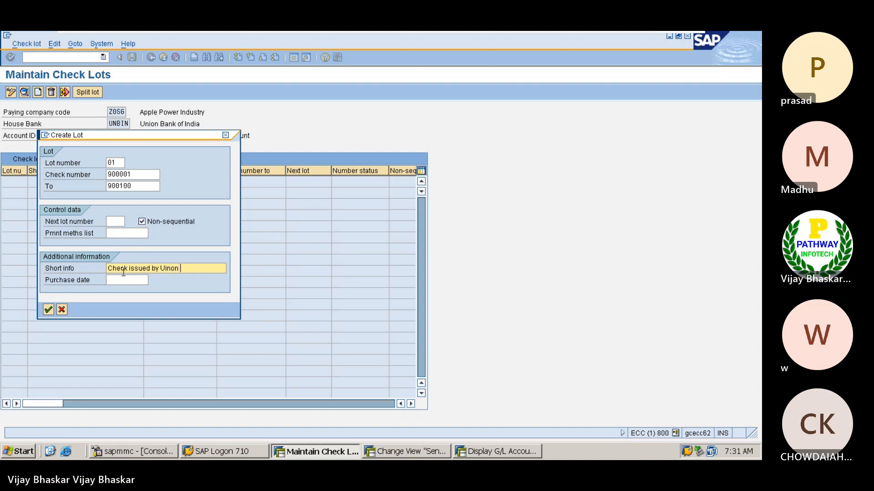
key("Tab")
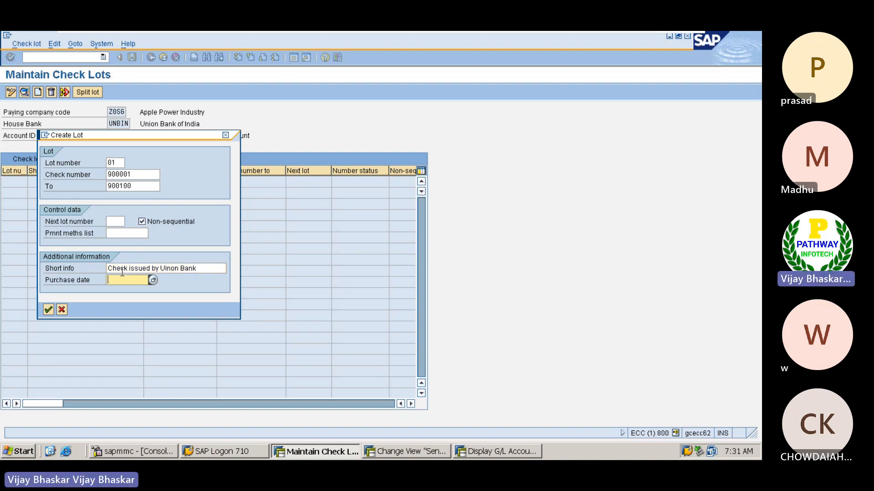
left_click(153, 280)
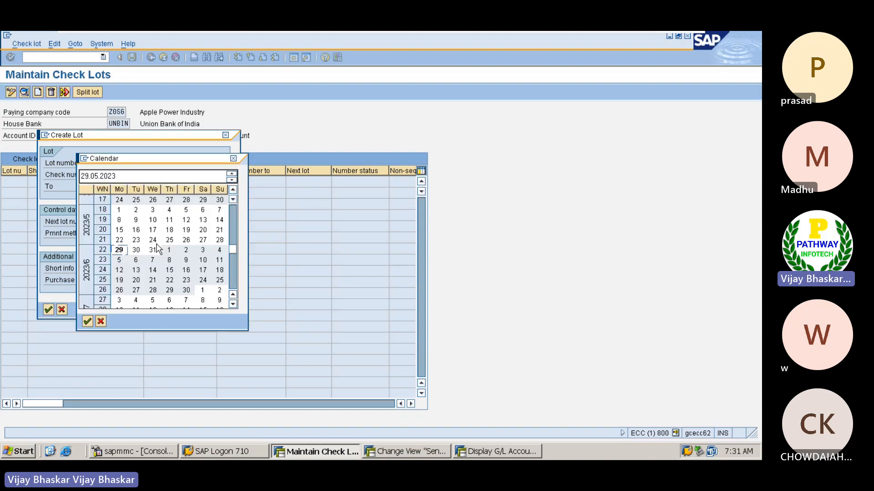
double_click(119, 250)
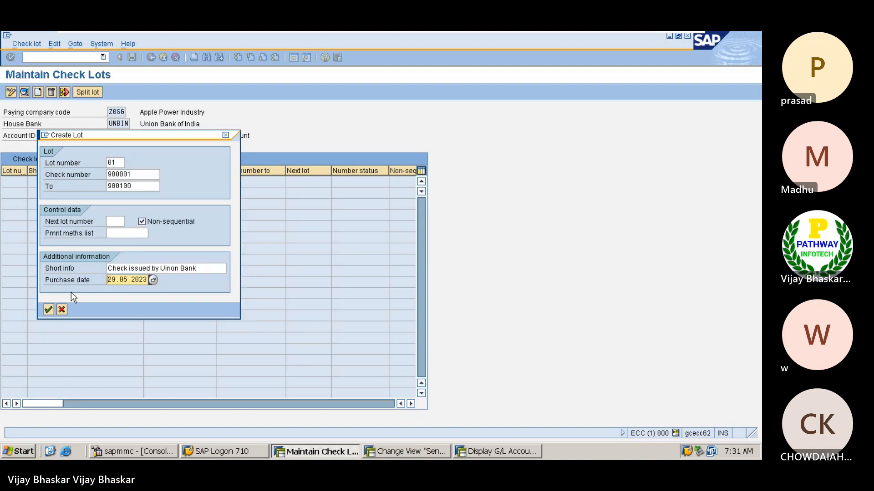
left_click(48, 310)
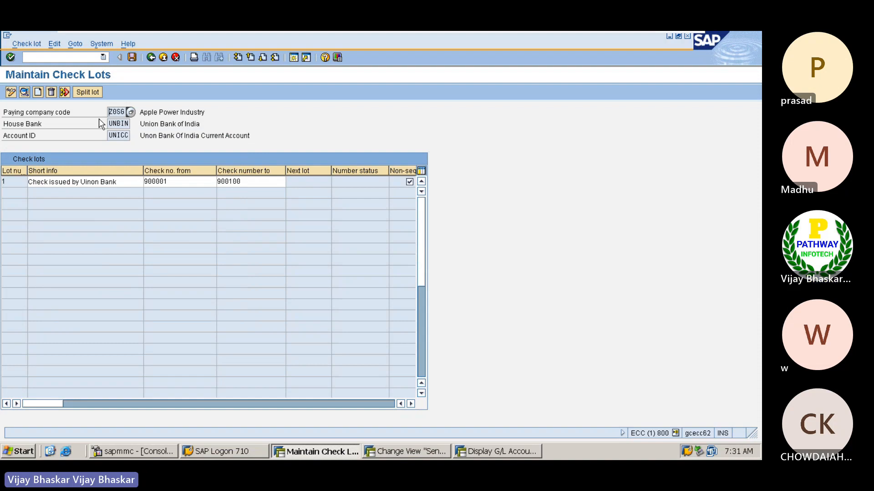
Save check lot 1 (cheques 900001–900100) for account UNICC
left_click(132, 57)
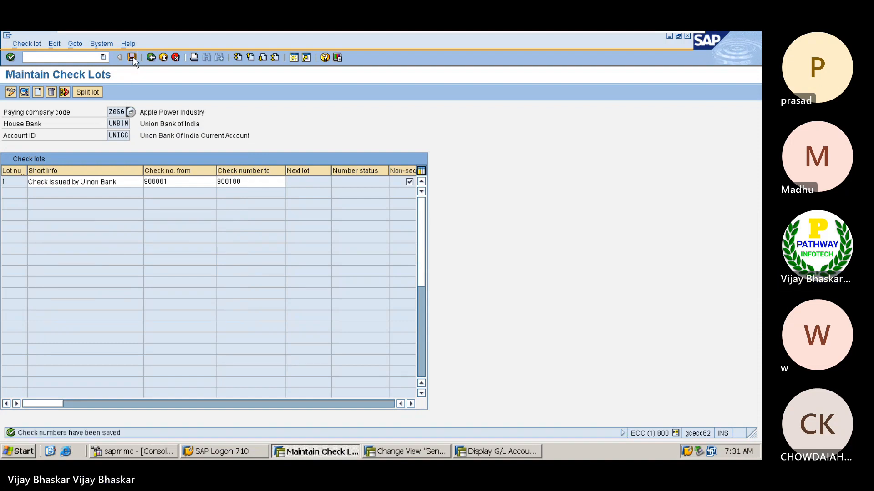
left_click(132, 57)
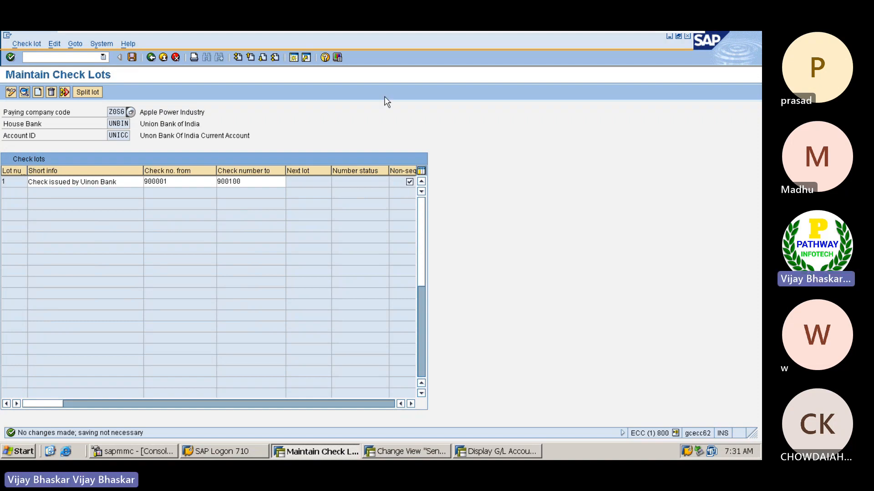
mouse_move(586, 32)
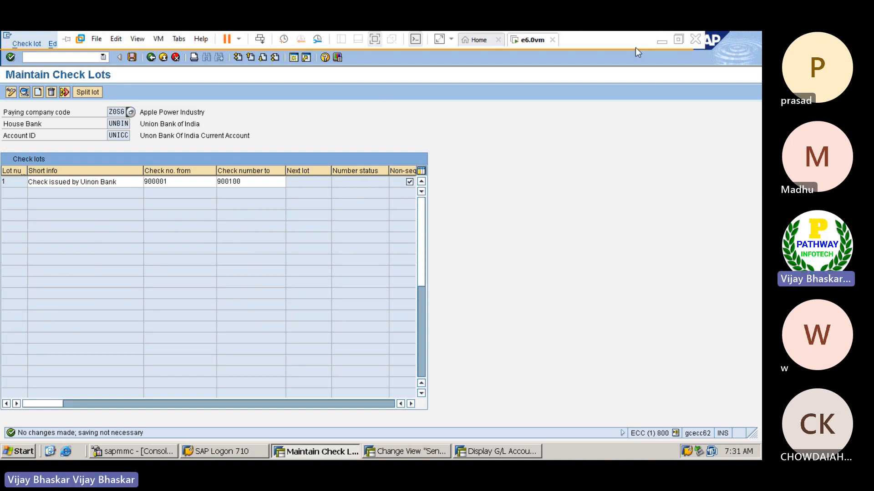
Minimize SAP and review the ECC May'23 sheet's SAP Bank and Net Banking 90000 balances in Excel
left_click(664, 41)
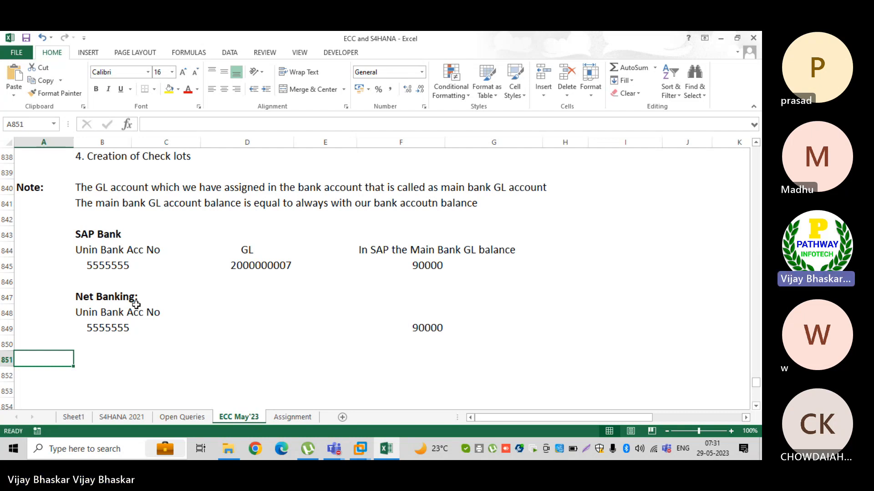
scroll(135, 303, "up", 1)
scroll(139, 296, "down", 2)
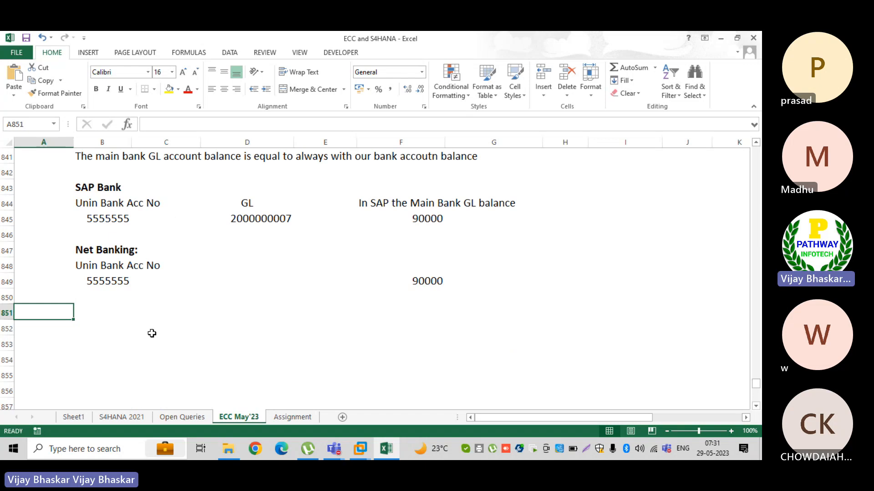